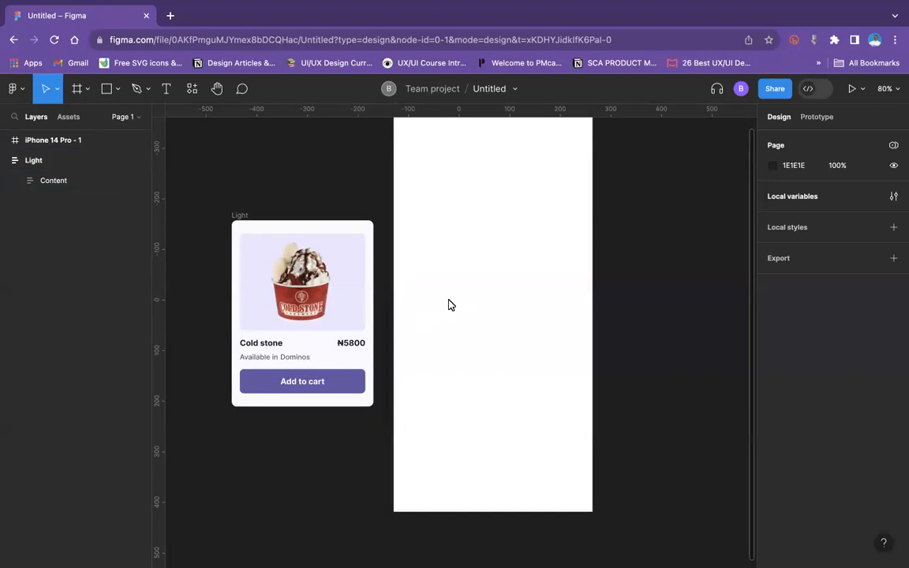
Step: Examine the Light product card and the blank iPhone 14 Pro frame on the canvas
scroll(420, 264, "left", 5)
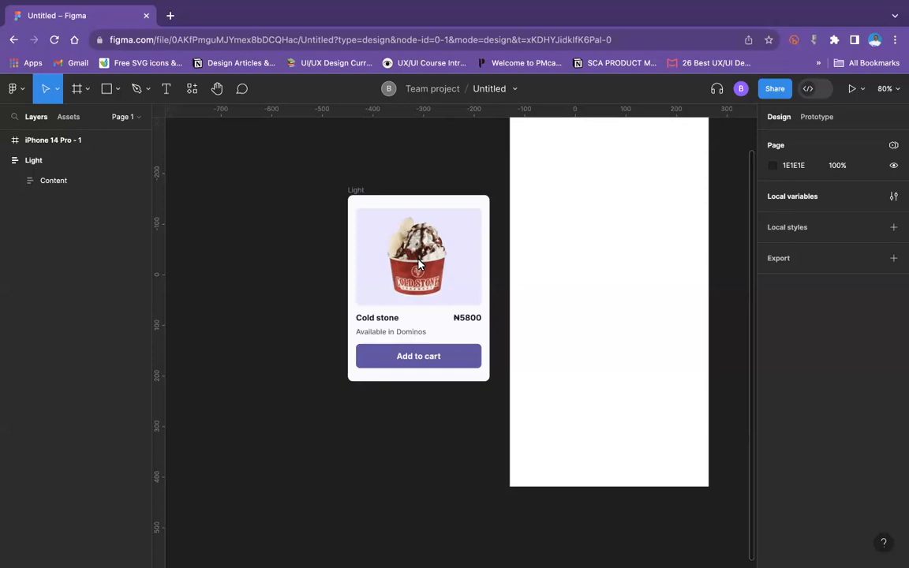
scroll(539, 246, "up", 3)
scroll(539, 246, "right", 2)
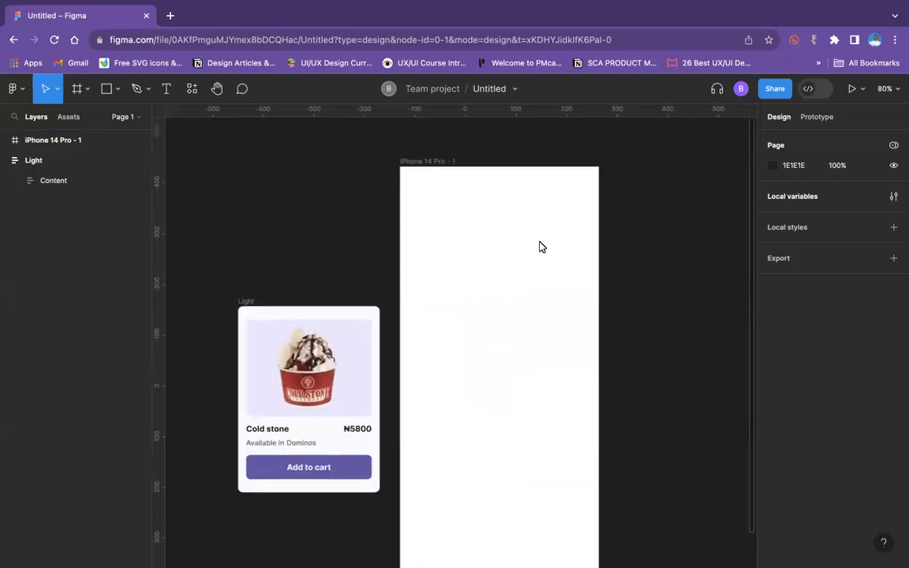
scroll(539, 246, "down", 1)
scroll(539, 247, "left", 1)
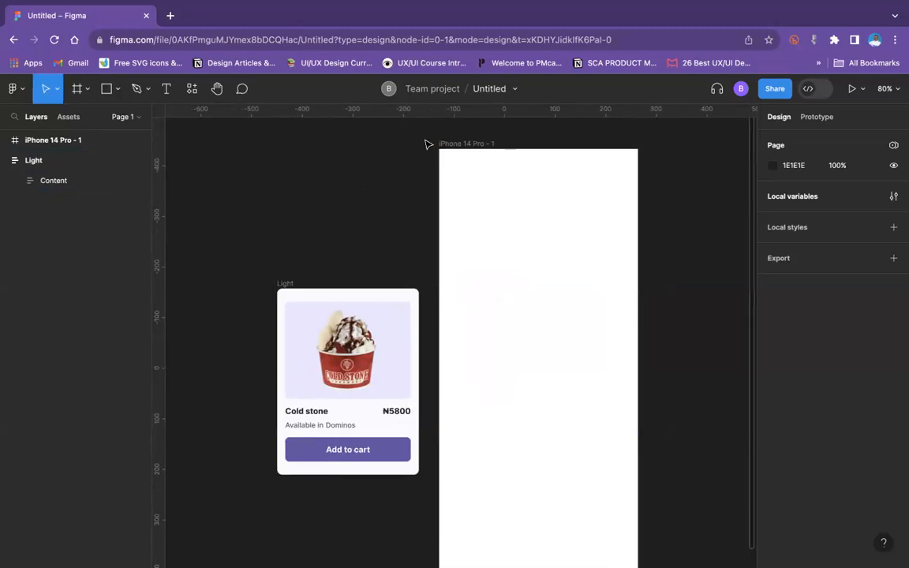
scroll(533, 145, "right", 1)
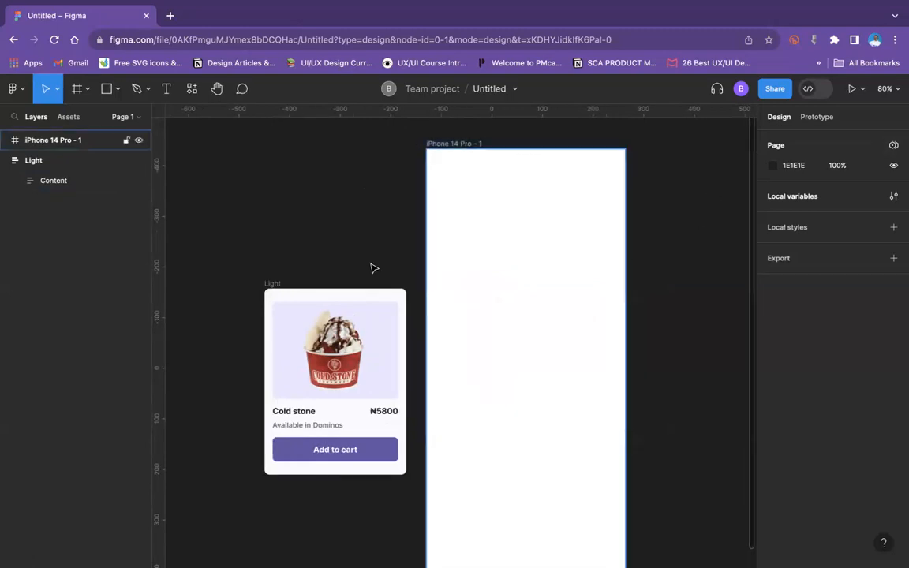
left_click(274, 284)
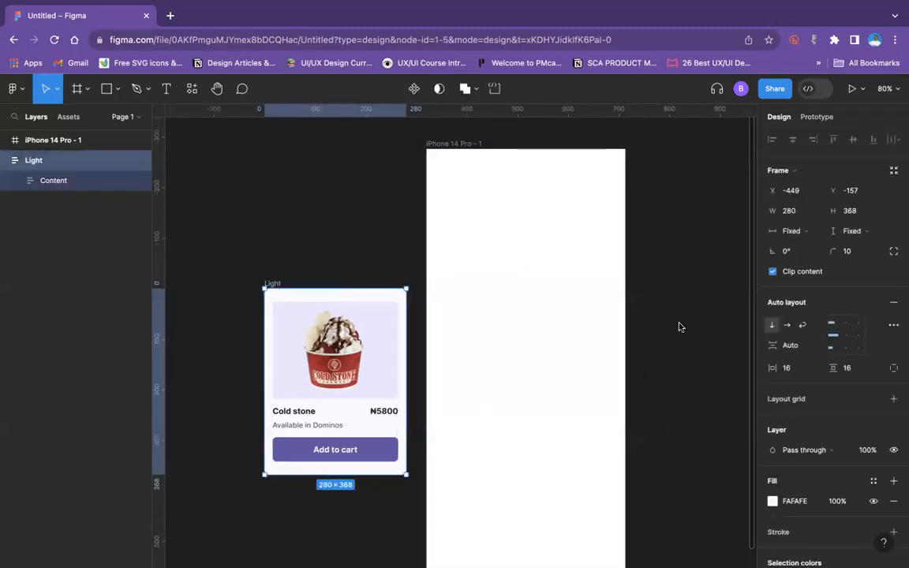
left_click(277, 214)
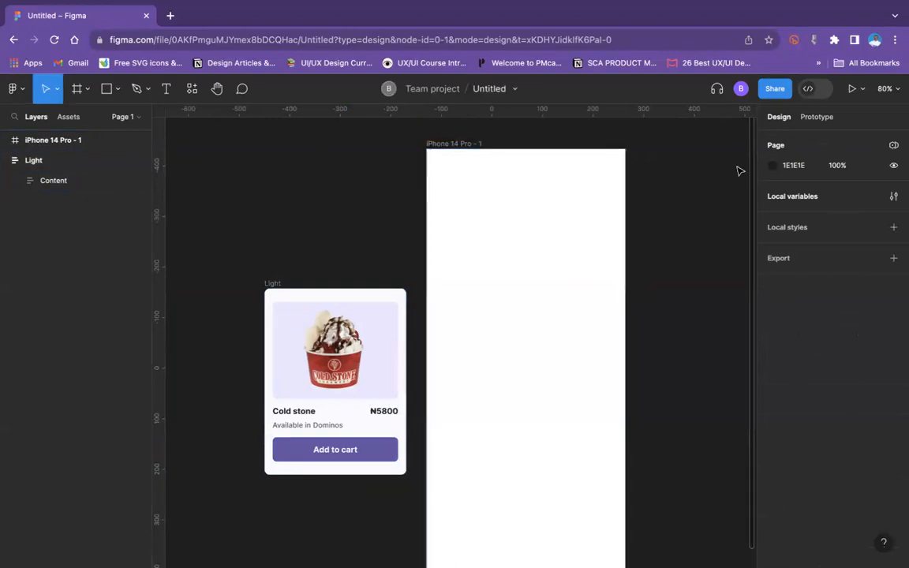
Step: Delete the existing Primitive collection from the file's local variables
left_click(895, 197)
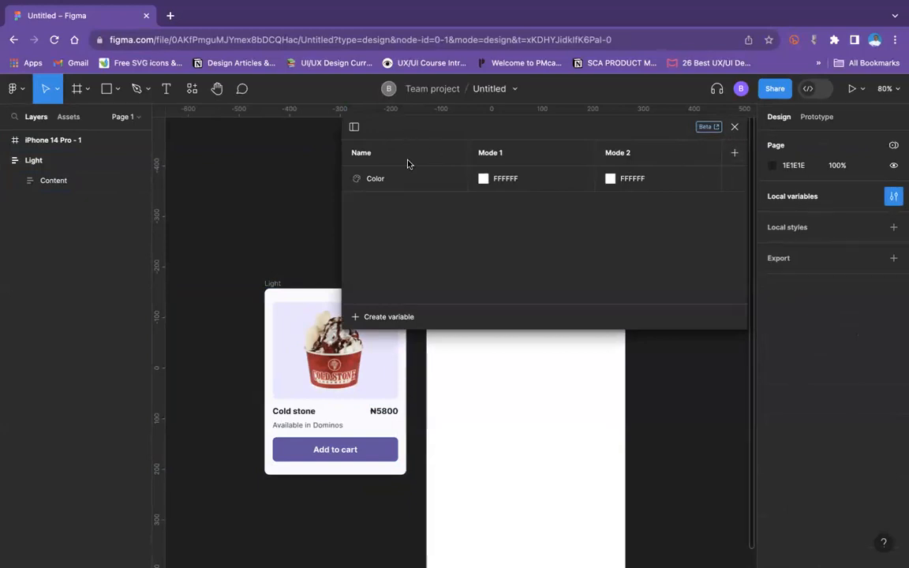
left_click(354, 126)
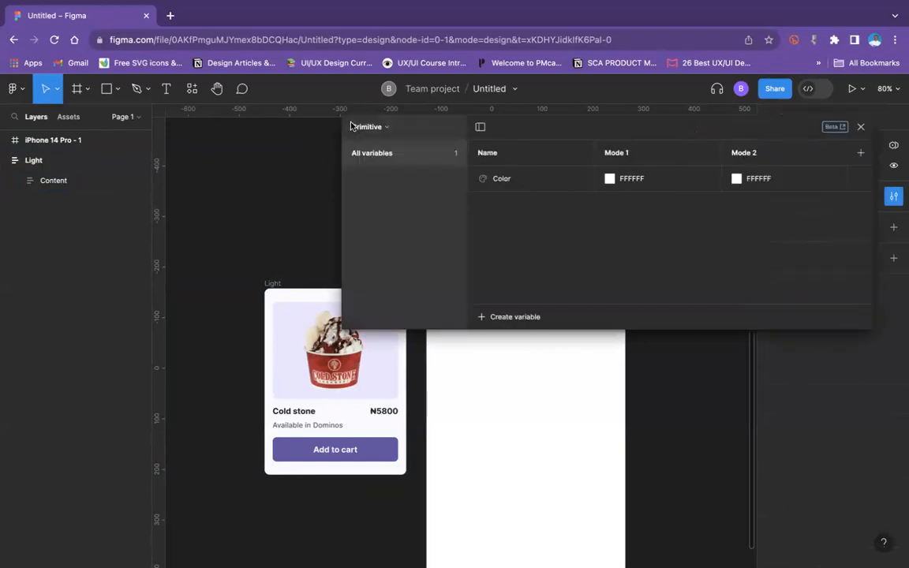
left_click(388, 127)
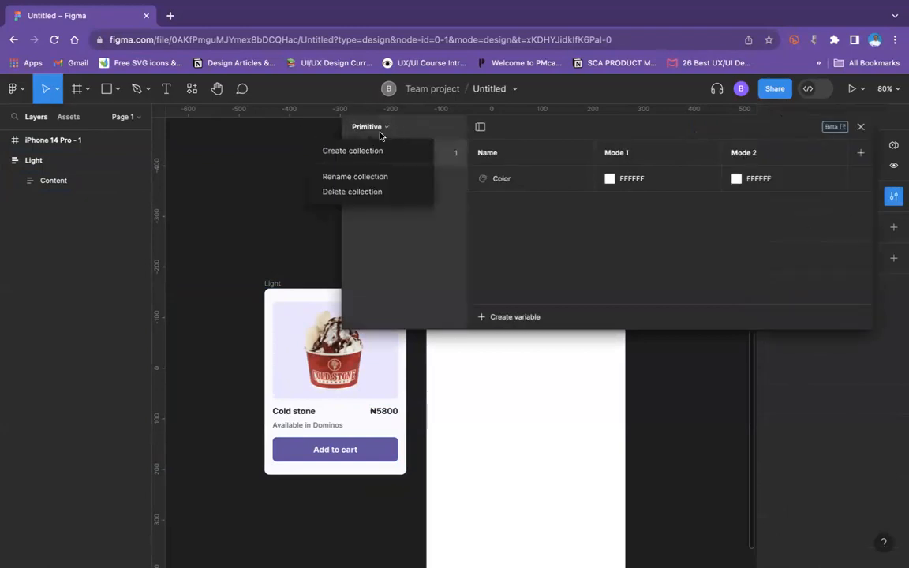
left_click(376, 193)
left_click(657, 270)
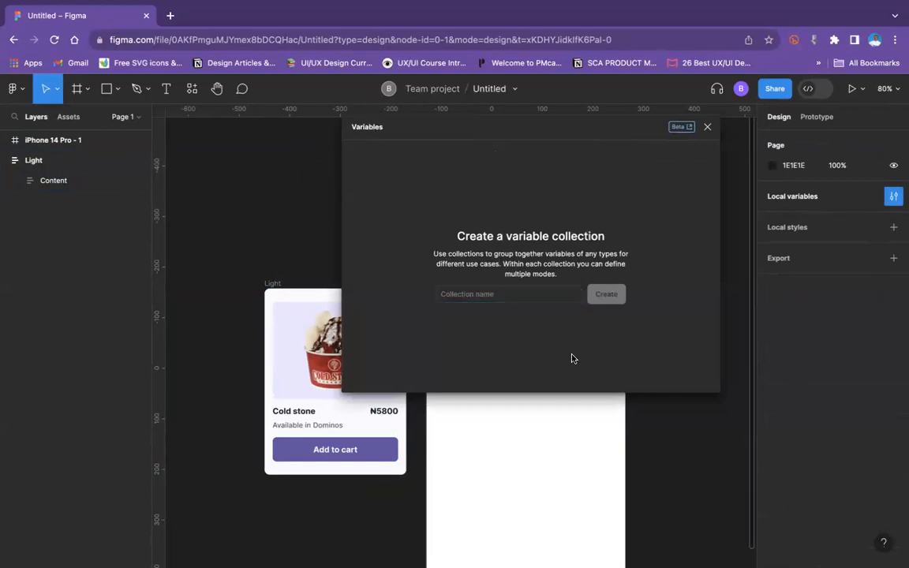
left_click(528, 298)
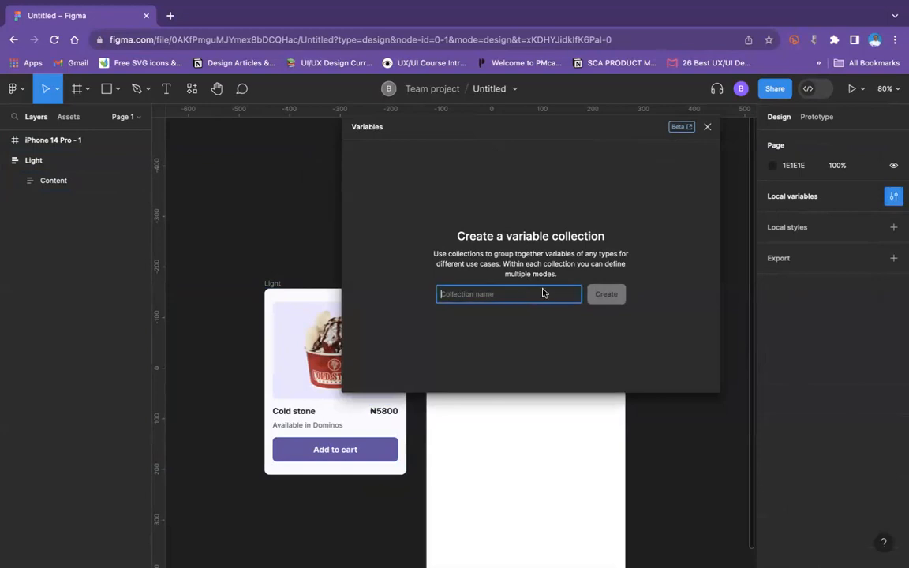
left_click(708, 127)
Step: Review the variable types that can be created in the empty local variable collection
left_click(895, 200)
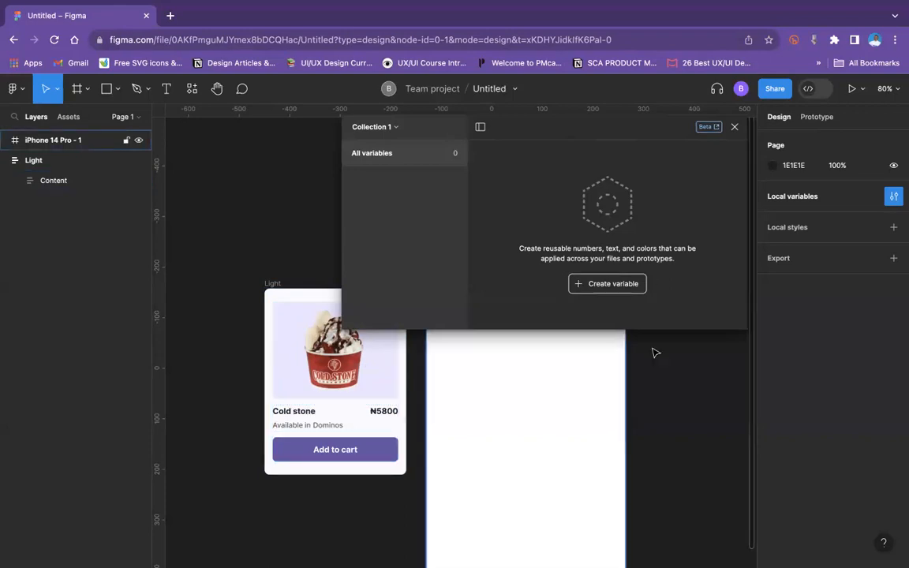
left_click(606, 283)
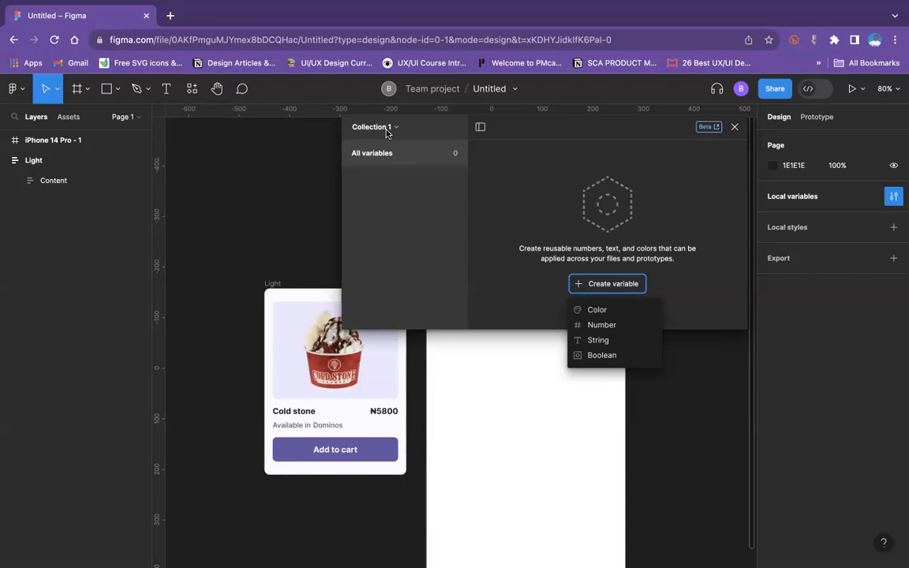
left_click(727, 135)
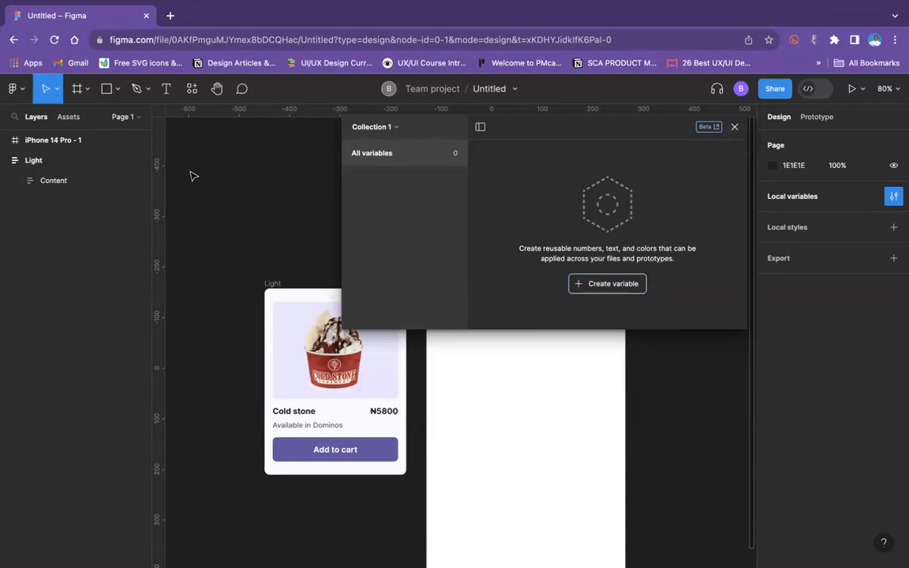
scroll(191, 175, "left", 5)
scroll(191, 175, "up", 2)
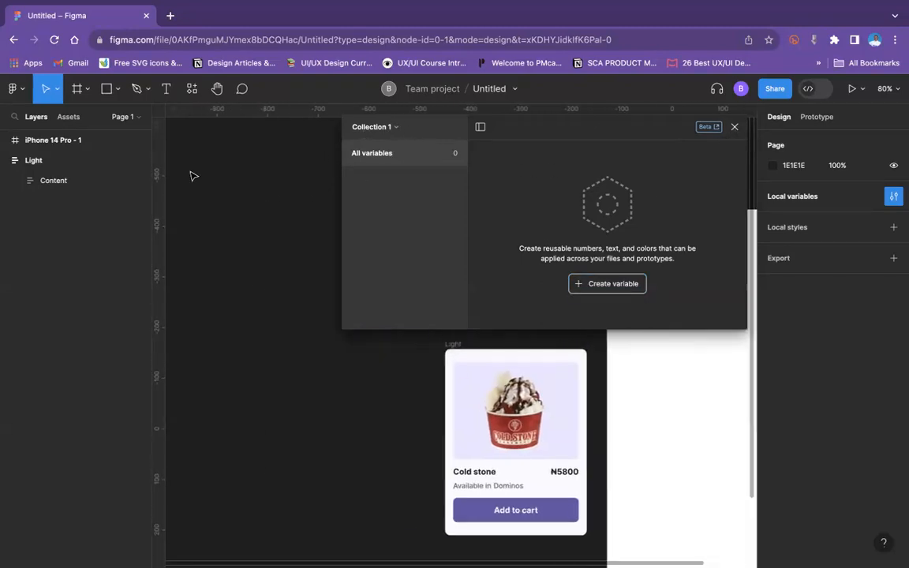
left_click(734, 128)
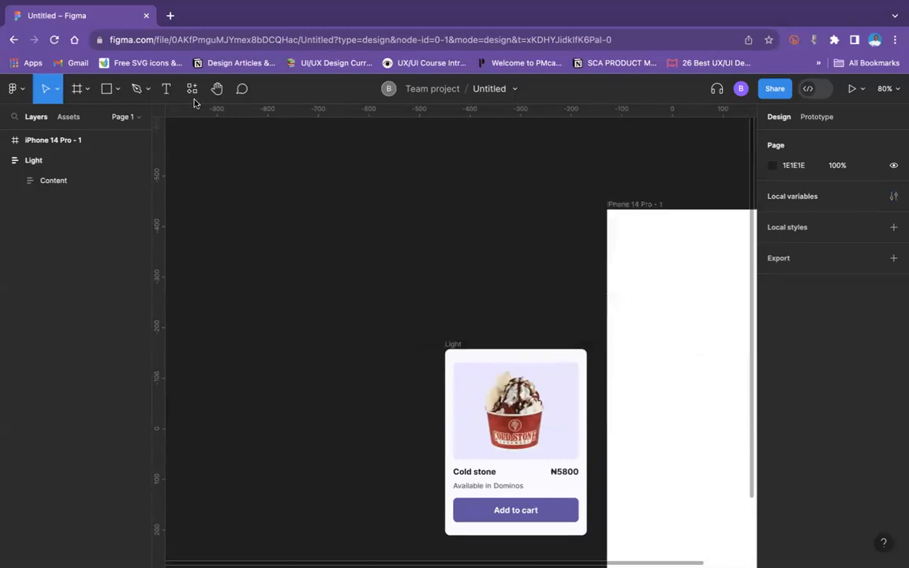
Step: Draw a rectangle of about 136 × 127 on the empty canvas up and away from the Light card
left_click(119, 89)
left_click(136, 120)
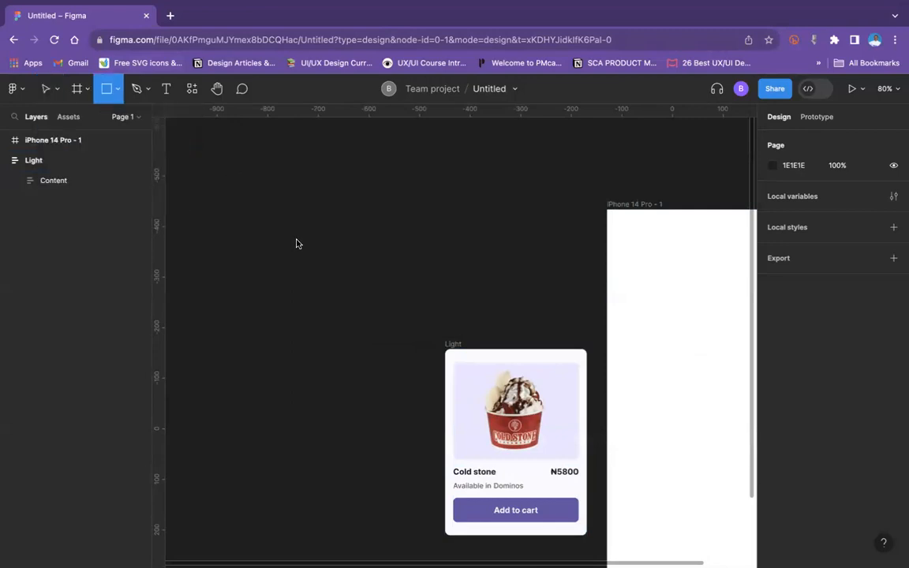
left_click_drag(233, 174, 303, 238)
Step: Fill the rectangle with the purple sampled from the card's Add to cart button
left_click(773, 312)
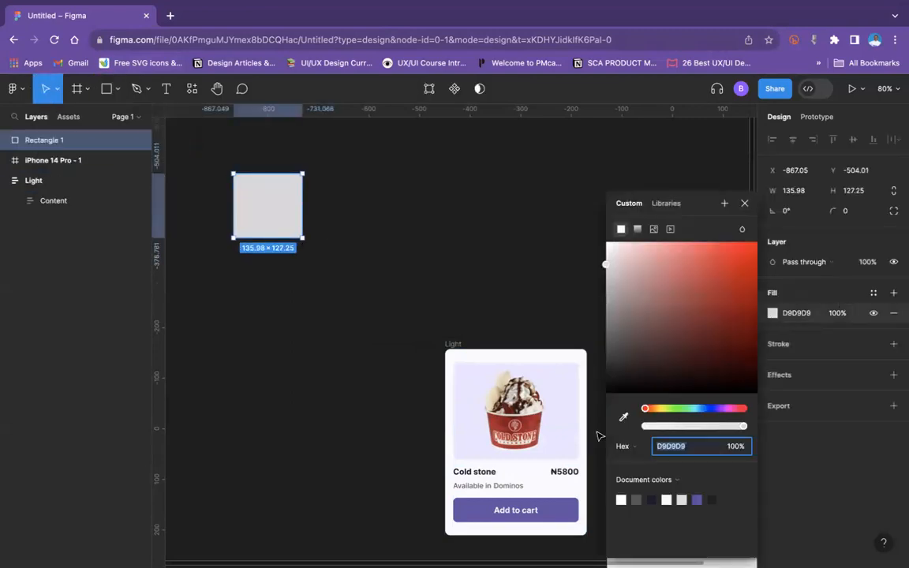
scroll(552, 435, "down", 3)
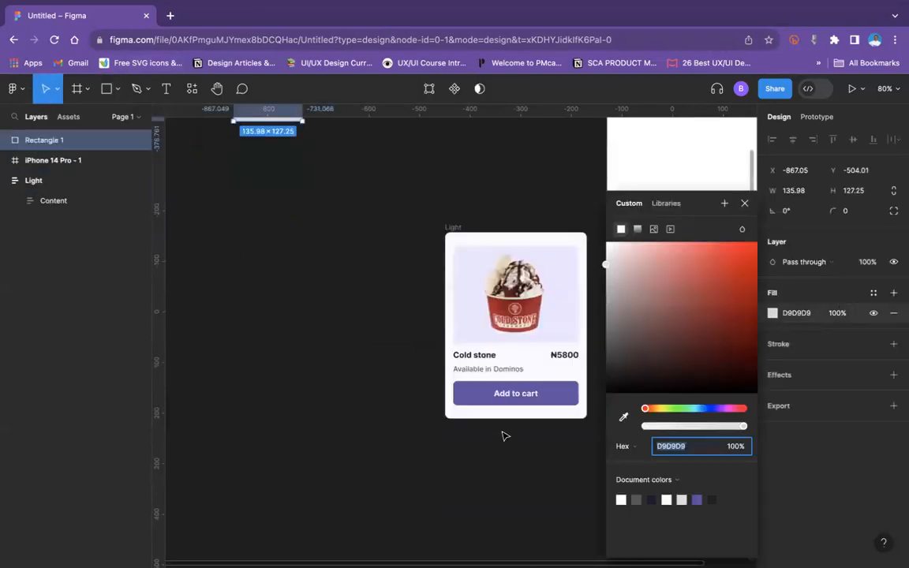
left_click(624, 416)
left_click(465, 395)
scroll(395, 356, "up", 3)
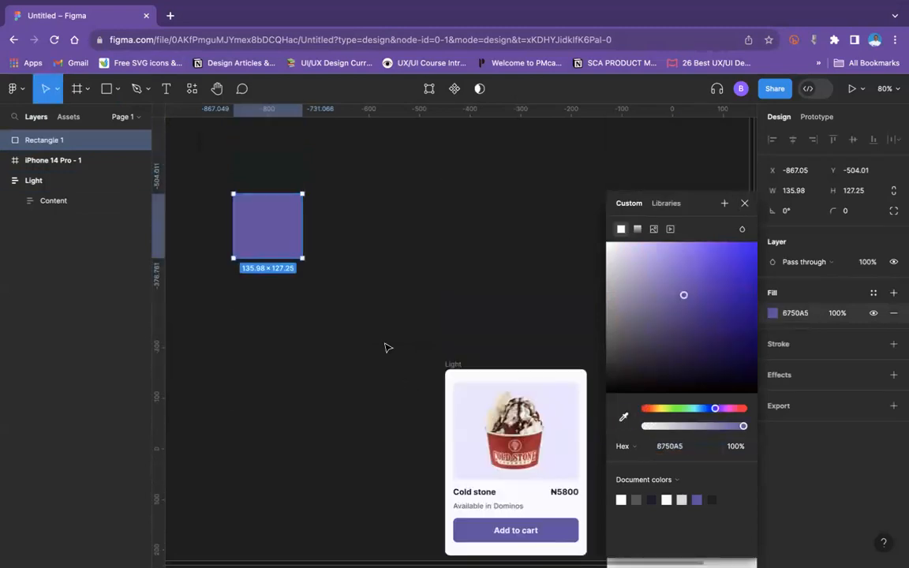
left_click(386, 347)
left_click(248, 214)
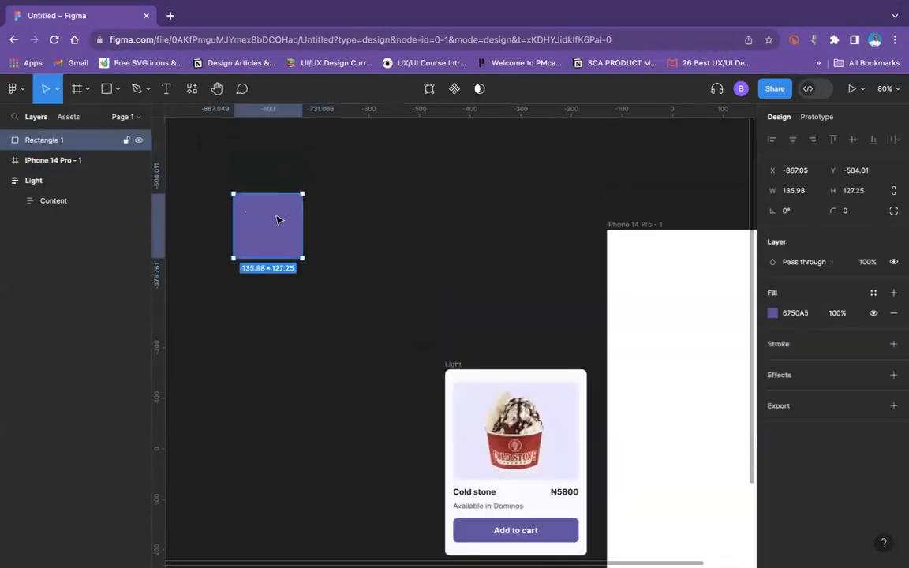
left_click(192, 88)
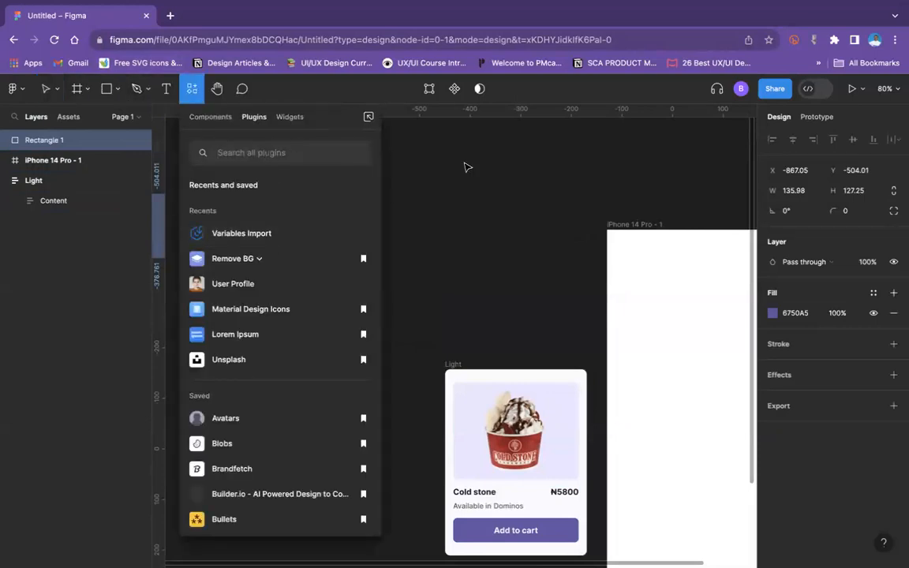
left_click(458, 185)
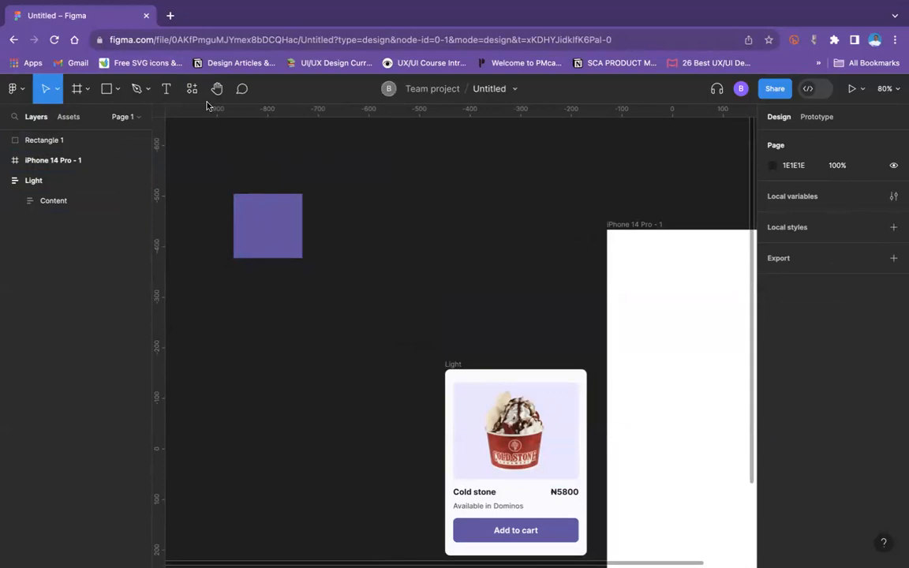
Step: Open the Swatchy palette generator at swatchy.twosix.studio in a new browser tab
left_click(172, 15)
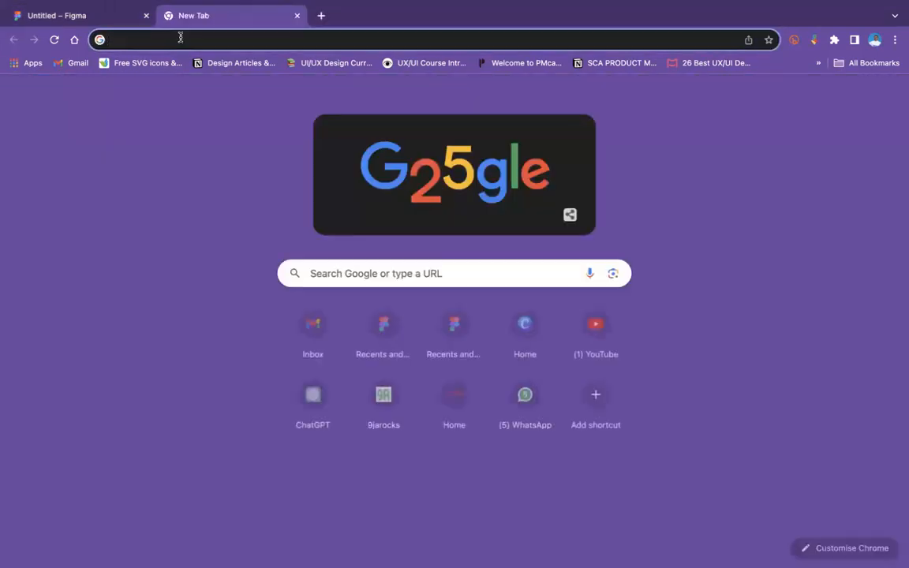
type("w")
type("ww")
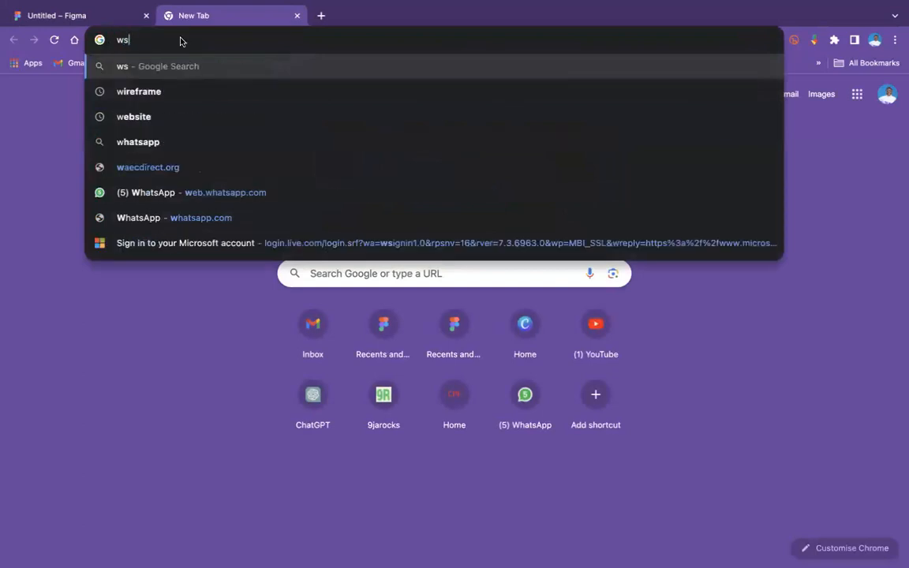
key("BackSpace")
key("BackSpace")
key("BackSpace")
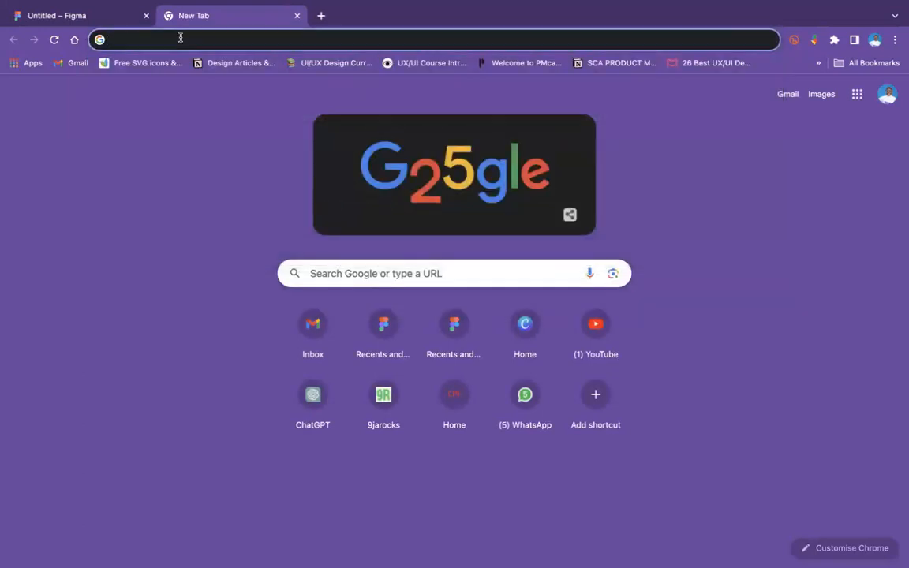
type("swa")
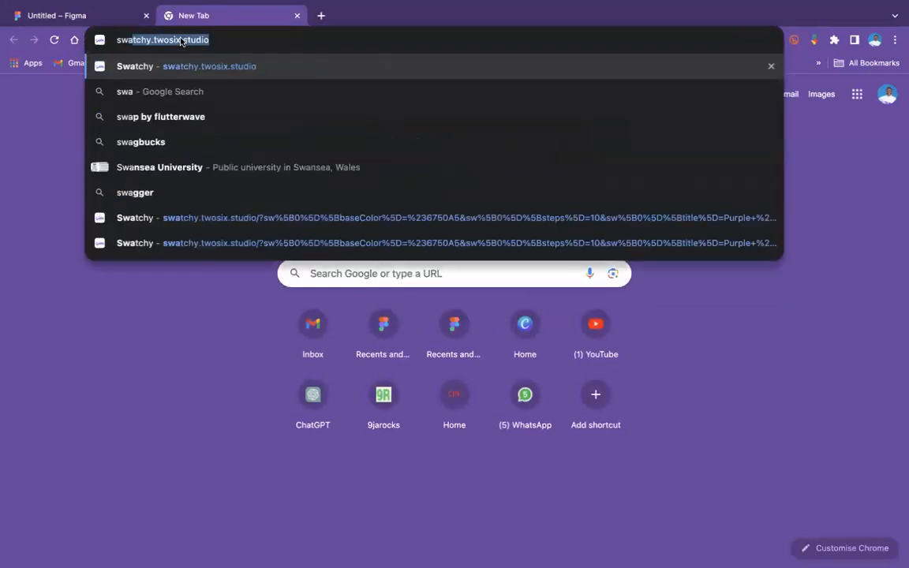
key("ctrl+a")
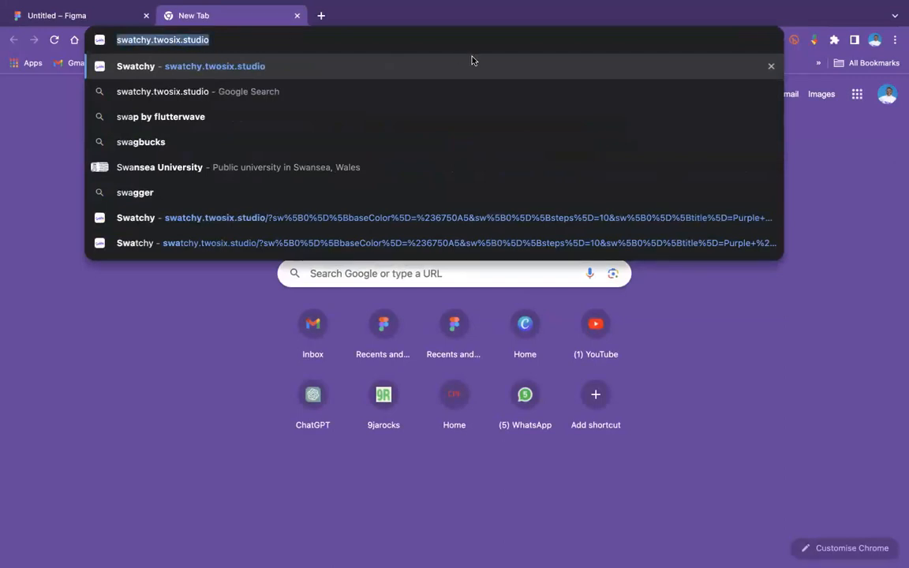
left_click(93, 17)
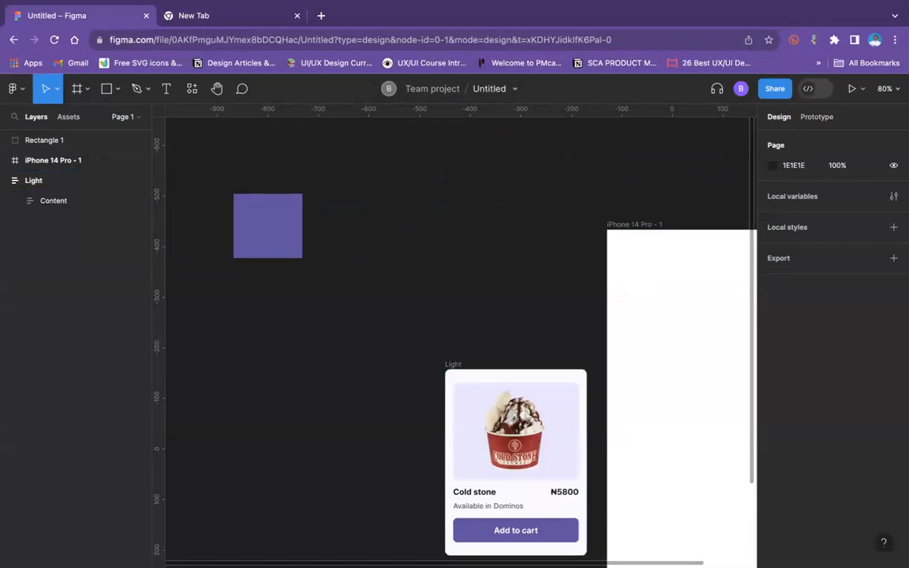
left_click(193, 18)
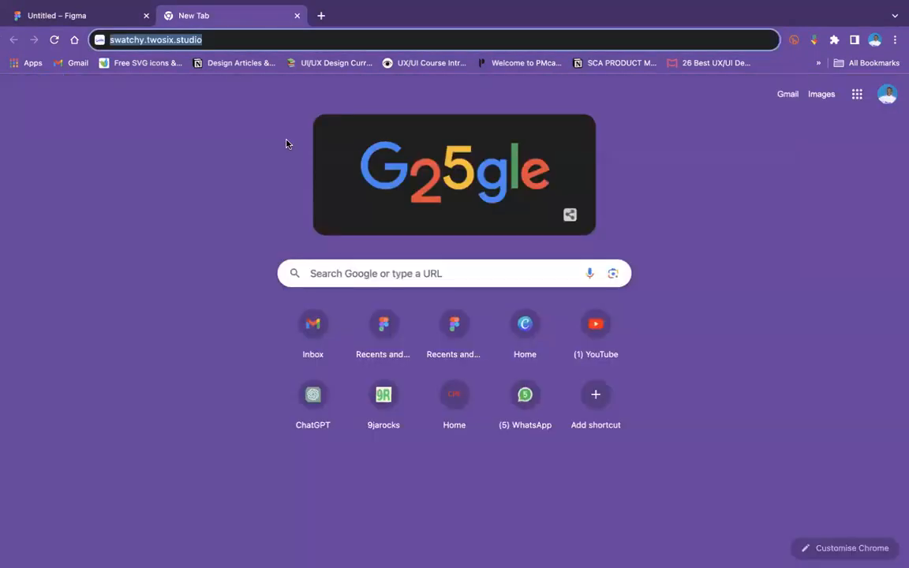
key("Return")
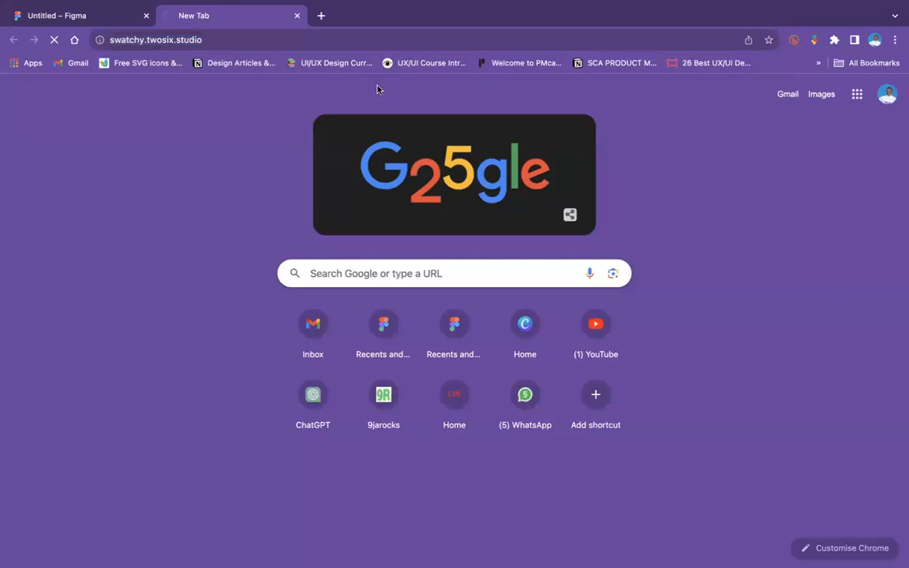
Step: Switch to the Figma file and copy the purple rectangle's fill hex code 6750A5
left_click(101, 14)
left_click(307, 303)
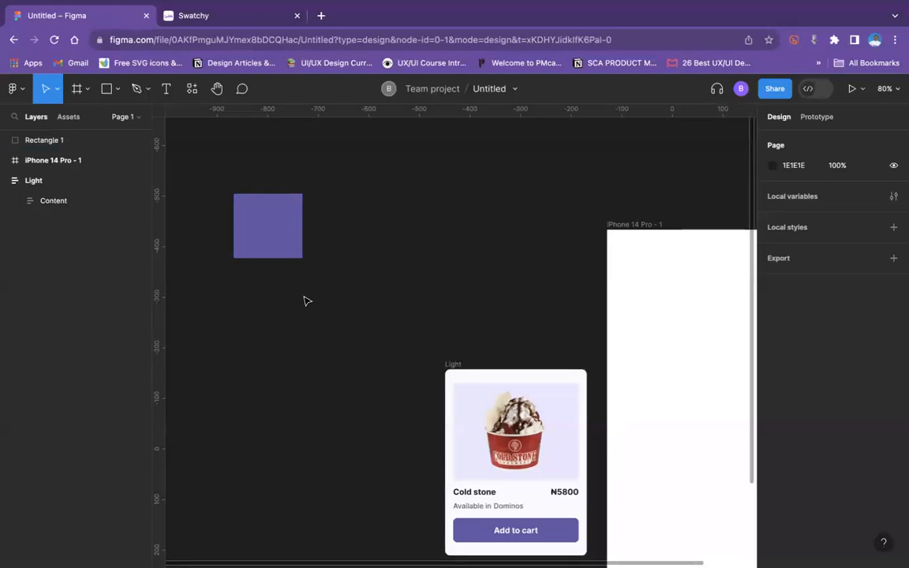
scroll(452, 281, "down", 3)
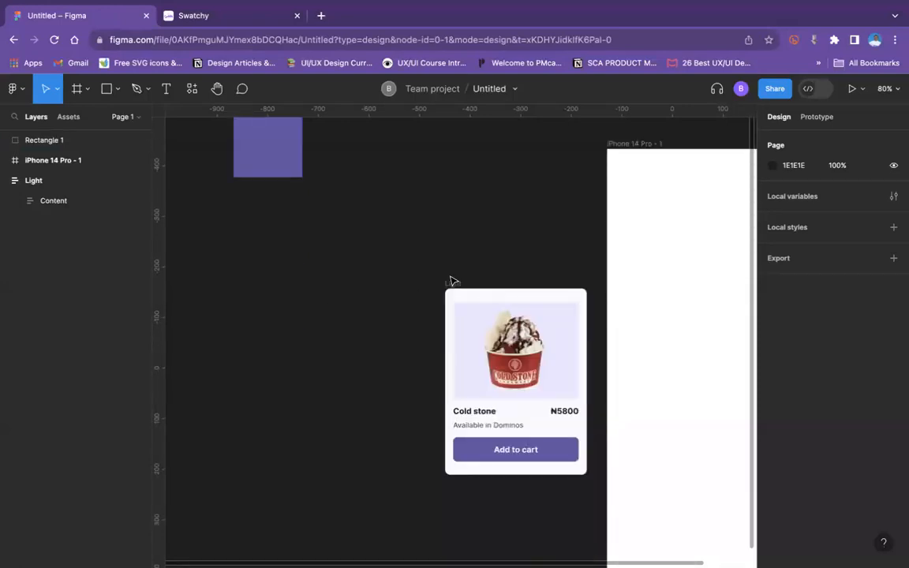
scroll(450, 281, "up", 4)
left_click(256, 219)
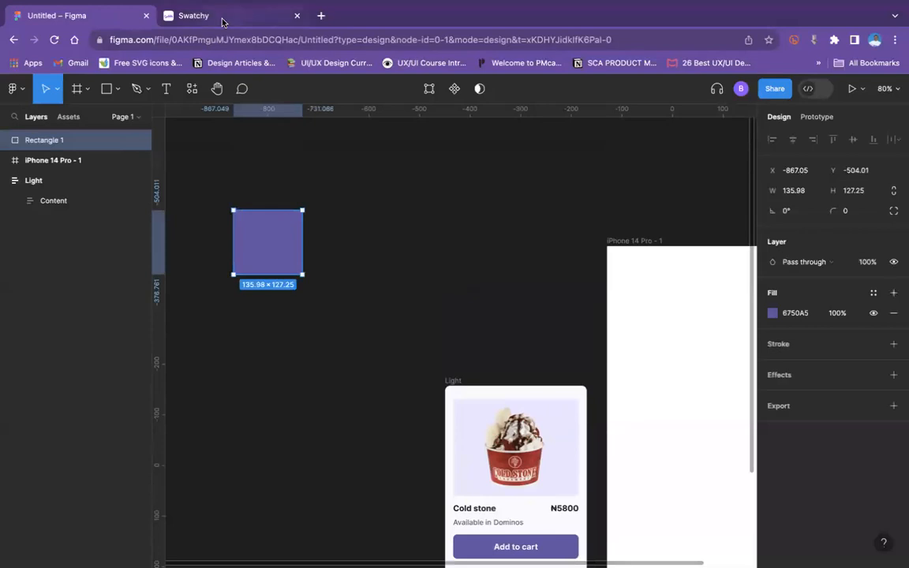
left_click(802, 318)
key("ctrl+c")
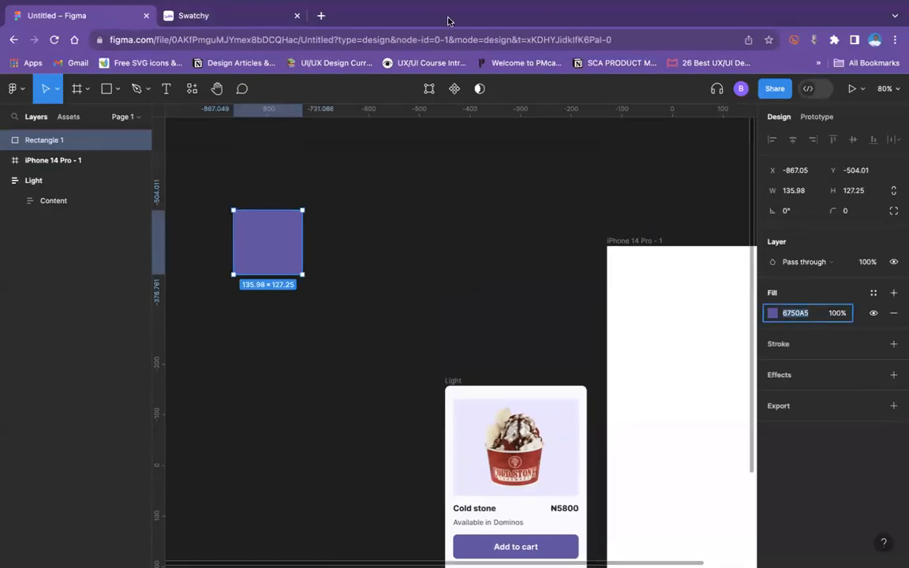
Step: Switch to Swatchy, add a first colour and set its hex base color to 6750A5
left_click(239, 17)
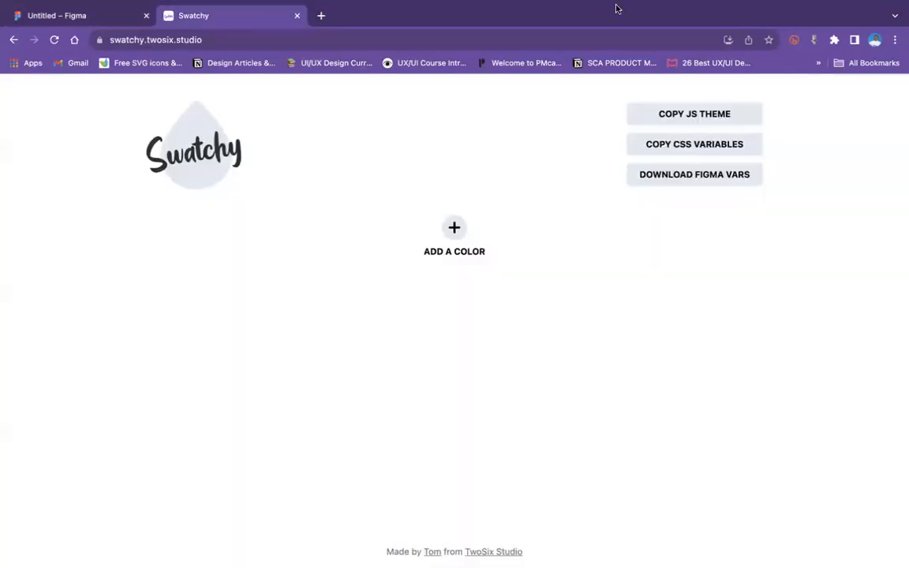
left_click(454, 228)
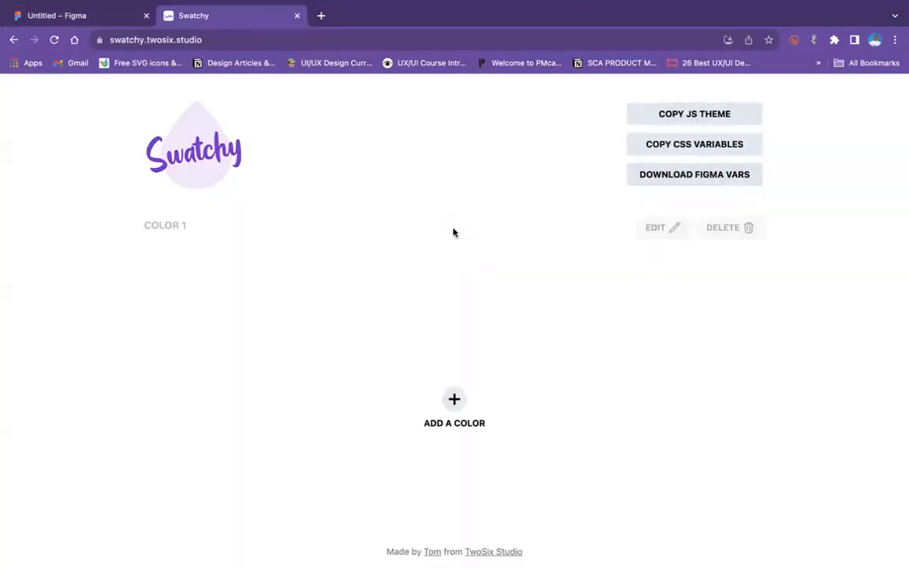
left_click(683, 234)
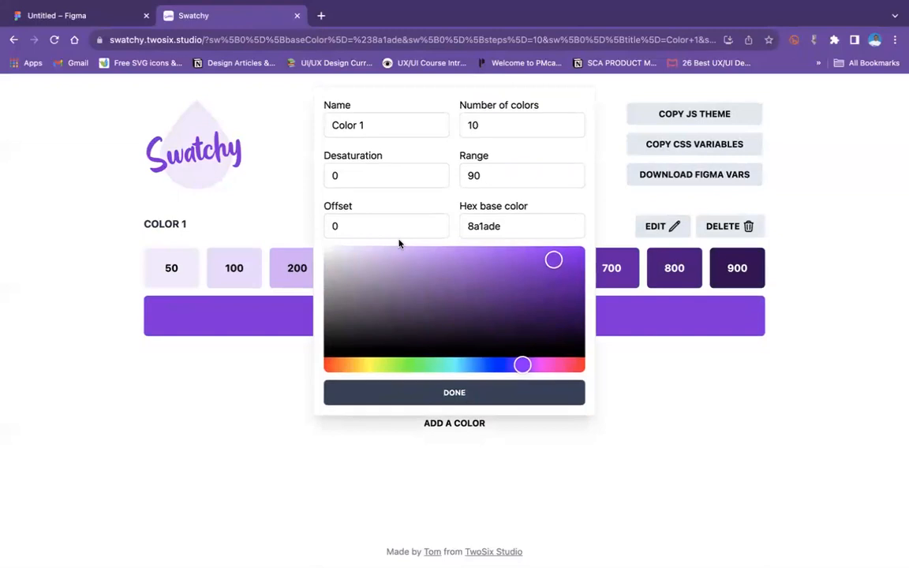
double_click(512, 223)
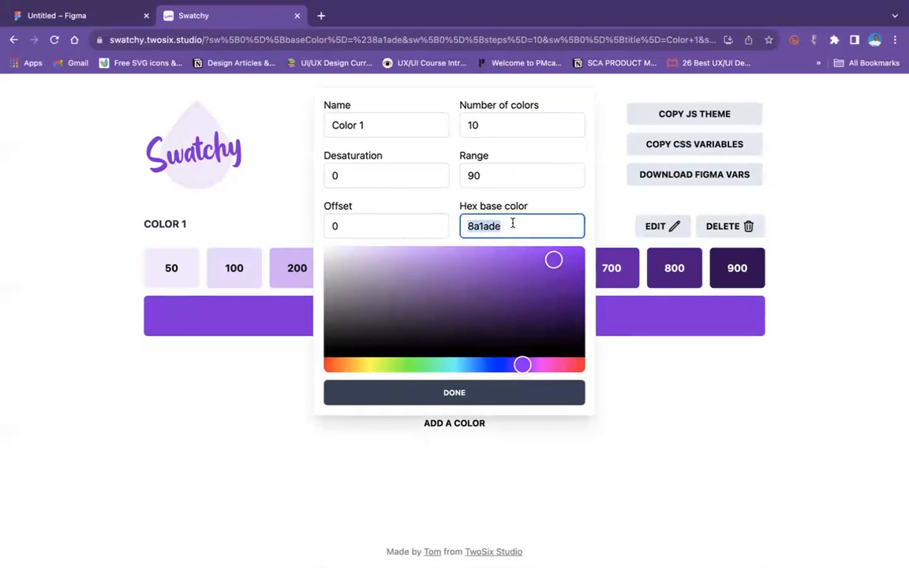
key("ctrl+v")
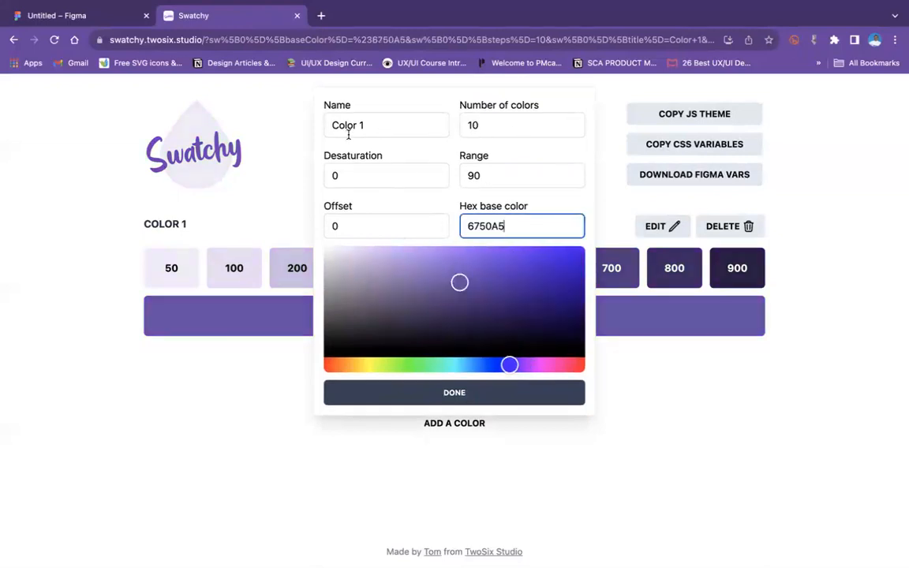
triple_click(349, 130)
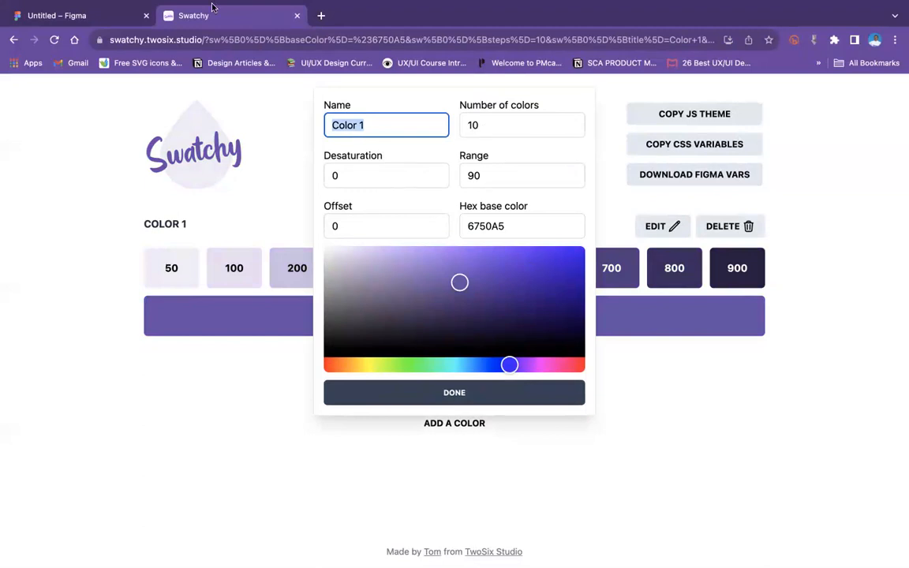
Step: Search Google for "light and dark mode colour pallete" in a new browser tab and copy the Atmos.style purple palette image
left_click(49, 15)
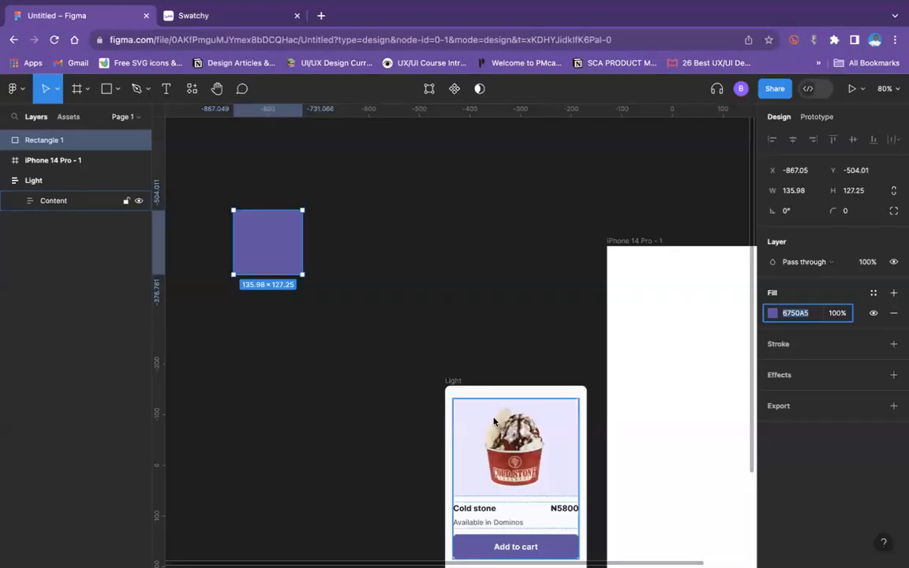
scroll(472, 414, "down", 5)
scroll(510, 394, "up", 4)
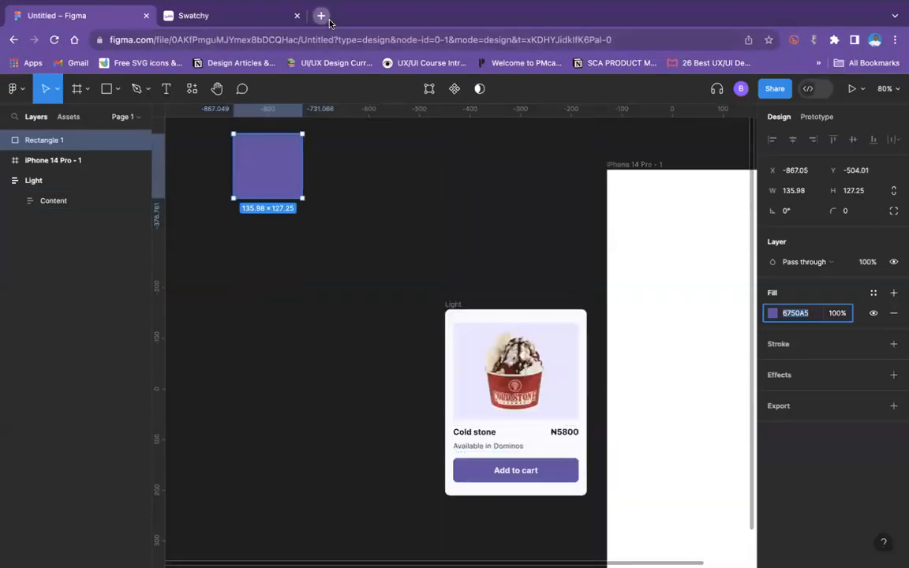
left_click(321, 15)
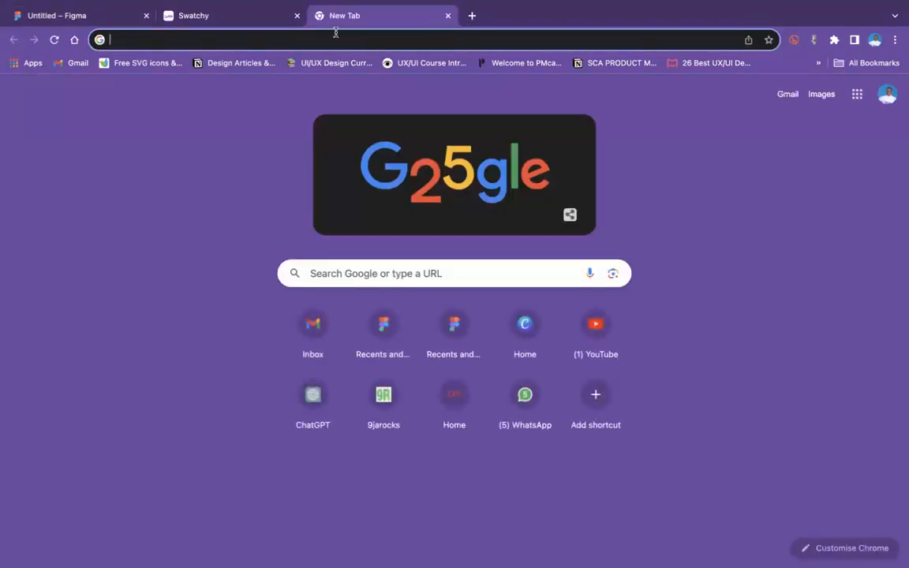
type("light and dark mode colour pallete")
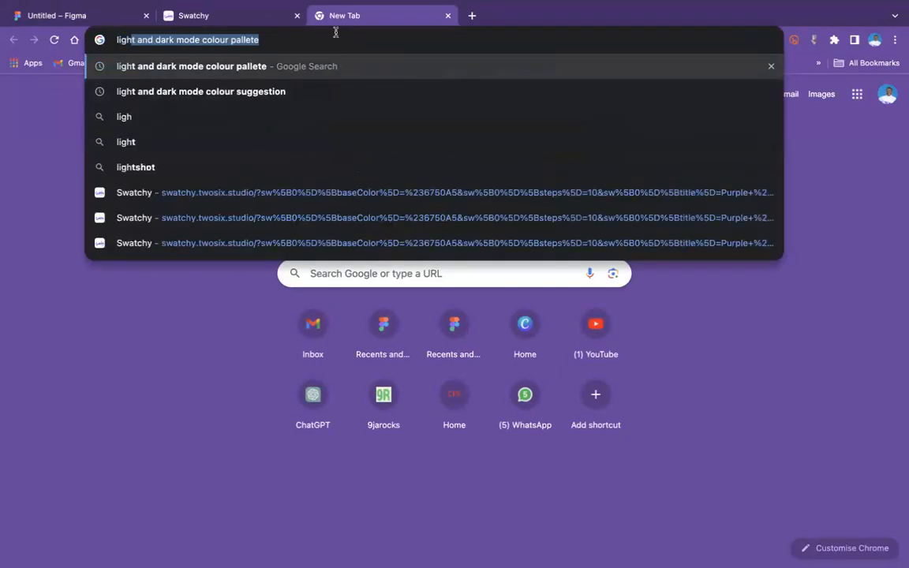
key("Return")
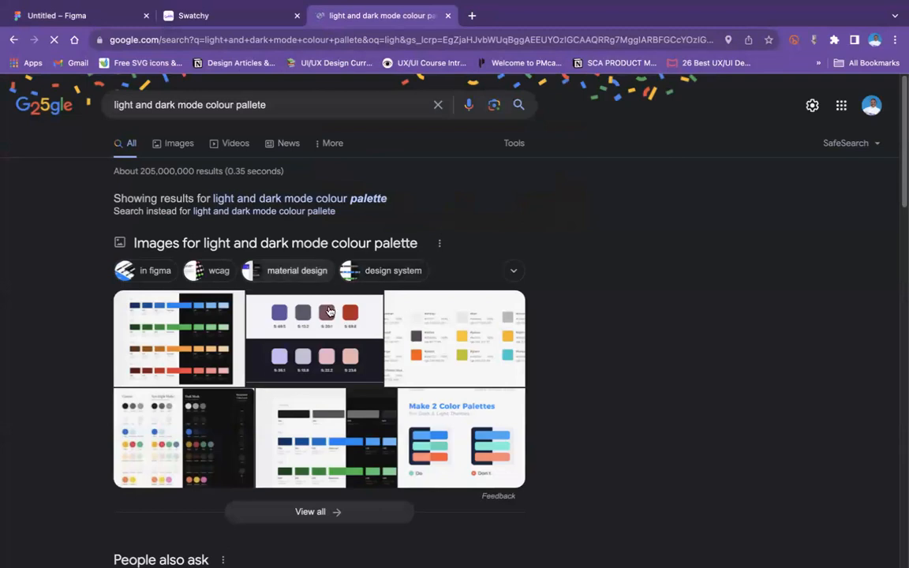
left_click(314, 340)
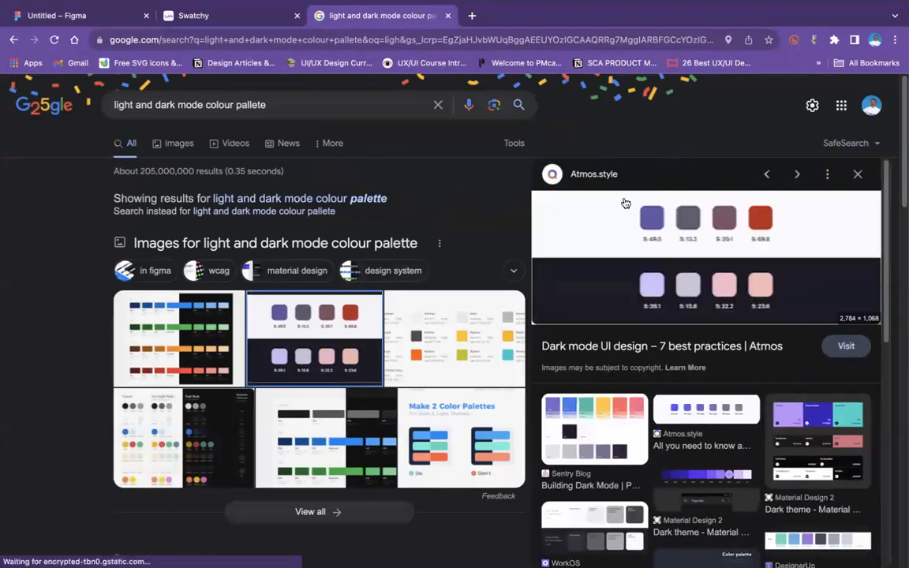
right_click(642, 216)
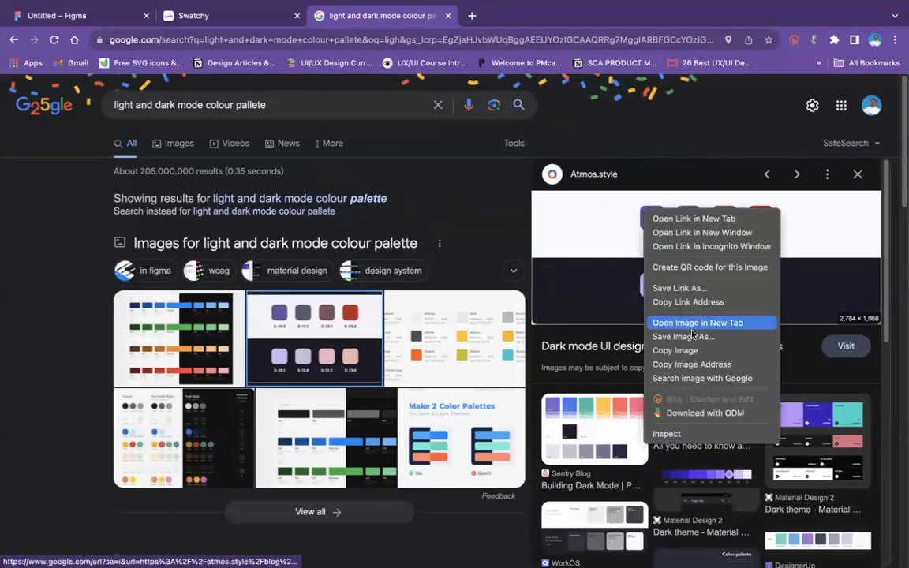
Step: Switch to the Figma file, paste the palette image onto the canvas and move it above the purple rectangle and the frames
left_click(101, 12)
left_click(101, 12)
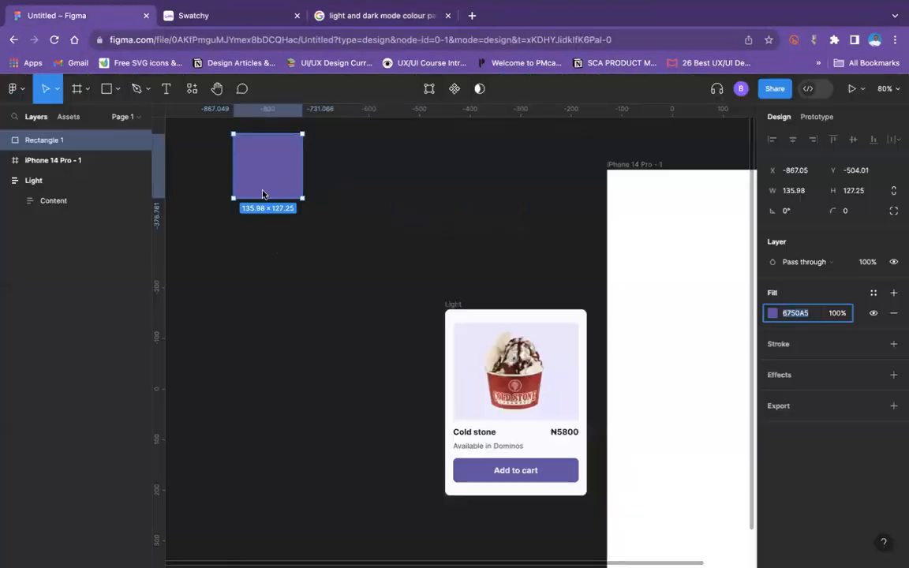
left_click(220, 344)
scroll(365, 225, "down", 1)
scroll(367, 227, "up", 2)
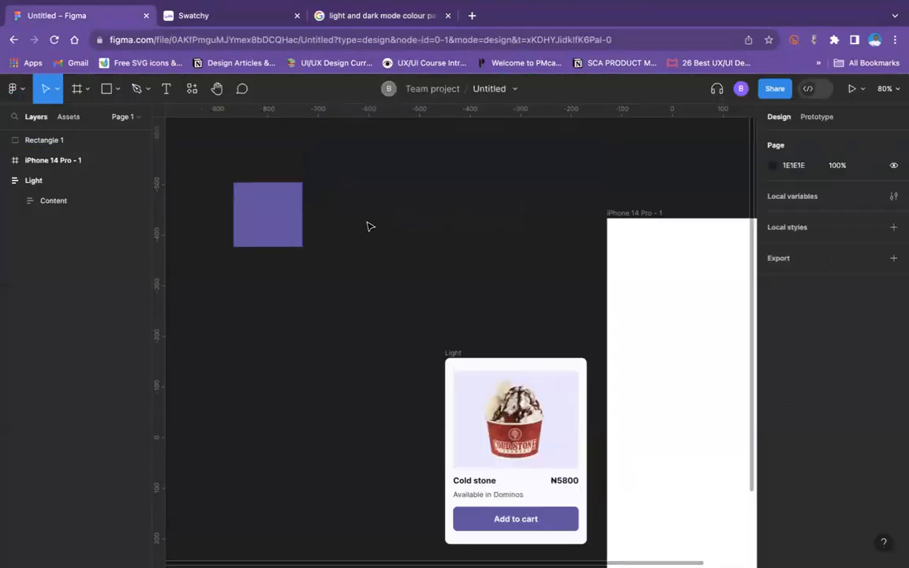
scroll(369, 227, "up", 3)
scroll(369, 227, "left", 1)
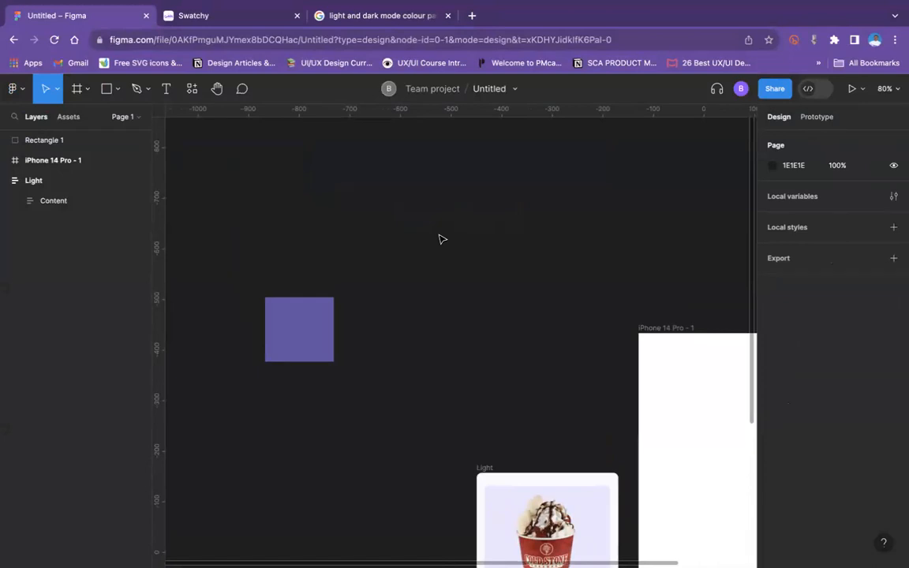
key("super+v")
left_click_drag(456, 288, 482, 128)
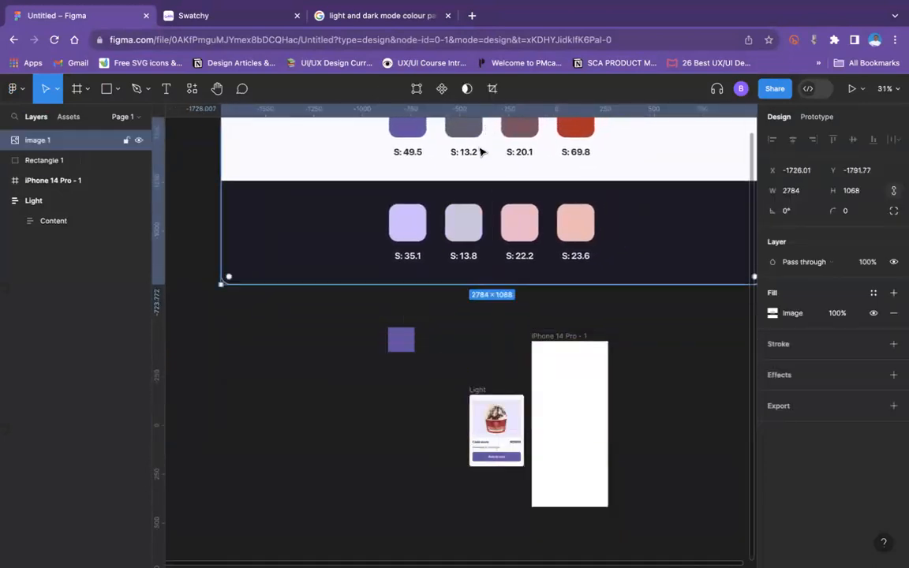
scroll(420, 248, "up", 2)
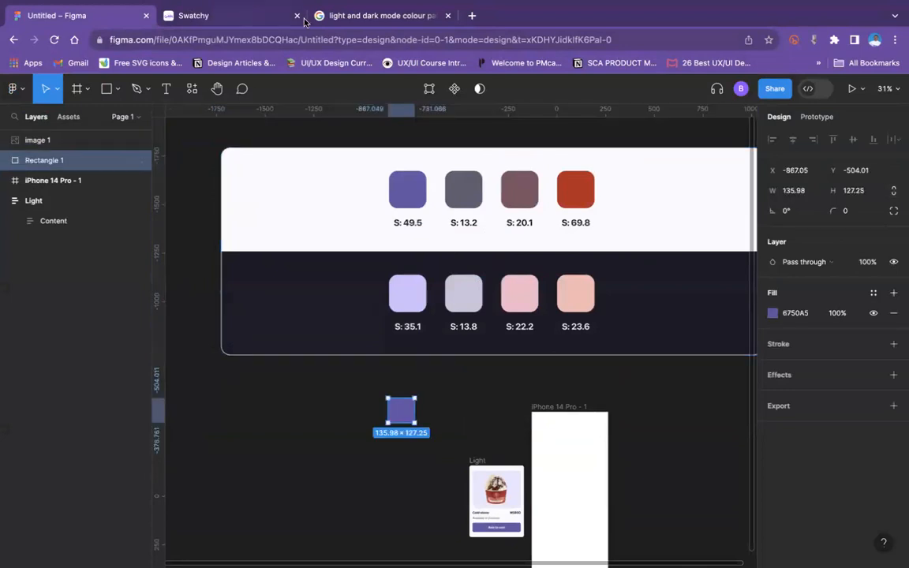
Step: Switch to Swatchy, rename the 6750A5 colour to "Purple (Light)" and add a second colour to the palette
left_click(235, 19)
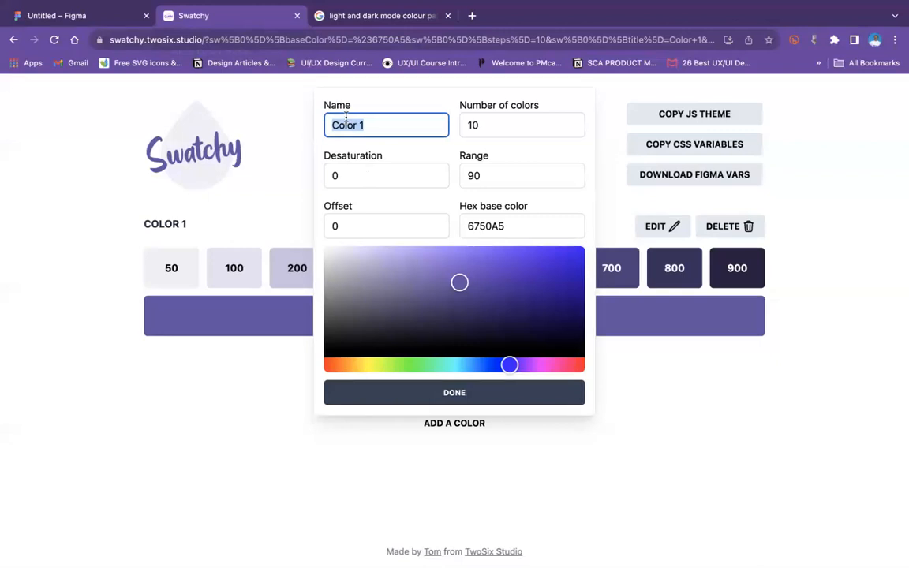
type("Purple")
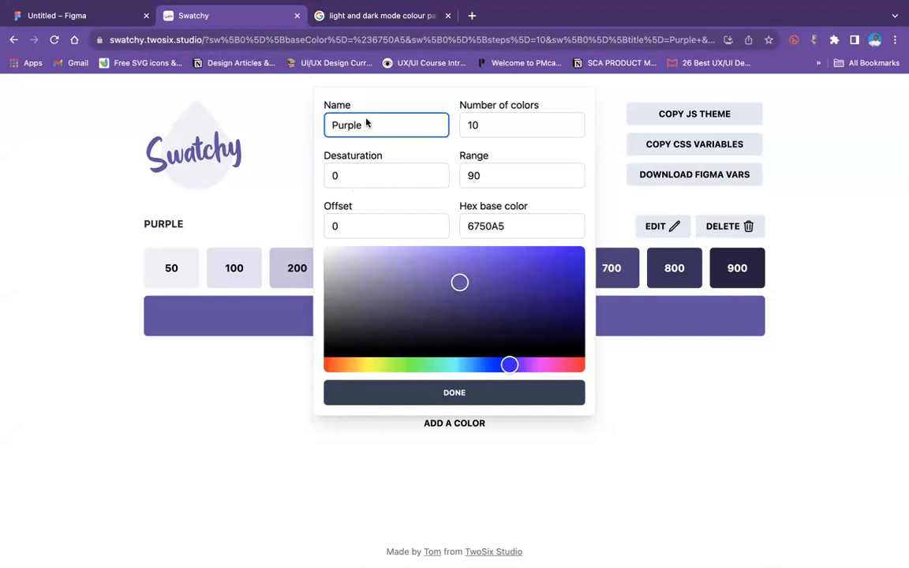
type("(Light)")
left_click(468, 402)
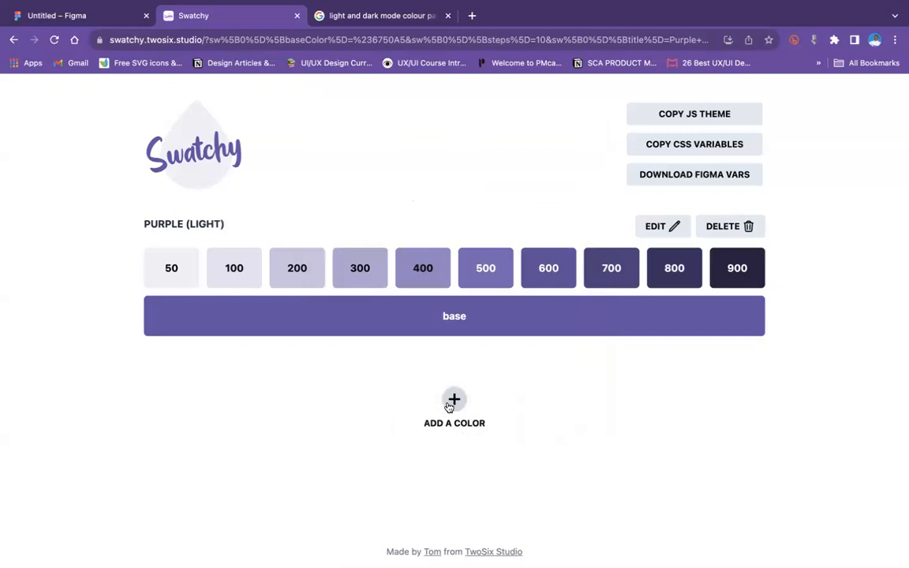
left_click(452, 403)
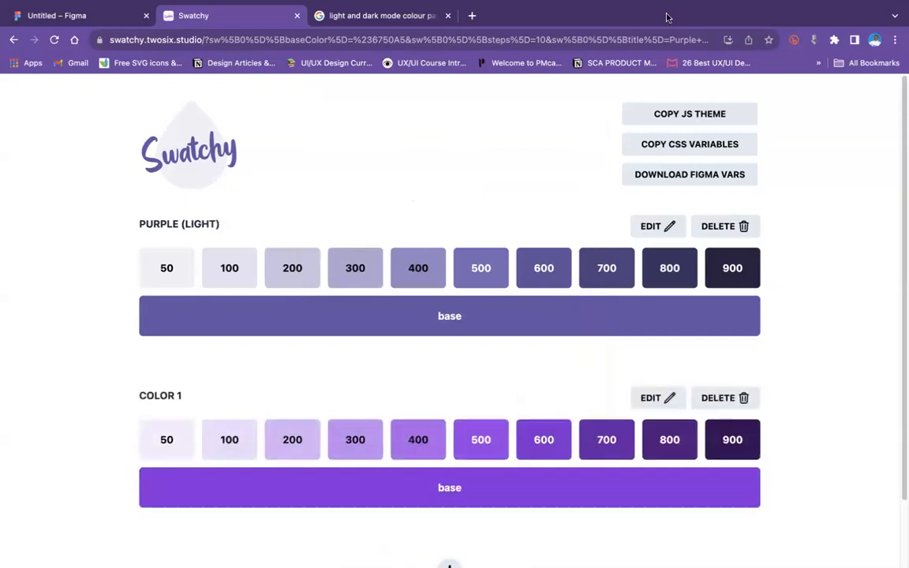
Step: Switch to the Figma file, recolour the rectangle with light purple D0BCFF sampled from the palette image's dark row and copy the hex code
left_click(71, 15)
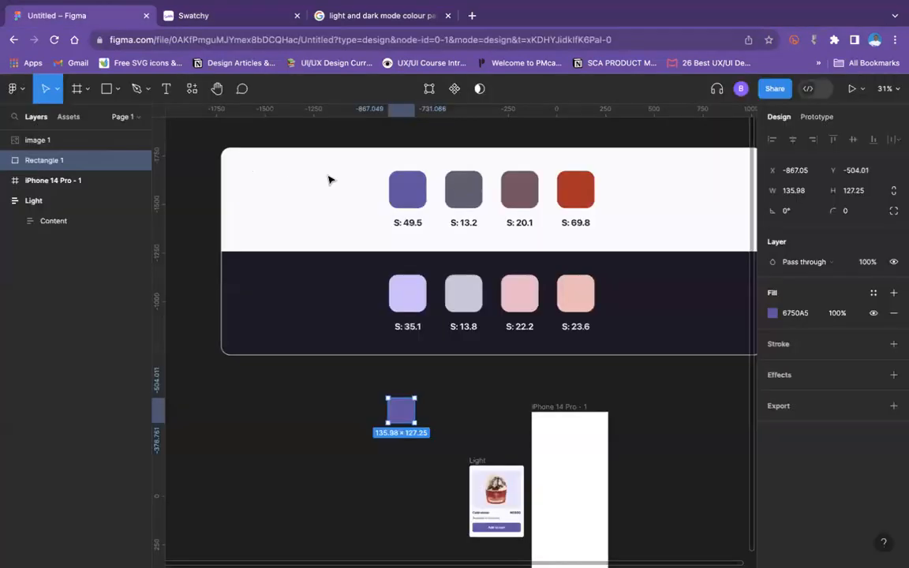
left_click(407, 189)
left_click(404, 409)
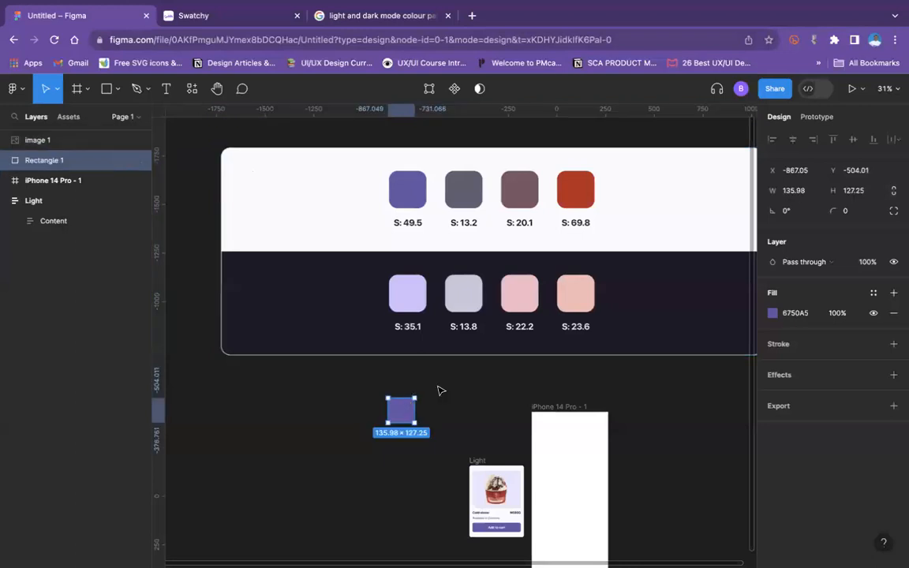
left_click(773, 313)
left_click(624, 417)
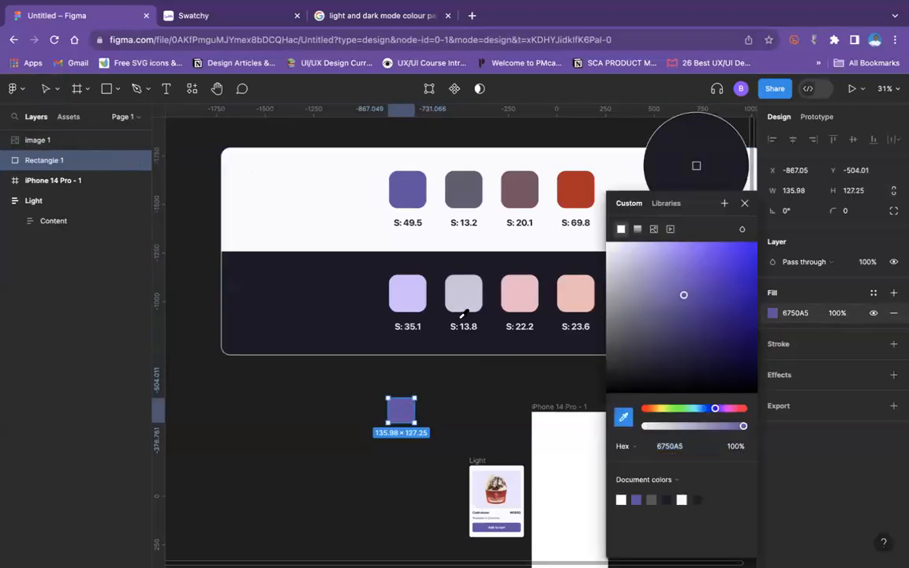
left_click(405, 291)
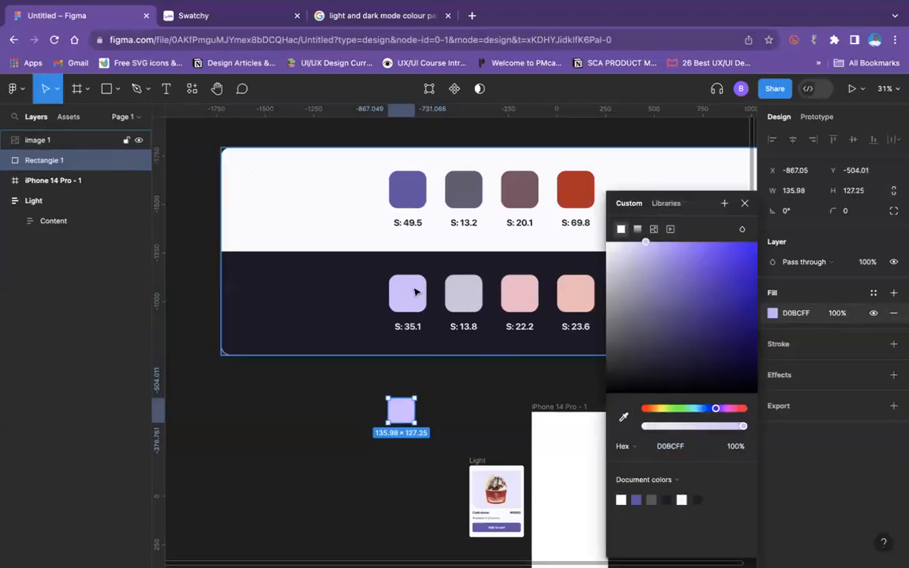
left_click(799, 312)
key("ctrl+c")
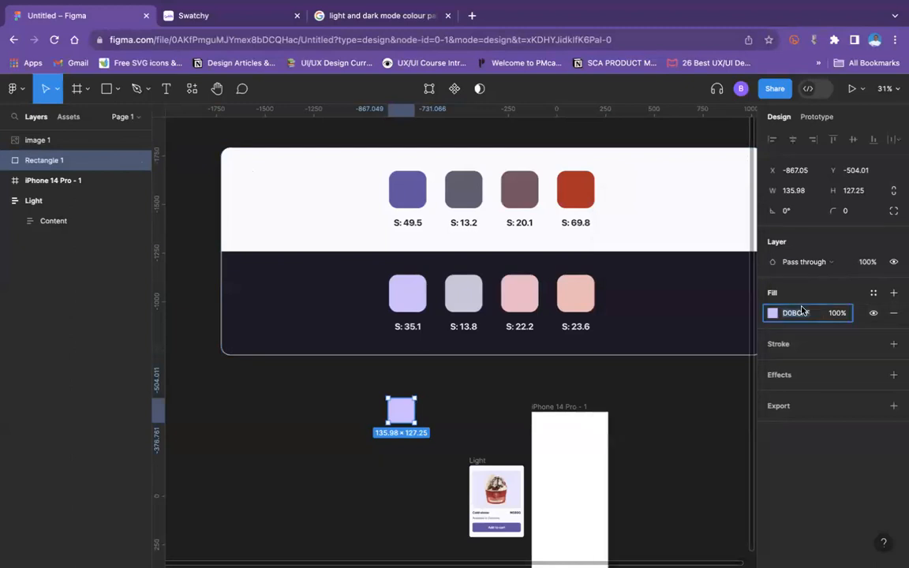
Step: Switch to Swatchy and set the second colour's hex base colour to D0BCFF
left_click(237, 17)
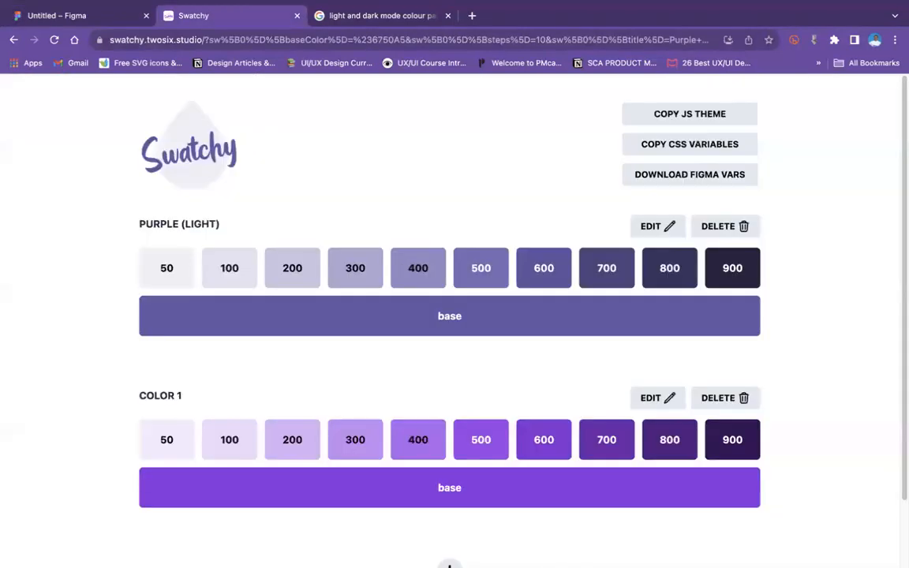
left_click(639, 398)
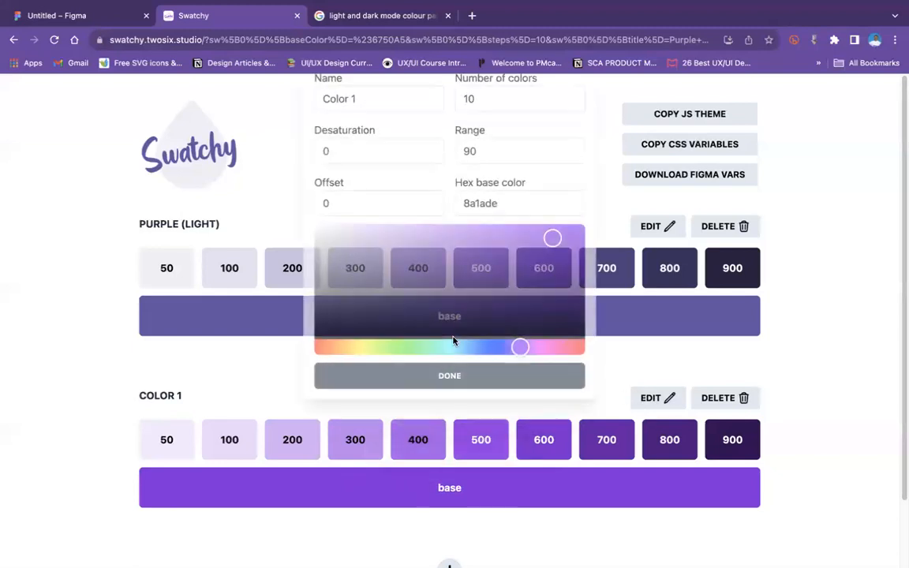
left_click(489, 229)
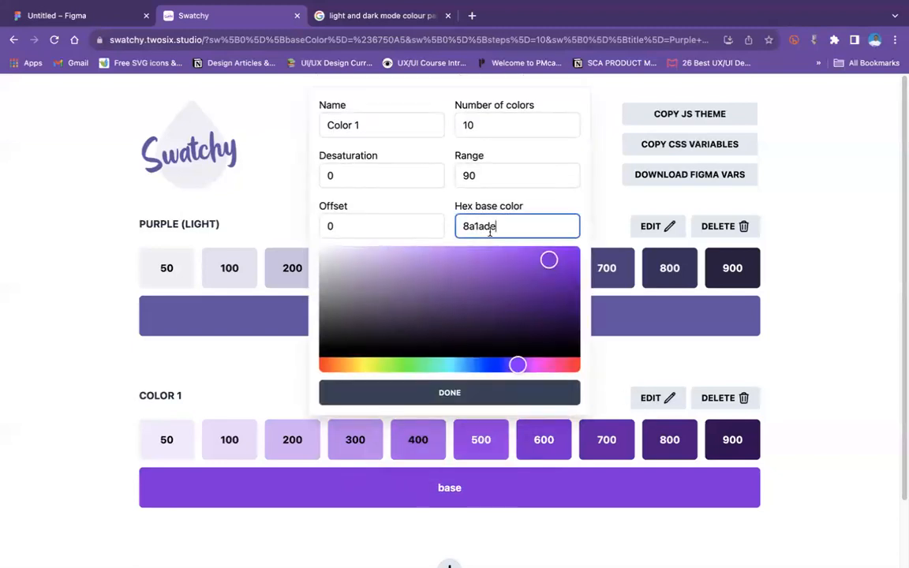
double_click(491, 228)
key("ctrl+v")
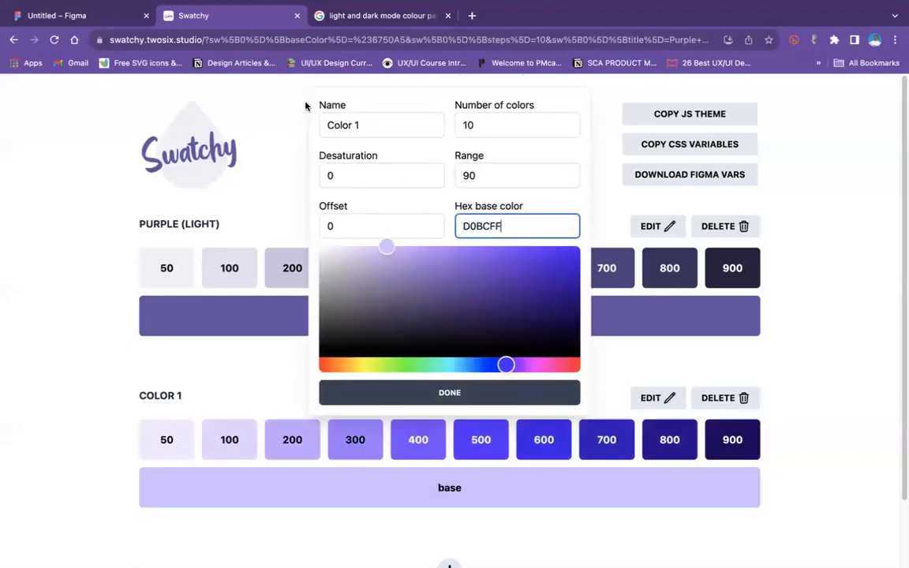
Step: Rename the D0BCFF colour to "Purple (dark)" and finish editing it
left_click(356, 121)
triple_click(356, 120)
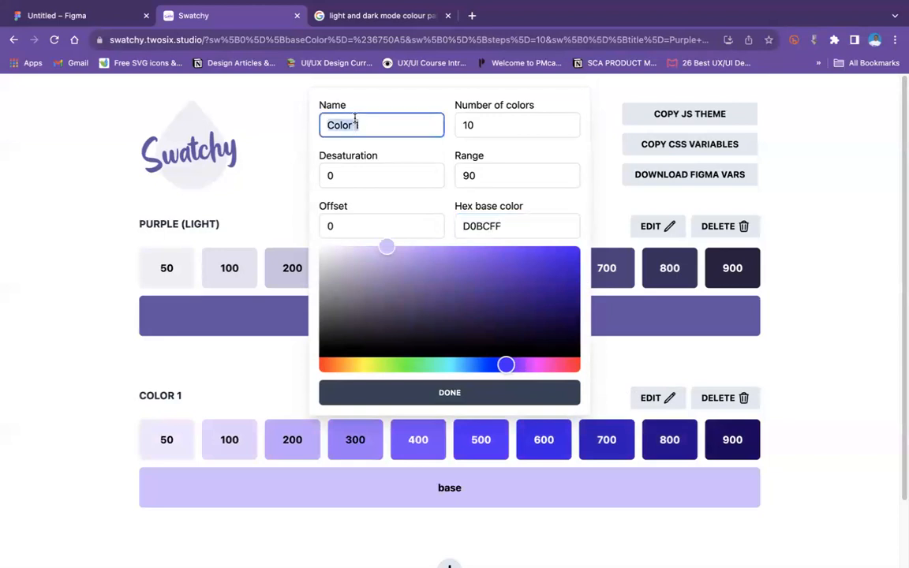
type("Purple dark")
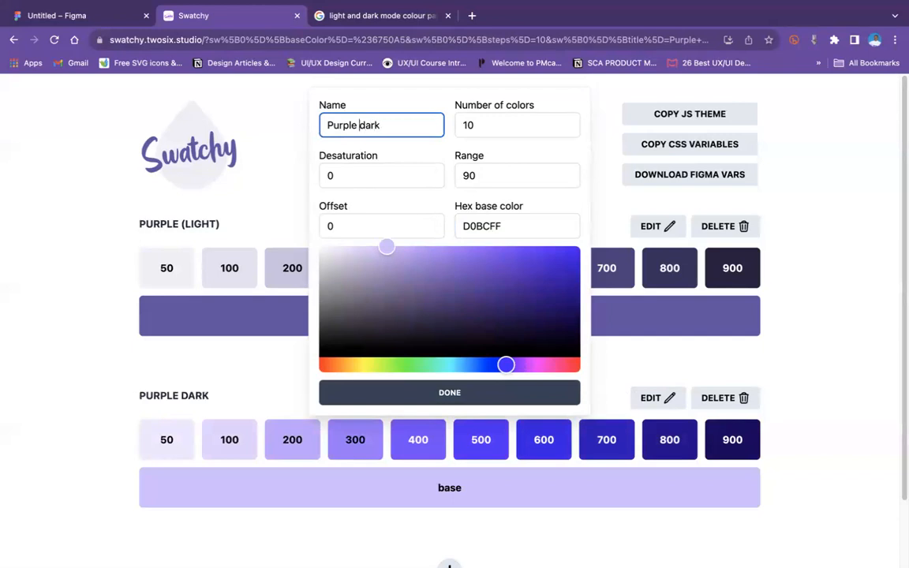
type("(")
type(")")
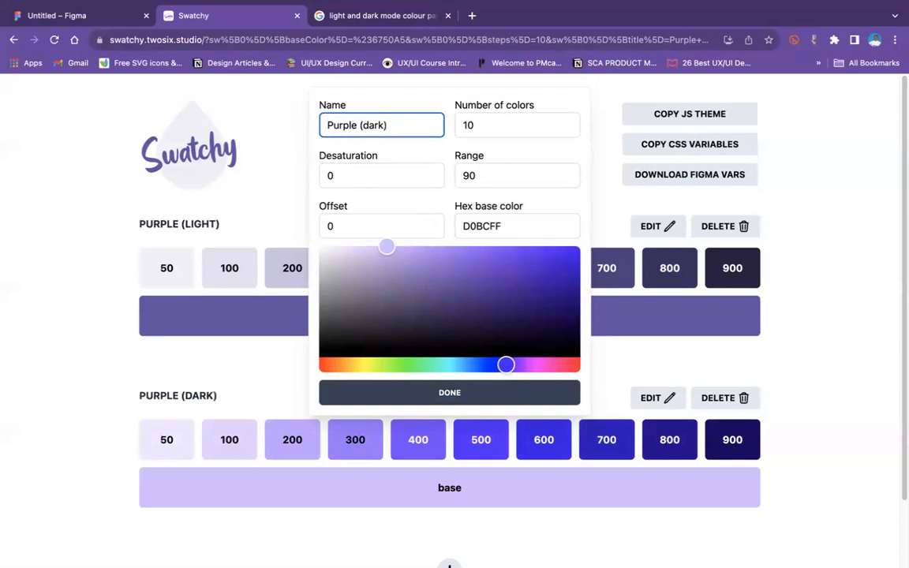
left_click(457, 398)
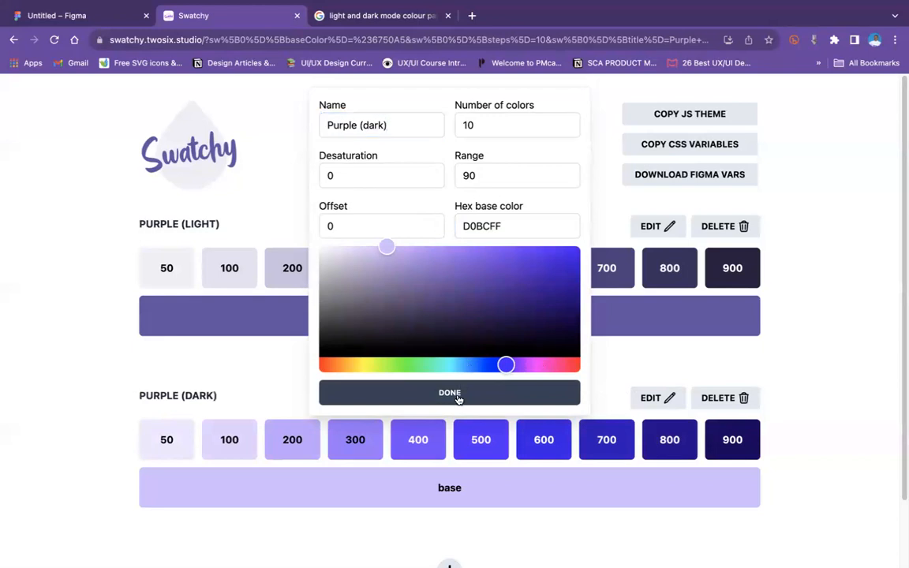
scroll(525, 404, "down", 2)
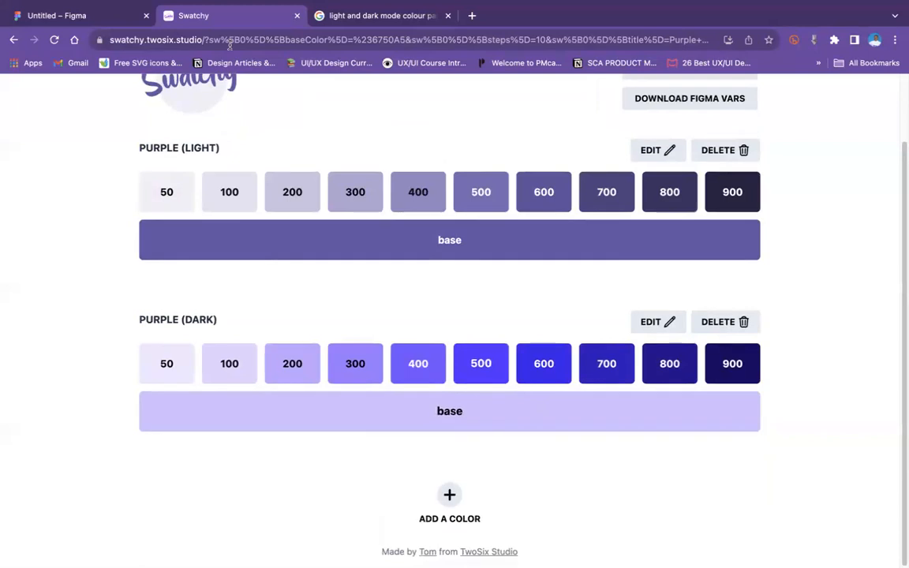
Step: Switch to the Figma file and recolour the rectangle with grey 595959 from the document colours
left_click(88, 16)
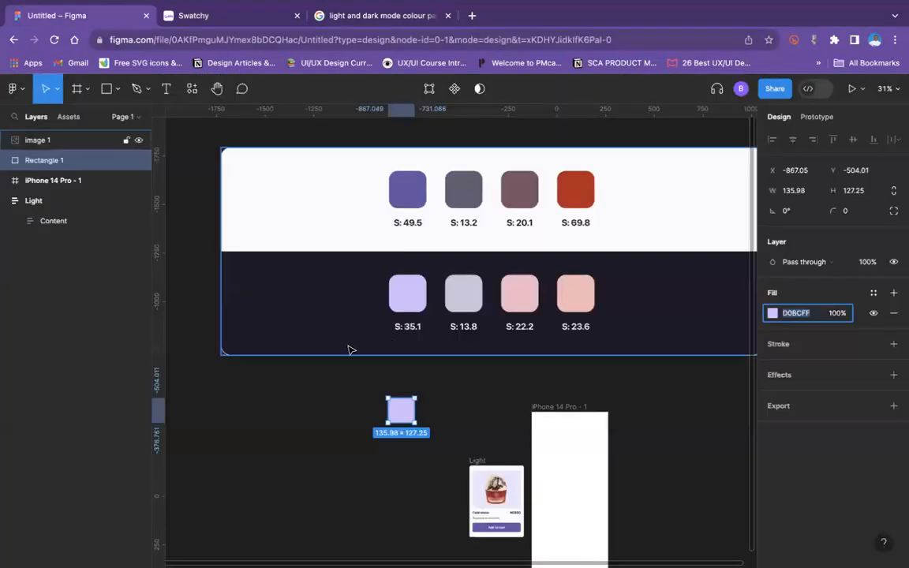
scroll(352, 350, "down", 2)
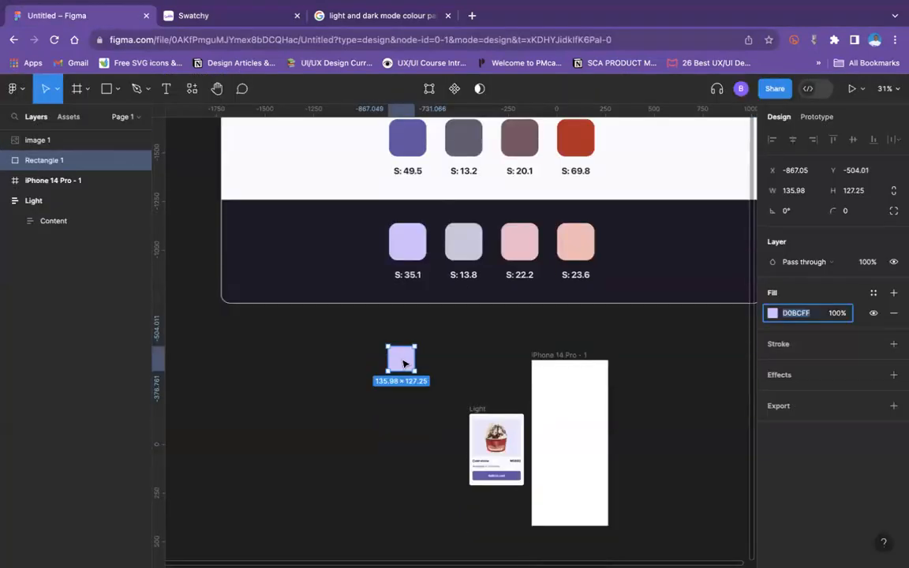
left_click(773, 313)
left_click_drag(641, 386, 616, 375)
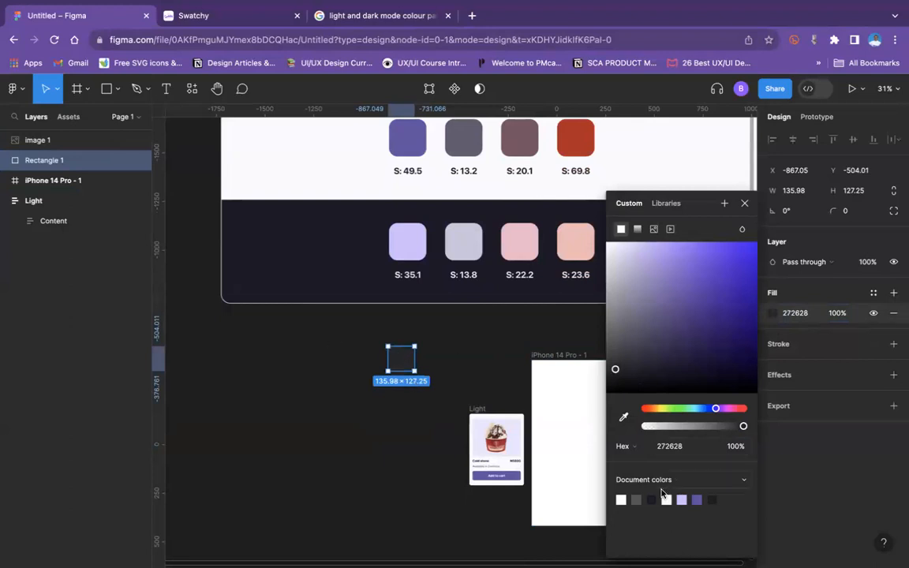
left_click(637, 500)
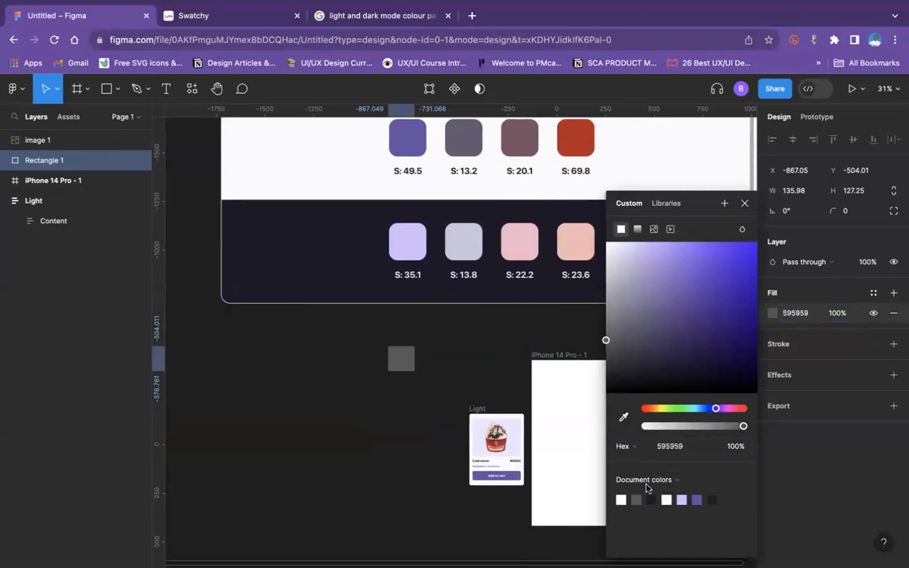
left_click(794, 315)
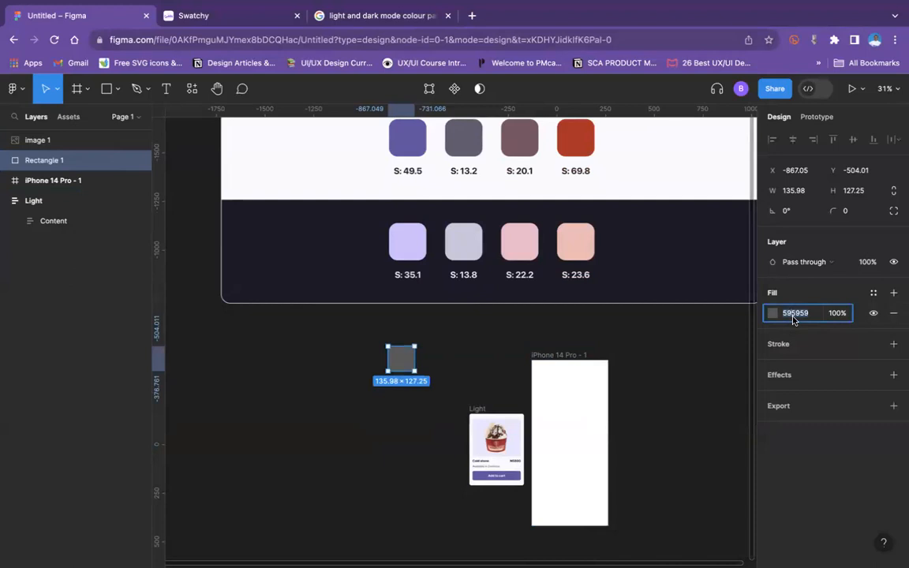
type("D0BCFF")
left_click(349, 400)
left_click(401, 358)
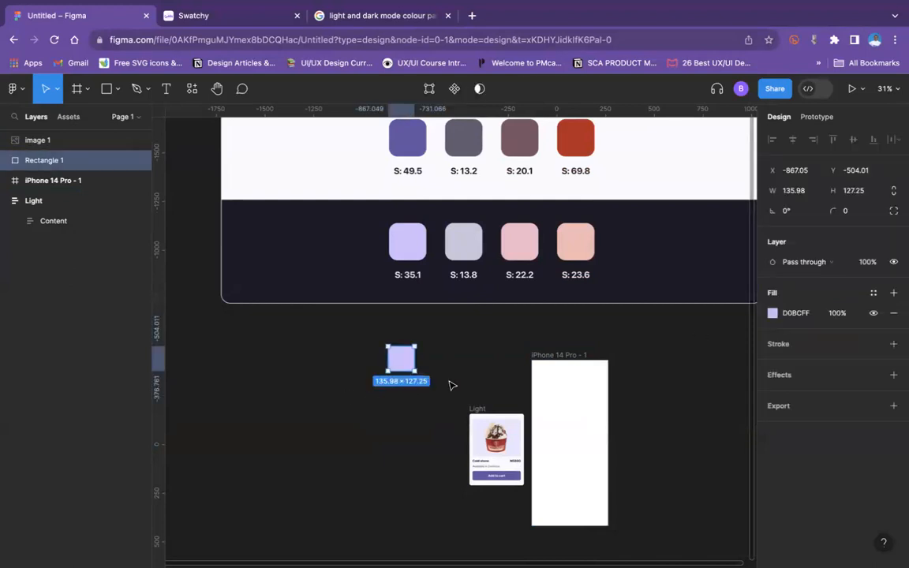
key("ctrl+z")
Step: Copy the grey rectangle's hex code, switch to Swatchy and add a third colour to the palette
left_click(797, 315)
key("super+c")
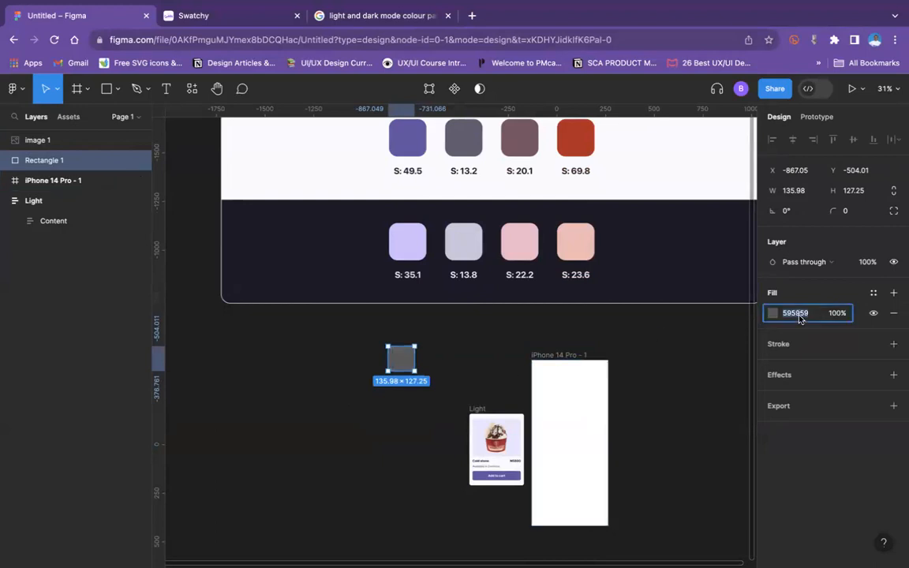
left_click(396, 11)
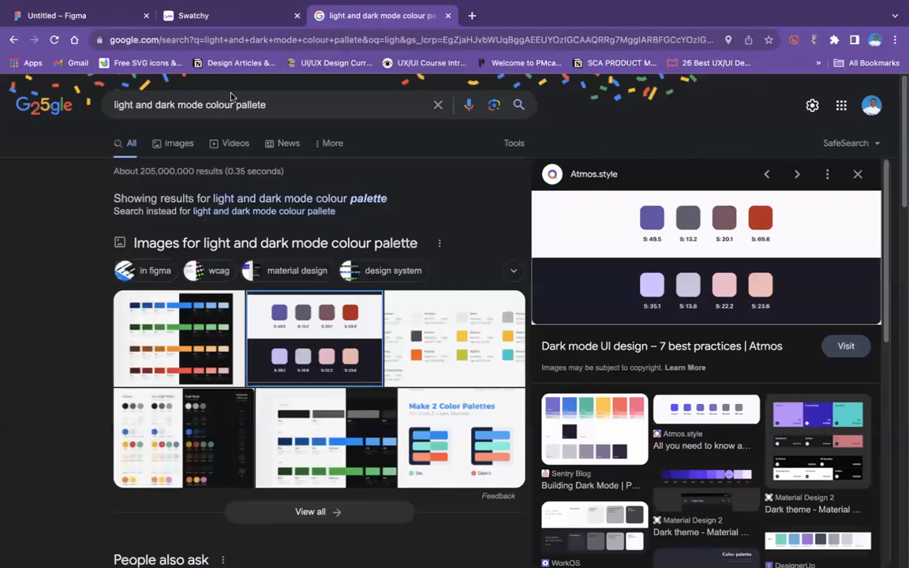
left_click(207, 15)
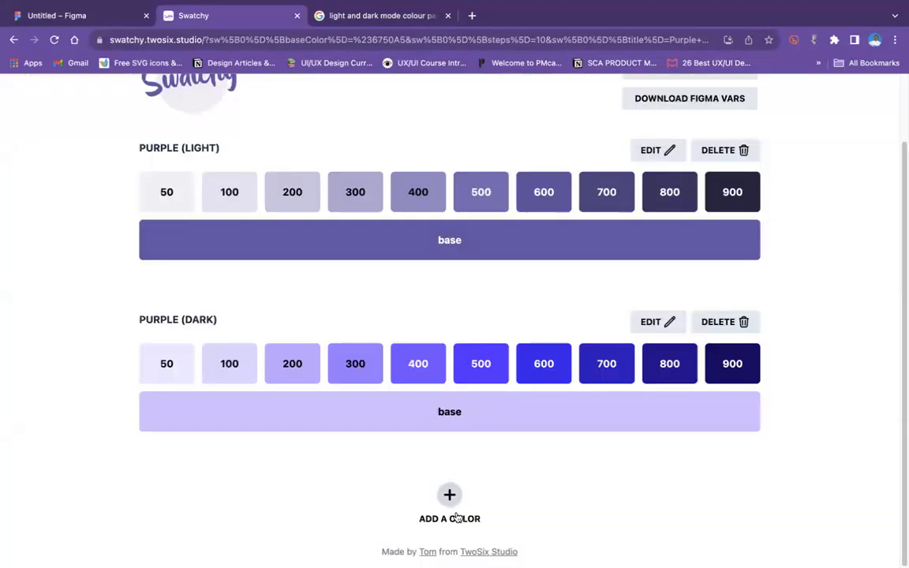
left_click(439, 493)
scroll(404, 466, "down", 2)
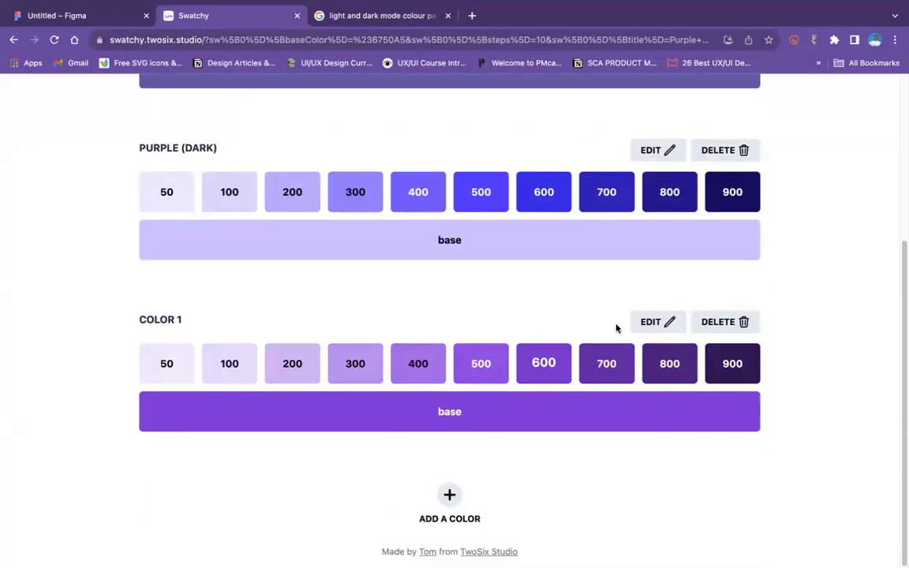
Step: Set the new colour's hex base colour to 595959 and rename it "Grey"
left_click(659, 324)
double_click(476, 224)
key("BackSpace")
key("super+v")
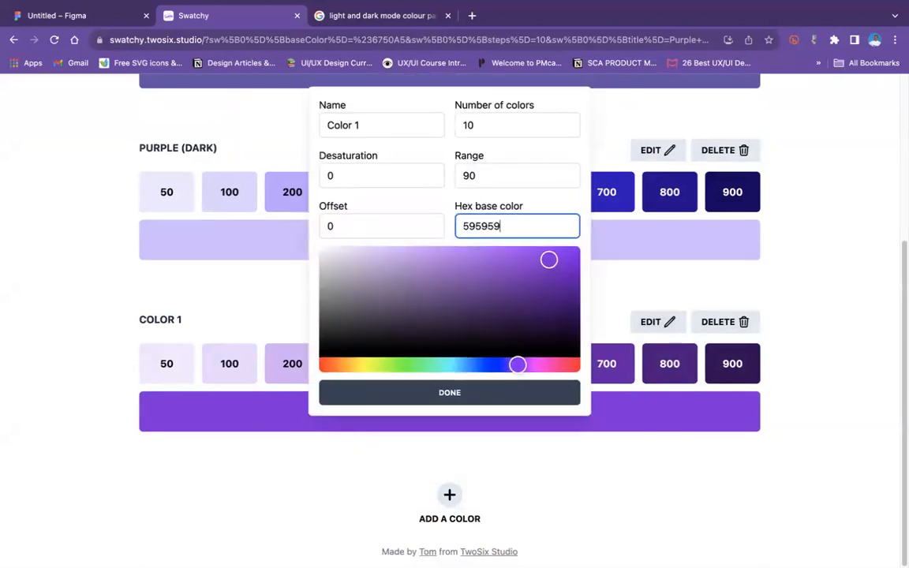
double_click(388, 124)
triple_click(388, 123)
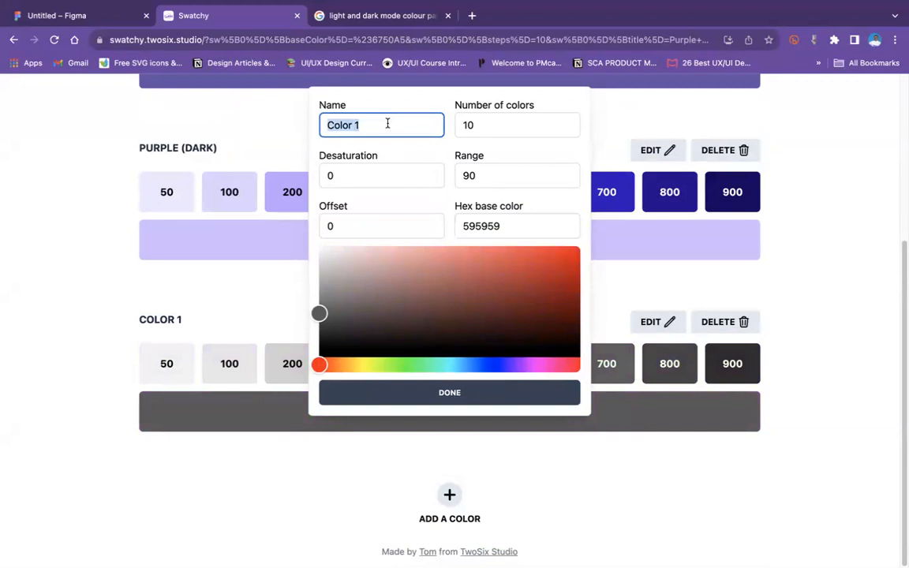
type("Grey")
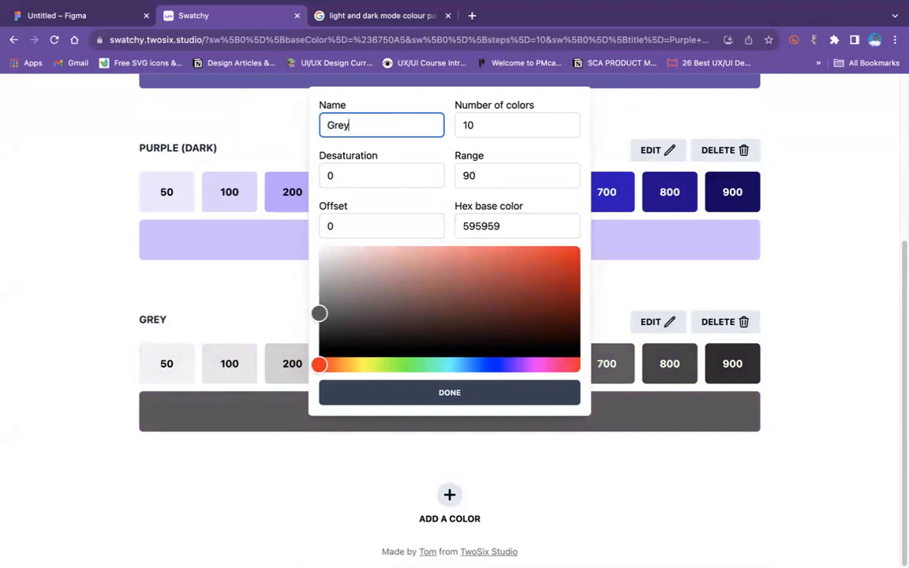
left_click(404, 398)
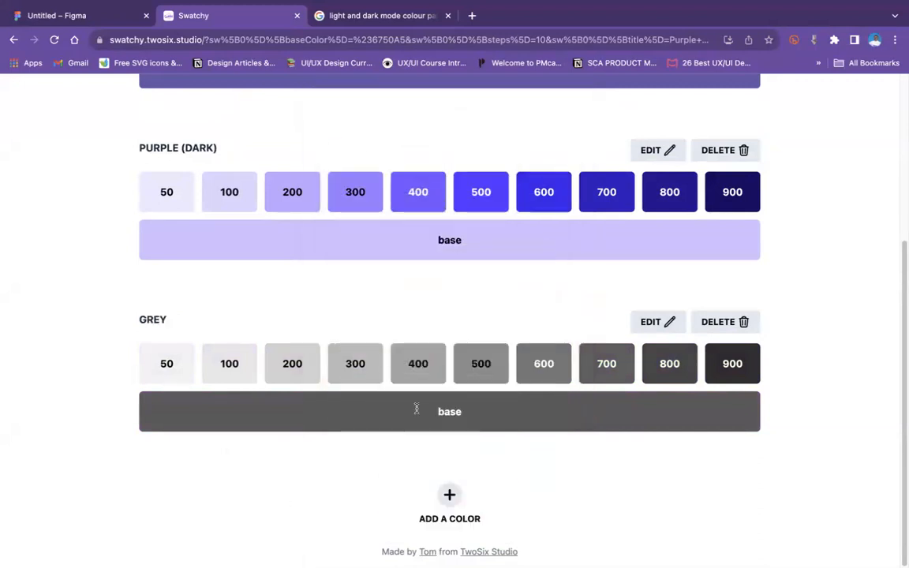
Step: Compare the palette image in the Figma file with the purple and grey shades generated in Swatchy
scroll(398, 384, "up", 10)
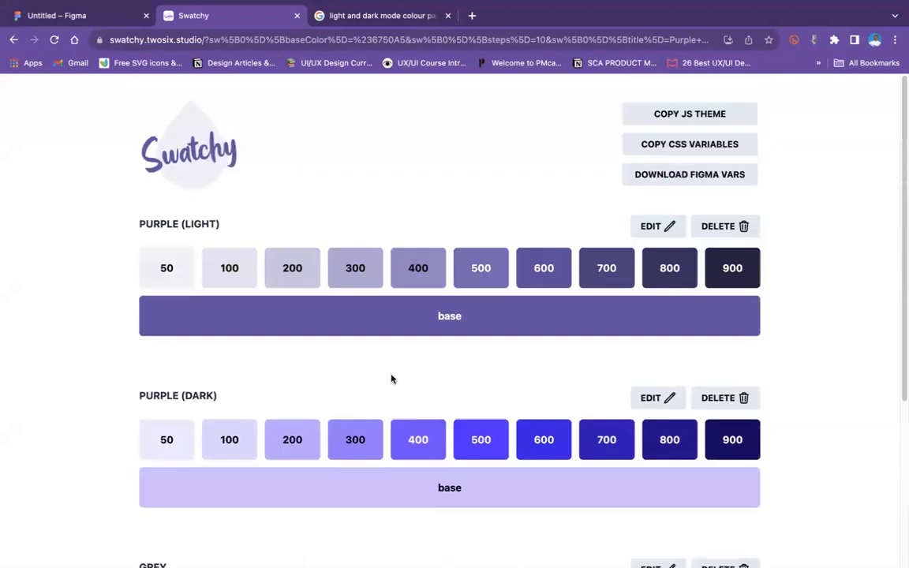
left_click(79, 15)
left_click(276, 356)
scroll(280, 357, "up", 3)
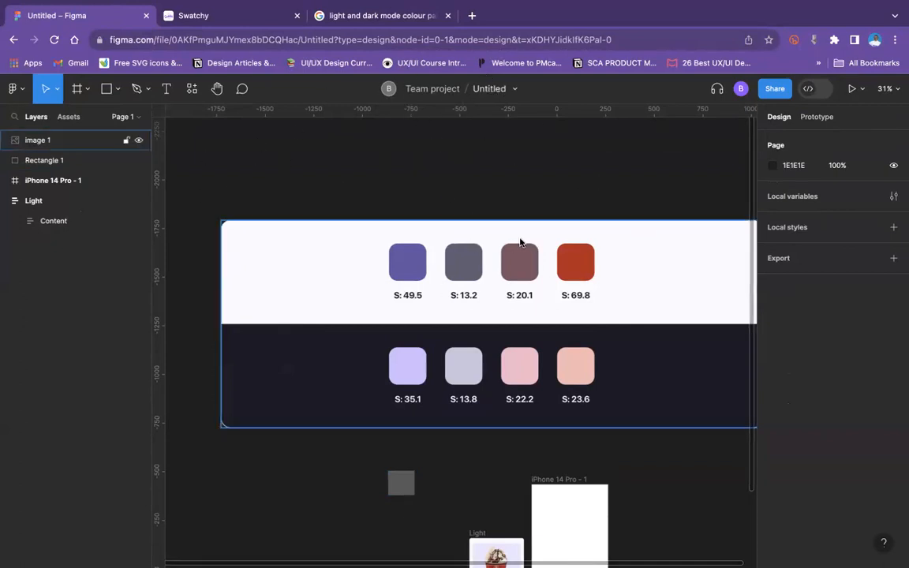
left_click(203, 17)
scroll(263, 309, "down", 5)
scroll(230, 288, "up", 5)
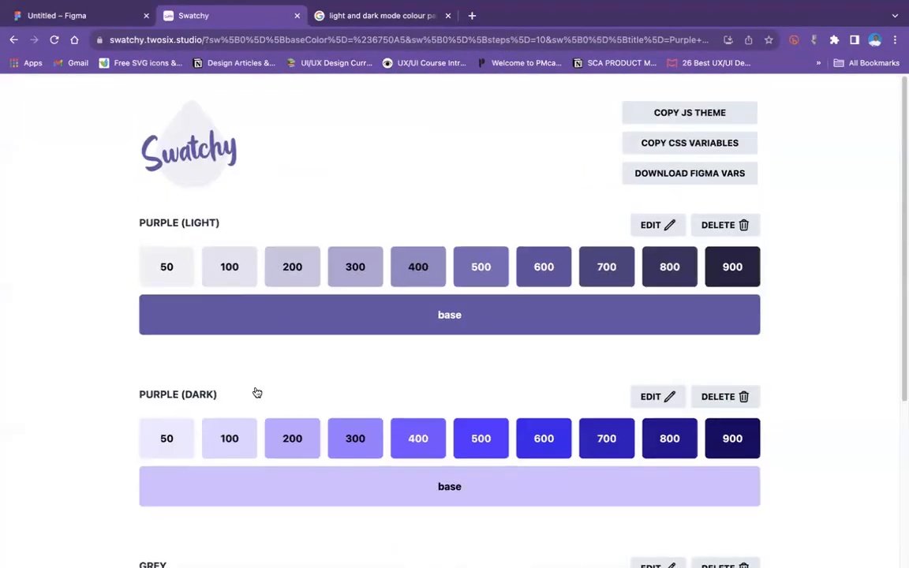
scroll(236, 379, "down", 5)
scroll(378, 356, "down", 1)
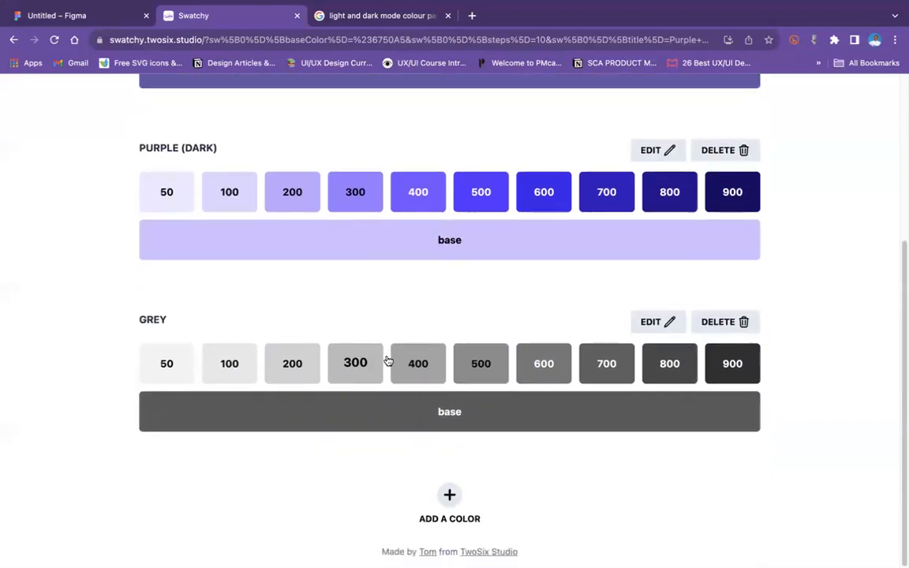
Step: Download the Swatchy palettes as Figma variables and switch to the Figma file
scroll(388, 360, "up", 5)
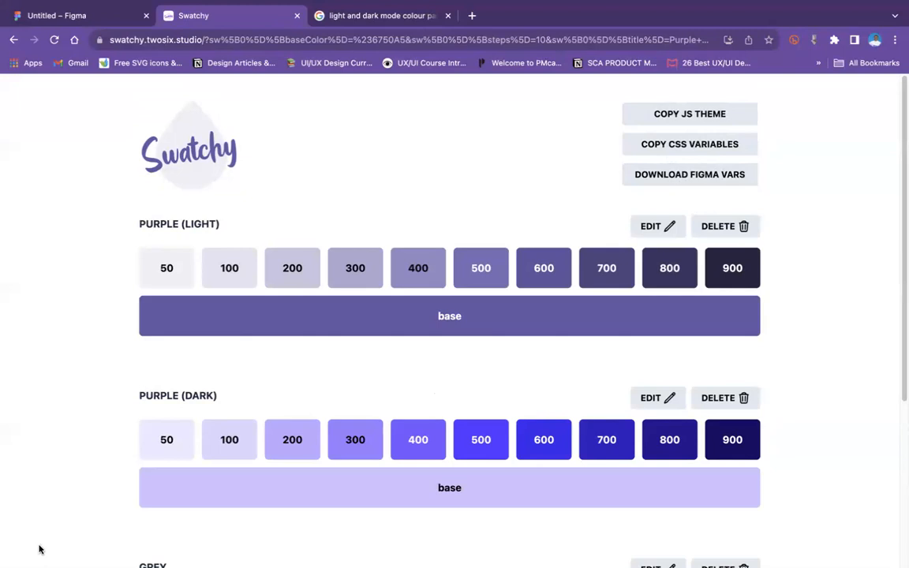
left_click(663, 180)
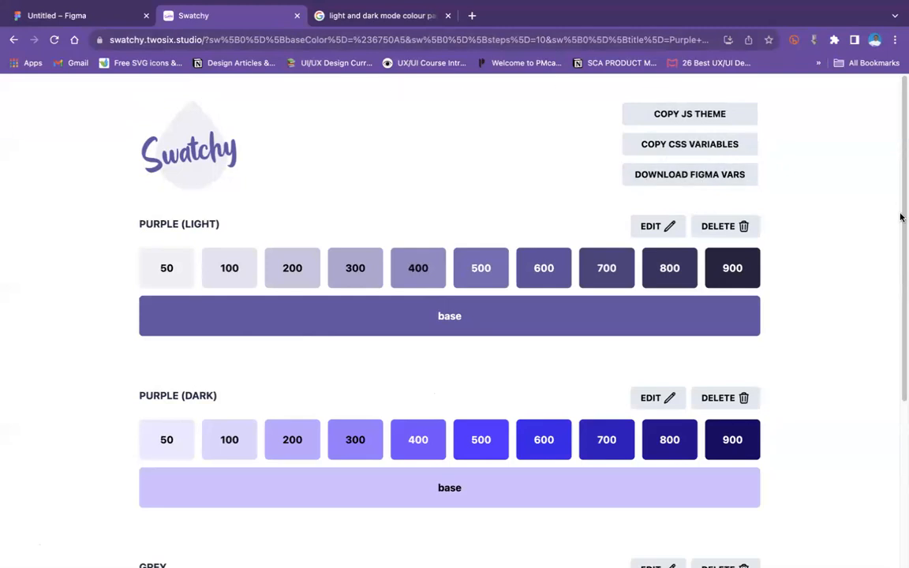
left_click(89, 12)
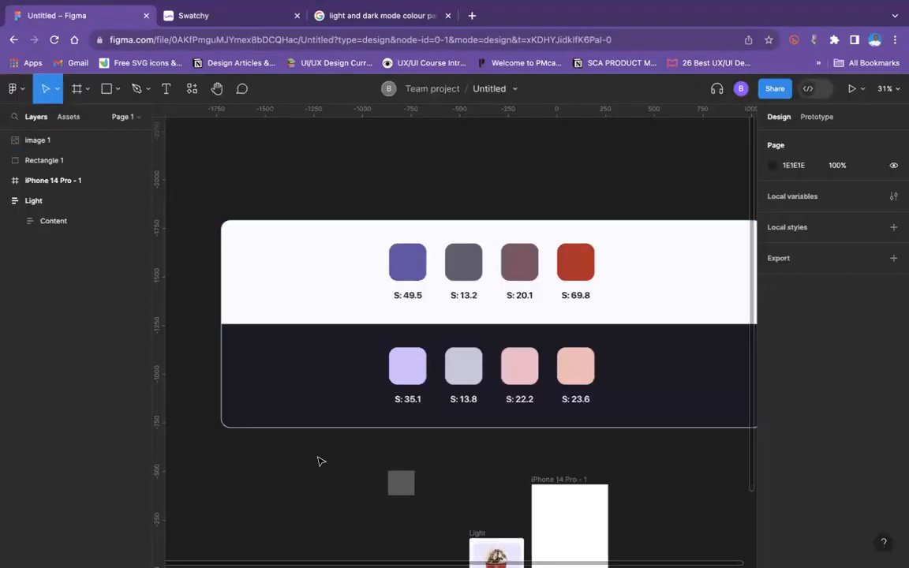
Step: Import the downloaded token JSON file with the Variables Import plugin, then close the plugin
left_click(192, 89)
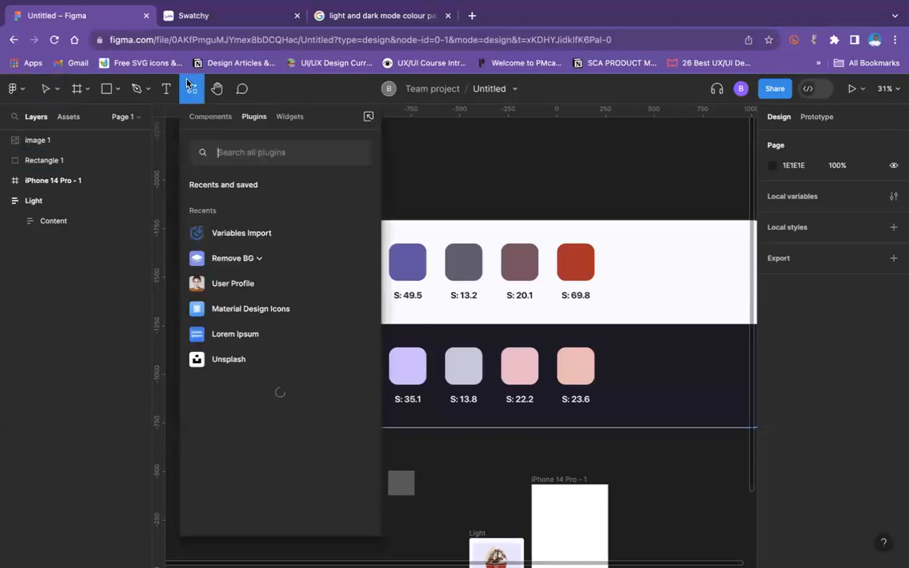
left_click(263, 233)
scroll(458, 300, "down", 3)
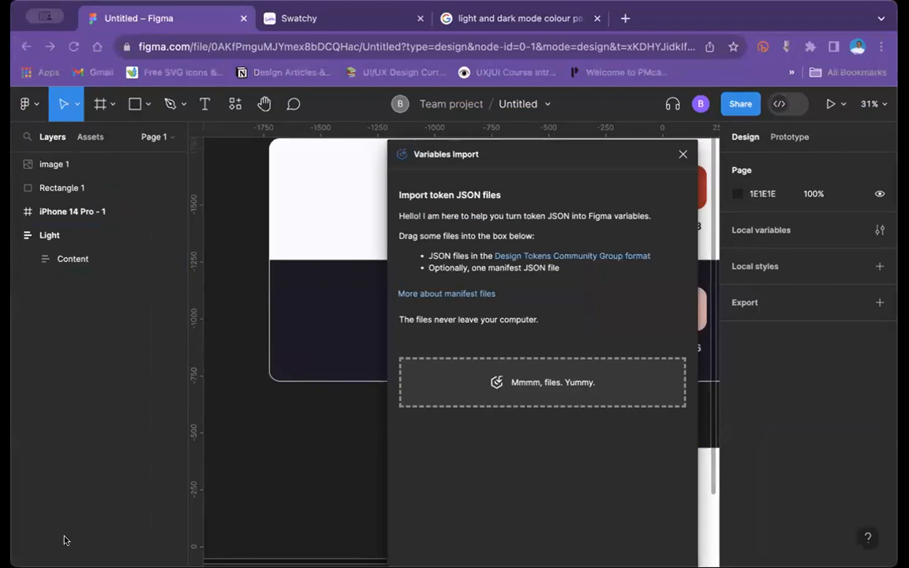
left_click_drag(617, 70, 618, 369)
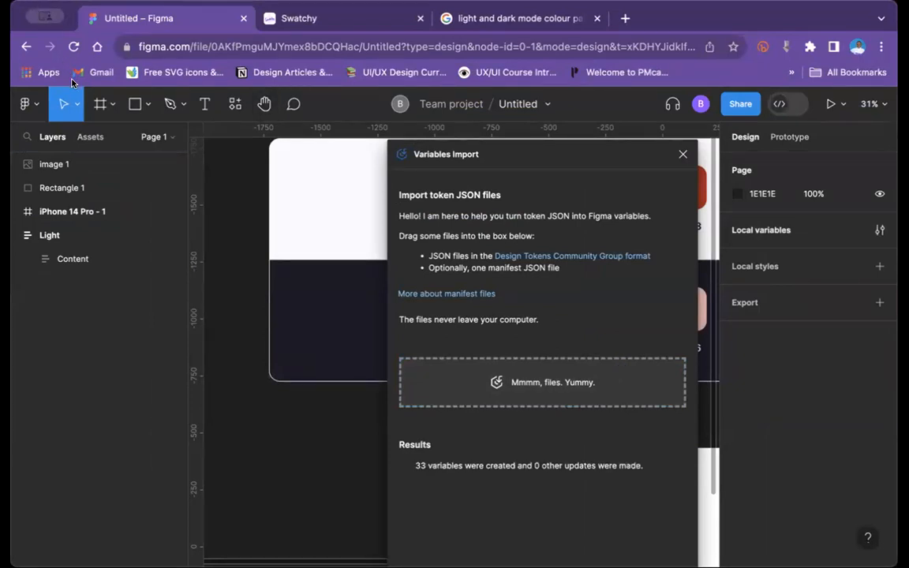
key("ctrl+super+f")
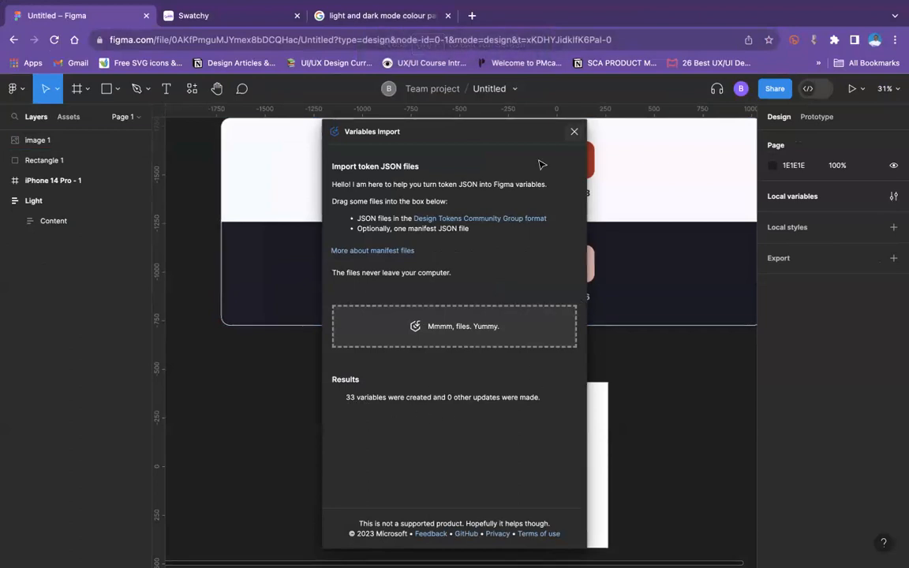
left_click(575, 132)
left_click(341, 322)
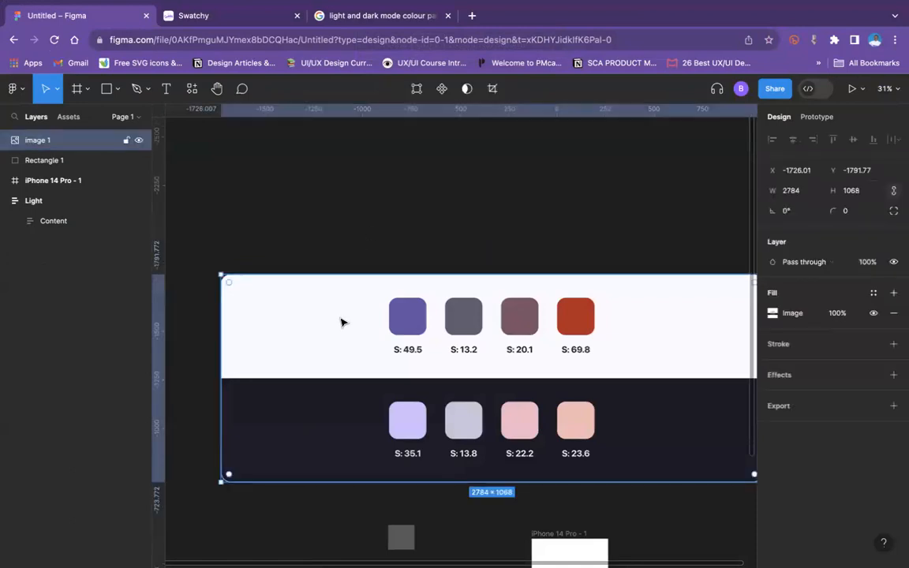
Step: Delete the palette image and the grey rectangle from the canvas
key("Delete")
scroll(342, 322, "down", 5)
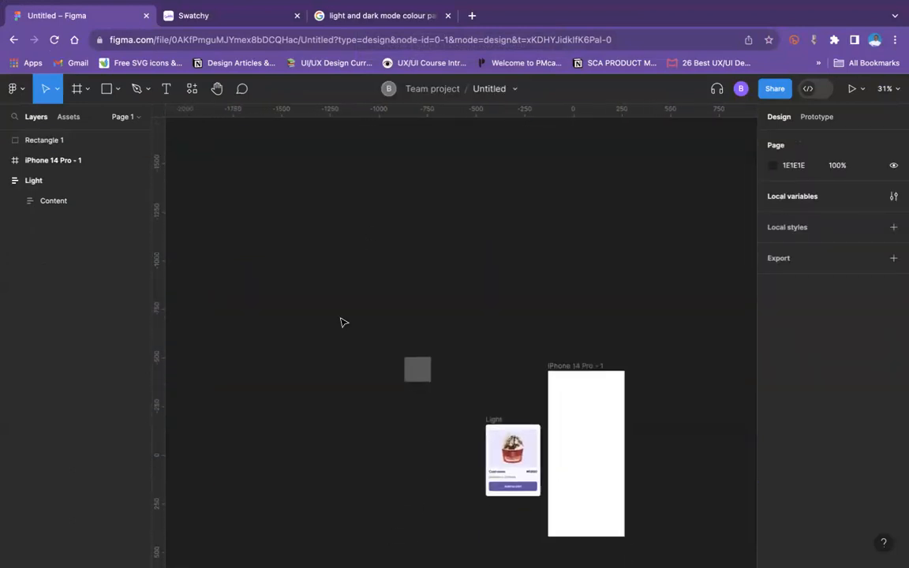
left_click(412, 359)
key("Delete")
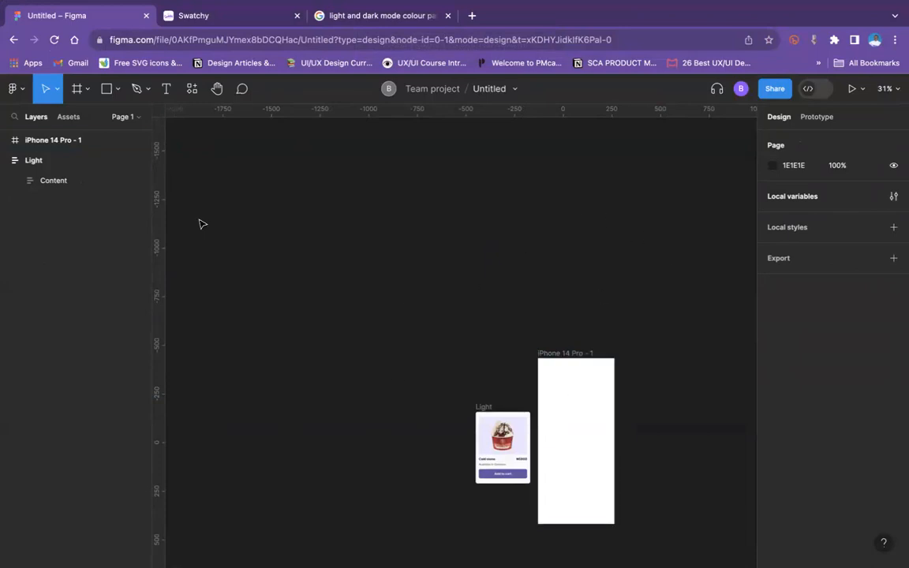
Step: Open the local variables, switch to the colors.json collection and look through its purple and grey colour variables
left_click(895, 196)
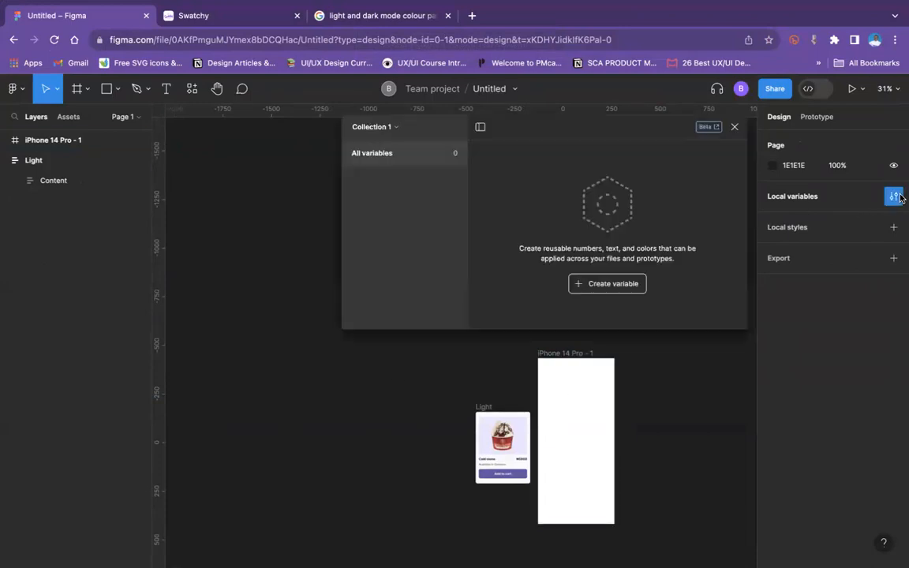
left_click(384, 128)
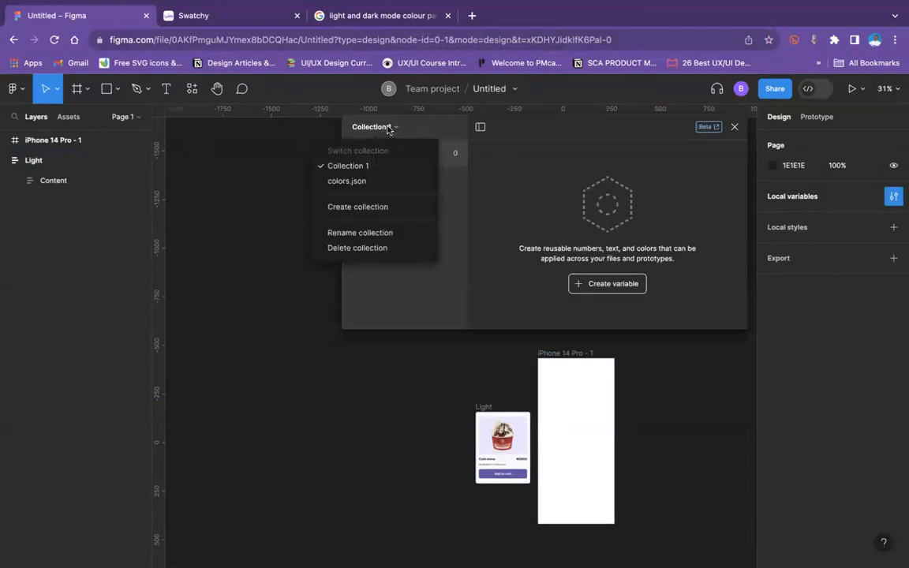
left_click(348, 185)
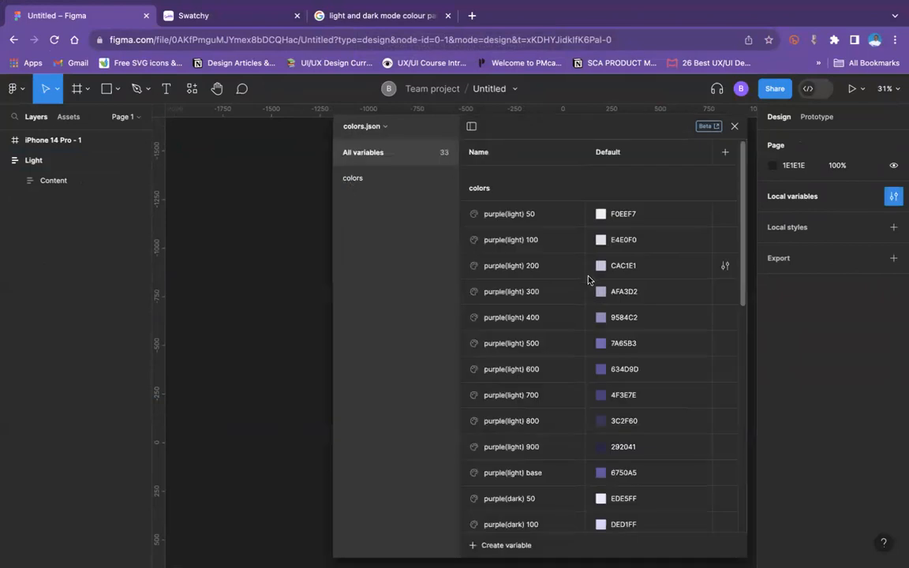
scroll(608, 305, "down", 3)
scroll(608, 305, "down", 5)
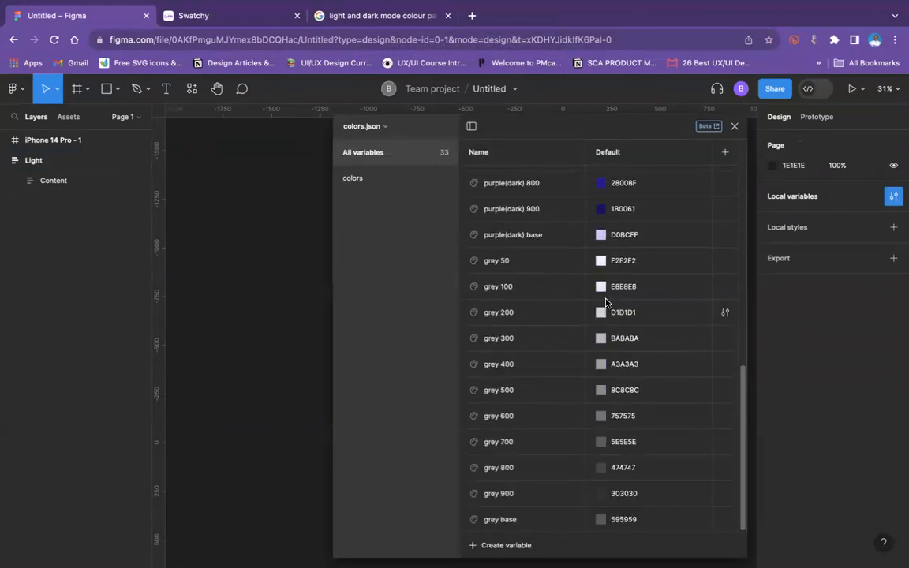
scroll(568, 288, "up", 4)
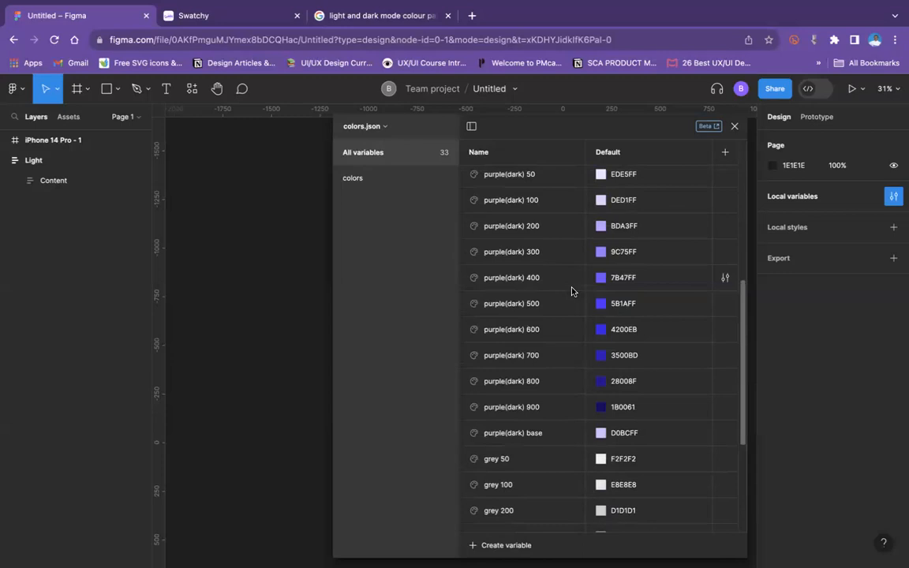
scroll(541, 286, "up", 5)
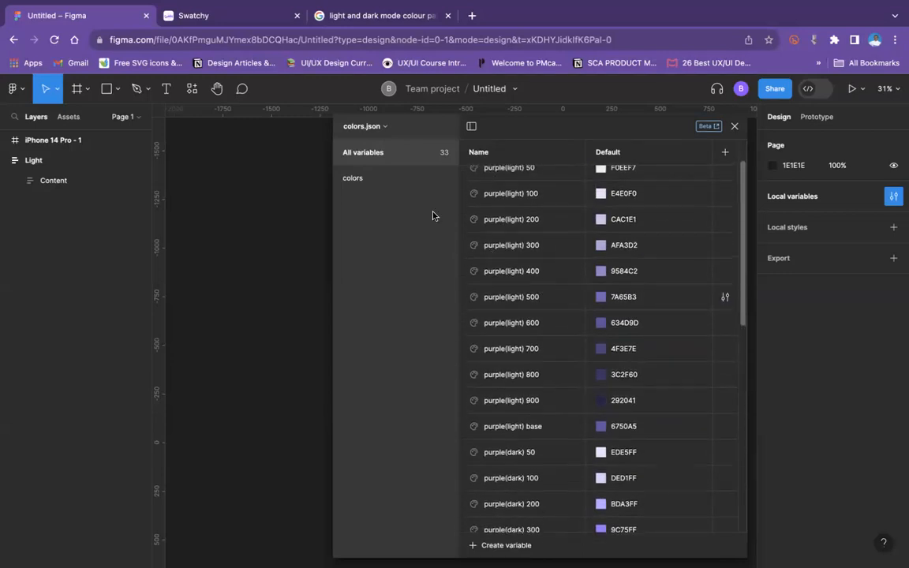
Step: Rename the colors.json variable collection to "Primitive"
left_click(366, 128)
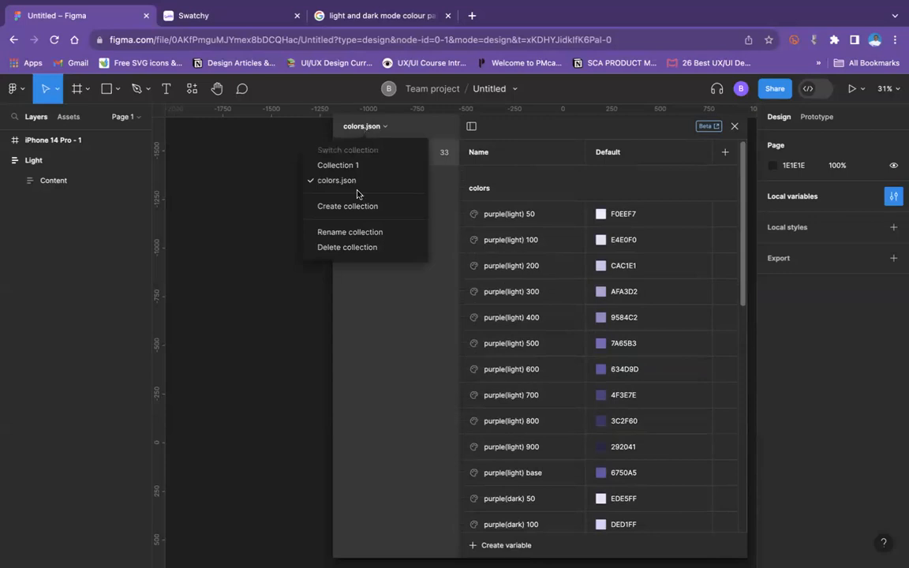
left_click(355, 232)
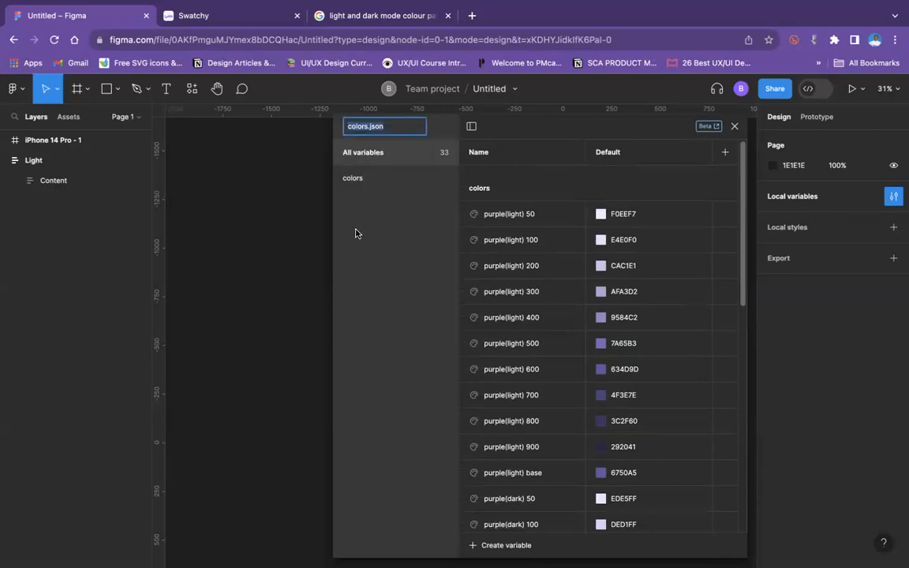
type("Primitive")
left_click(379, 207)
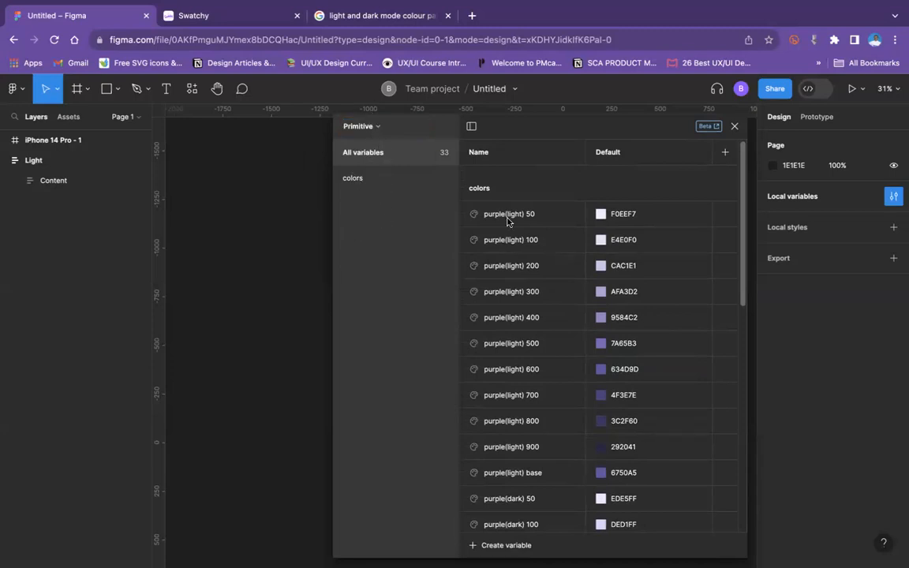
Step: Put the variables from purple(light) 50 through purple(light) base into a new group
left_click_drag(523, 223, 524, 230)
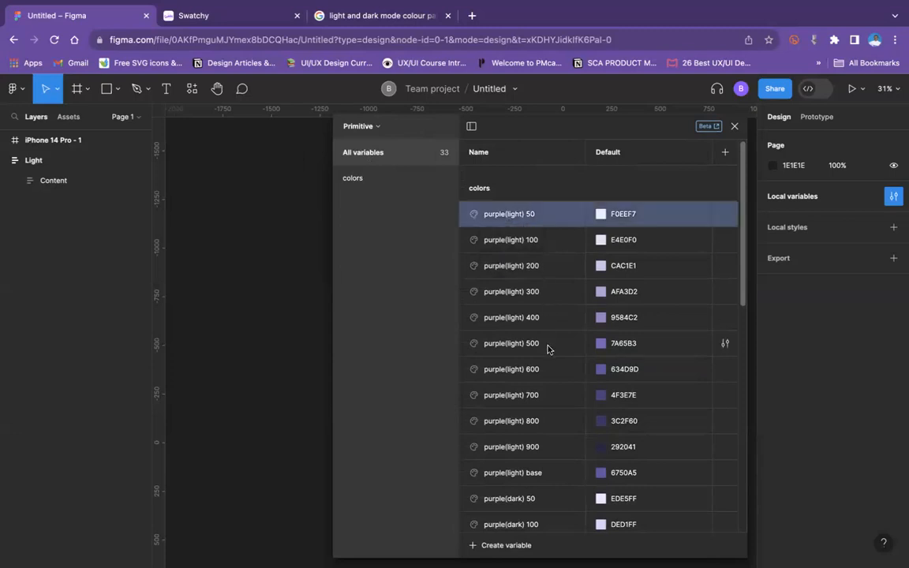
scroll(547, 348, "down", 3)
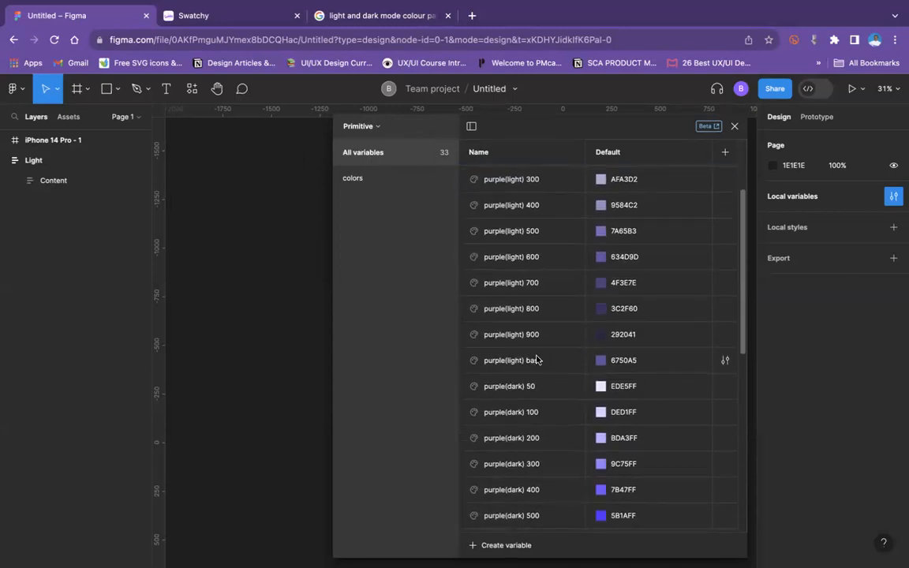
left_click(536, 360, "shift")
right_click(527, 360)
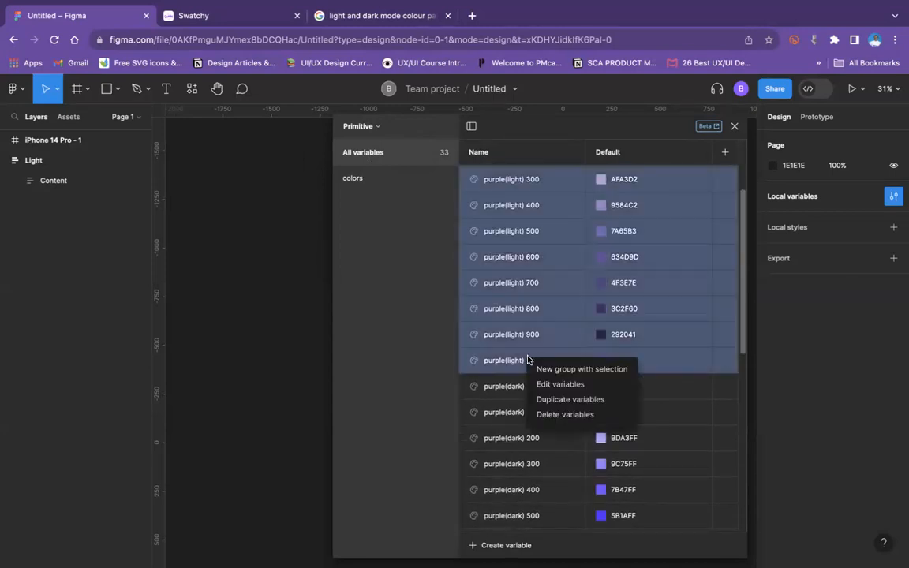
left_click(551, 369)
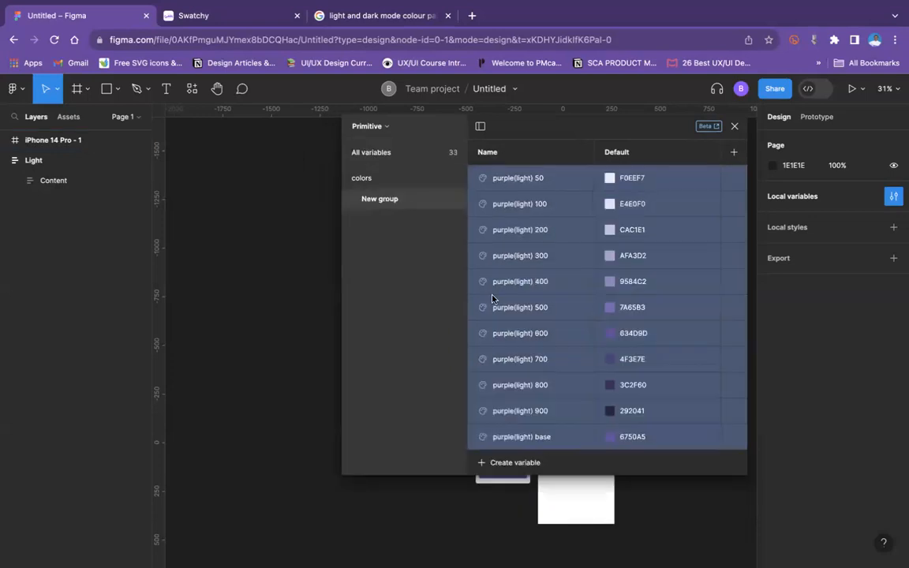
Step: Rename the new group of light purple variables to "Purple (Light mode)"
double_click(380, 198)
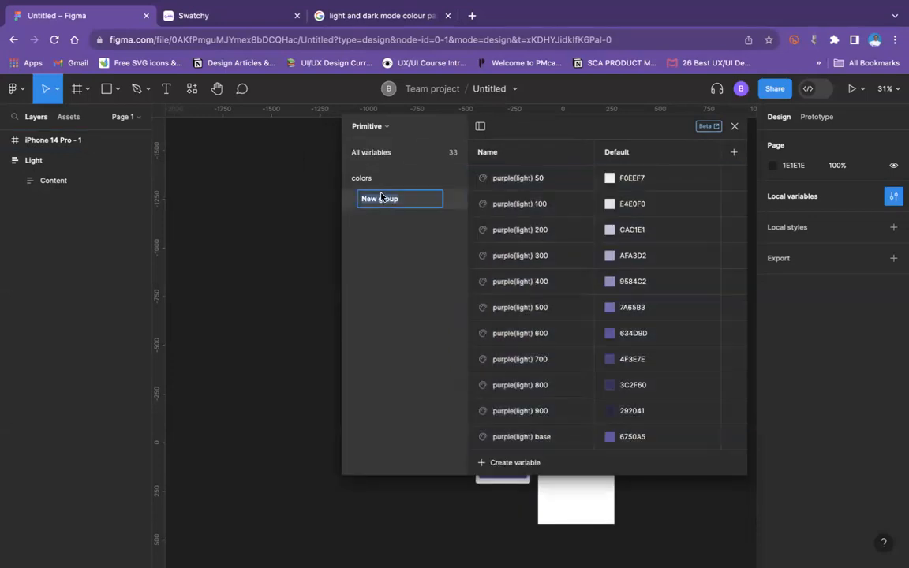
type("Purple (D")
key("BackSpace")
key("BackSpace")
key("BackSpace")
key("BackSpace")
type("Light mode")
key("Return")
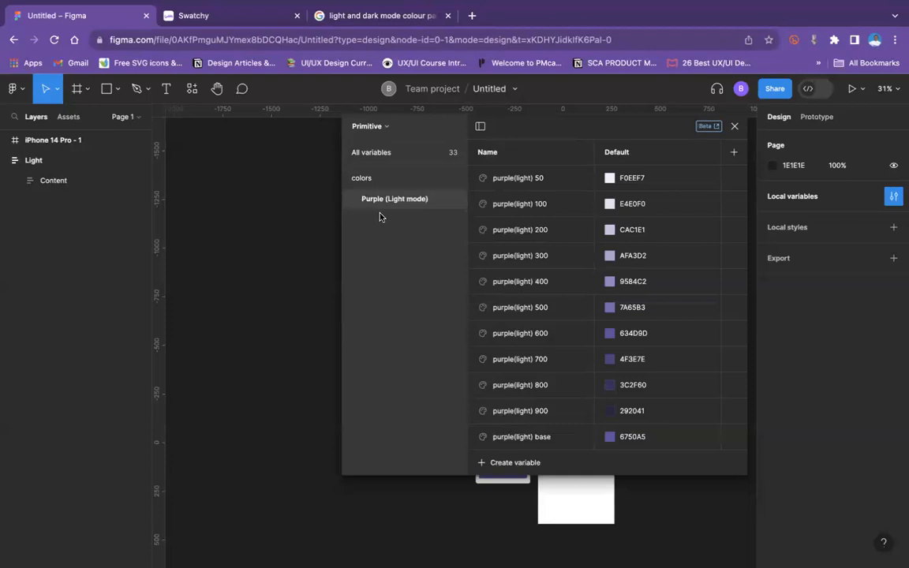
left_click(537, 178)
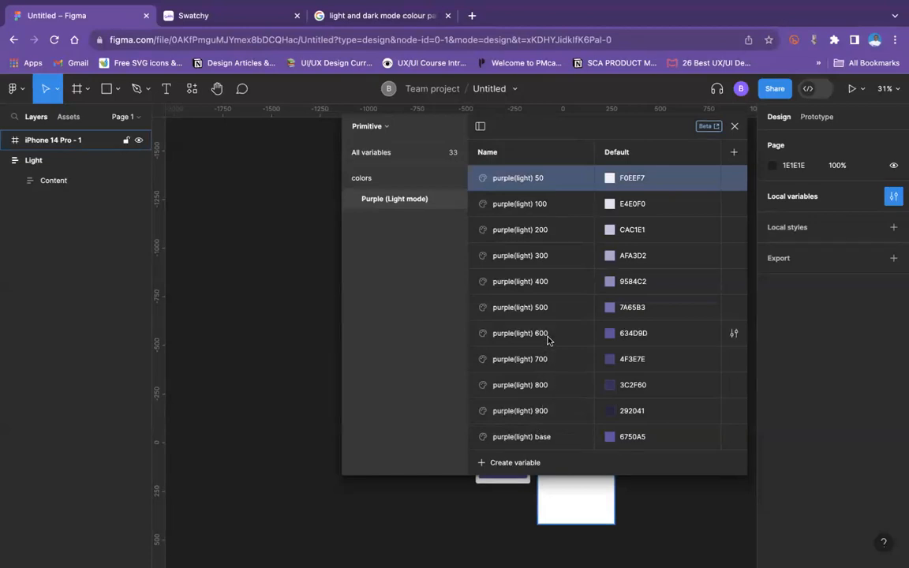
left_click_drag(535, 126, 464, 117)
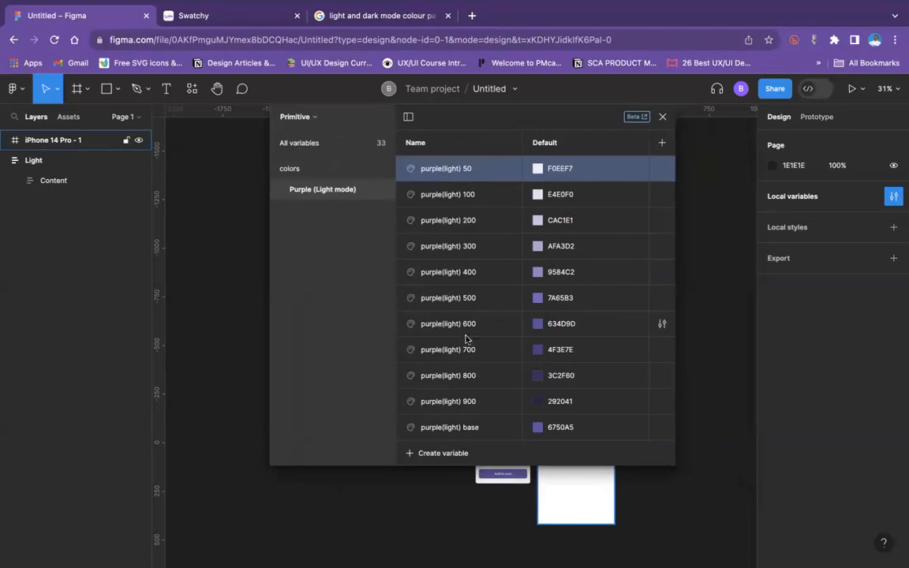
left_click(431, 256)
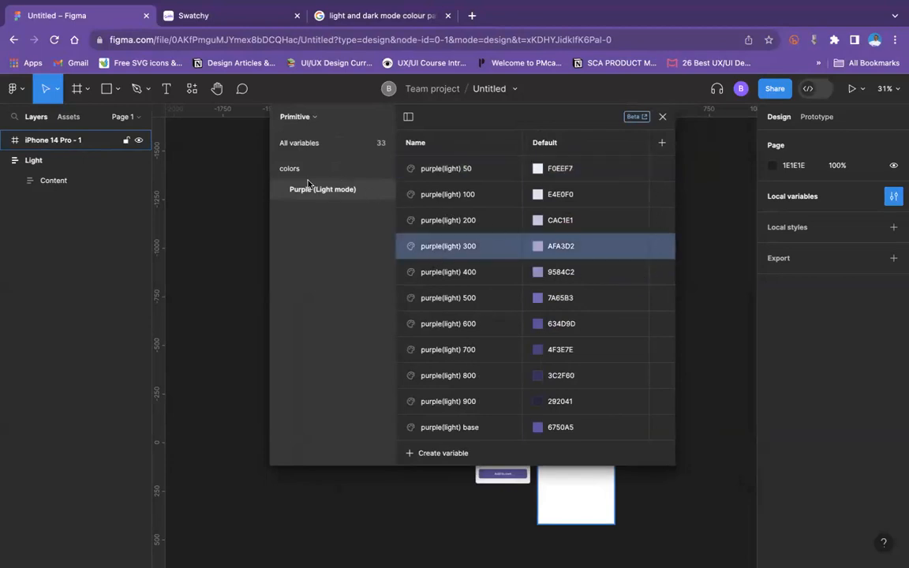
Step: From the full variable list, put purple(dark) 50 through purple(dark) base into a new group
left_click(304, 144)
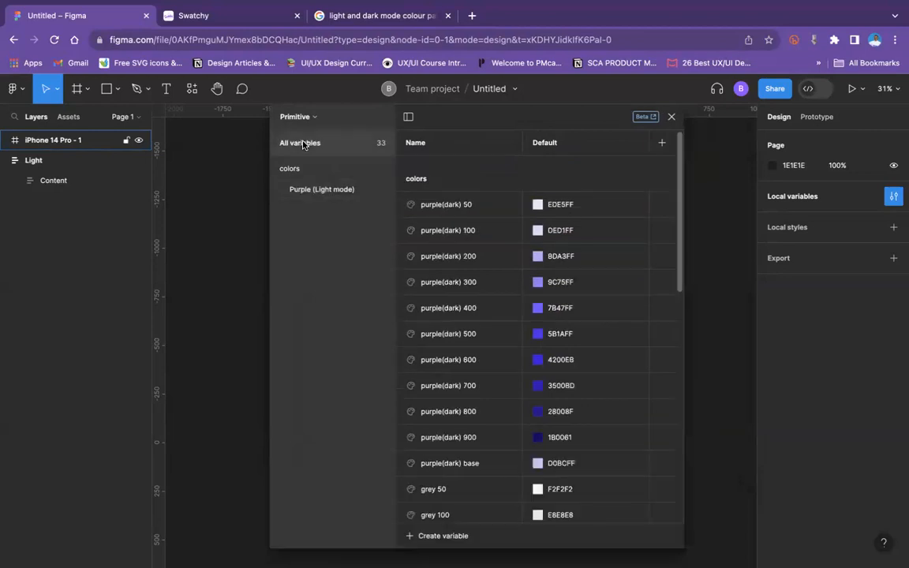
left_click(461, 210)
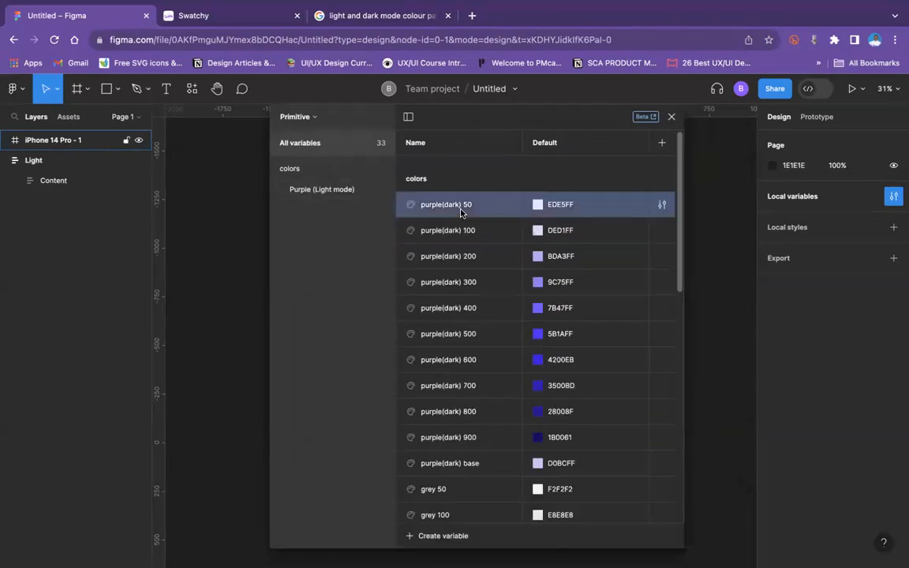
left_click(471, 467, "shift")
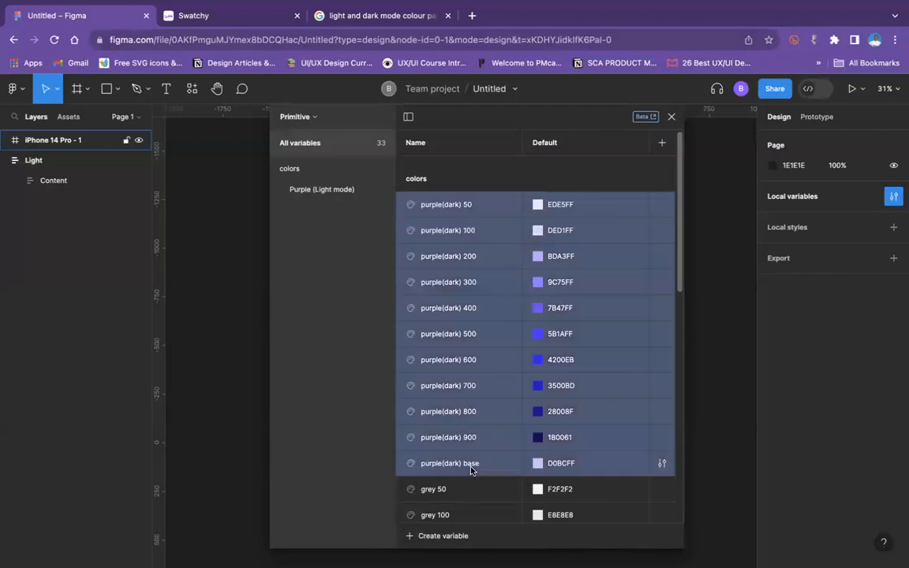
right_click(470, 464)
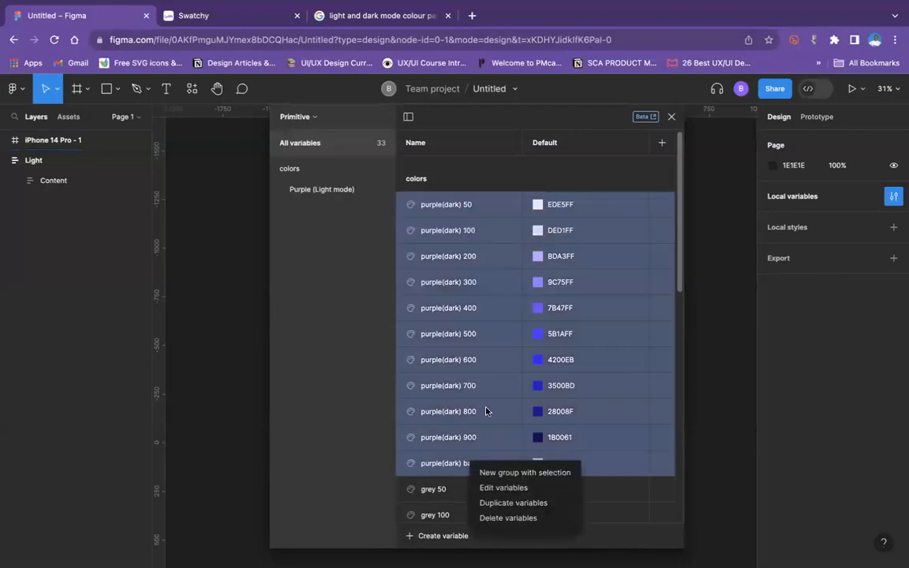
left_click(518, 473)
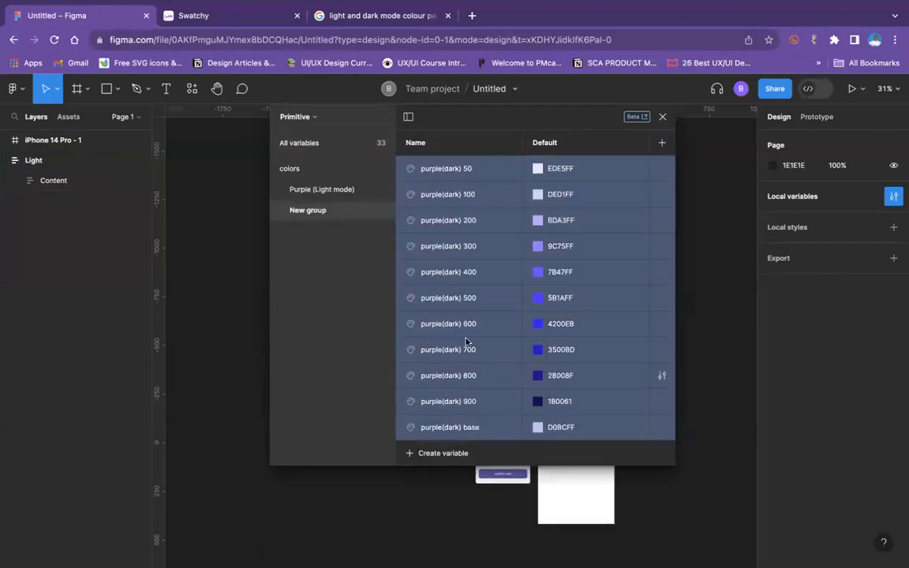
Step: Rename the new group of dark purple variables to "Purple (Dark mode)"
double_click(317, 209)
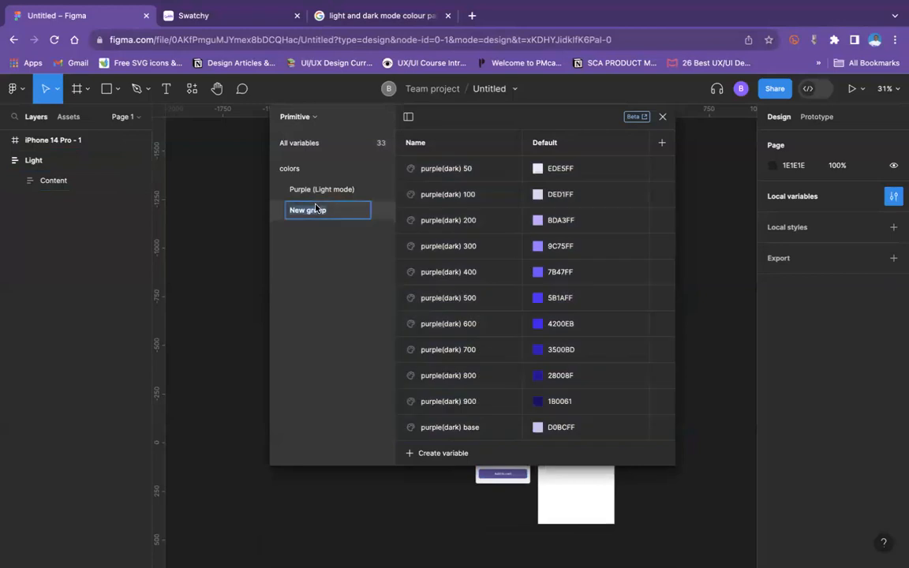
type("Purple (Dark mode)")
key("Return")
Step: From the full variable list, put grey 50 through grey base into a new group
left_click(298, 144)
left_click(453, 204)
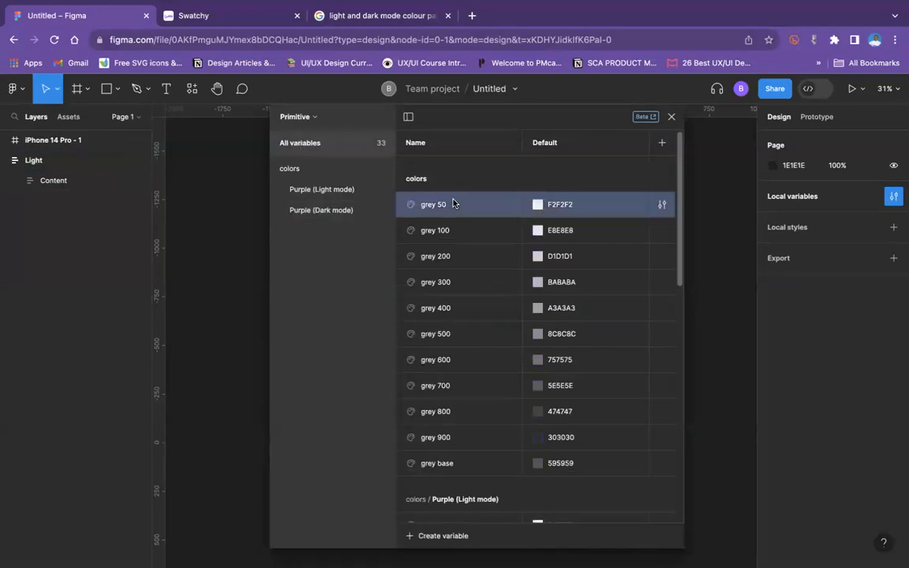
left_click(444, 464, "shift")
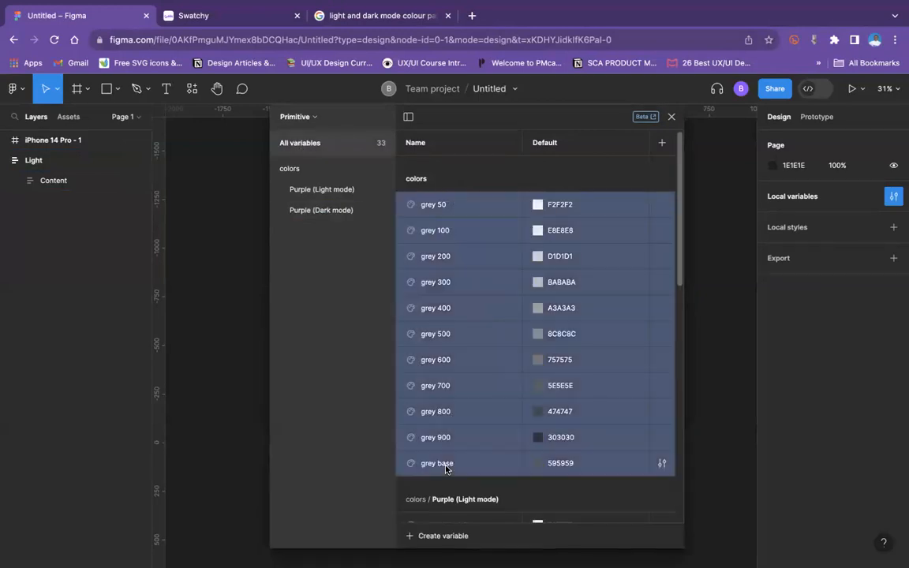
right_click(448, 468)
left_click(476, 479)
Step: Rename the new group of grey variables to "Grey"
left_click(323, 233)
double_click(322, 233)
type("Grey")
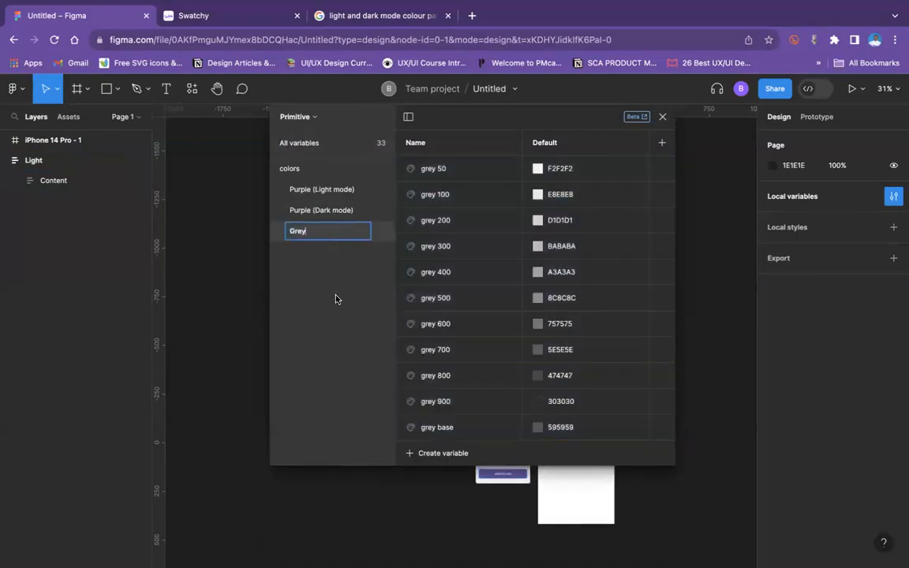
key("Return")
Step: Look through all grouped variables and create a new color variable in the Primitive collection
left_click(308, 143)
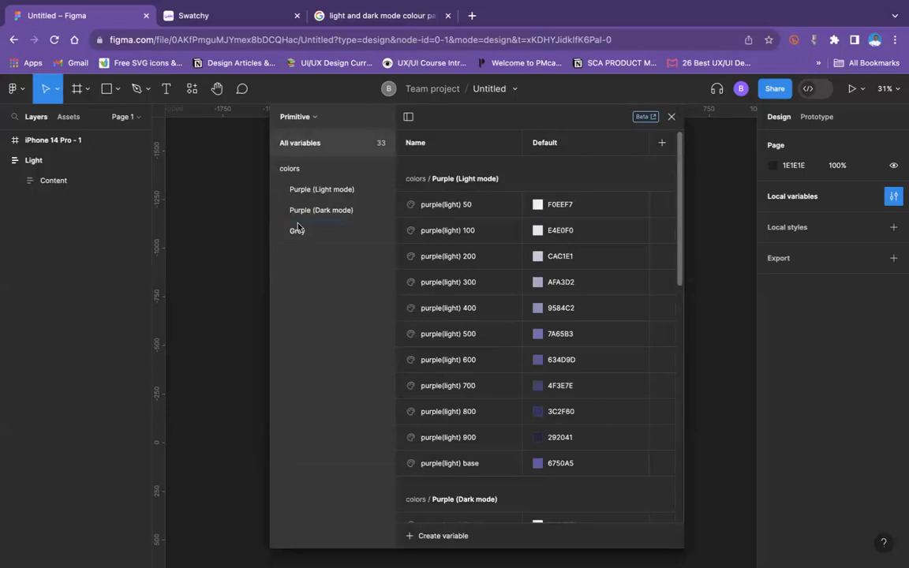
scroll(525, 356, "down", 5)
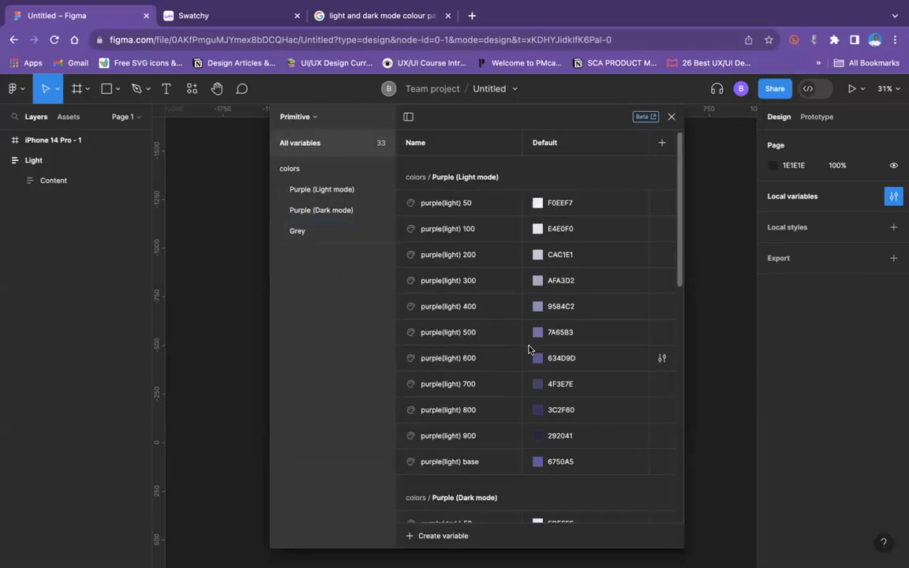
scroll(523, 355, "down", 9)
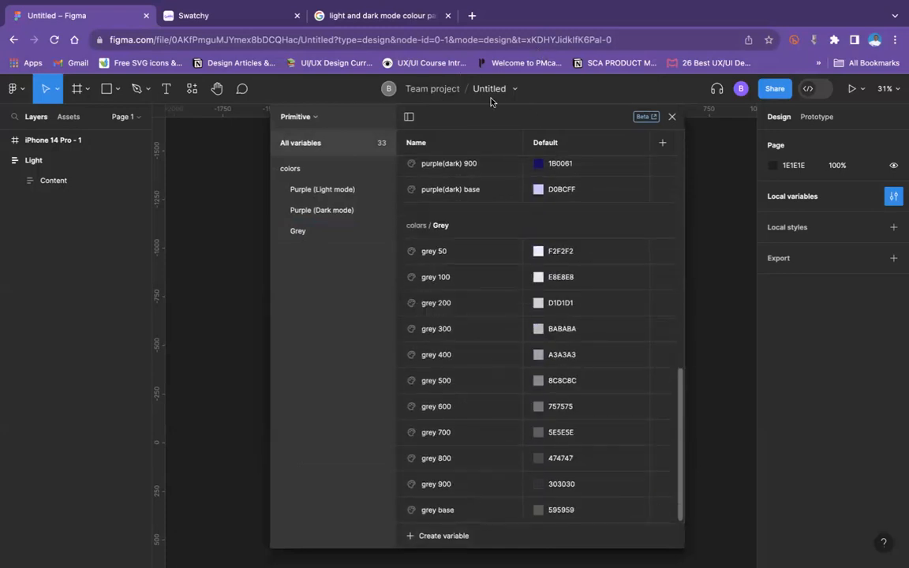
left_click(446, 536)
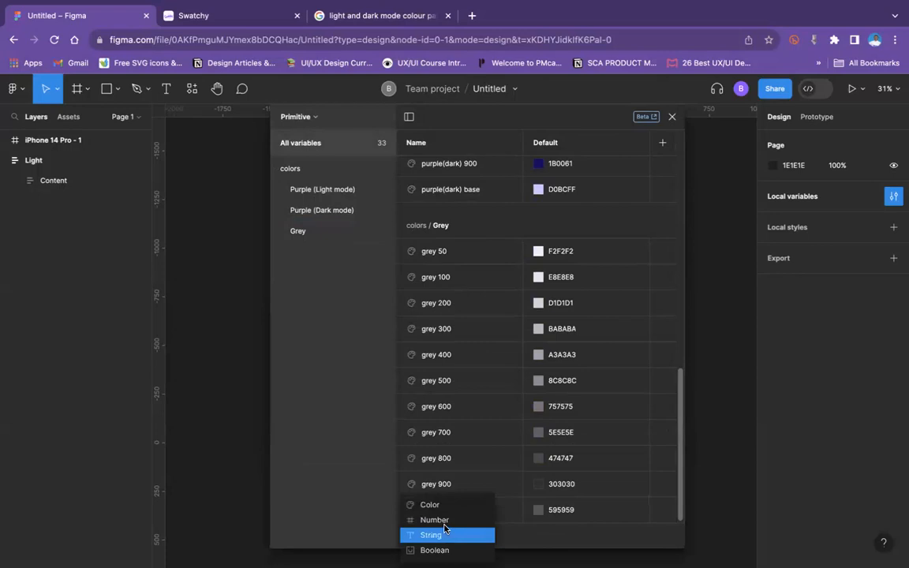
left_click(453, 505)
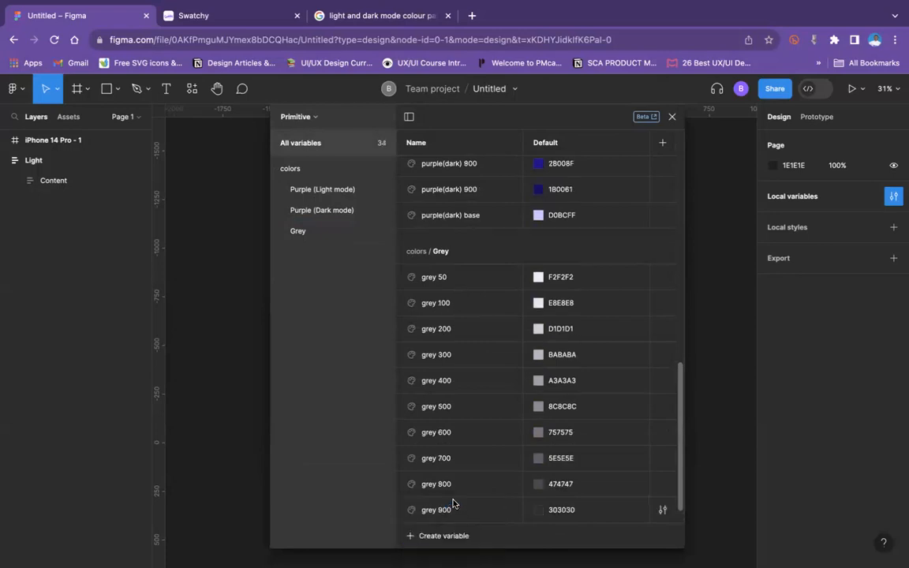
Step: Name the newly created color variable, set to FFFFFF, "White"
scroll(513, 197, "up", 15)
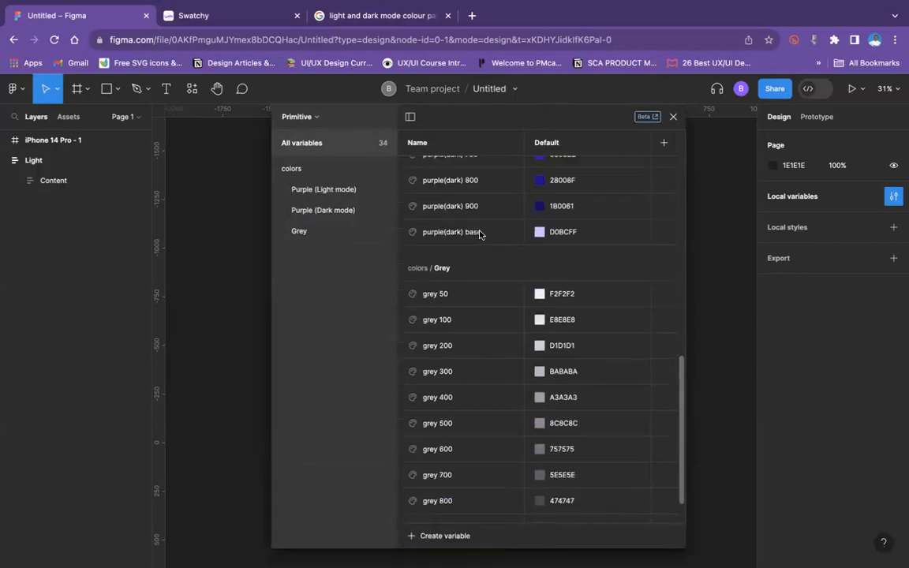
scroll(479, 235, "down", 1)
scroll(485, 229, "up", 2)
scroll(491, 225, "down", 1)
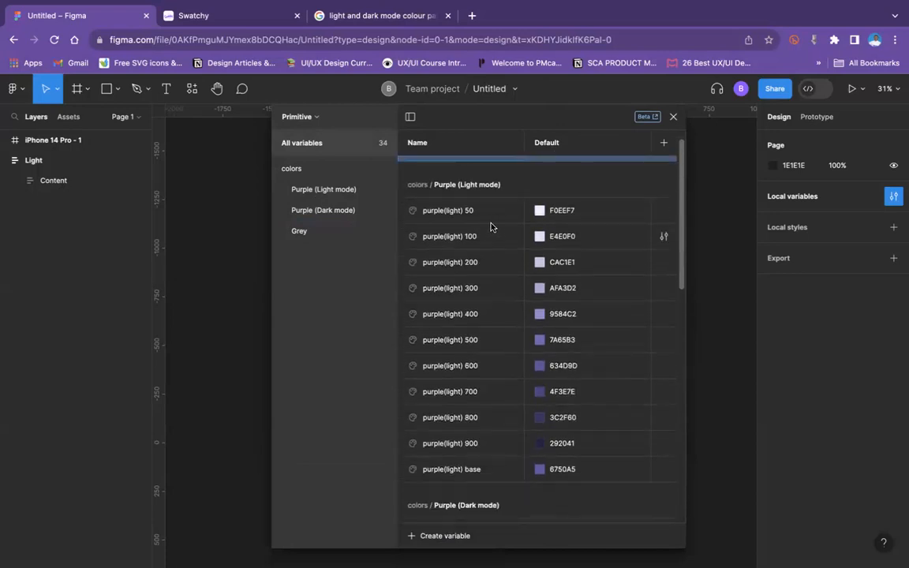
scroll(497, 245, "up", 1)
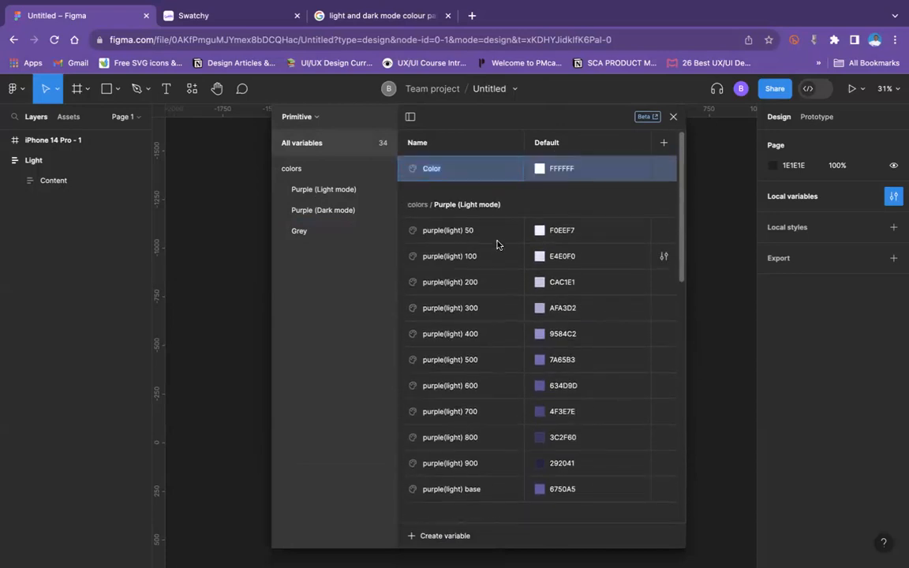
double_click(432, 168)
type("Whi")
left_click(662, 168)
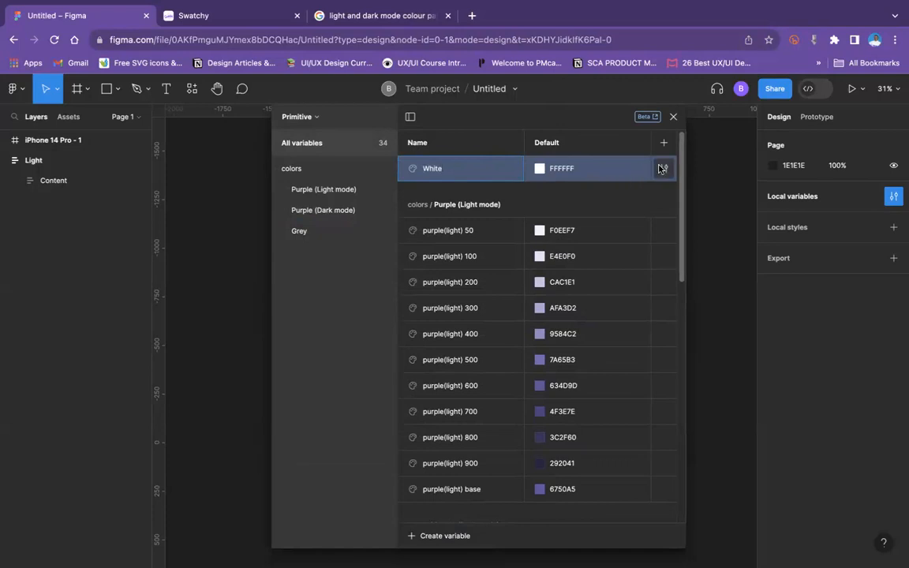
Step: Duplicate the White variable and name the copy "Black"
left_click(492, 161)
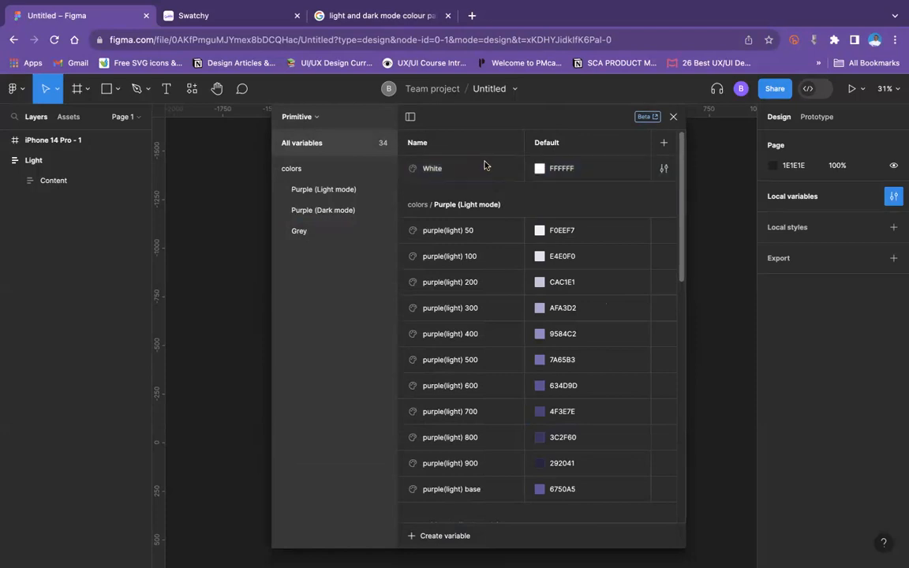
key("super+d")
type("Black")
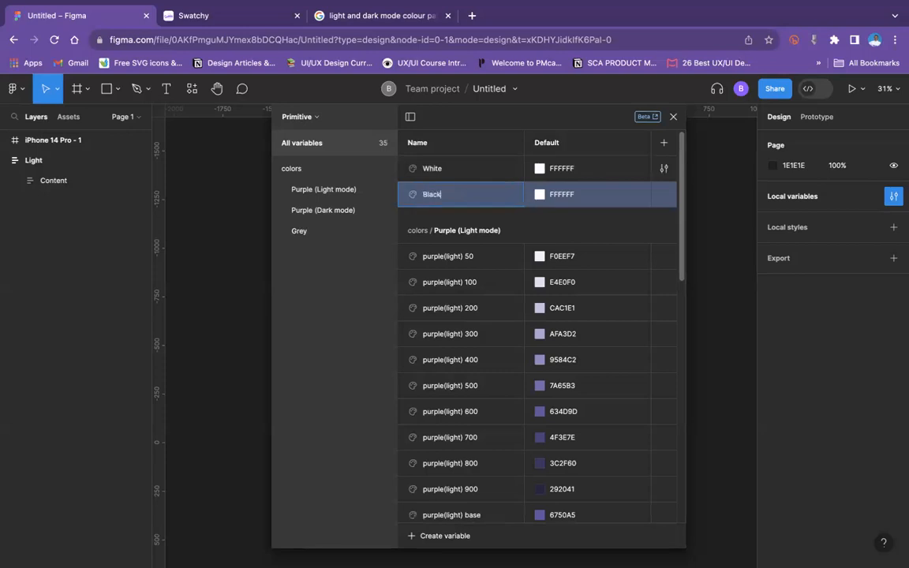
key("Escape")
Step: Change the Black variable's color to the near-black 1B1919
left_click(540, 194)
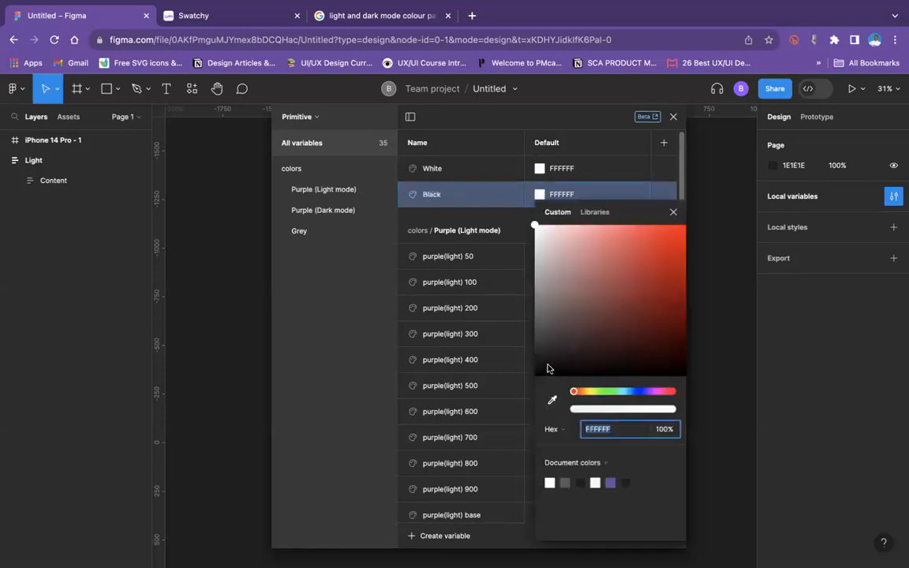
left_click(548, 363)
left_click_drag(549, 364, 545, 364)
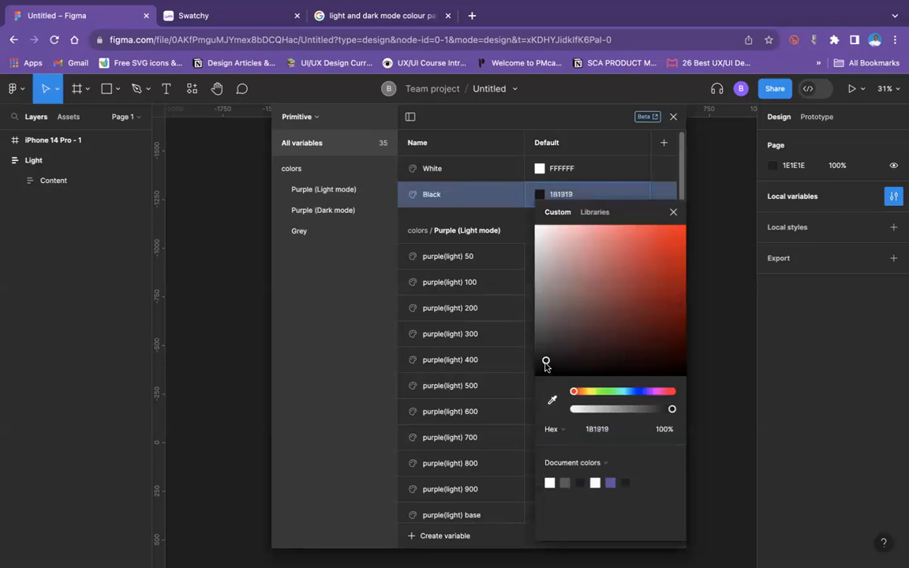
Step: Put the White and Black variables together into a new group
left_click(432, 194)
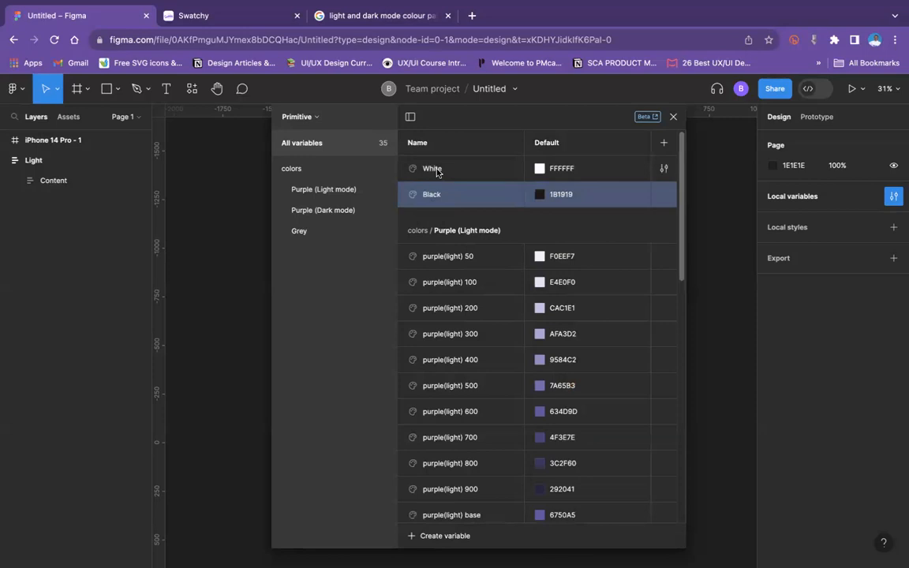
left_click(437, 171, "shift")
right_click(438, 174)
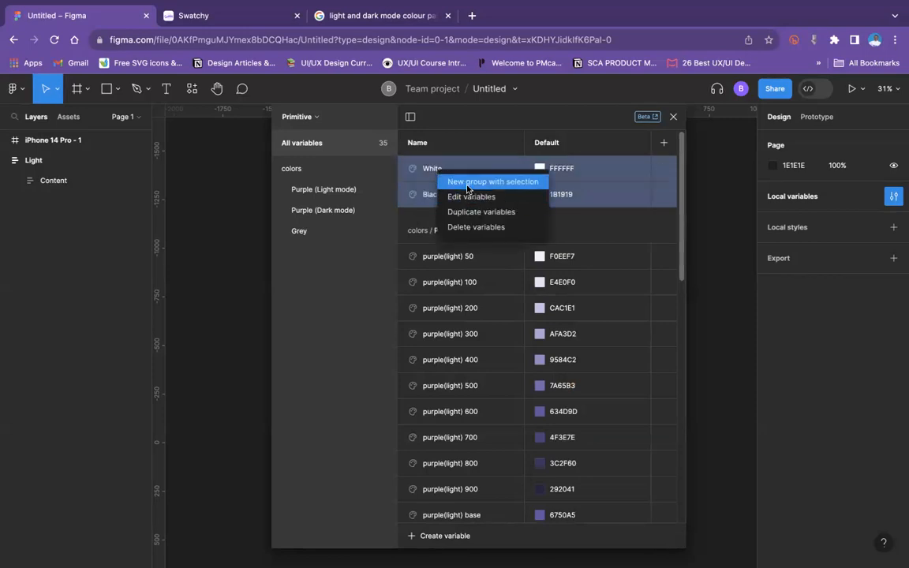
left_click(467, 183)
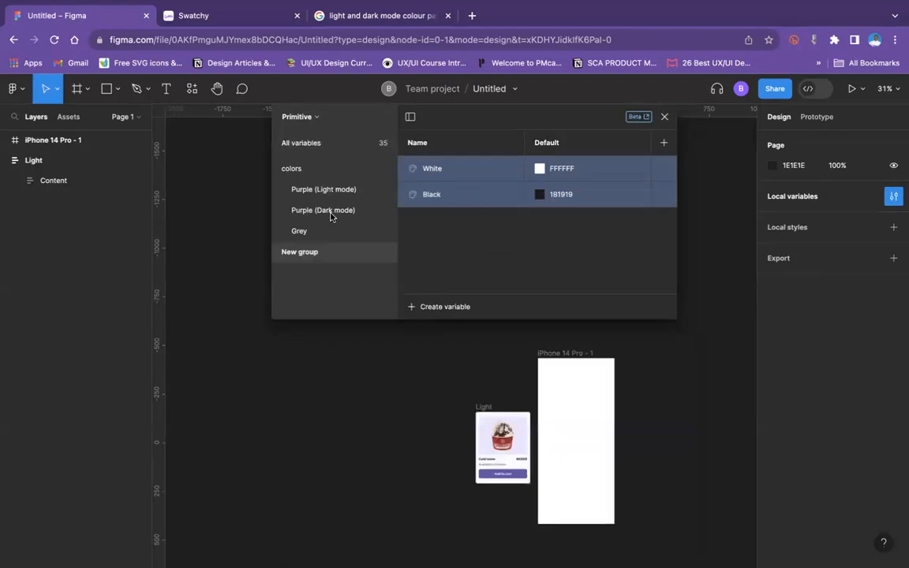
Step: Rename the new group holding White and Black to "Neutral"
double_click(302, 253)
type("Neu")
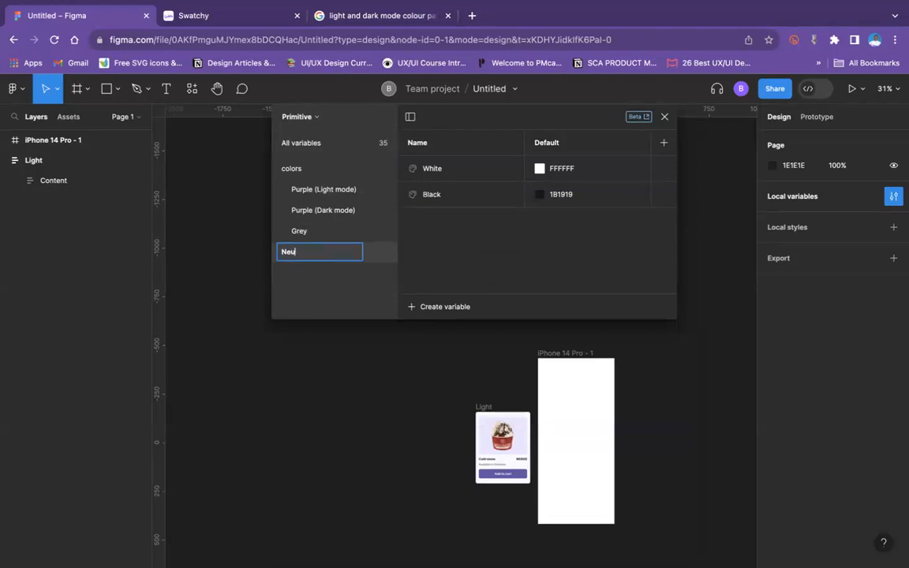
type("tral co")
key("BackSpace")
key("BackSpace")
key("BackSpace")
key("Return")
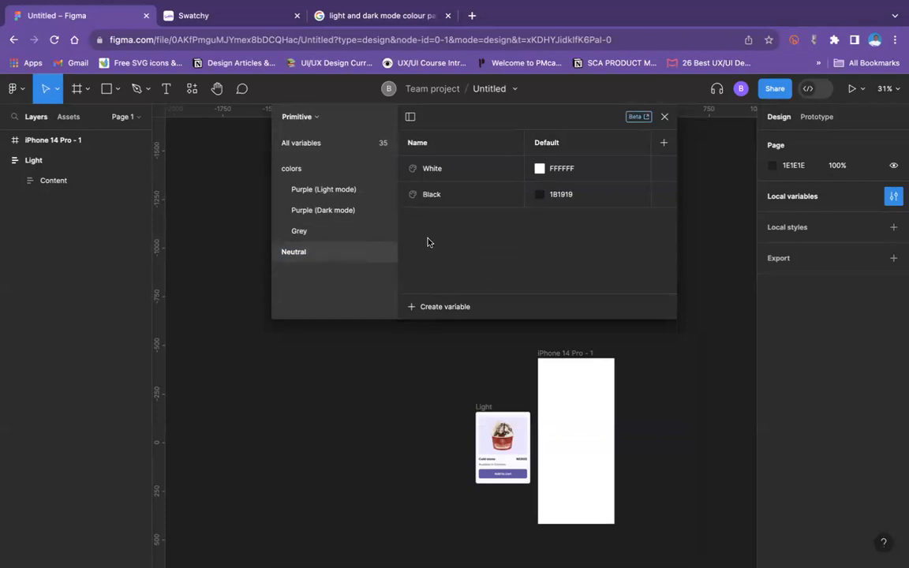
Step: Move the Neutral group into the colors group, above Purple (Light mode)
left_click(298, 146)
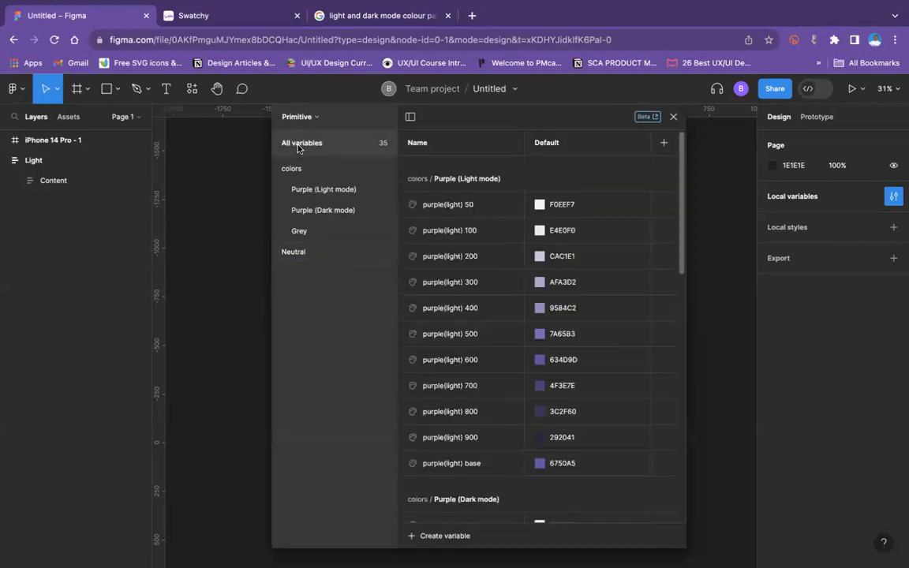
left_click(300, 254)
left_click_drag(302, 258, 319, 184)
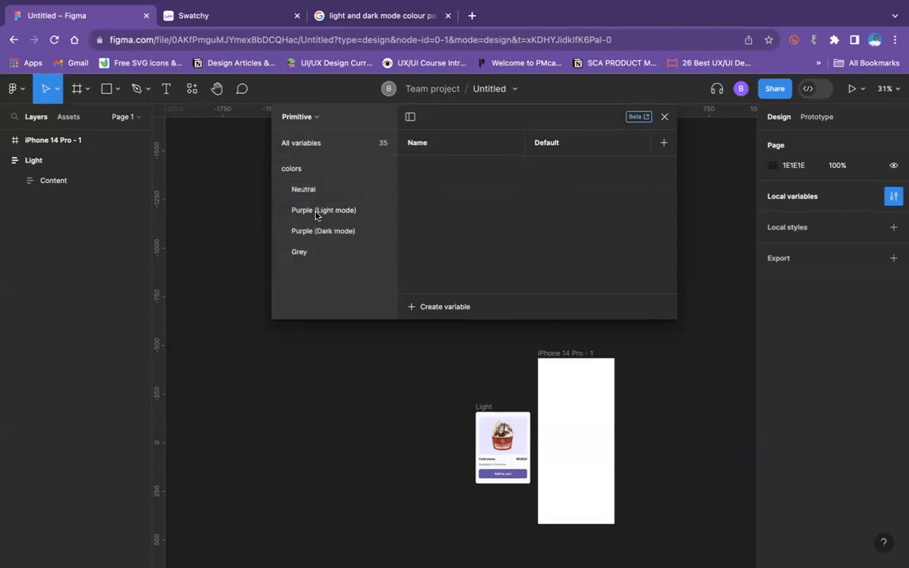
Step: Collapse the colors group and look through its Neutral, purple and grey variables in the full list
left_click(277, 169)
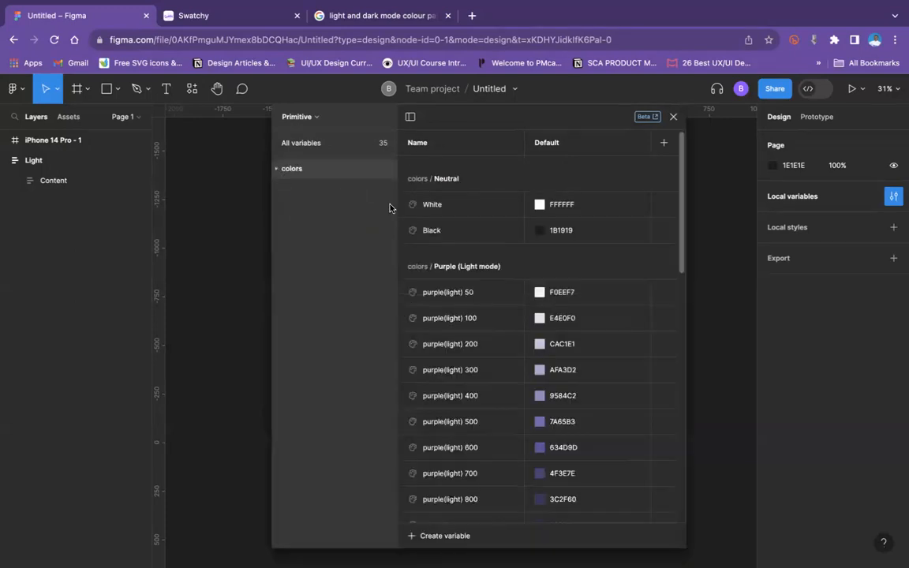
scroll(553, 285, "down", 10)
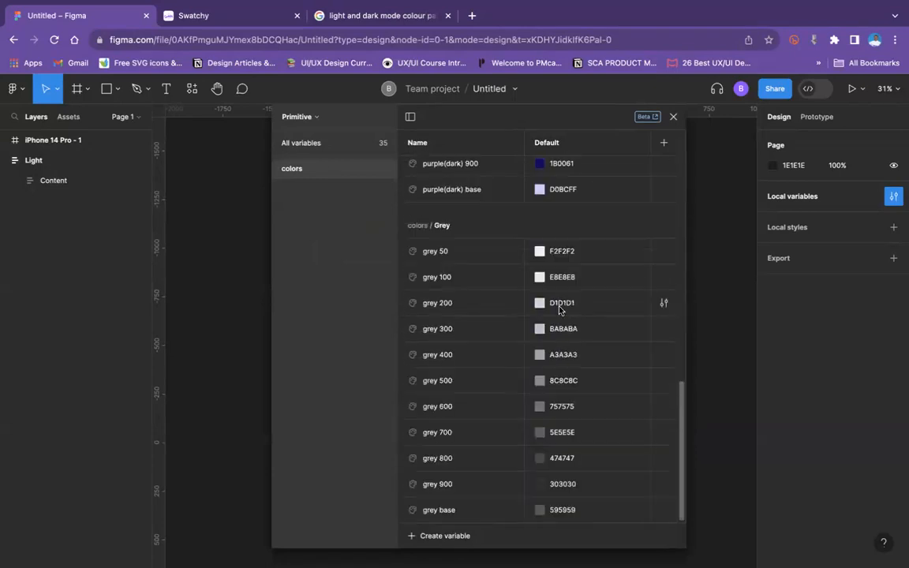
scroll(536, 320, "up", 10)
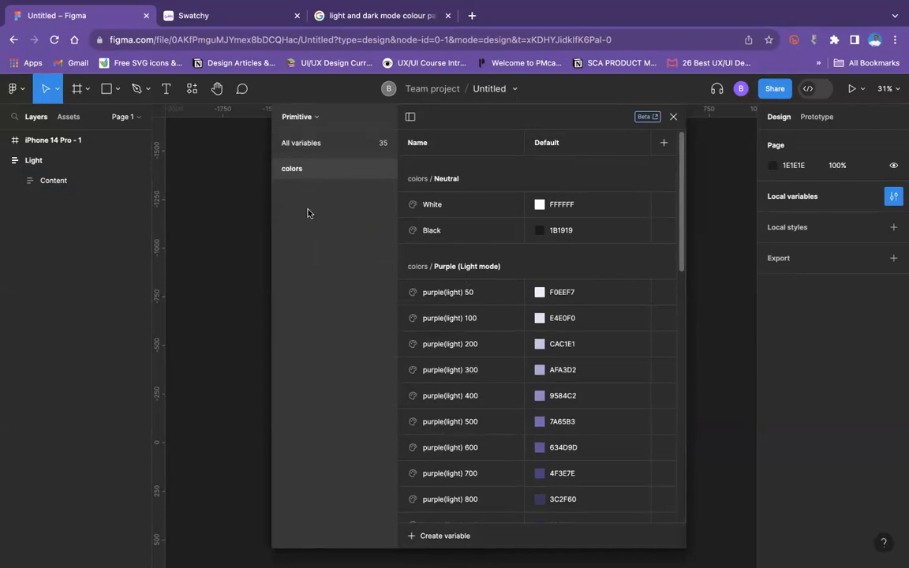
left_click(273, 169)
left_click(274, 169)
left_click(338, 142)
scroll(553, 237, "down", 10)
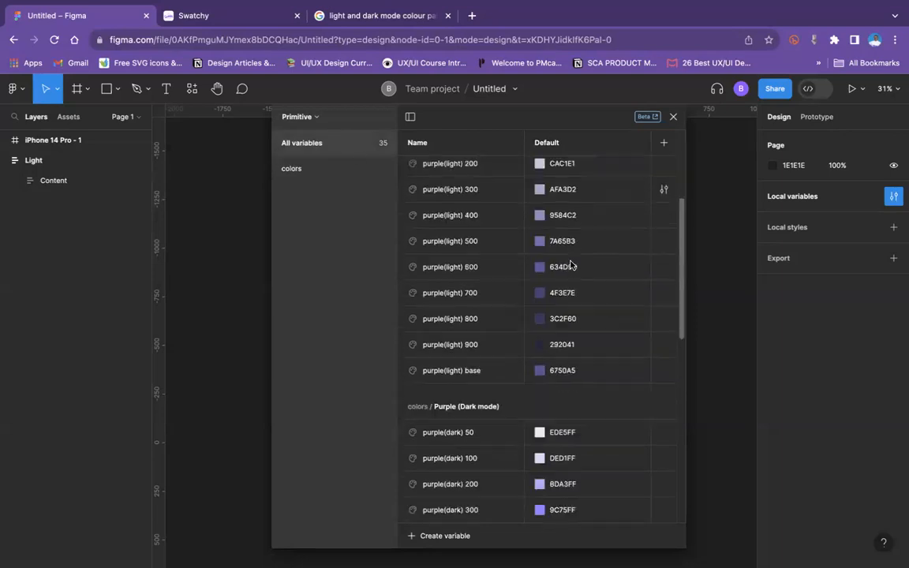
scroll(584, 320, "down", 2)
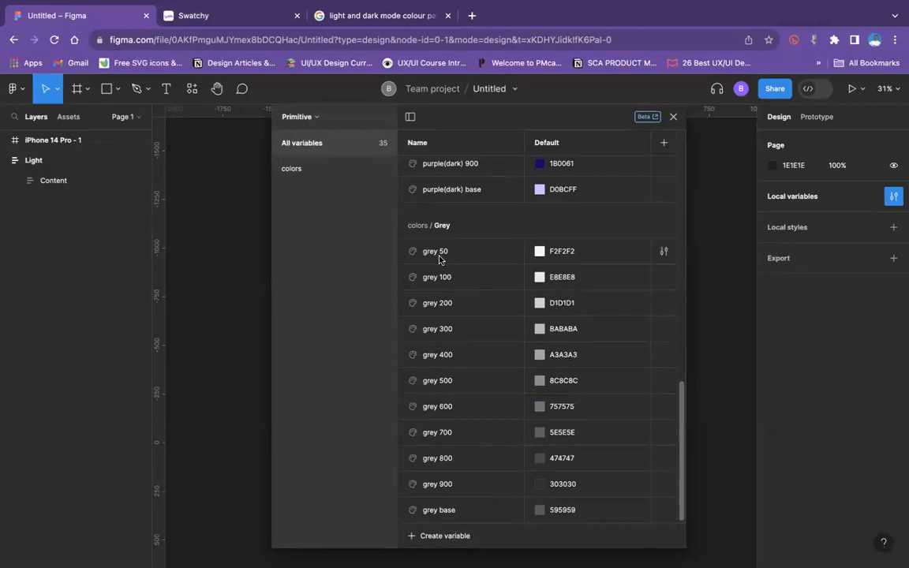
Step: Create another color variable in the Primitive collection and name it "White-80"
left_click(450, 537)
left_click(454, 505)
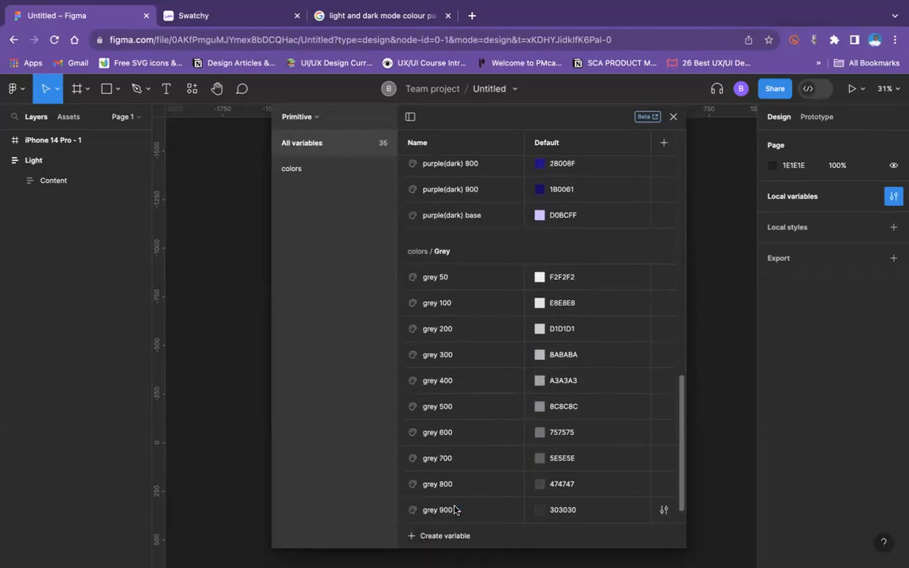
scroll(447, 371, "up", 8)
scroll(447, 376, "up", 3)
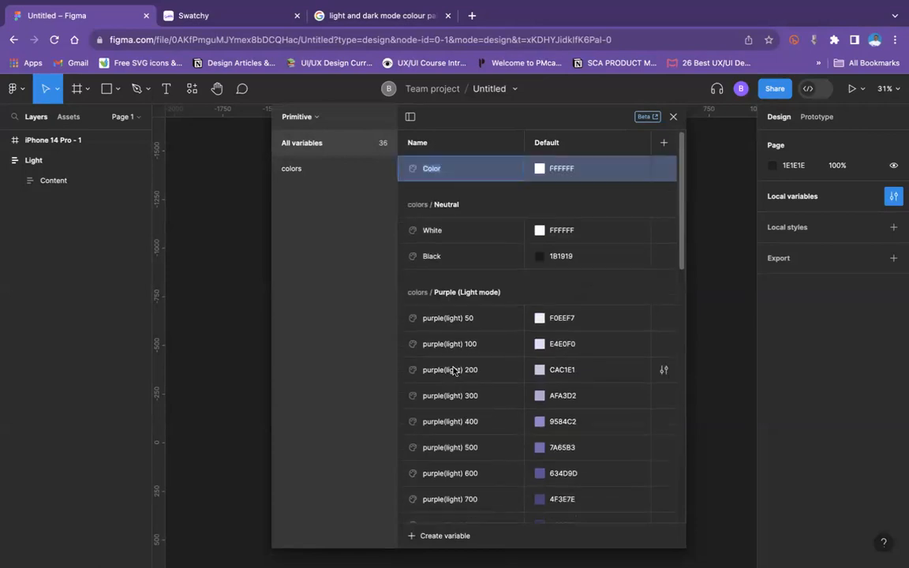
type("White-80")
Step: Set the White-80 variable's opacity to 80%
left_click(540, 168)
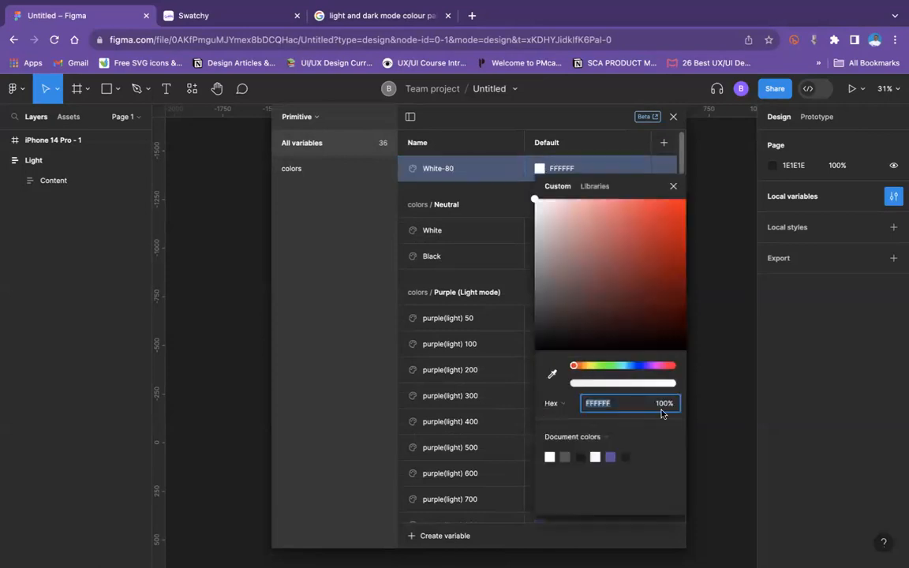
type("80")
left_click(476, 173)
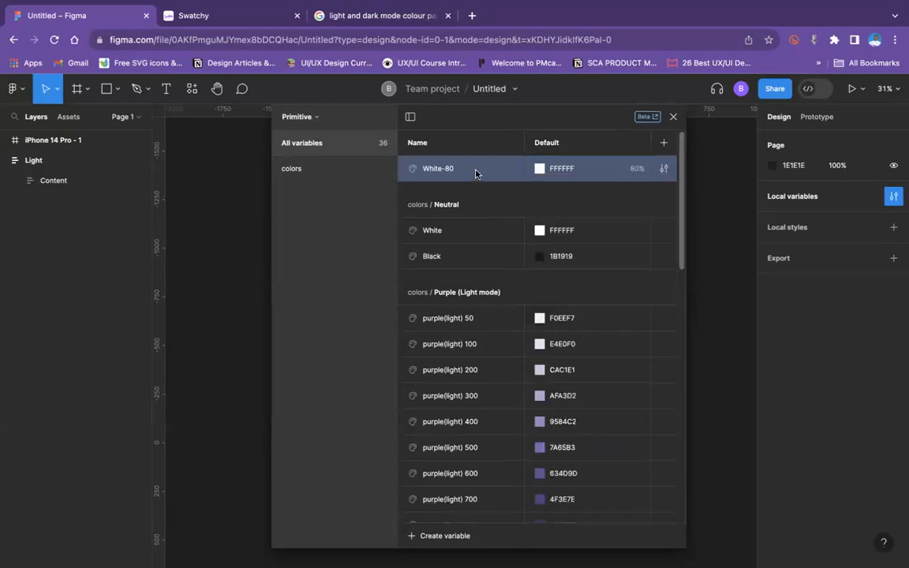
Step: Duplicate the White-80 variable and rename the copy "White-70"
key("super+d")
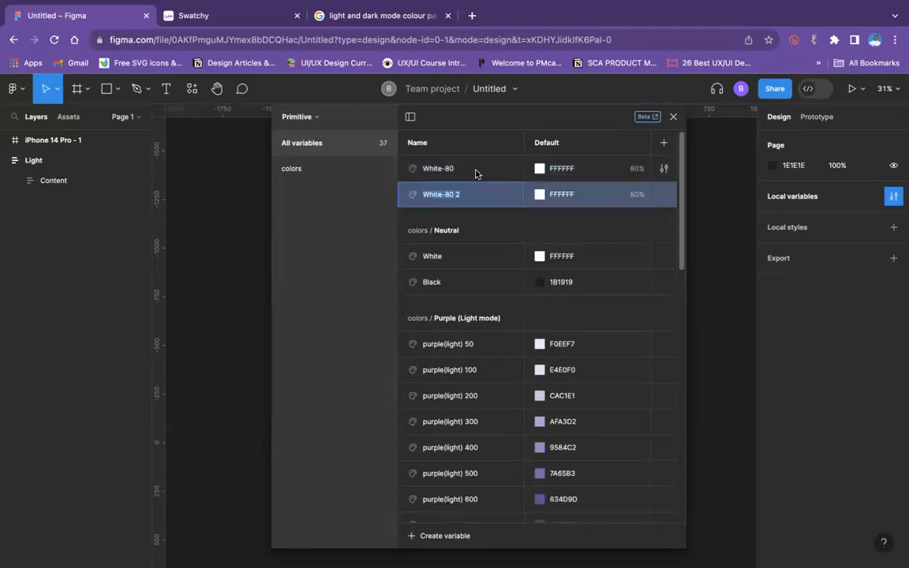
double_click(463, 194)
left_click(464, 195)
key("BackSpace")
key("BackSpace")
key("BackSpace")
key("BackSpace")
type("70")
Step: Set the White-70 variable's opacity to 70%
left_click(540, 194)
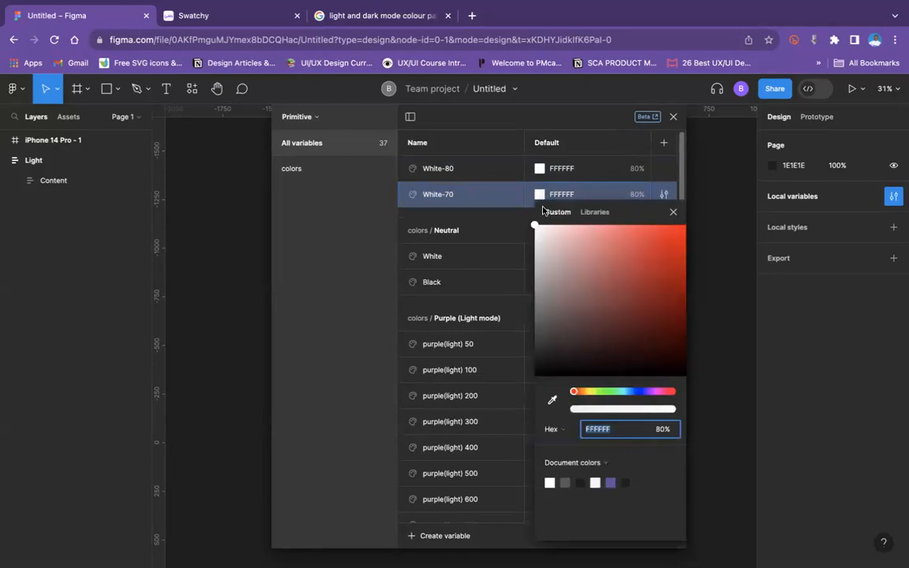
left_click(663, 431)
type("70")
key("Return")
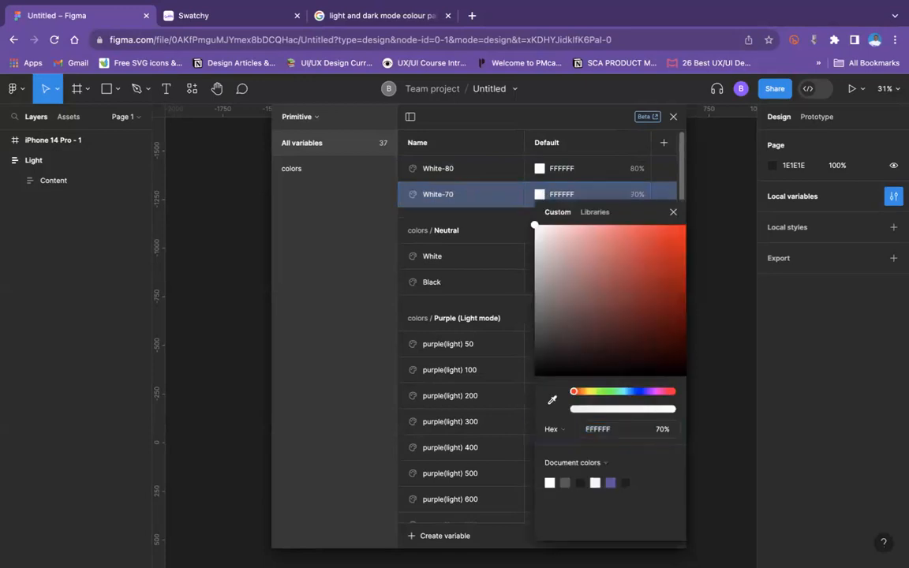
Step: Duplicate the White-70 variable and rename the copy "White-60"
left_click(473, 200)
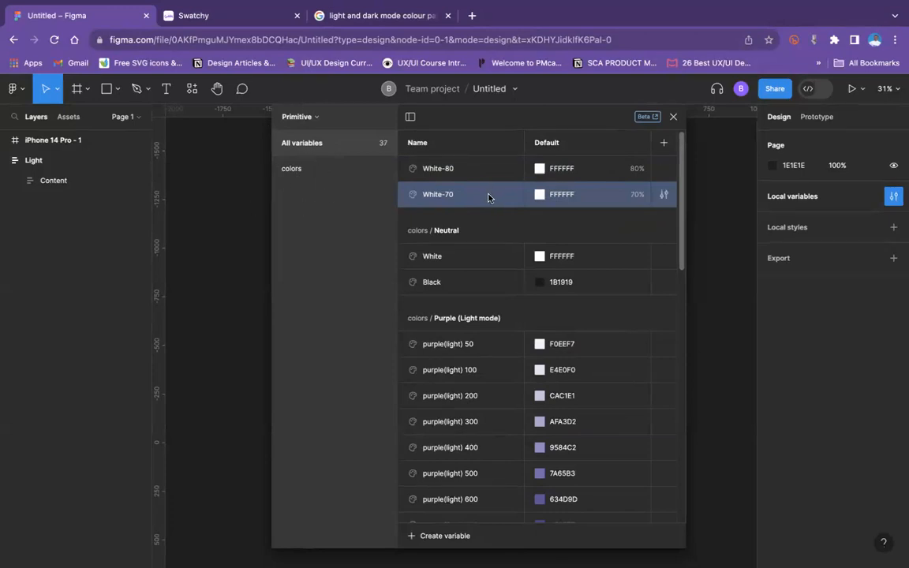
key("ctrl+d")
key("BackSpace")
key("BackSpace")
key("BackSpace")
key("BackSpace")
type("60")
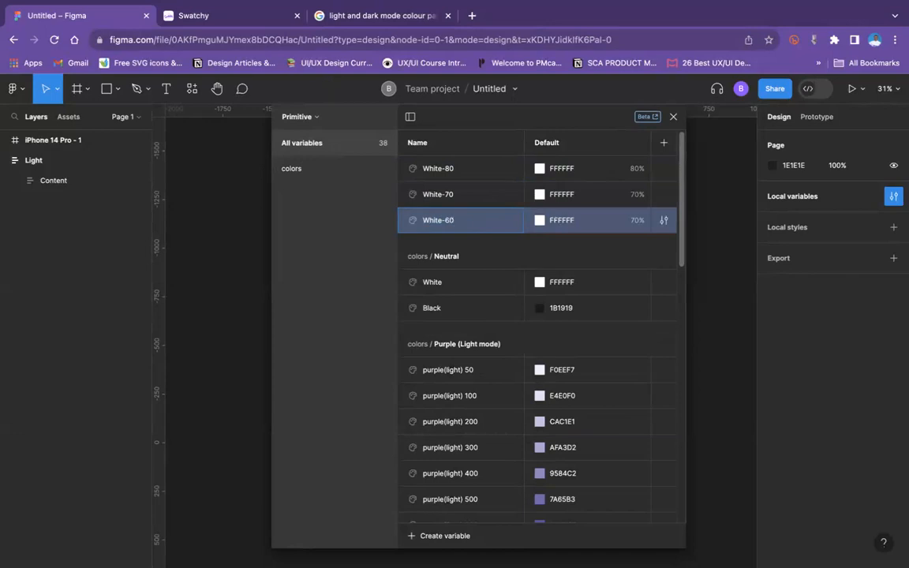
Step: Set the White-60 variable's opacity to 60%
left_click(540, 221)
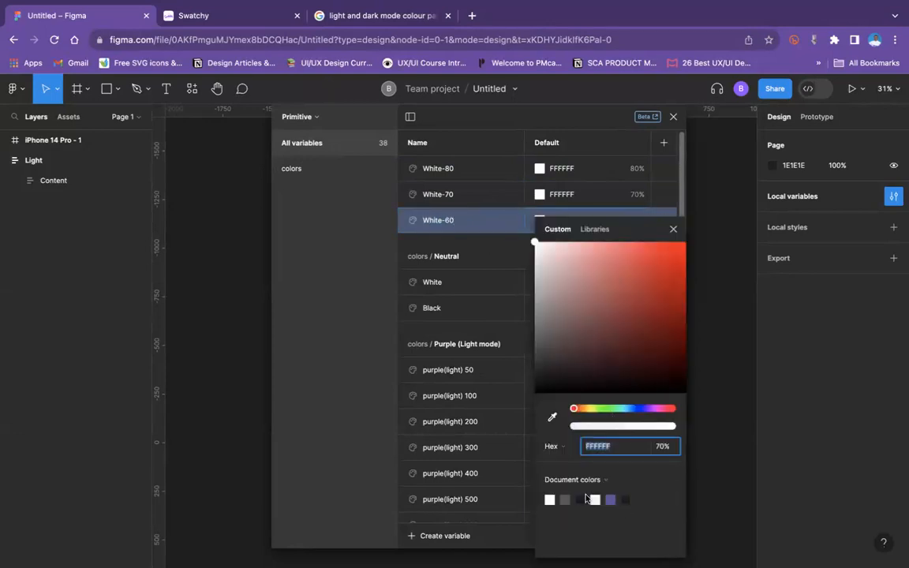
left_click(663, 447)
type("60")
key("Return")
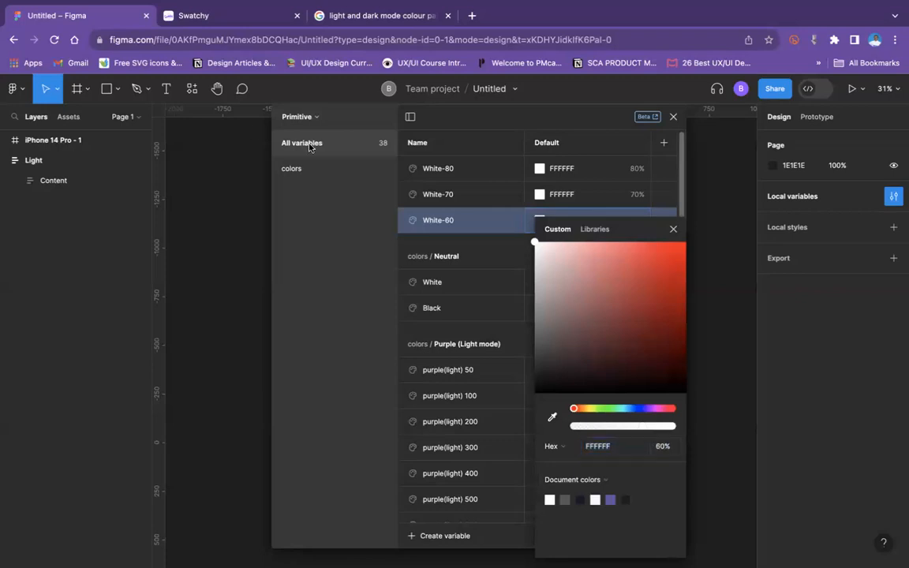
Step: Put White-80, White-70 and White-60 together into a new group
left_click(432, 168)
left_click(438, 217, "shift")
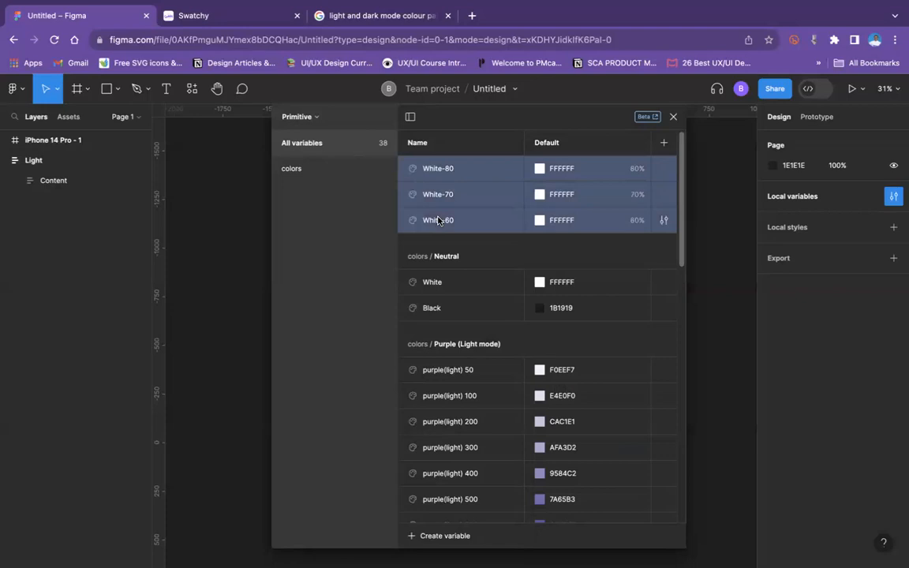
right_click(439, 221)
left_click(467, 230)
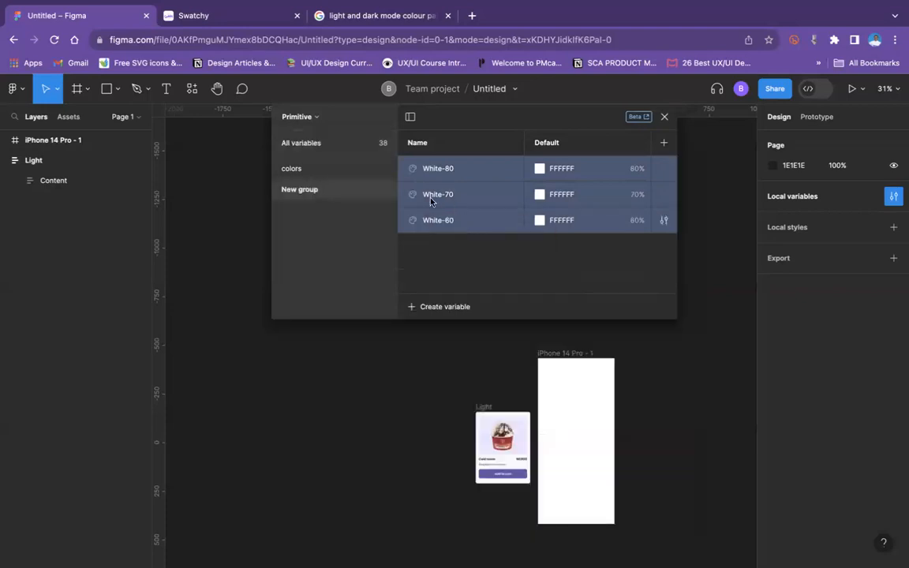
Step: Rename the new group of transparent whites to "Abstract" and move it into the colors group
double_click(293, 190)
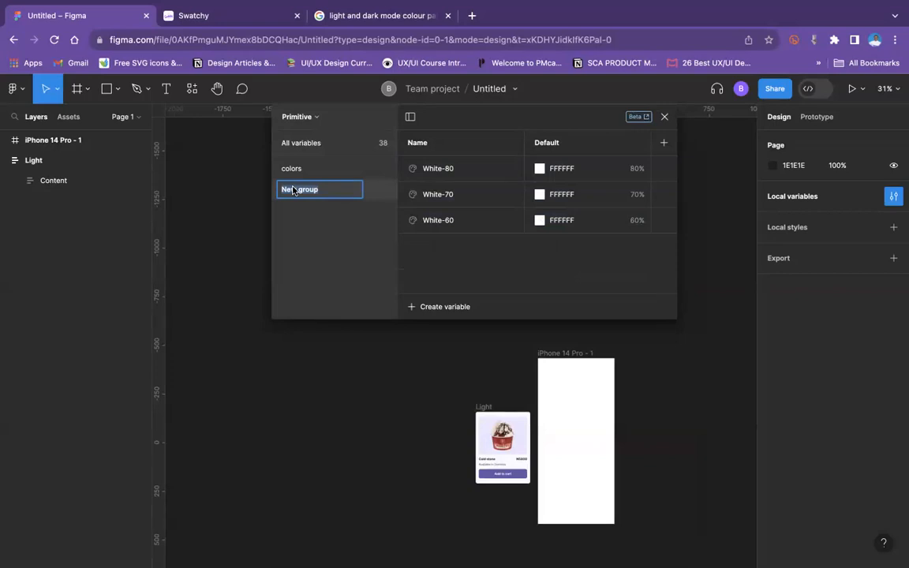
type("Abstract")
key("Return")
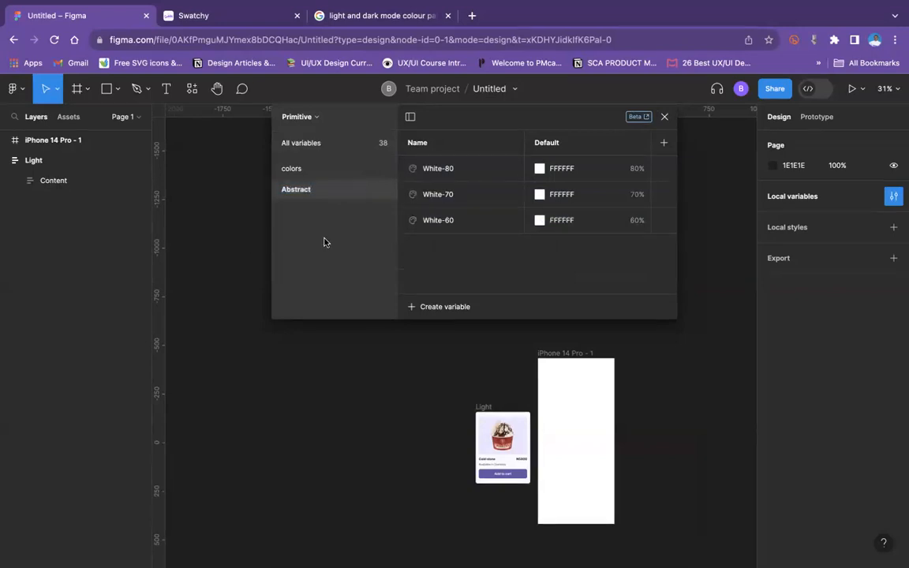
left_click_drag(323, 190, 327, 171)
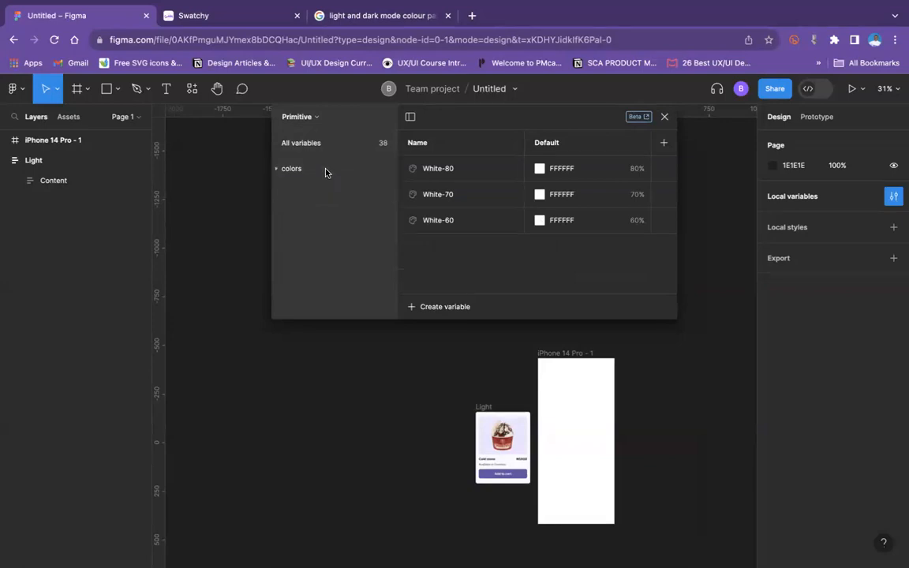
Step: Switch from the Primitive collection to Collection 1 and rename it "Tokens"
left_click(277, 170)
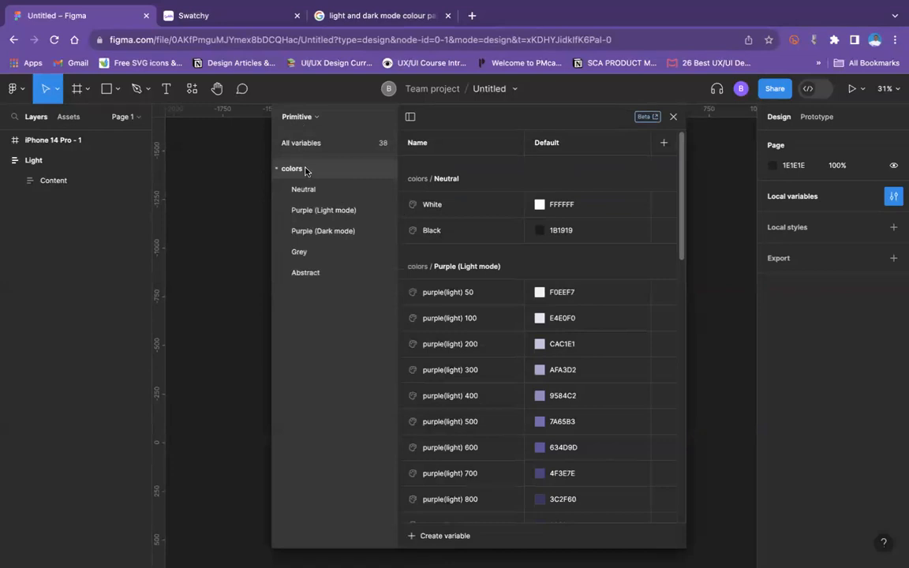
left_click(277, 170)
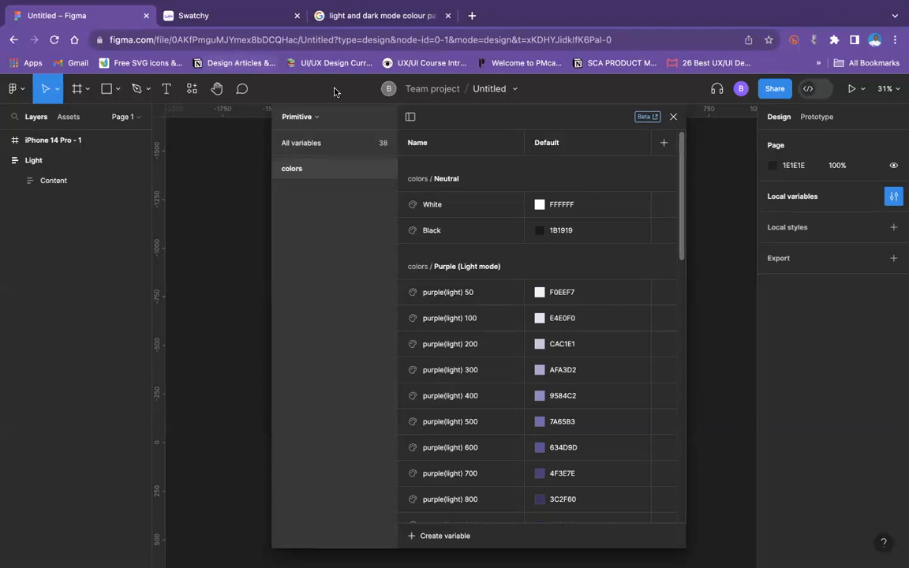
left_click(314, 117)
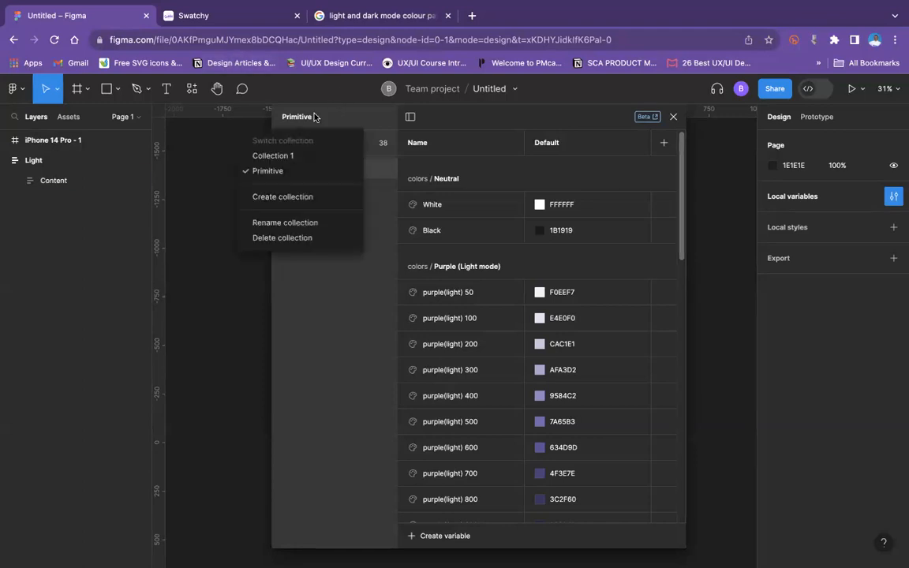
left_click(273, 156)
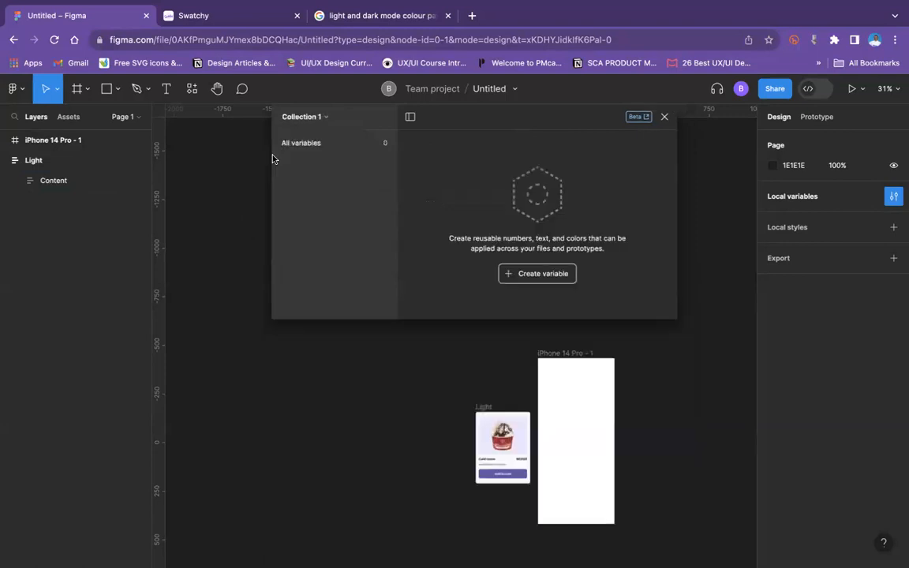
left_click(298, 115)
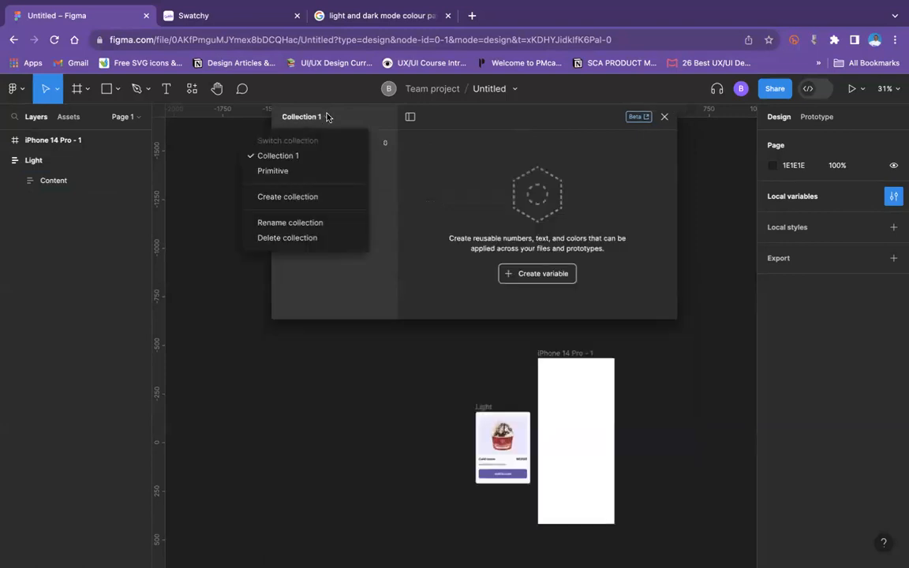
left_click(303, 222)
type("Tokens")
key("Return")
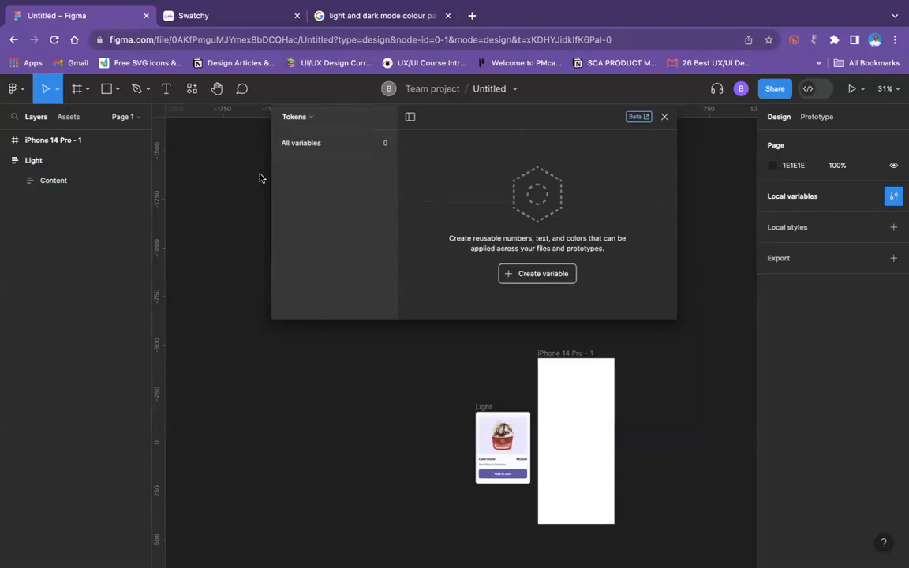
Step: View the Primitive collection and return to the Tokens collection
left_click(281, 111)
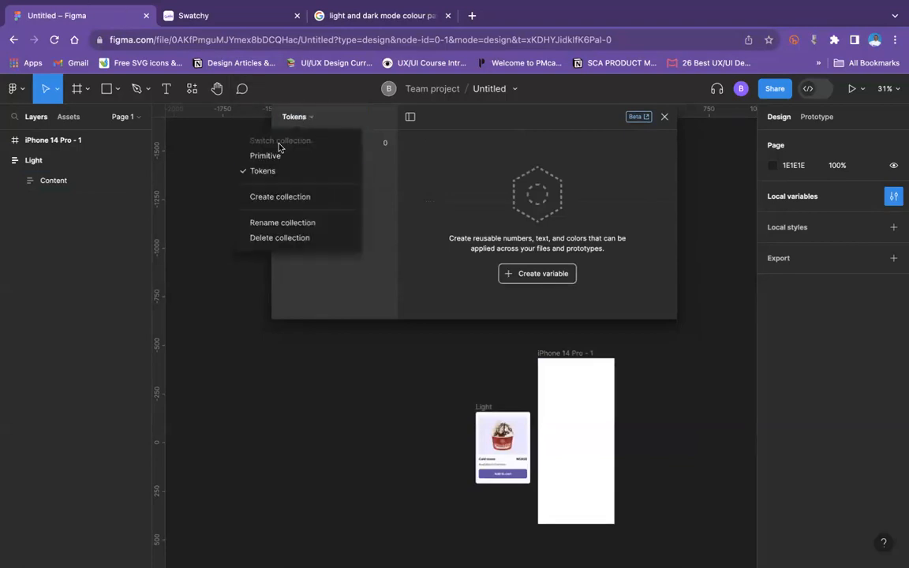
left_click(265, 155)
left_click(309, 118)
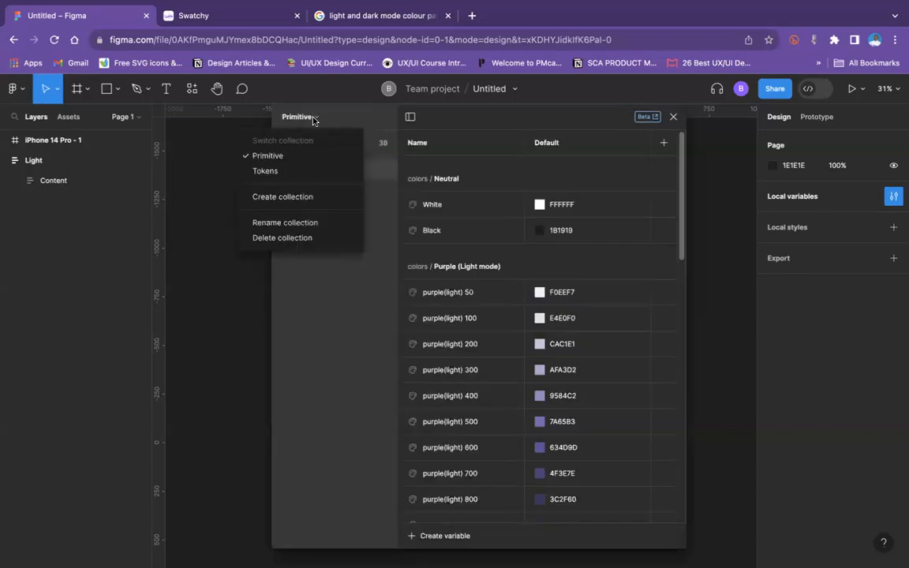
left_click(288, 170)
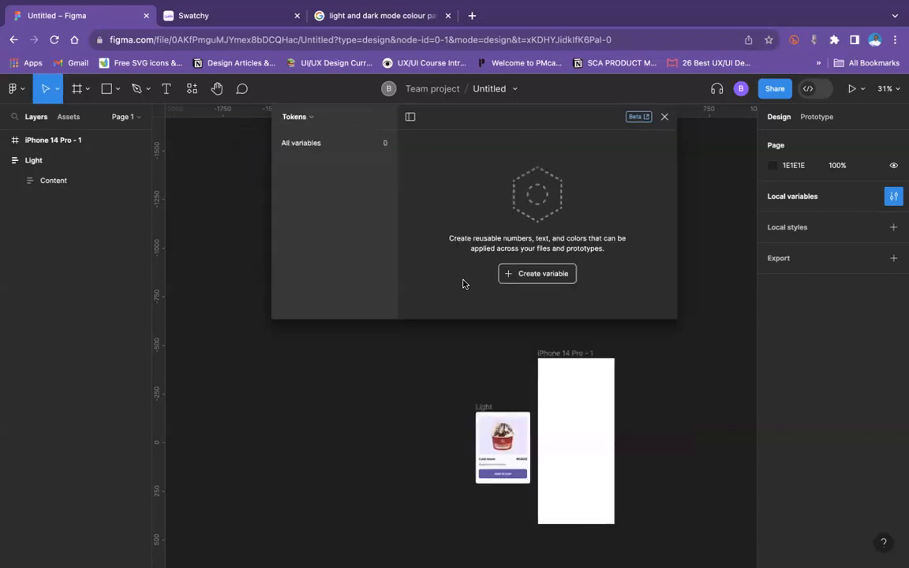
Step: Move the Light card frame up and to the left on the canvas, and create a colour variable in the Tokens collection
left_click_drag(481, 406, 437, 372)
key("Escape")
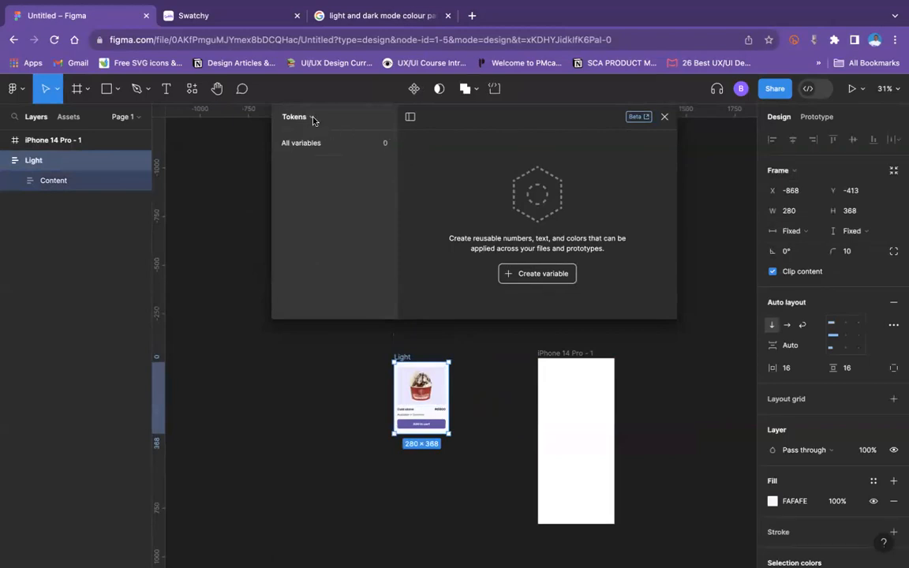
left_click(530, 274)
left_click(527, 298)
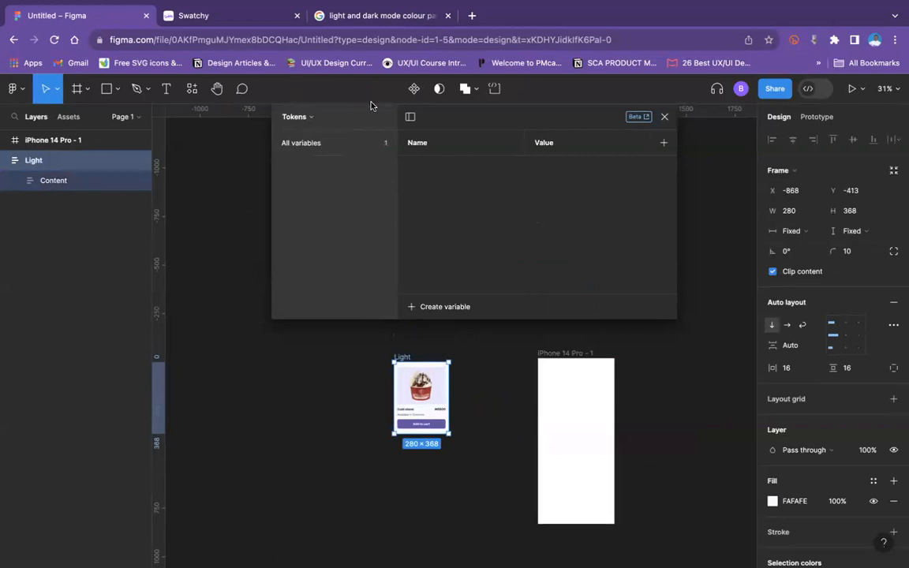
Step: Examine the Light card at 100% zoom, checking its frame background and image placeholder
key("shift+0")
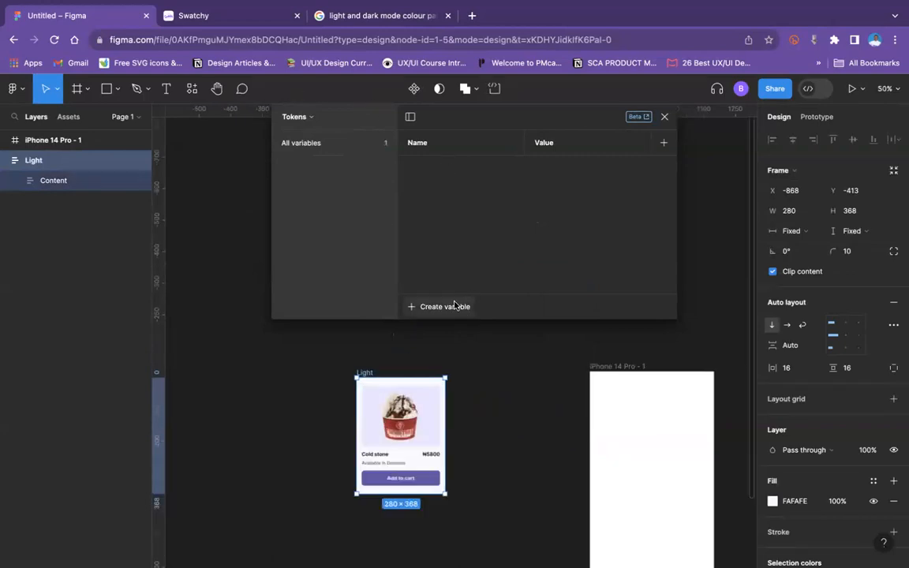
scroll(292, 488, "down", 5)
scroll(292, 488, "left", 3)
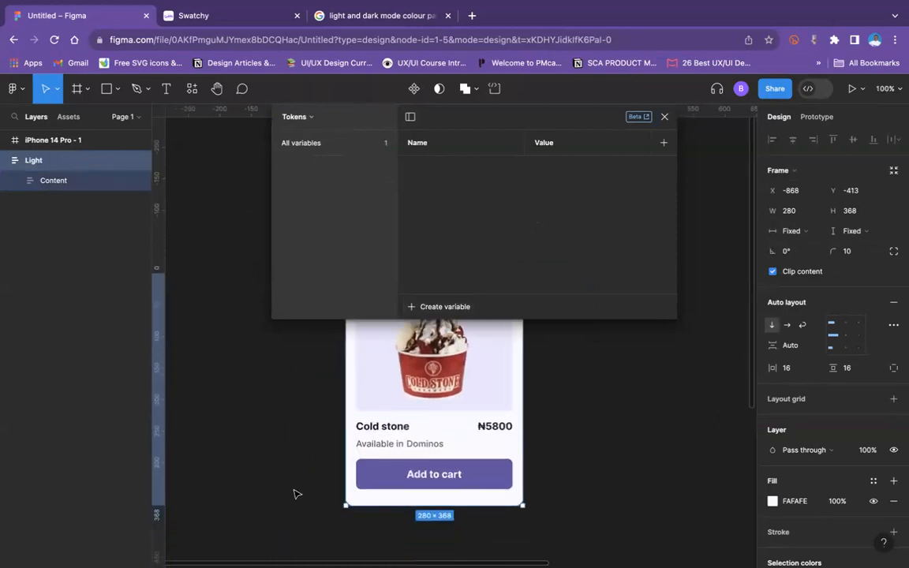
scroll(294, 493, "up", 4)
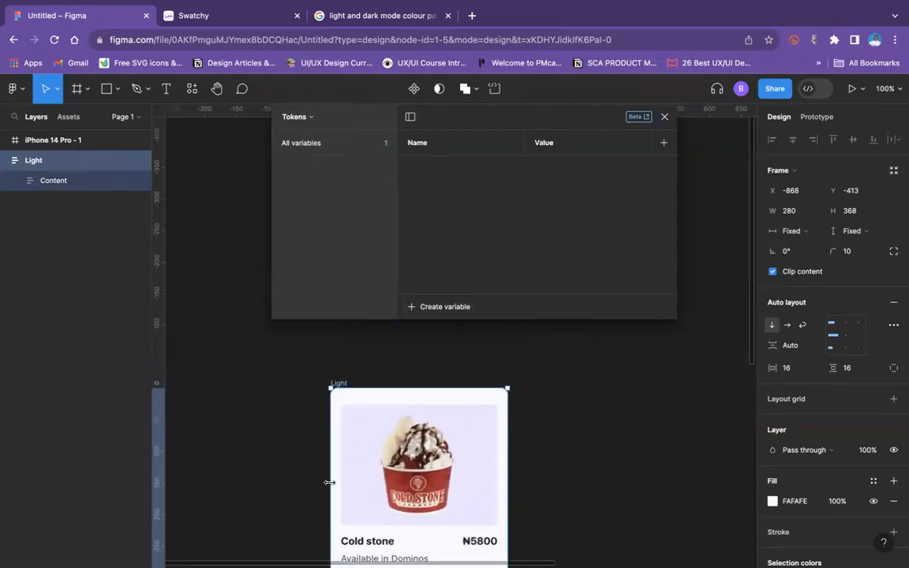
scroll(434, 416, "down", 1)
scroll(434, 416, "down", 3)
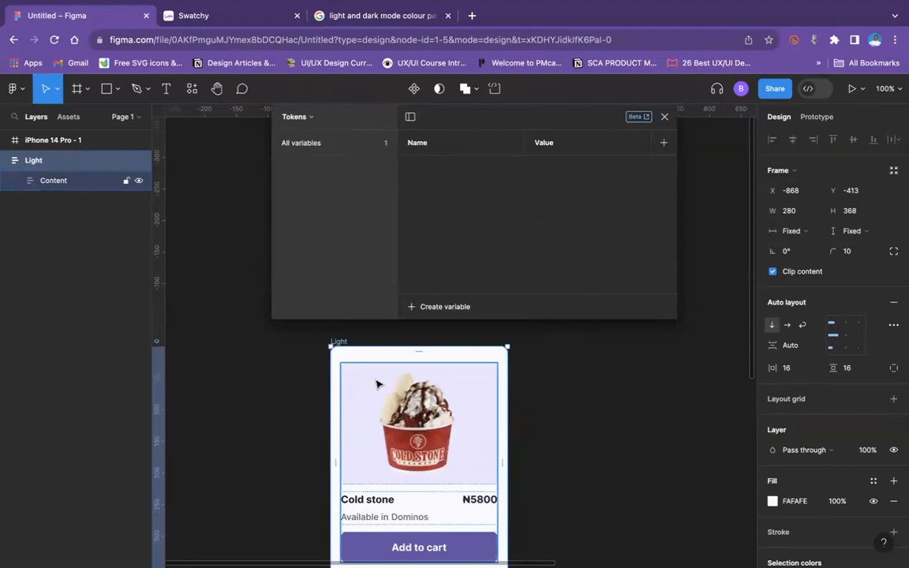
left_click(353, 440)
left_click(401, 424)
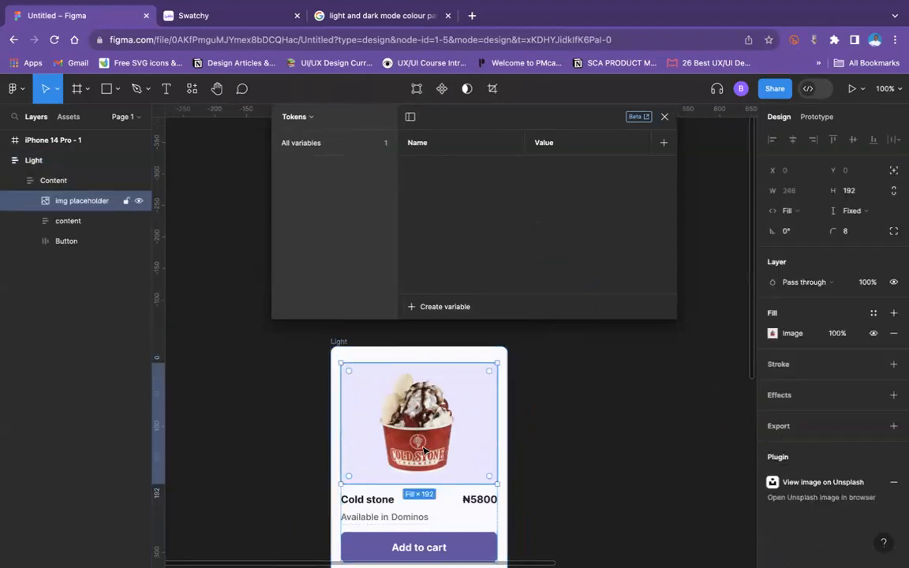
scroll(407, 403, "down", 2)
left_click(564, 459)
scroll(560, 463, "up", 8)
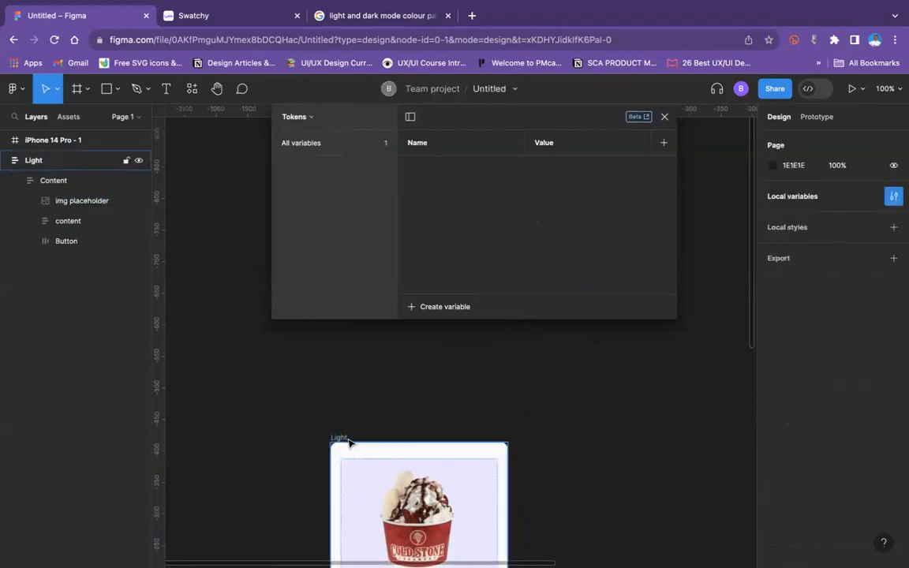
left_click(350, 443)
scroll(371, 434, "down", 5)
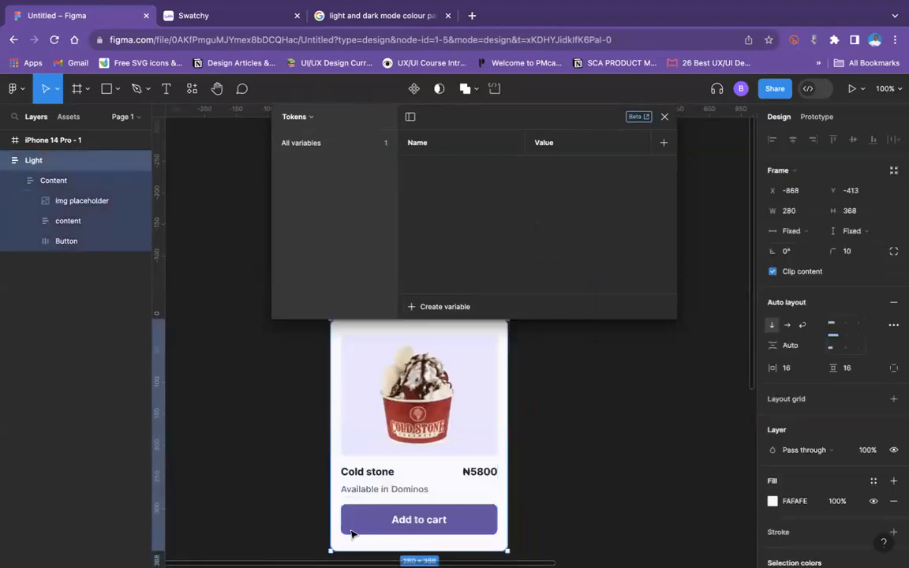
left_click(564, 479)
scroll(564, 478, "up", 2)
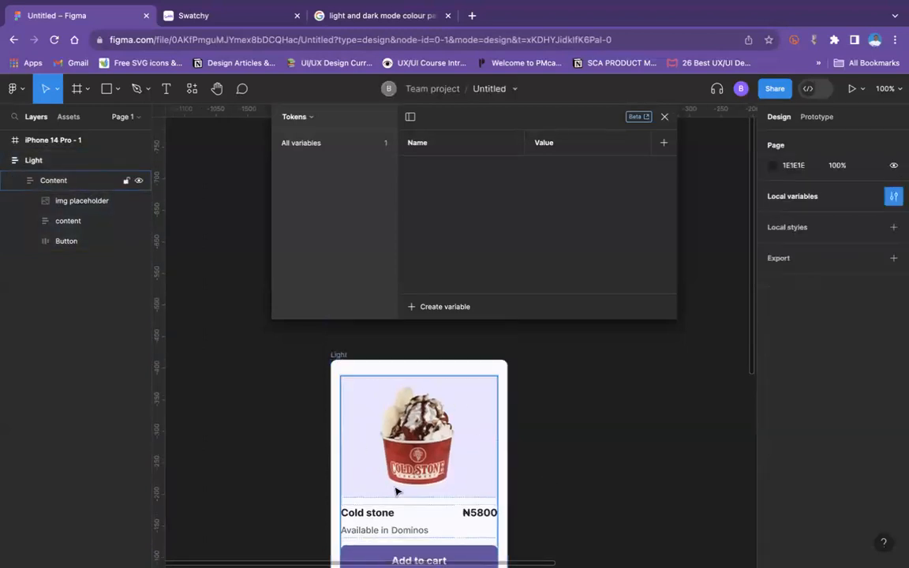
Step: Examine the card's item name, price and location text layers to see which colour roles they need
scroll(397, 491, "down", 5)
left_click(367, 430)
scroll(371, 436, "up", 5)
left_click(367, 509)
double_click(370, 506)
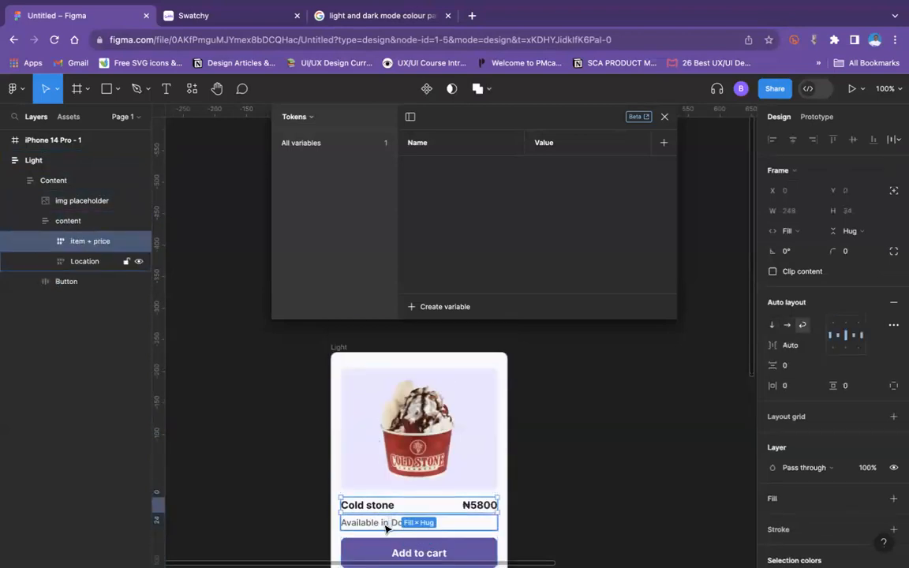
left_click(547, 544)
left_click(399, 525)
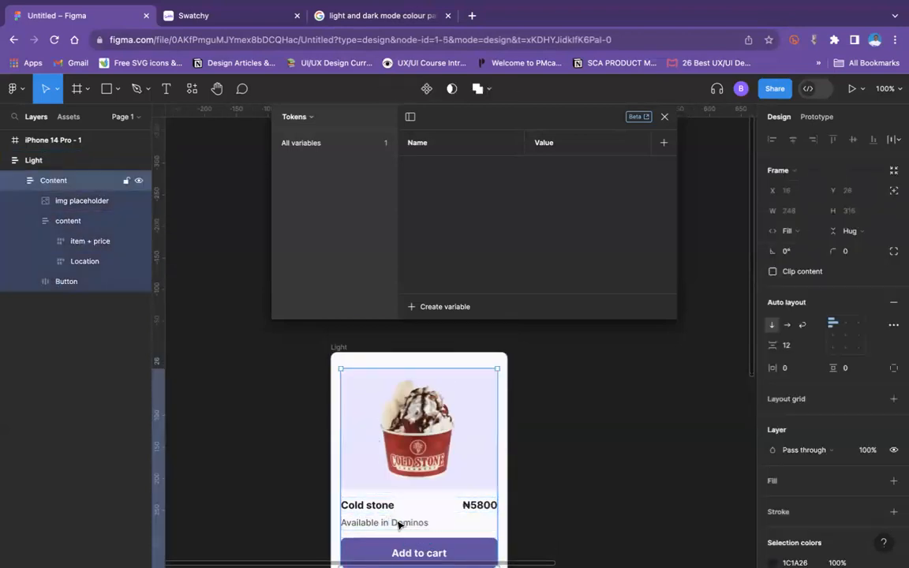
double_click(399, 525)
left_click(533, 485)
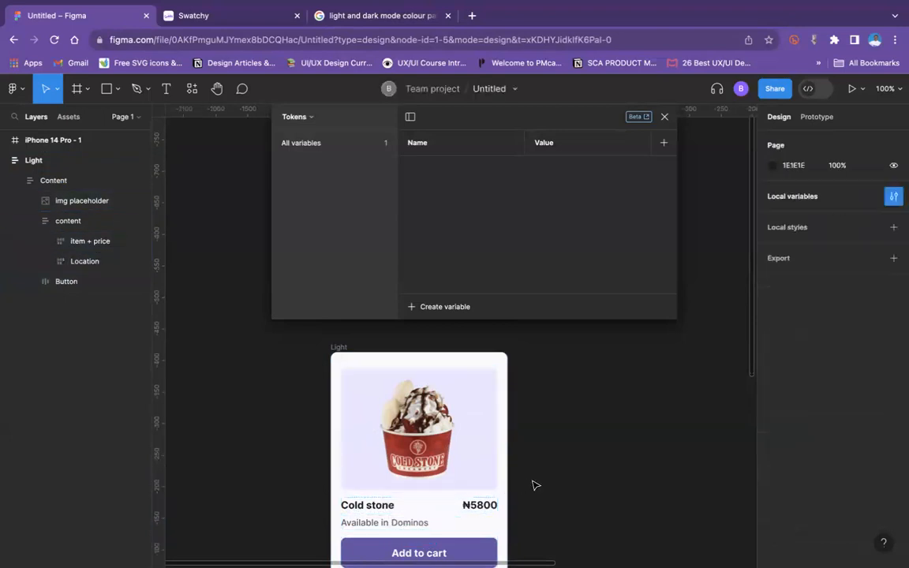
double_click(379, 508)
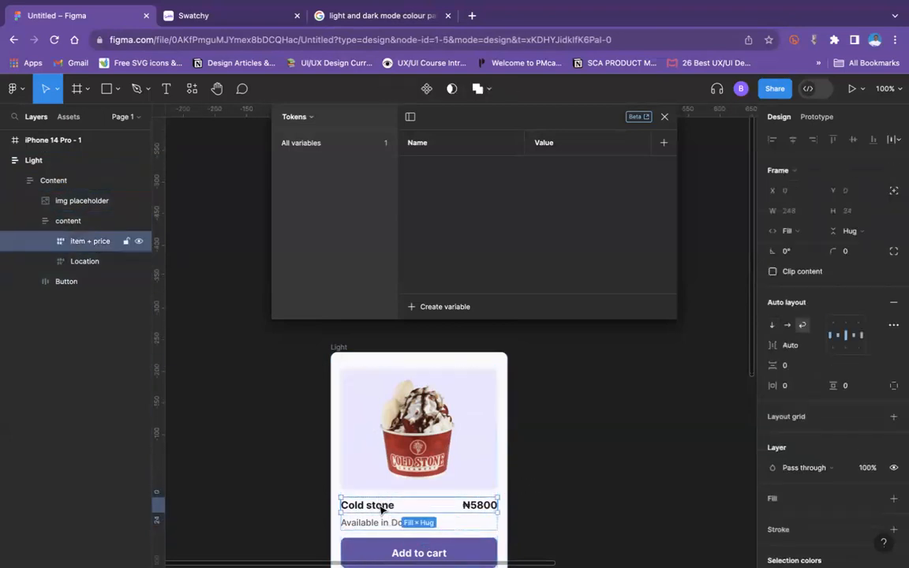
left_click(382, 509)
left_click(485, 508)
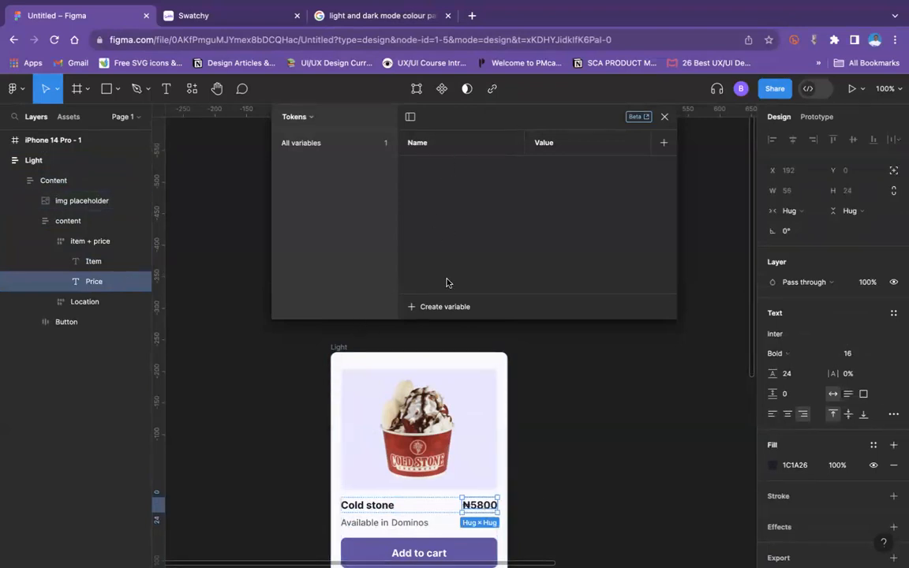
Step: Rename the new colour variable in the Tokens collection "Background"
left_click(347, 148)
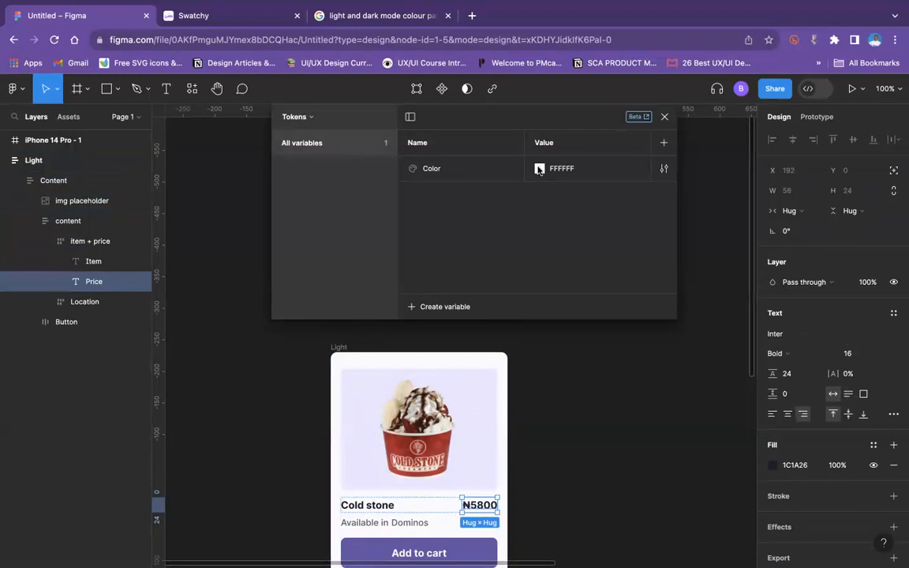
left_click(432, 168)
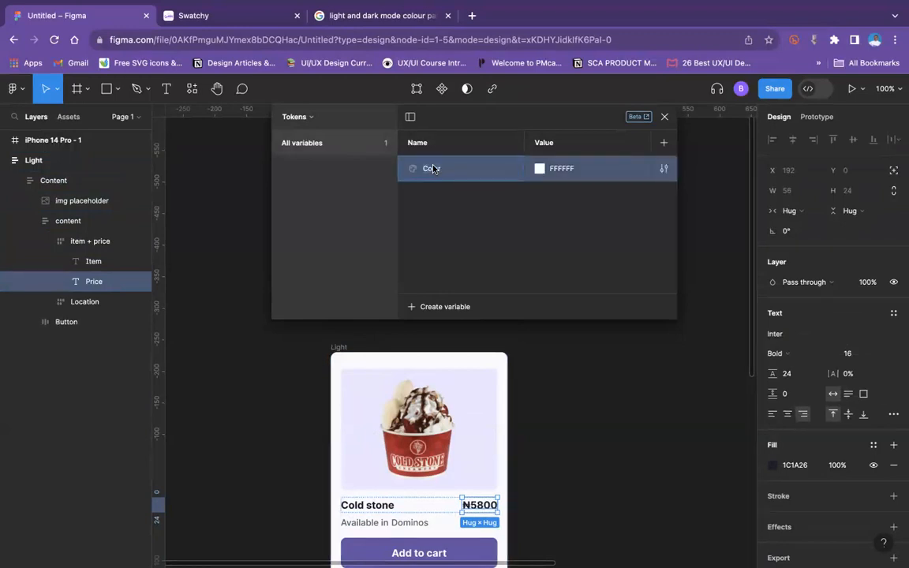
double_click(432, 169)
type("Background")
Step: Link the Background token's value to the primitive colors/Neutral/White
left_click(589, 168)
left_click(540, 169)
left_click(540, 169)
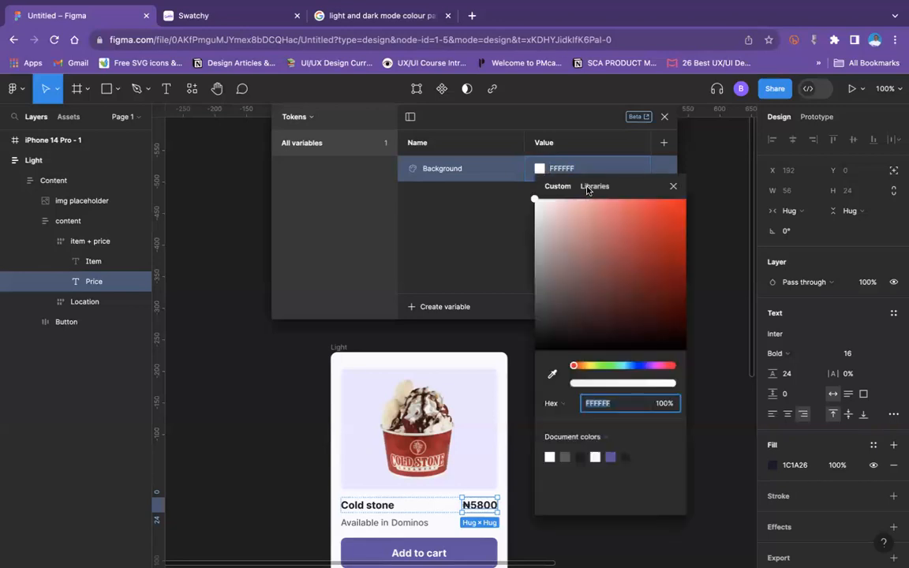
left_click(594, 186)
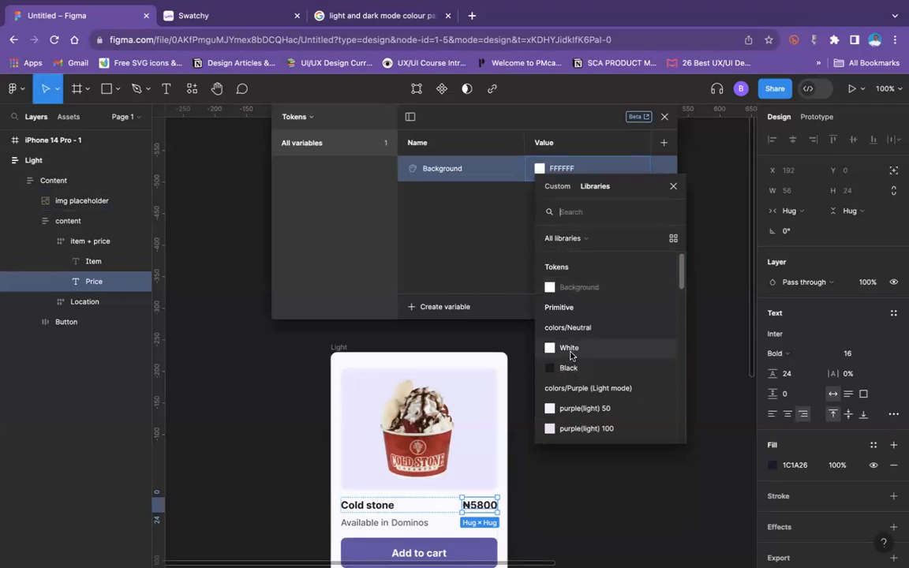
left_click(570, 349)
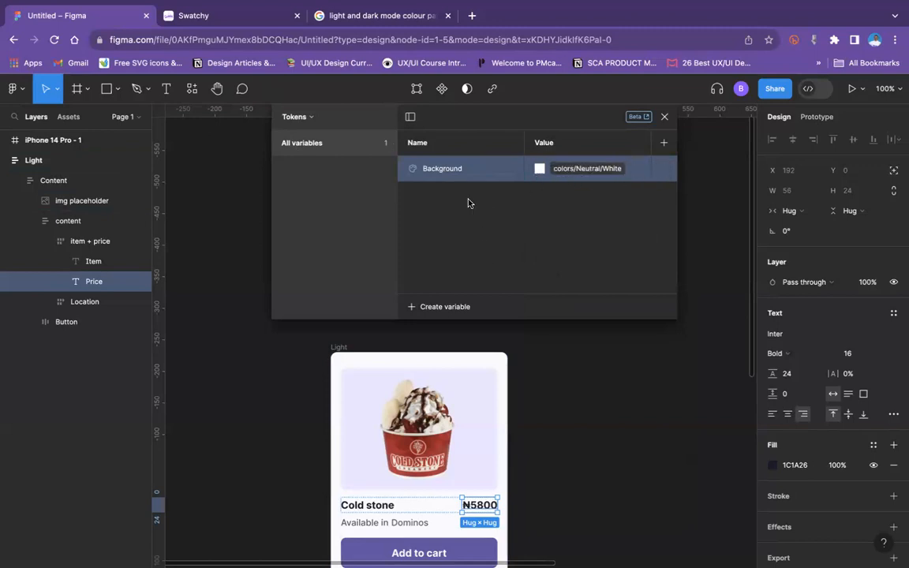
key("Escape")
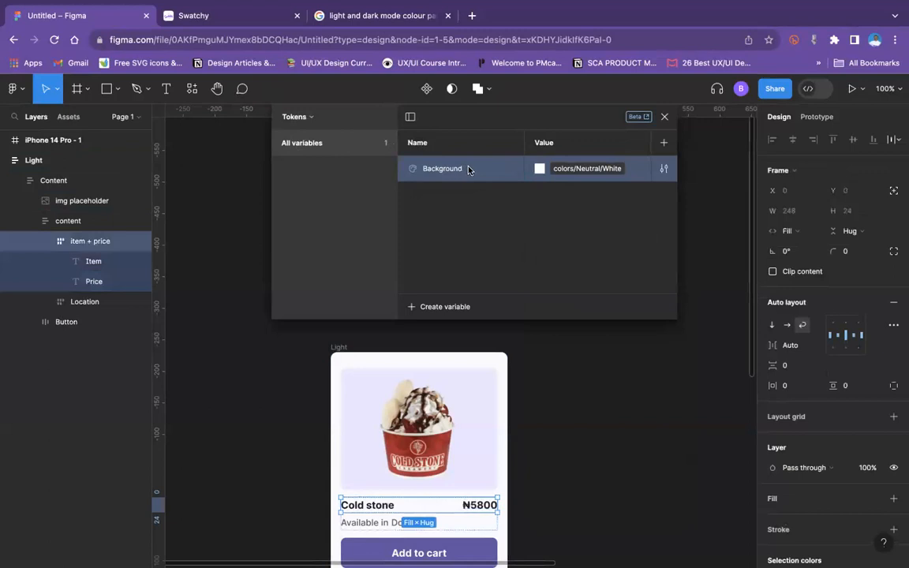
Step: Duplicate the Background token and rename the copy "Text header"
key("shift+Return")
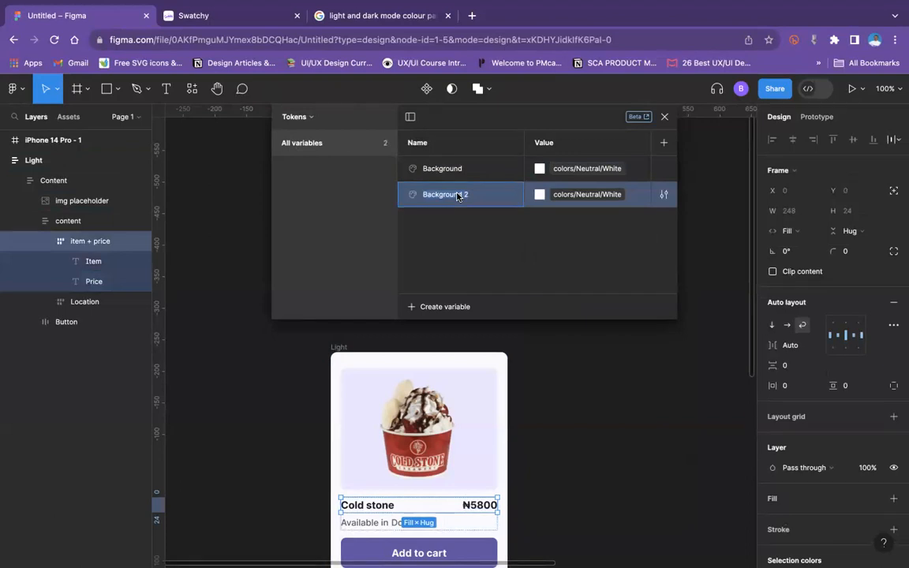
type("Text")
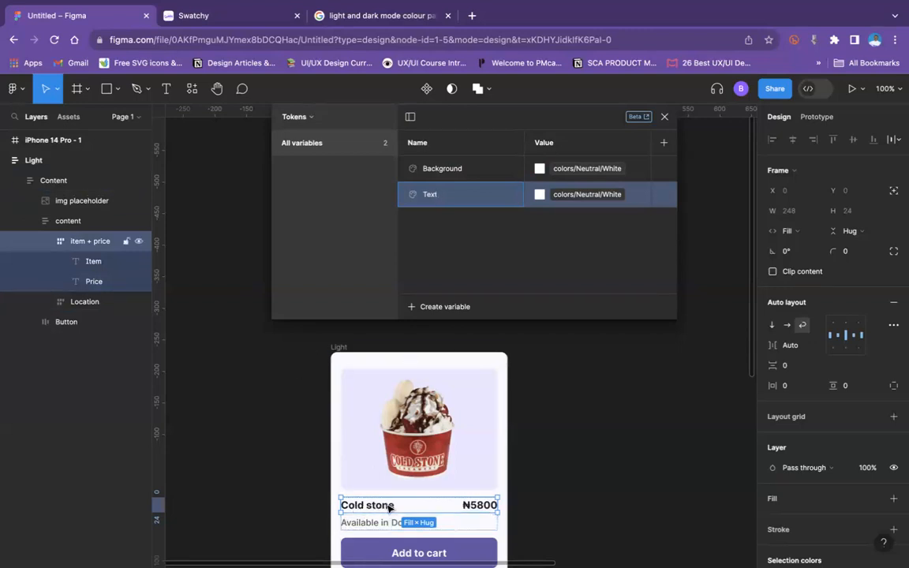
type("header")
Step: Link the Text header token's value to the primitive colors/Neutral/Black
left_click(586, 195)
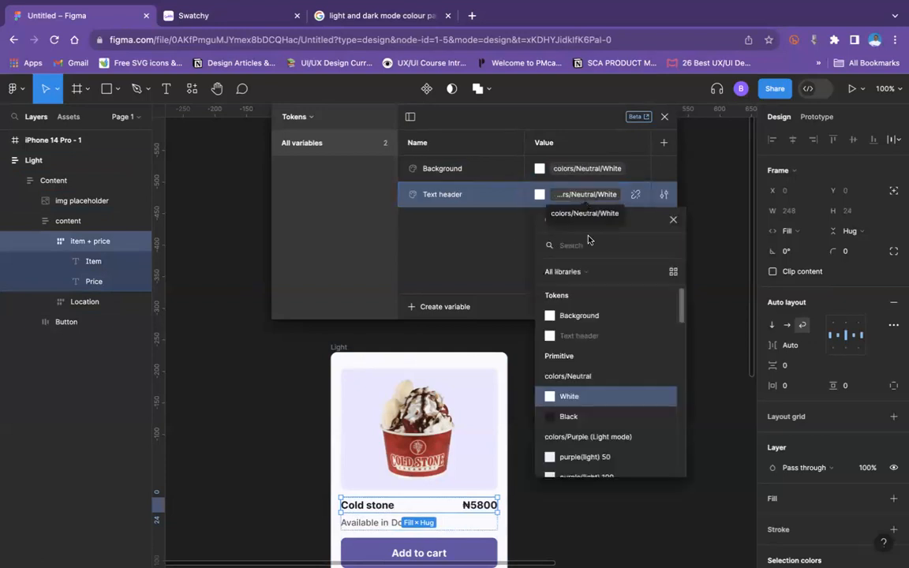
scroll(614, 402, "down", 1)
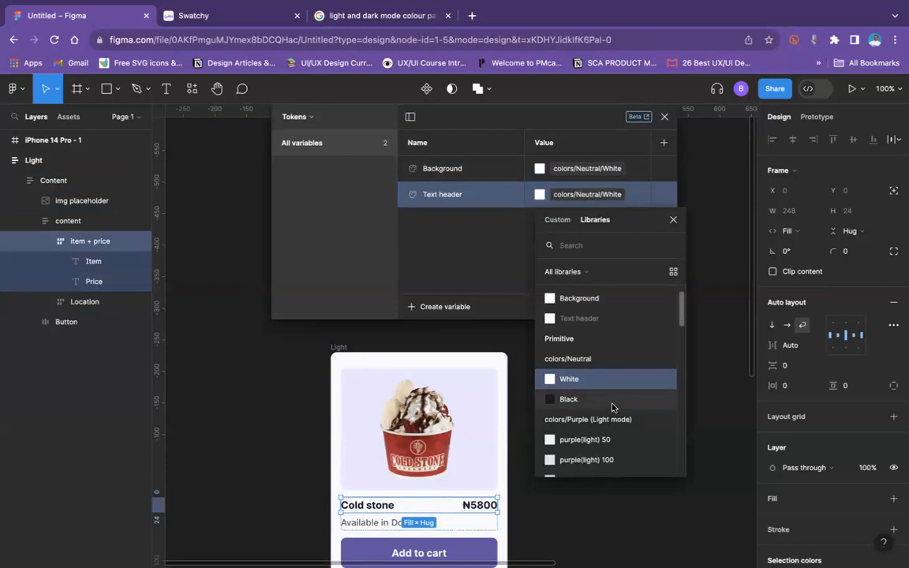
left_click(573, 398)
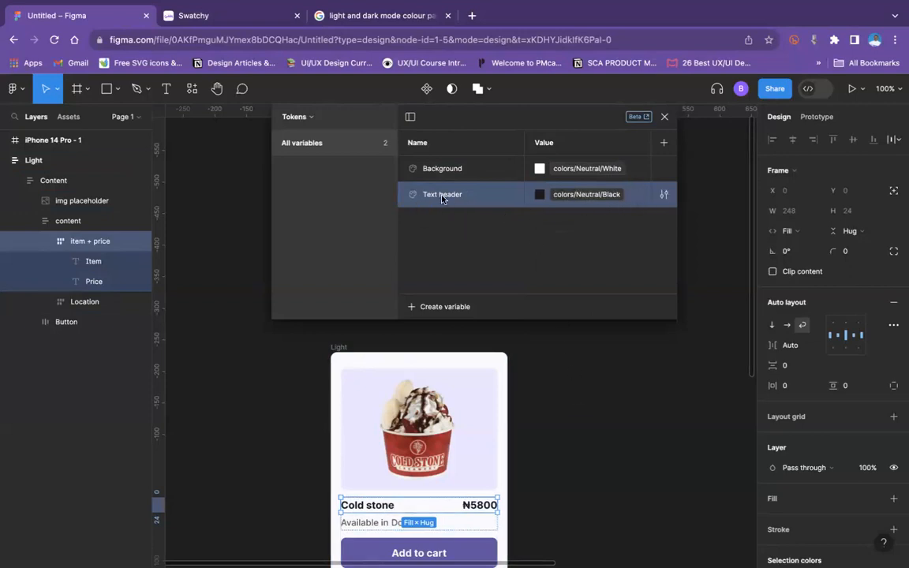
Step: Duplicate the Text header token and rename the copy "Text price"
key("shift+Return")
key("ctrl+d")
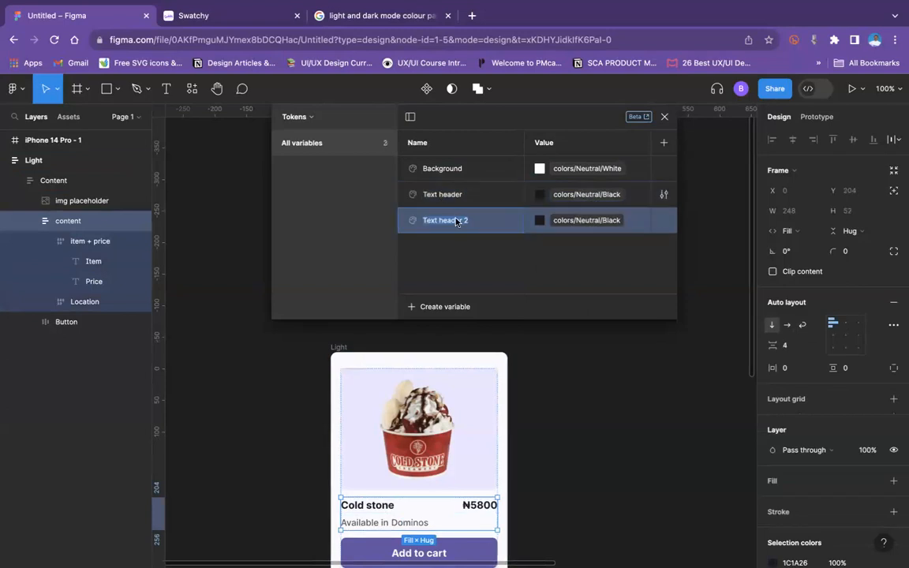
double_click(472, 220)
type("Text price")
key("Return")
Step: Duplicate the Text price token and rename the copy "Text description"
key("ctrl+d")
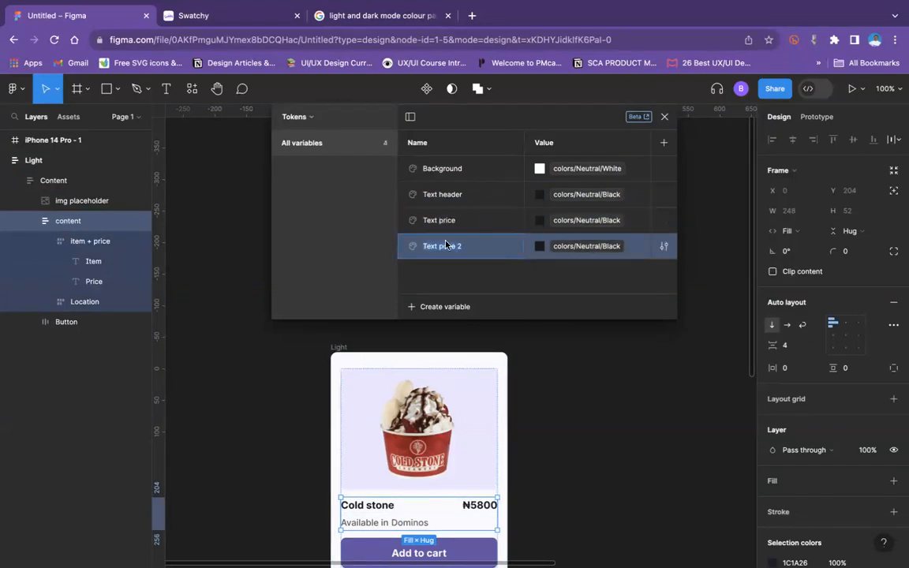
left_click(443, 247)
type("Text description")
Step: Link the Text description token's value to the primitive colors/Grey/grey 700
left_click(608, 246)
scroll(592, 427, "down", 10)
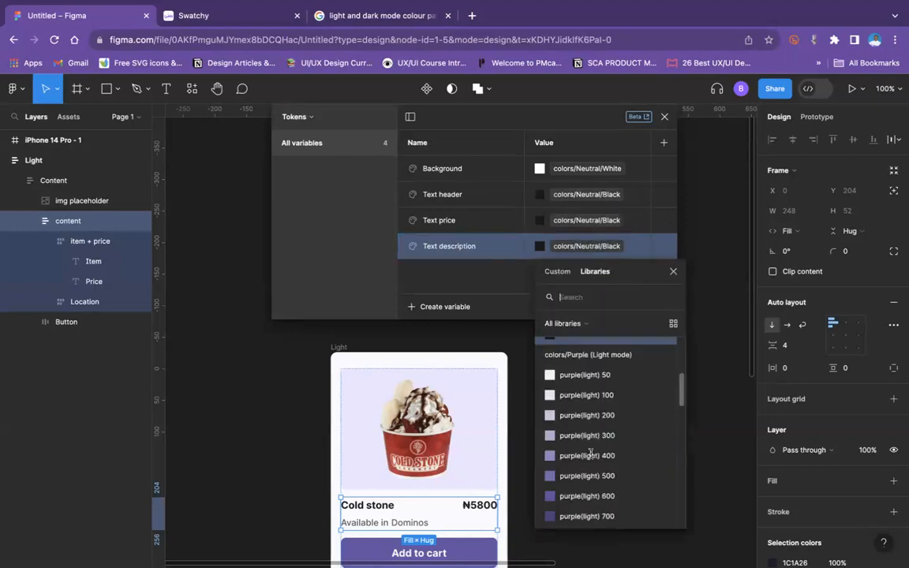
scroll(592, 458, "down", 4)
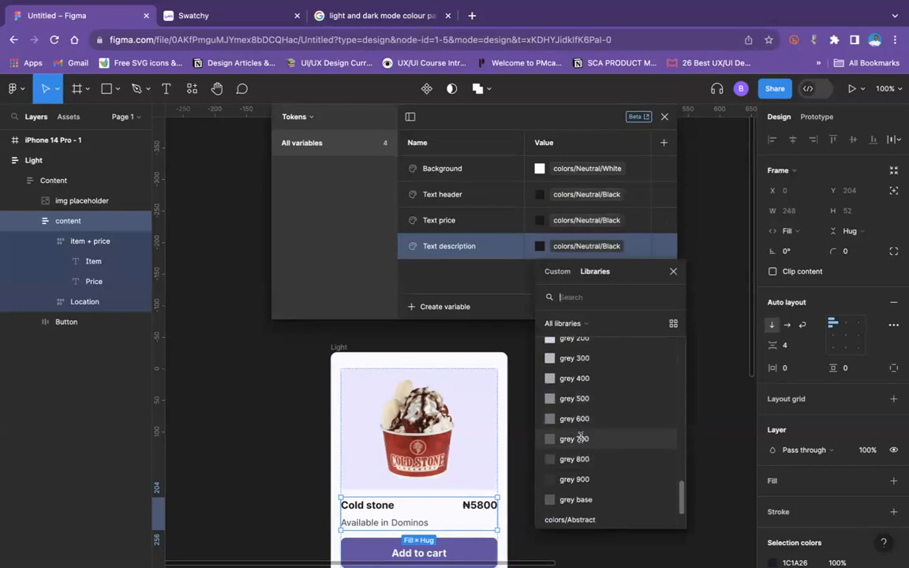
left_click(581, 440)
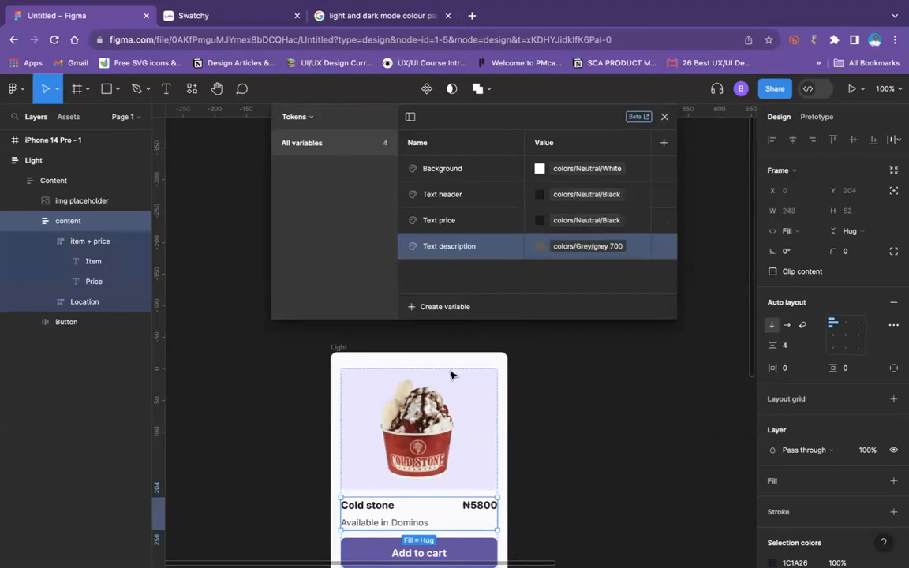
Step: Duplicate the Text description token and rename the copy "Button backgrond"
scroll(453, 376, "up", 1)
scroll(456, 414, "down", 5)
scroll(460, 409, "up", 3)
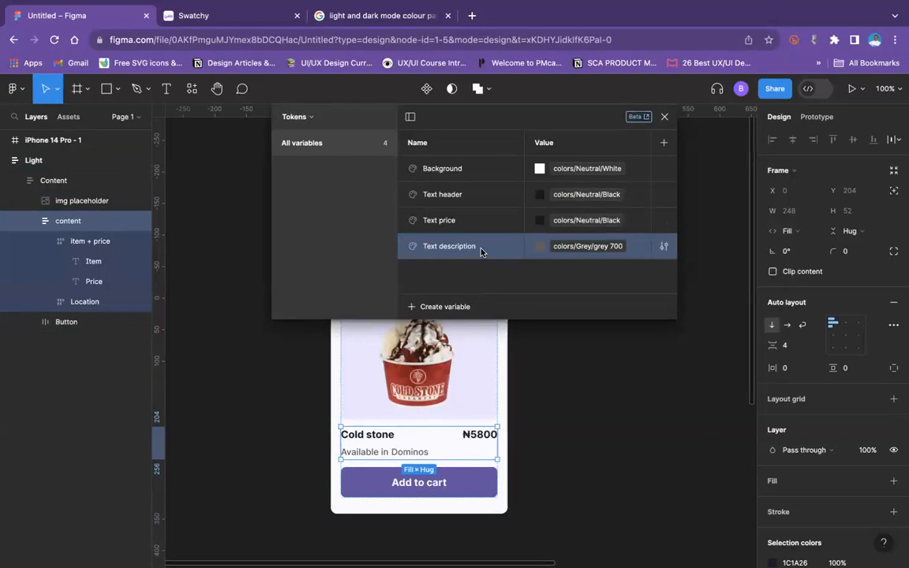
key("super+d")
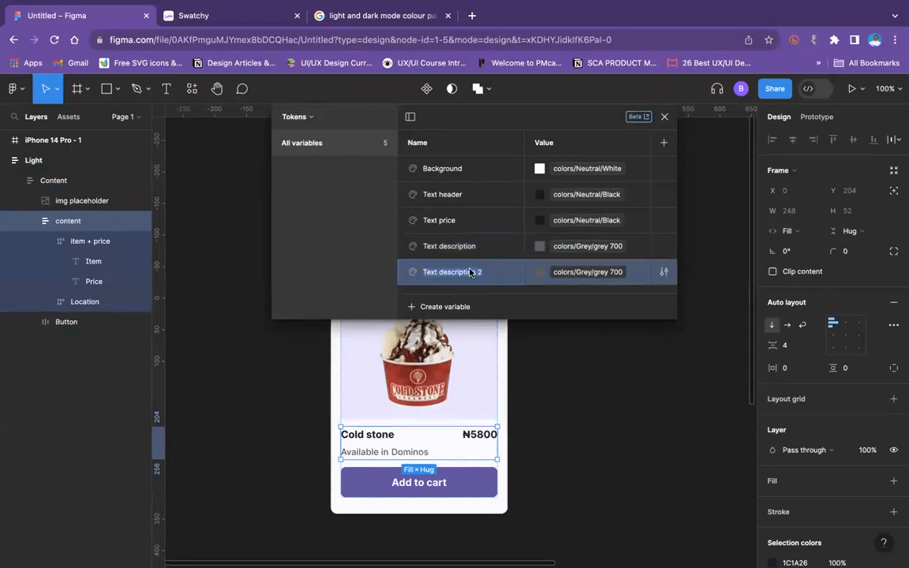
type("Button")
Step: Link the Button backgrond token's value to the primitive purple(light) base in the colors/Purple (Light mode) group
left_click(584, 271)
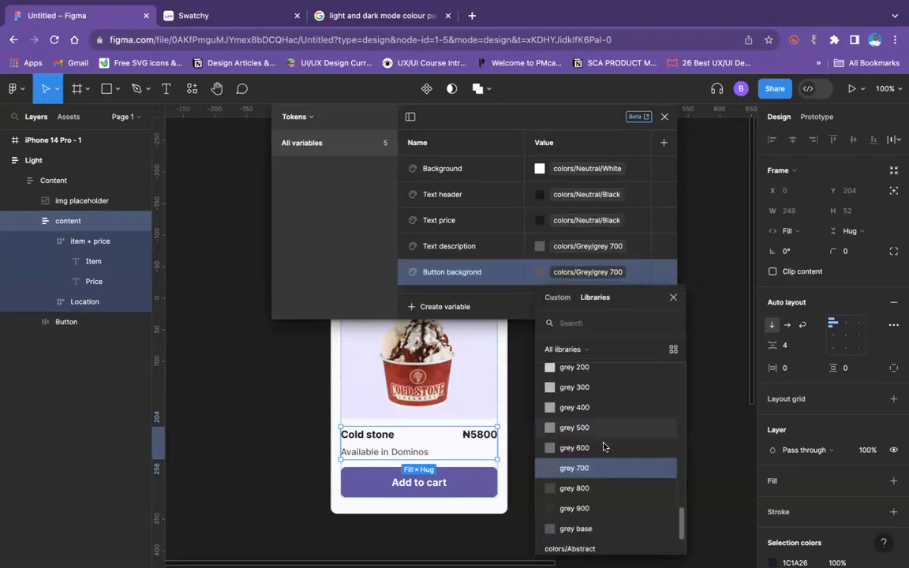
scroll(603, 447, "down", 2)
scroll(603, 447, "up", 10)
scroll(603, 450, "down", 8)
scroll(597, 474, "up", 8)
scroll(597, 481, "down", 3)
scroll(598, 489, "up", 3)
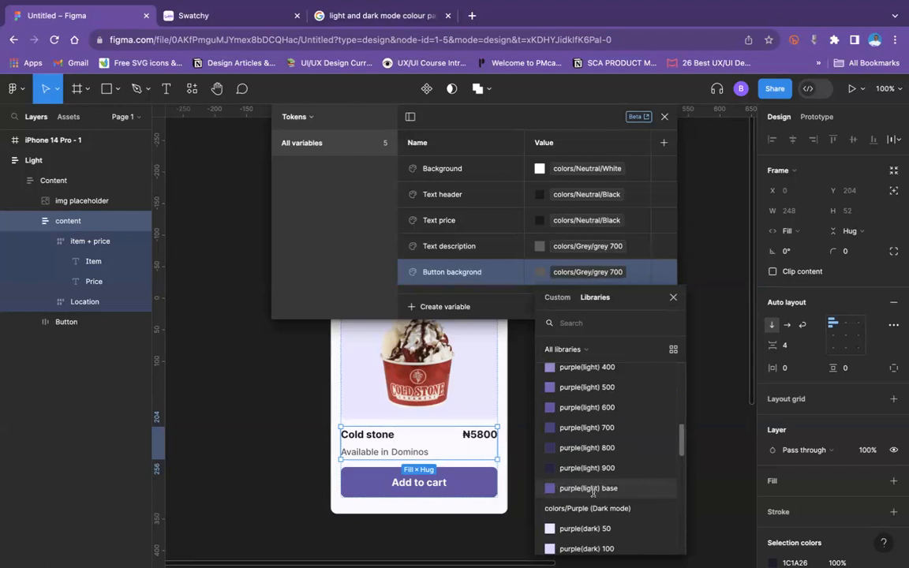
left_click(593, 489)
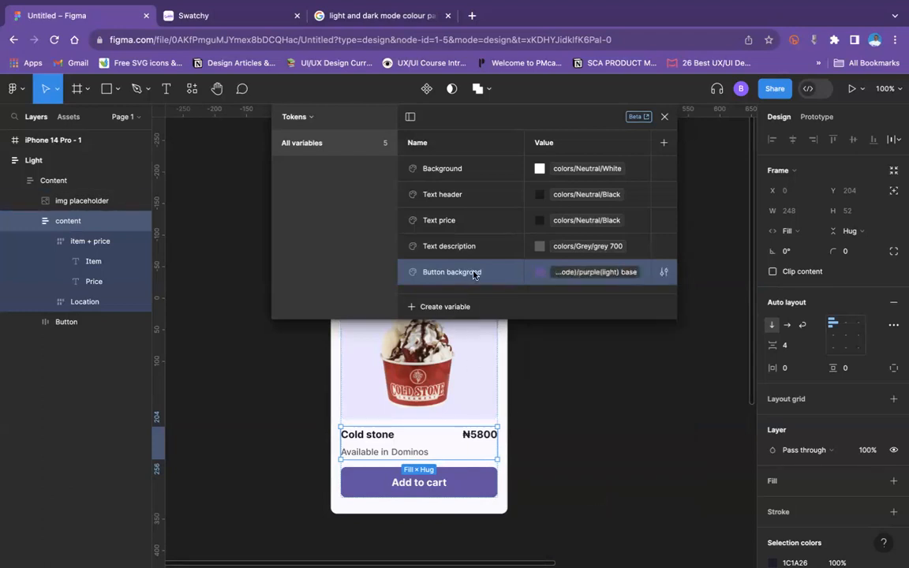
Step: Duplicate the Button backgrond token and rename the copy "Button text"
key("ctrl+d")
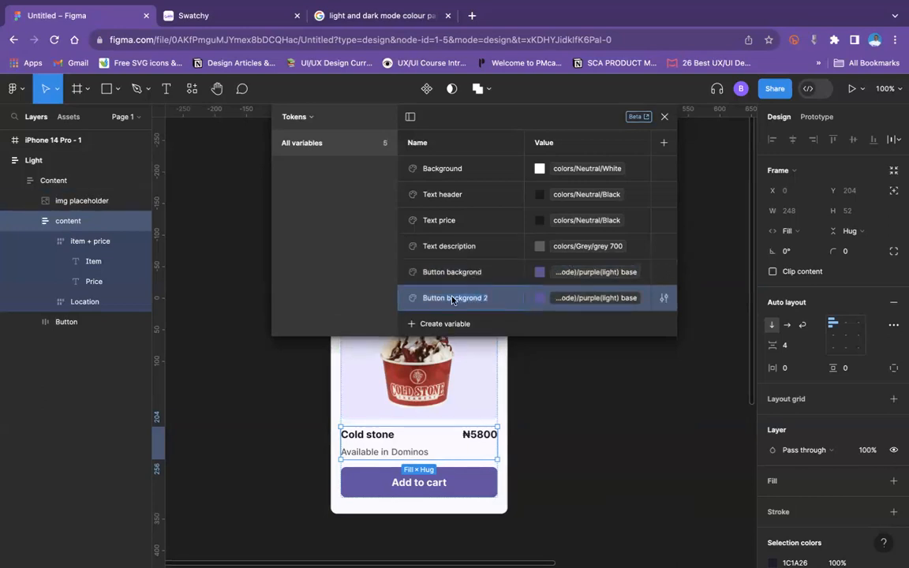
left_click_drag(465, 297, 451, 298)
type("te")
Step: Link the Button text token's value to the Background token
left_click(603, 298)
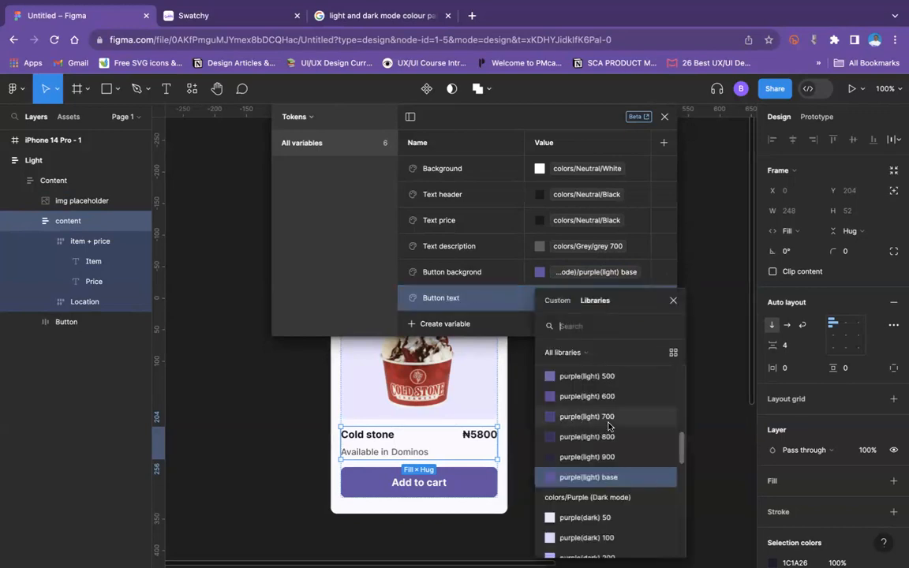
scroll(608, 426, "up", 10)
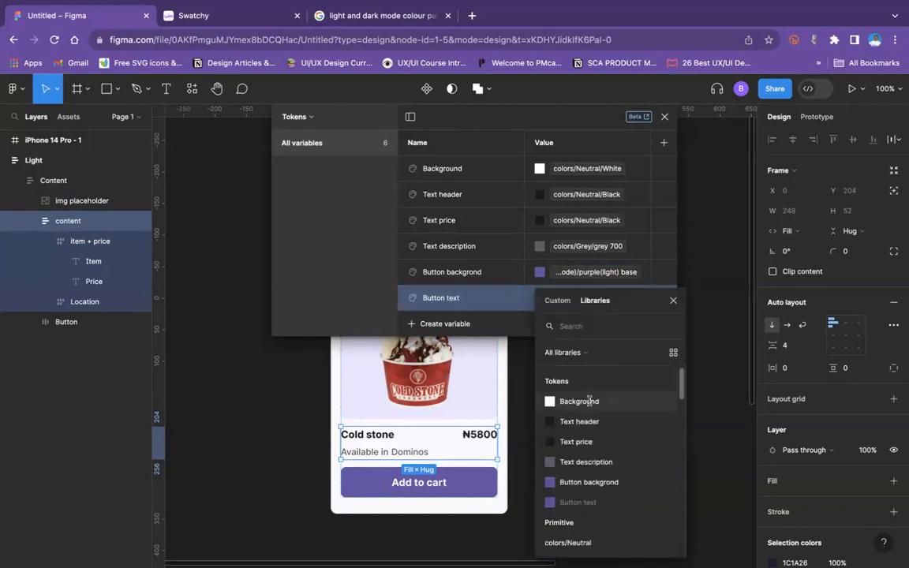
left_click(590, 401)
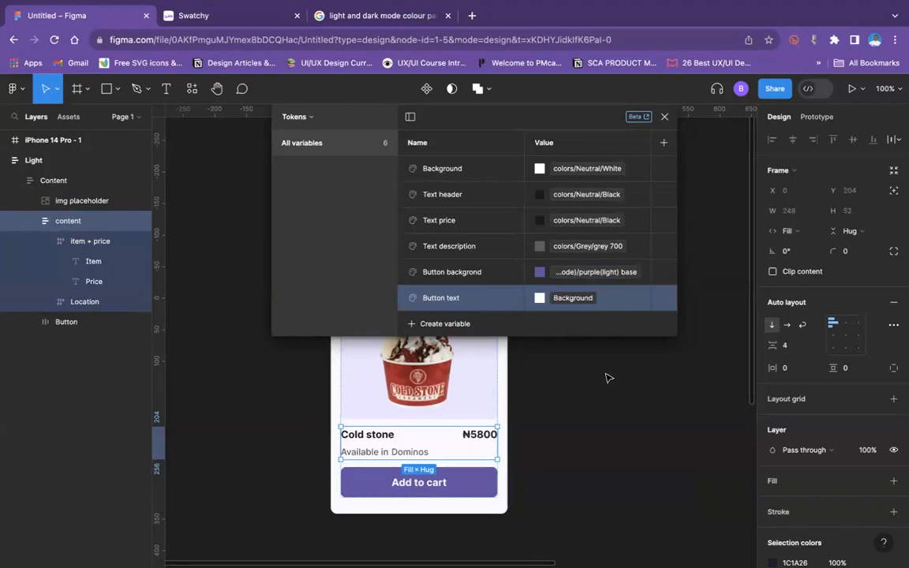
Step: Link the Button text token's value to the primitive colors/Neutral/White and deselect the card's content layer
scroll(605, 376, "up", 3)
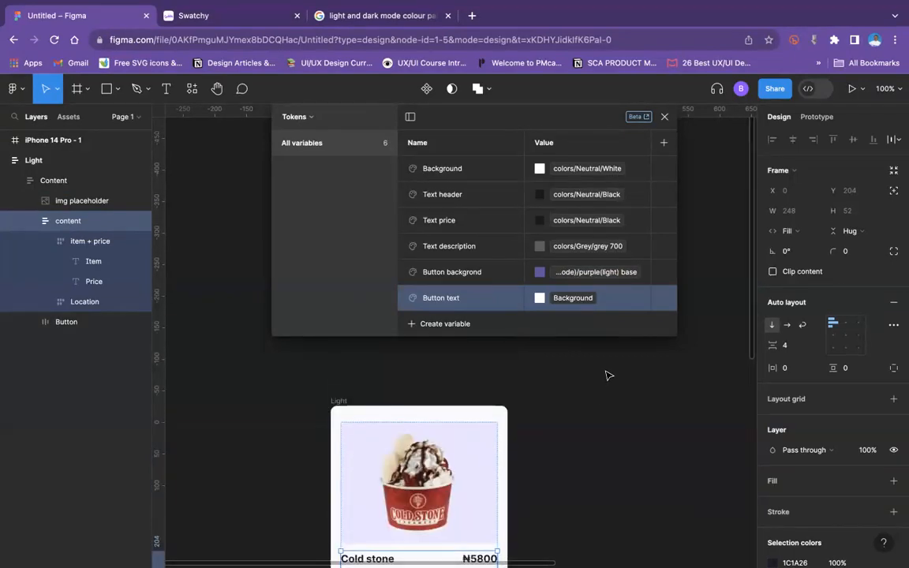
left_click(590, 298)
scroll(604, 466, "down", 3)
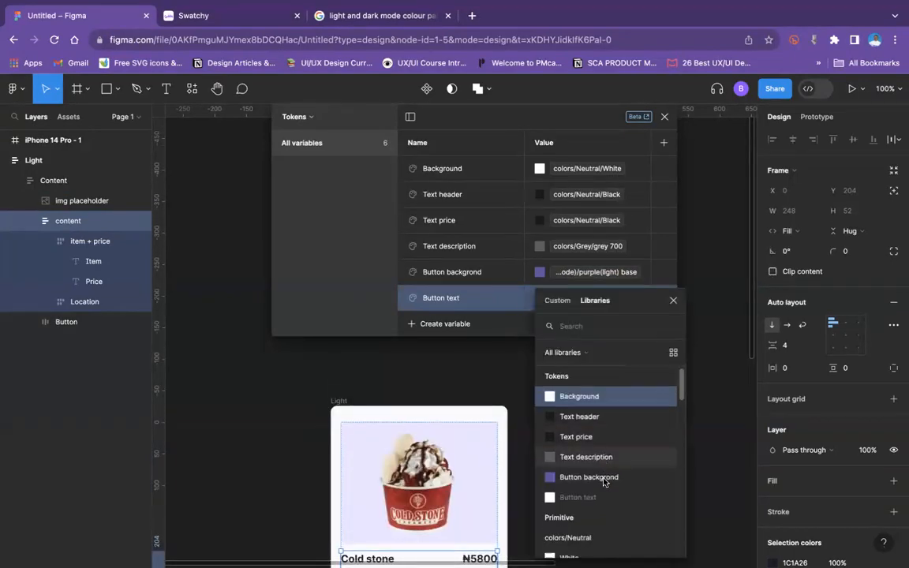
left_click(570, 438)
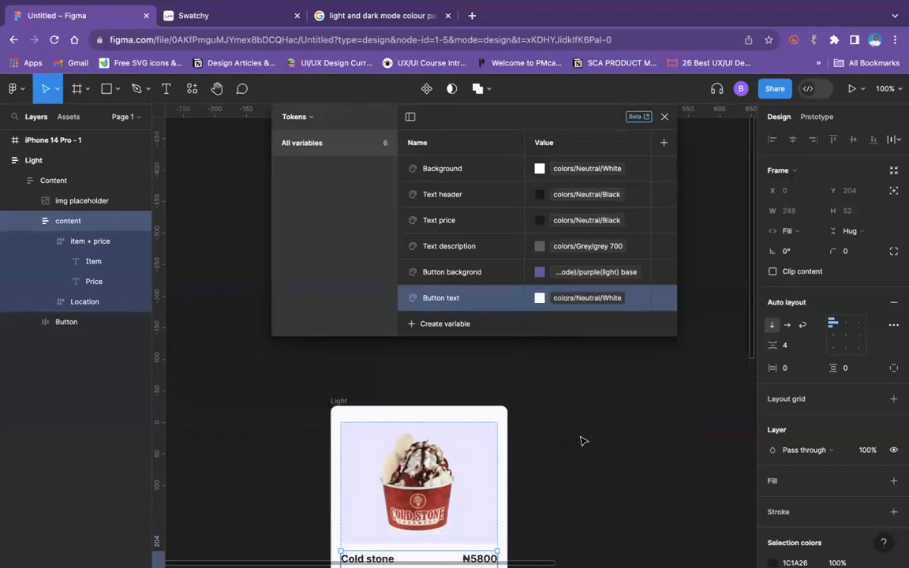
left_click(586, 409)
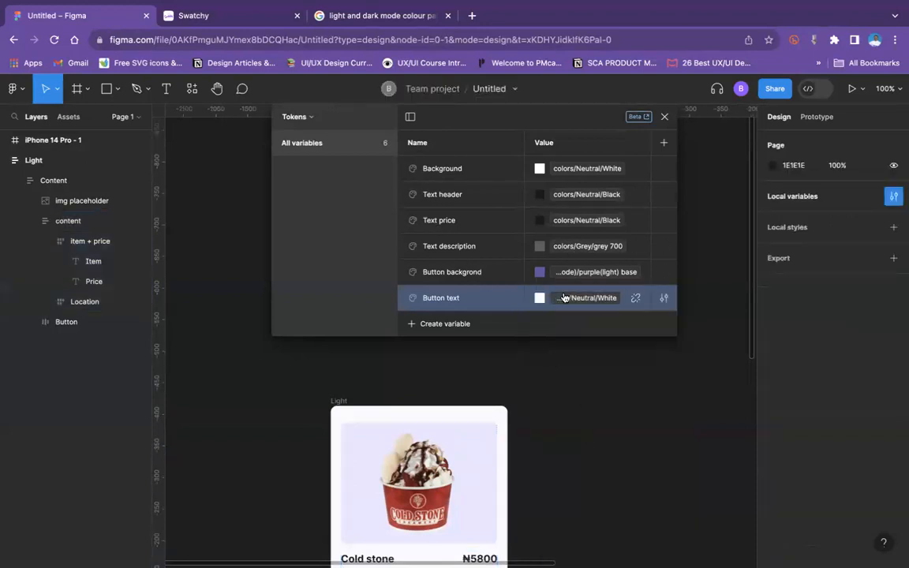
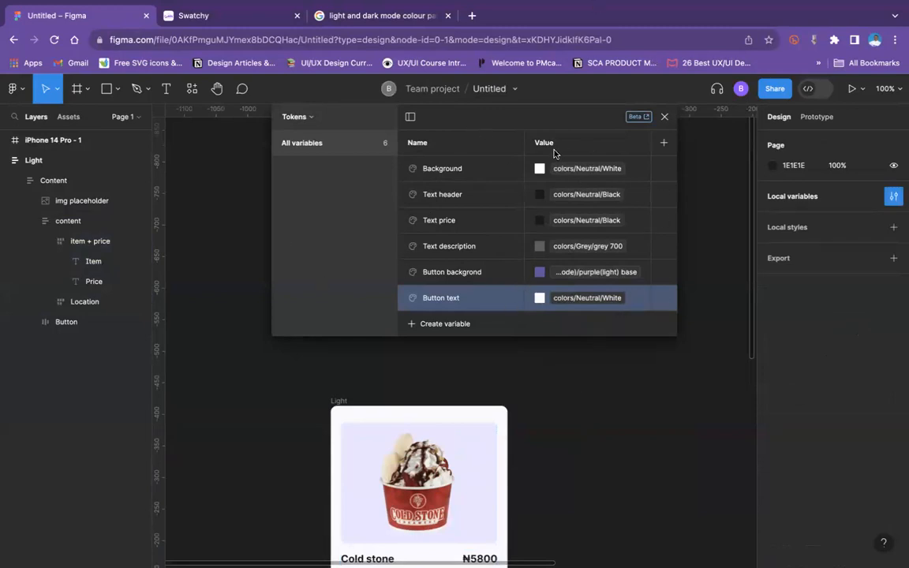
Step: Add a second variable mode to the Tokens collection and name the two modes Light and Dark
left_click(664, 144)
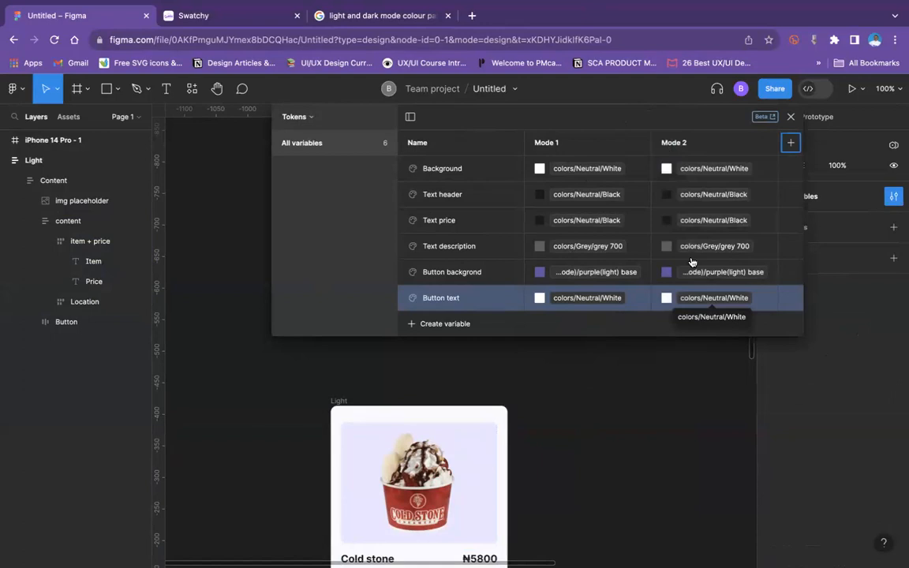
double_click(551, 143)
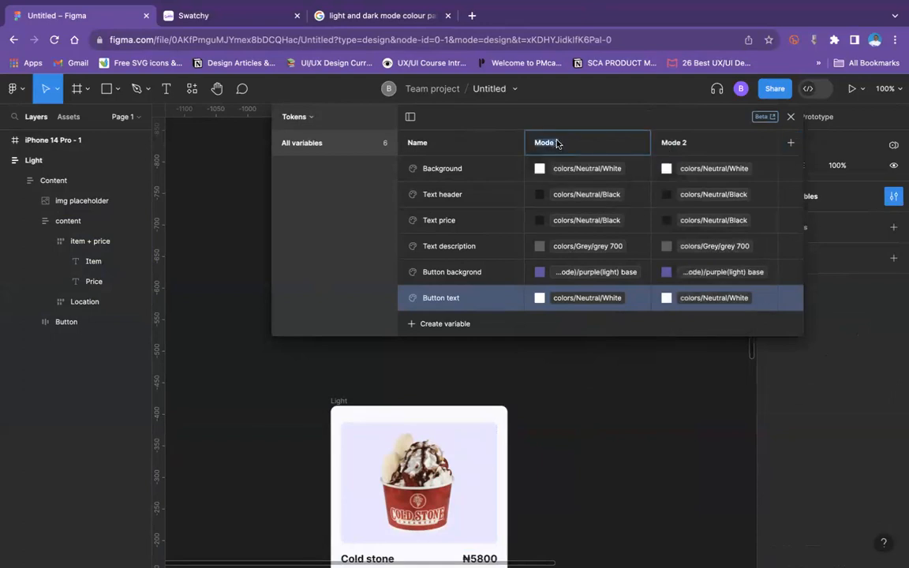
type("Light")
double_click(685, 149)
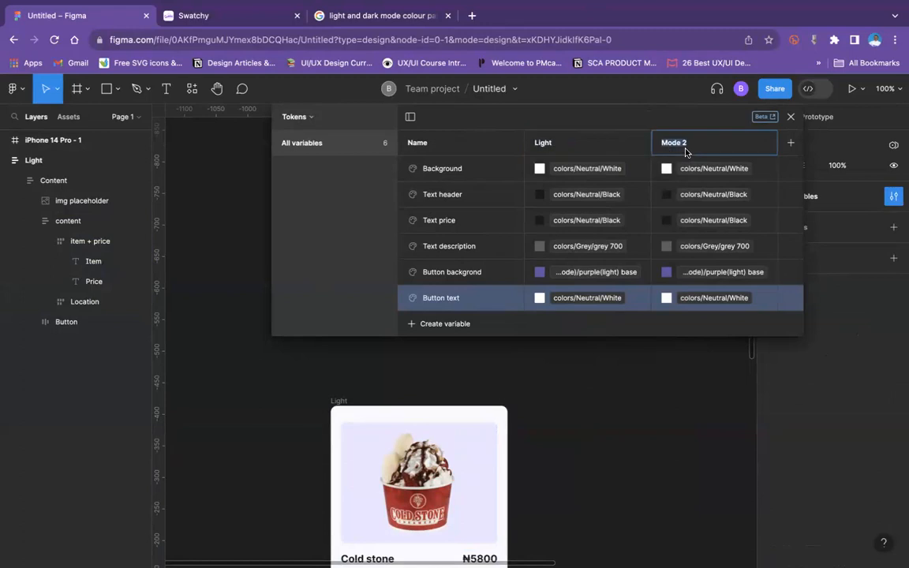
type("Dark")
Step: Link the Dark values of the Background token to colors/Neutral/Black and of the Text header token to colors/Grey/grey 50
left_click(707, 169)
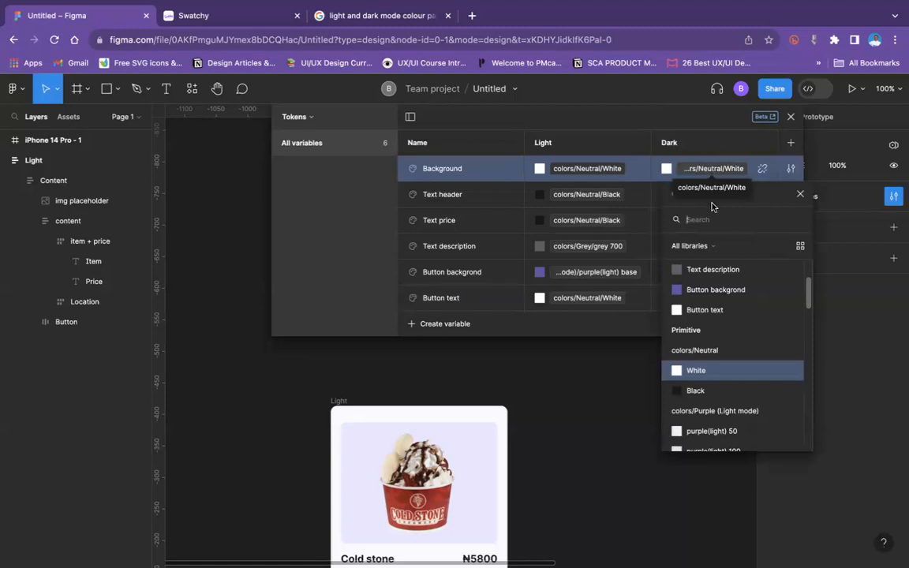
left_click(713, 392)
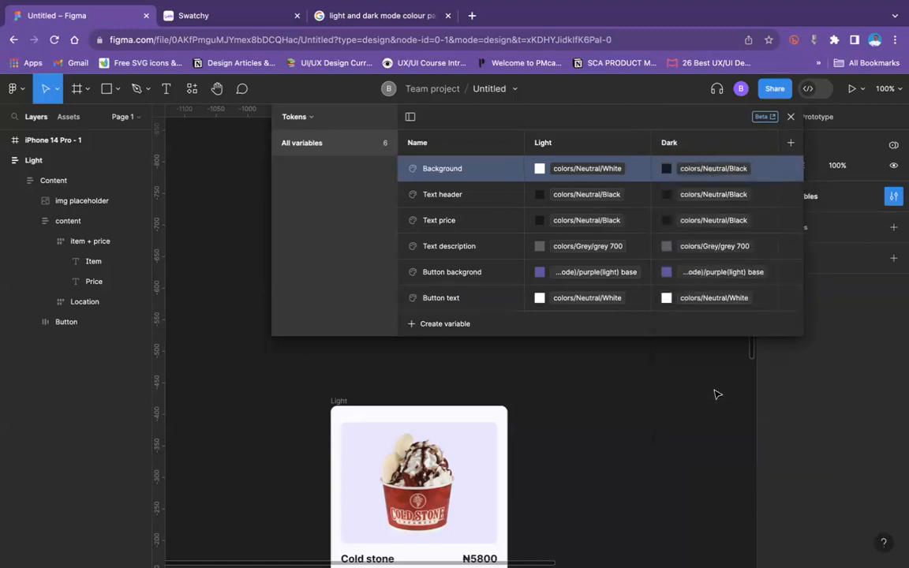
left_click(714, 194)
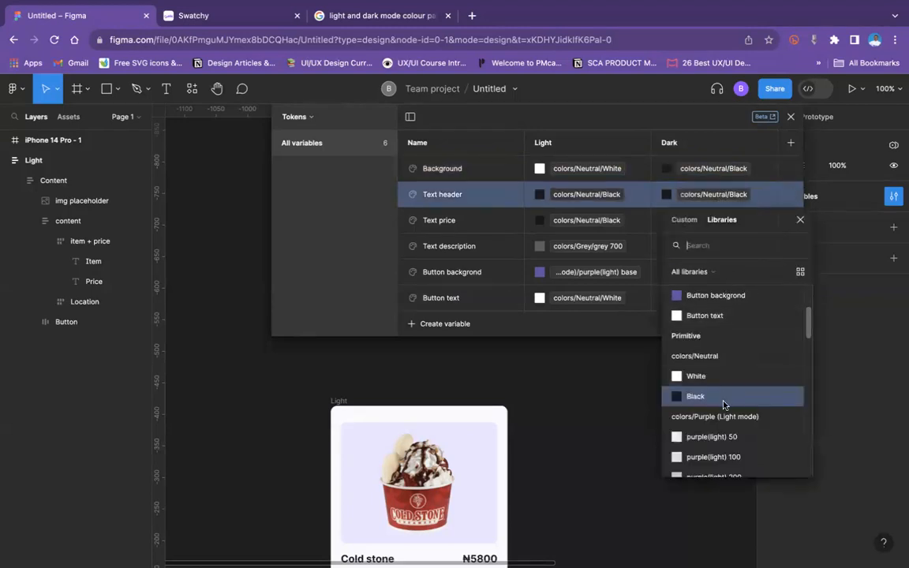
scroll(727, 420, "down", 5)
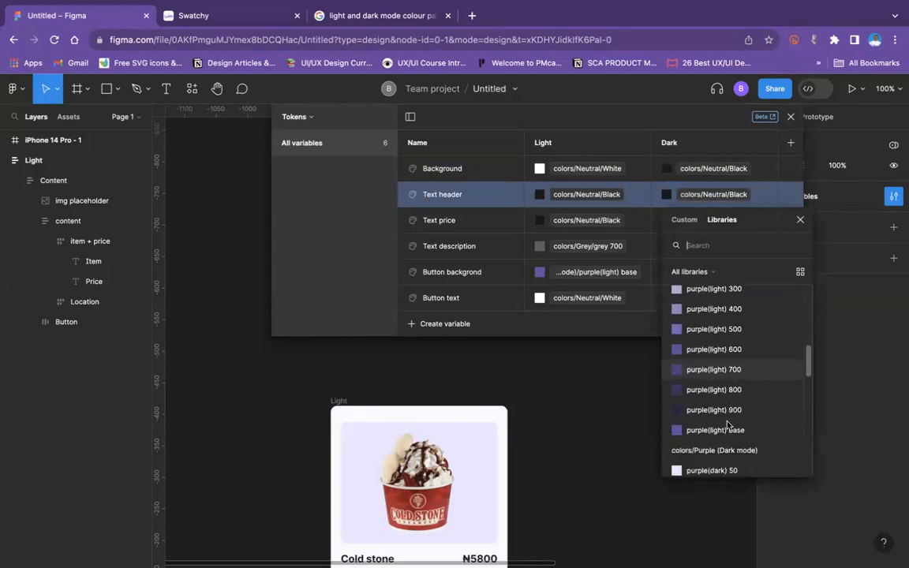
scroll(728, 426, "down", 4)
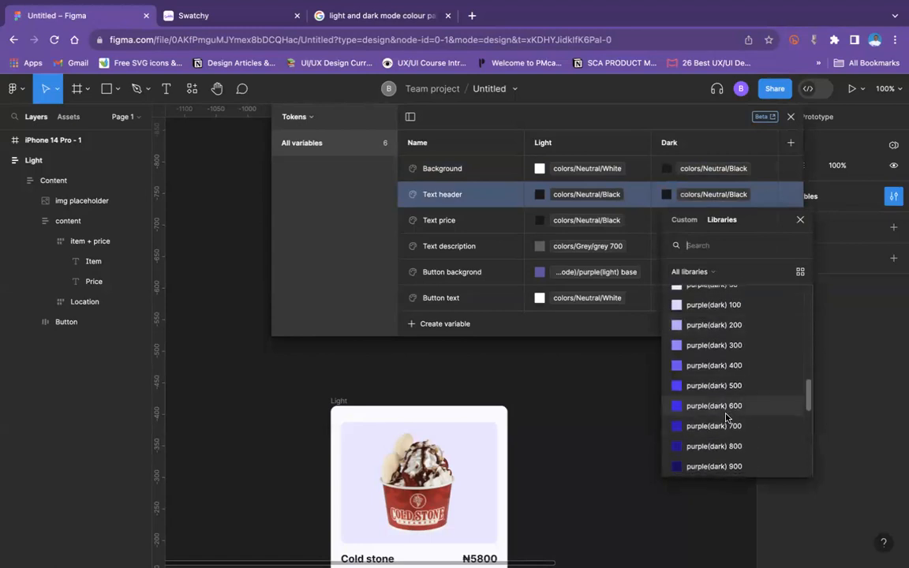
scroll(728, 410, "down", 6)
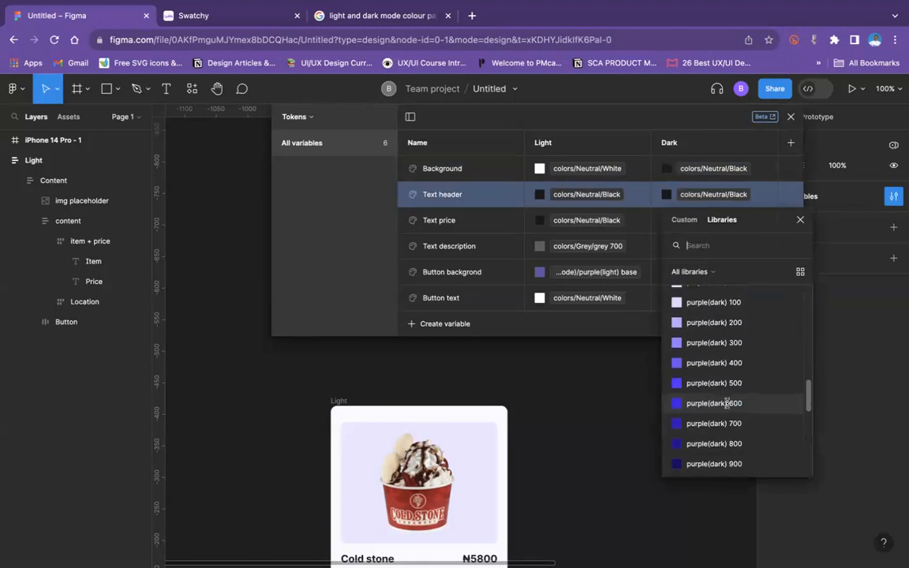
scroll(718, 399, "up", 5)
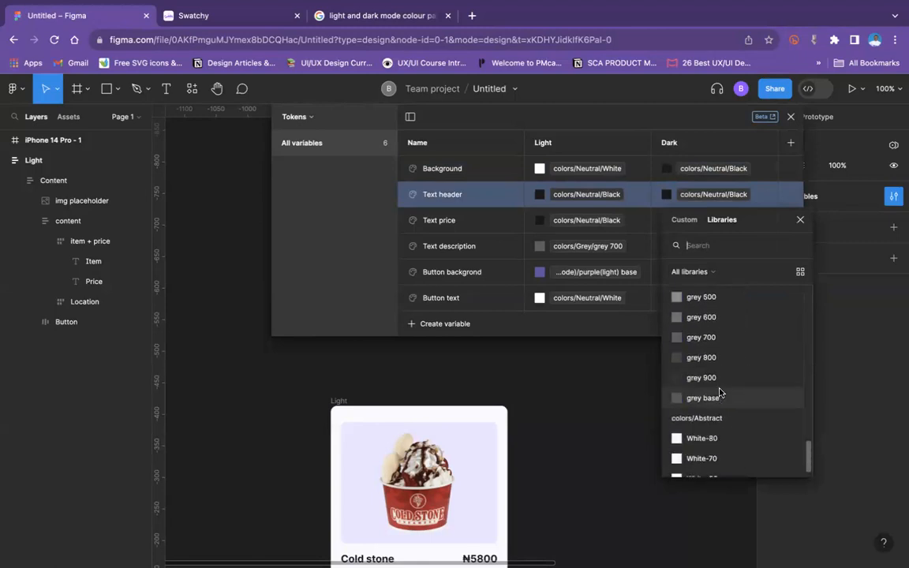
scroll(701, 312, "up", 1)
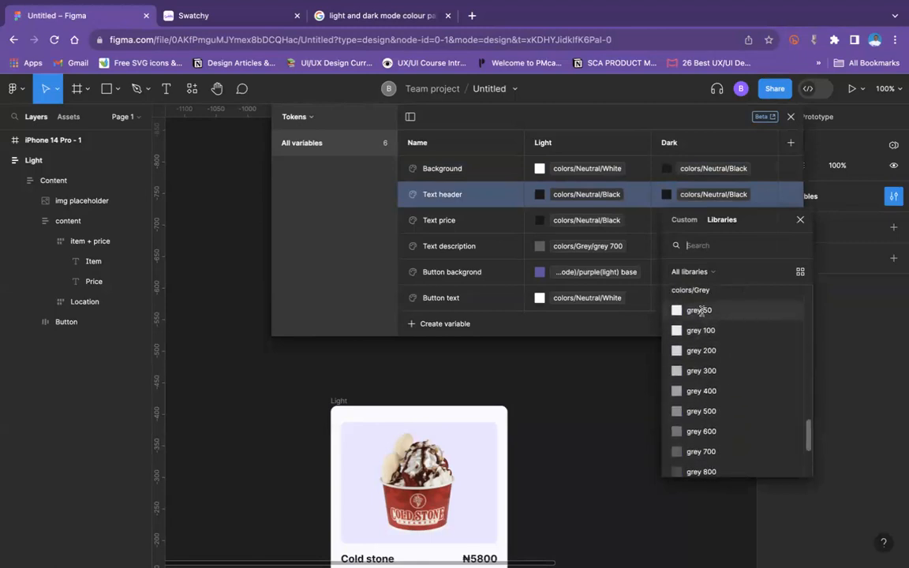
left_click(703, 313)
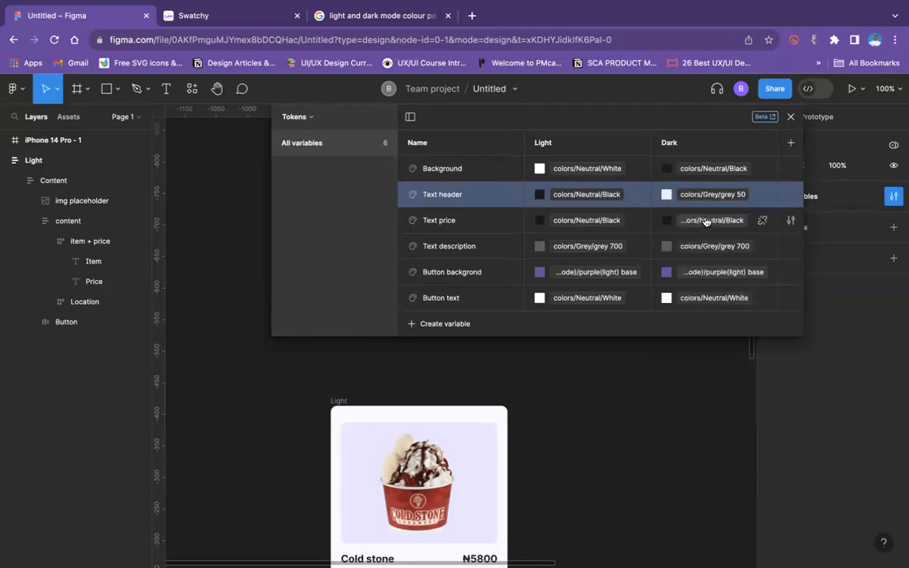
Step: Link the Text price token's Dark value to the primitive colors/Grey/grey 50
left_click(705, 223)
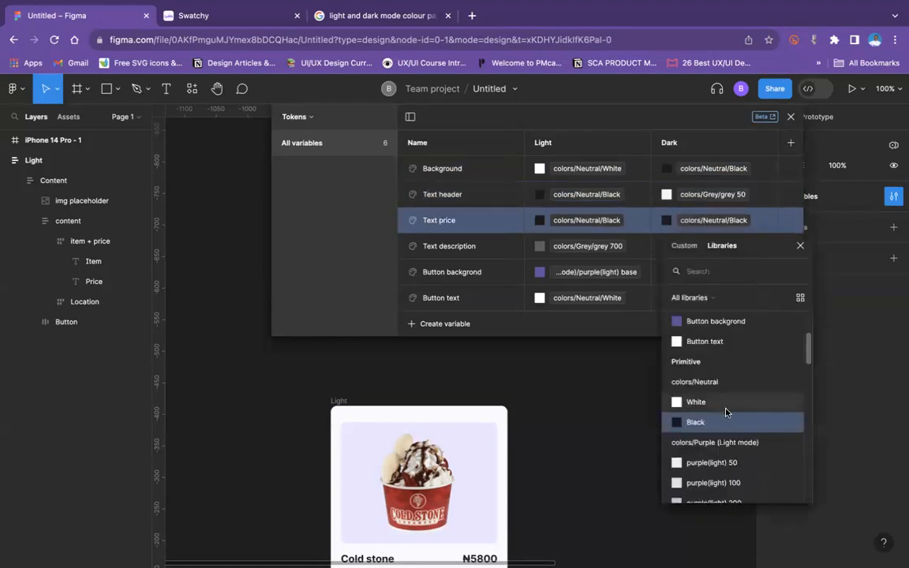
scroll(728, 422, "down", 3)
scroll(728, 424, "down", 5)
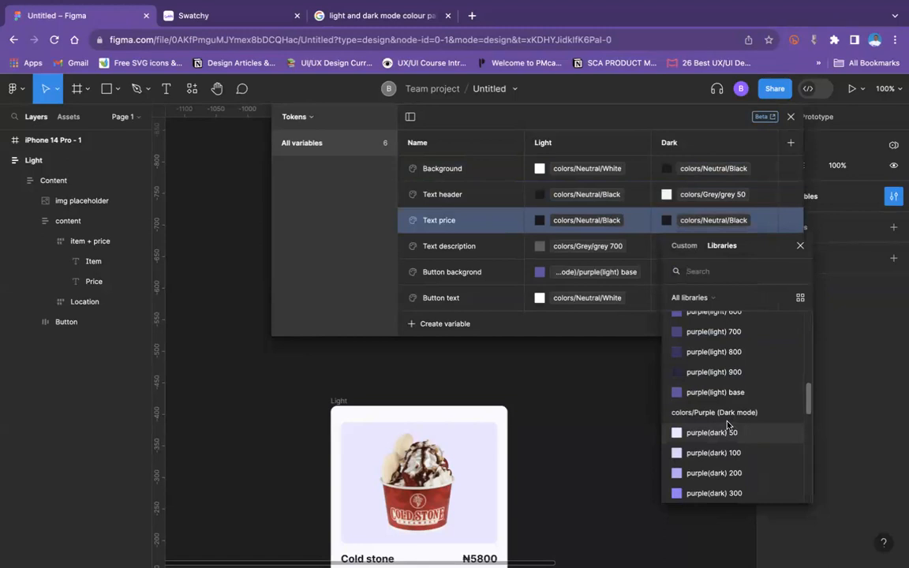
scroll(731, 427, "down", 3)
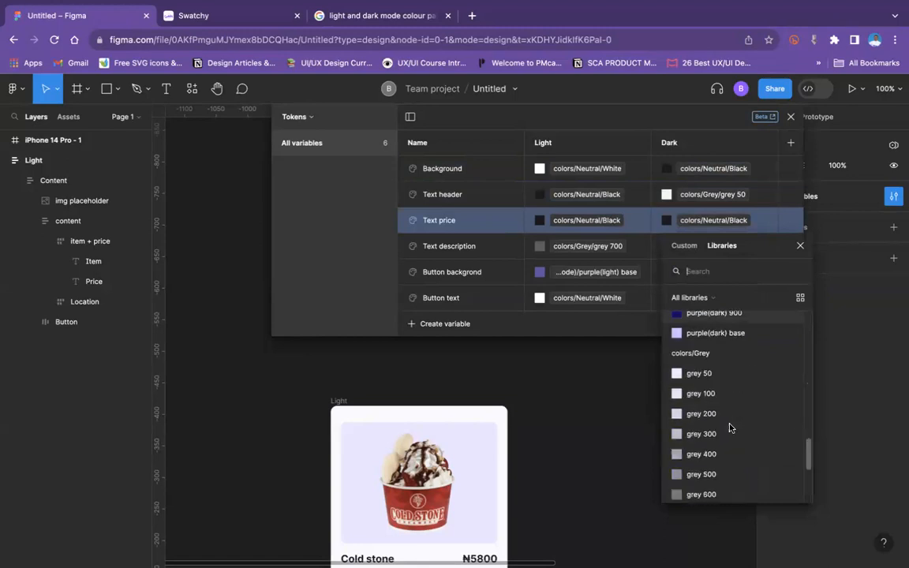
left_click(715, 372)
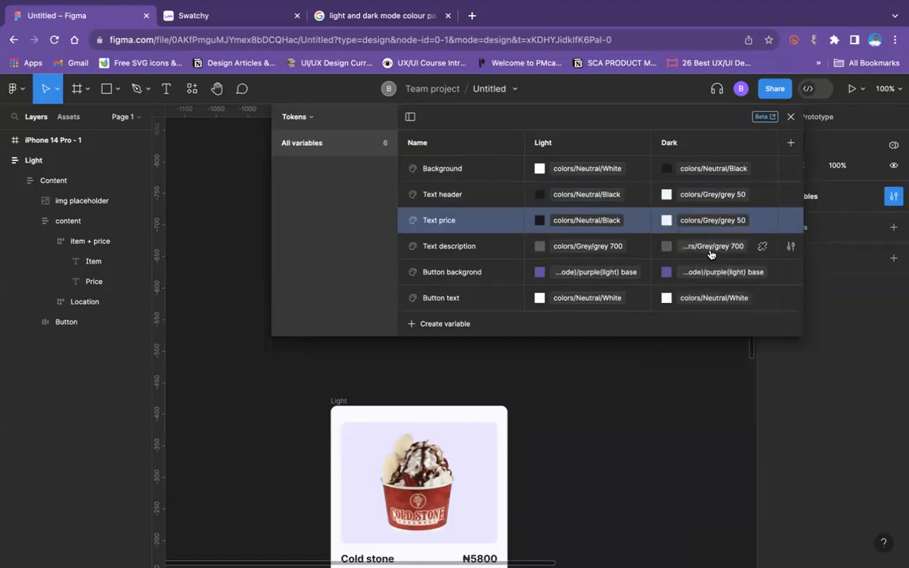
Step: Link the Text description token's Dark value to the primitive colors/Abstract/White-60
scroll(488, 399, "down", 4)
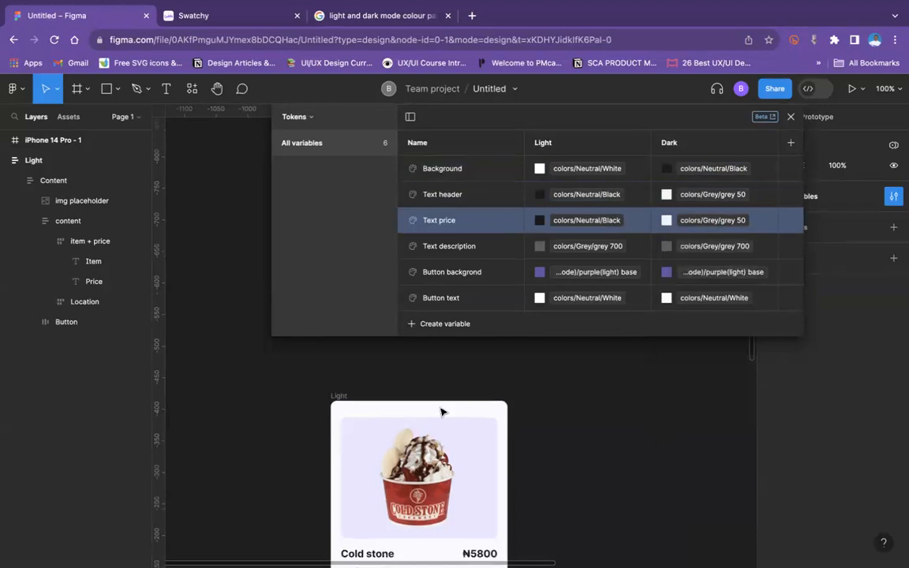
left_click(708, 251)
left_click(708, 250)
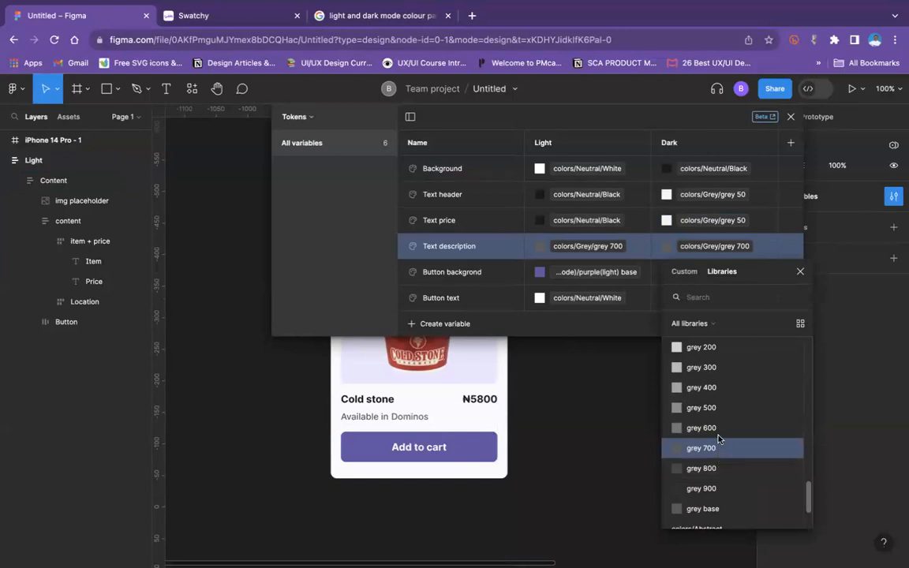
scroll(719, 439, "up", 3)
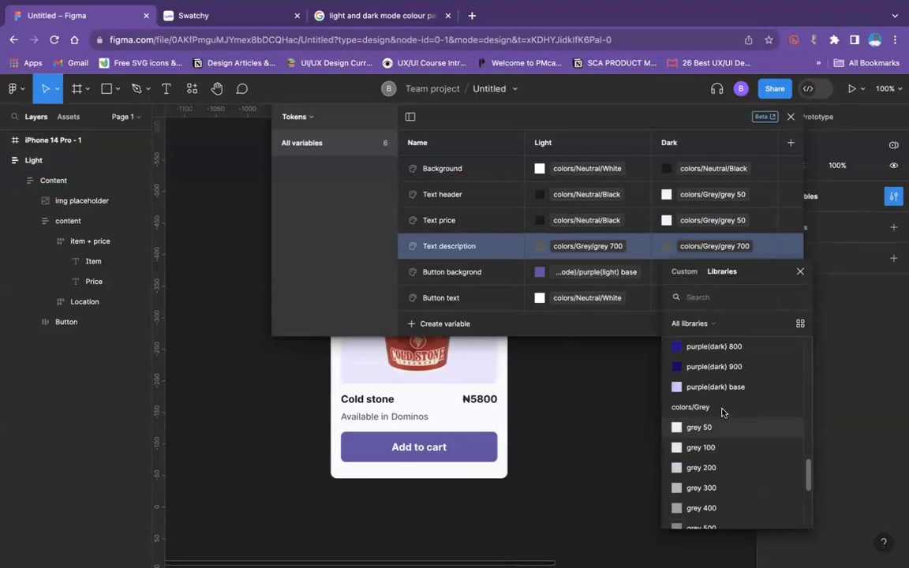
scroll(718, 406, "up", 10)
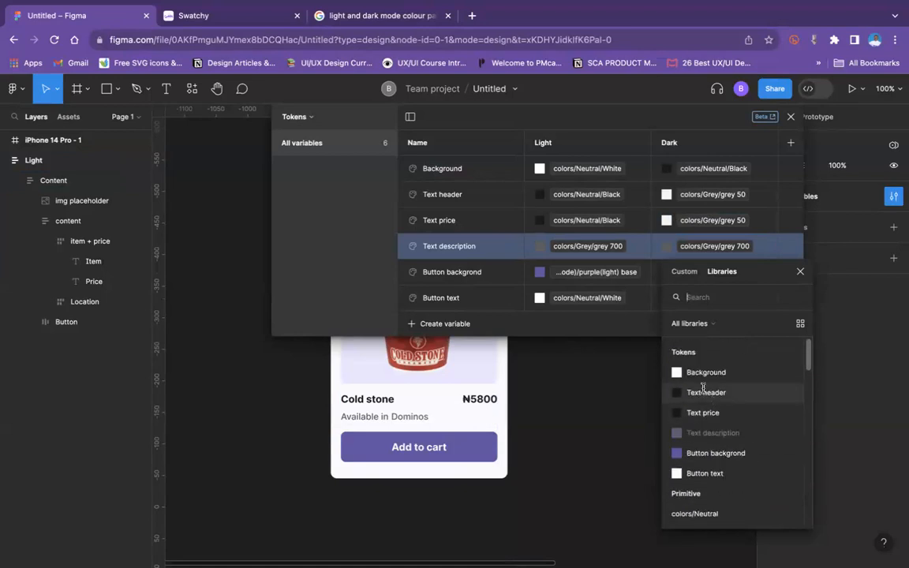
scroll(704, 391, "down", 10)
scroll(719, 442, "down", 12)
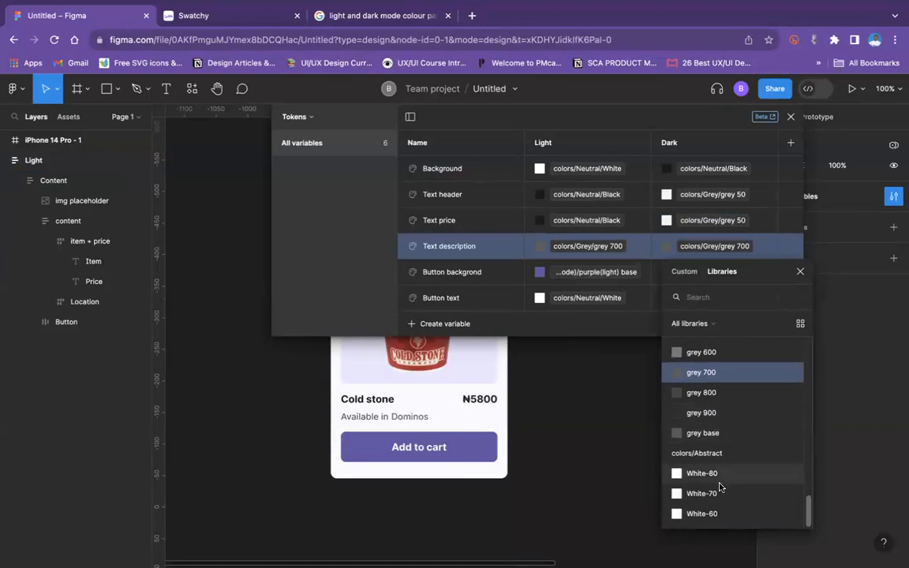
left_click(718, 516)
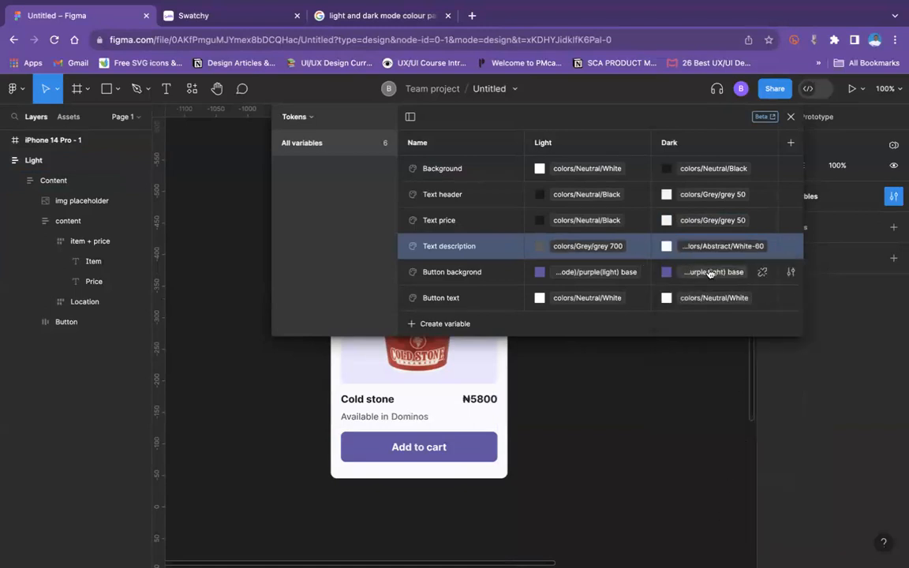
Step: Link the Button backgrond token's Dark value to purple(dark) base in the colors/Purple (Dark mode) group
left_click(655, 272)
scroll(716, 450, "down", 3)
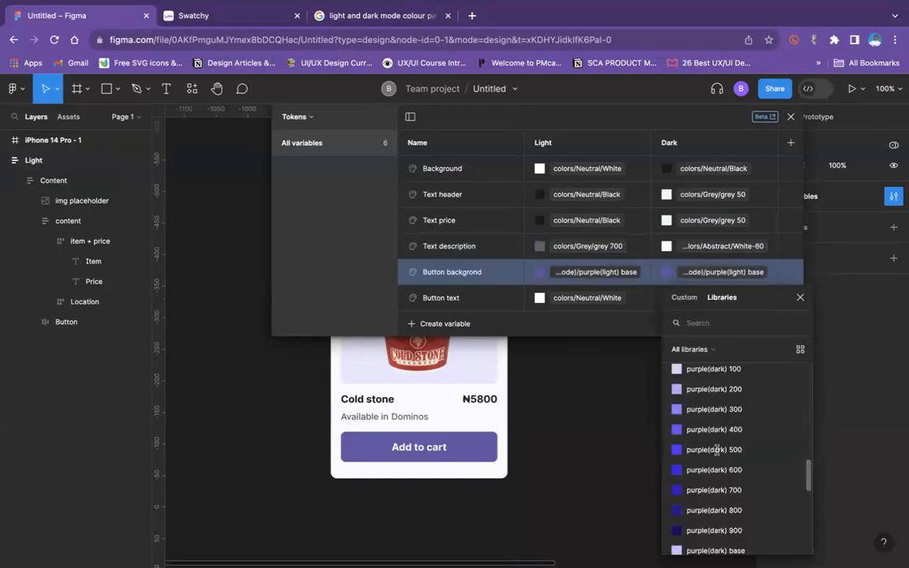
scroll(690, 380, "up", 1)
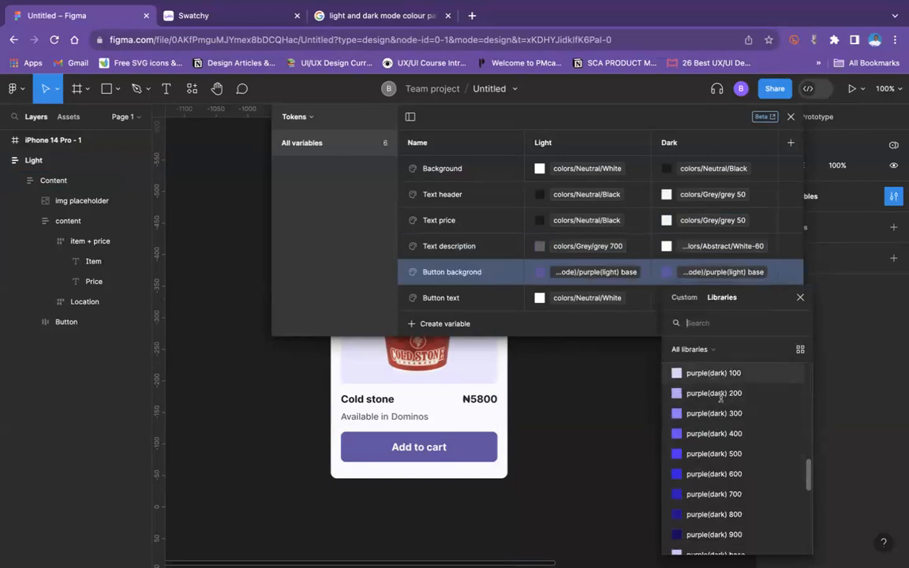
left_click(713, 524)
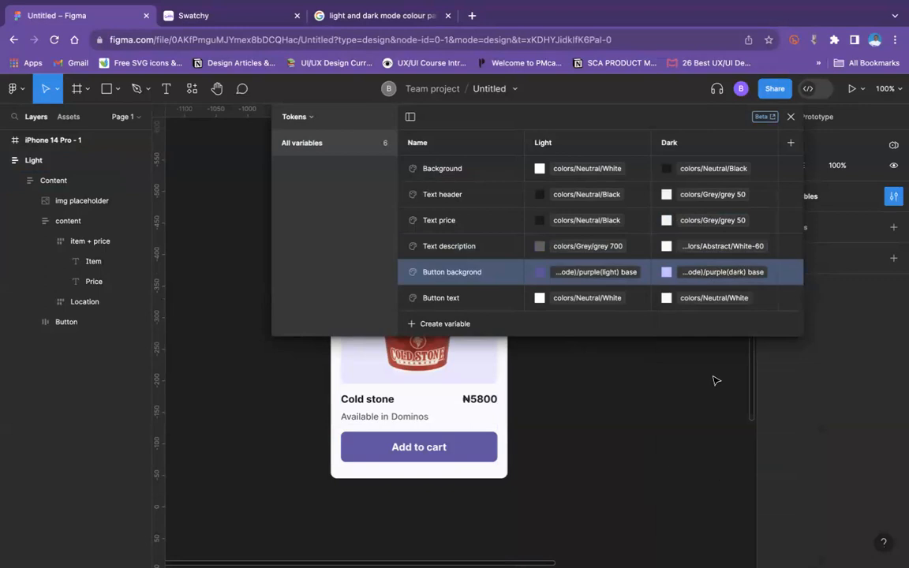
Step: Link the Button text token's Dark value to the primitive colors/Neutral/Black and close the local variables window
left_click(682, 305)
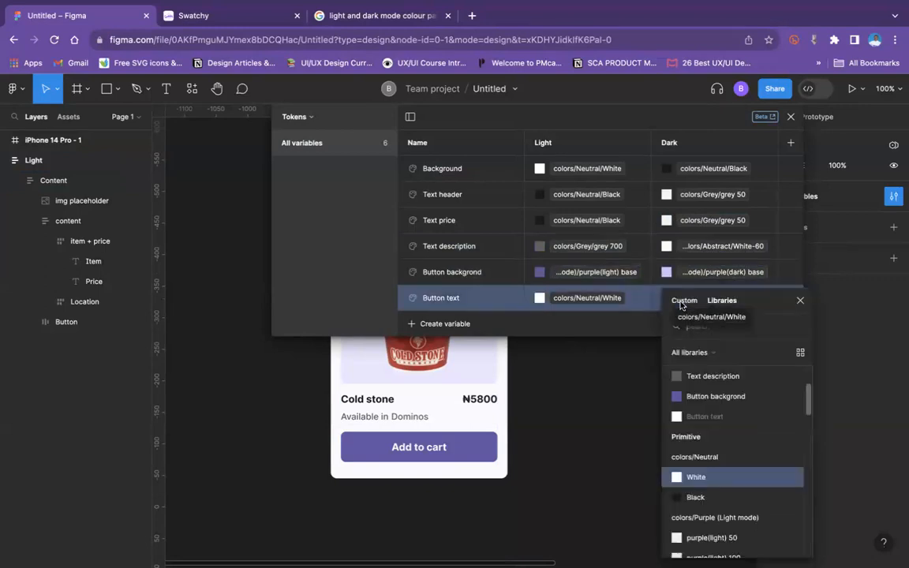
left_click(697, 498)
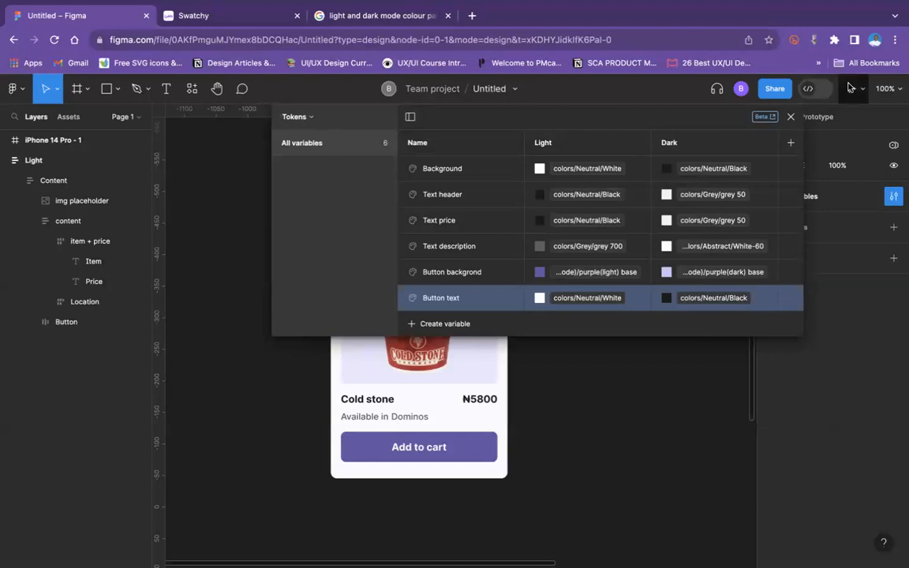
left_click(792, 119)
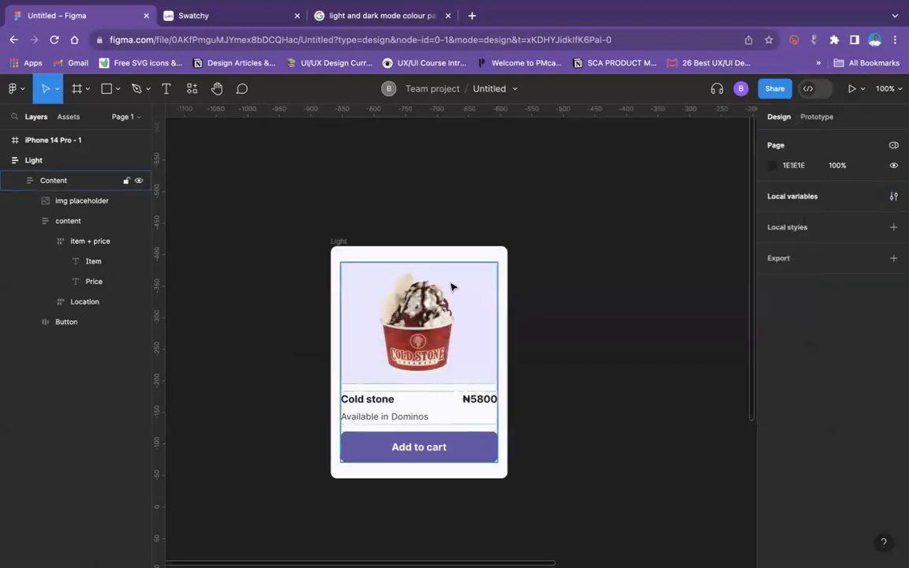
Step: Apply the Background token to the fill of the Light card frame
left_click(335, 241)
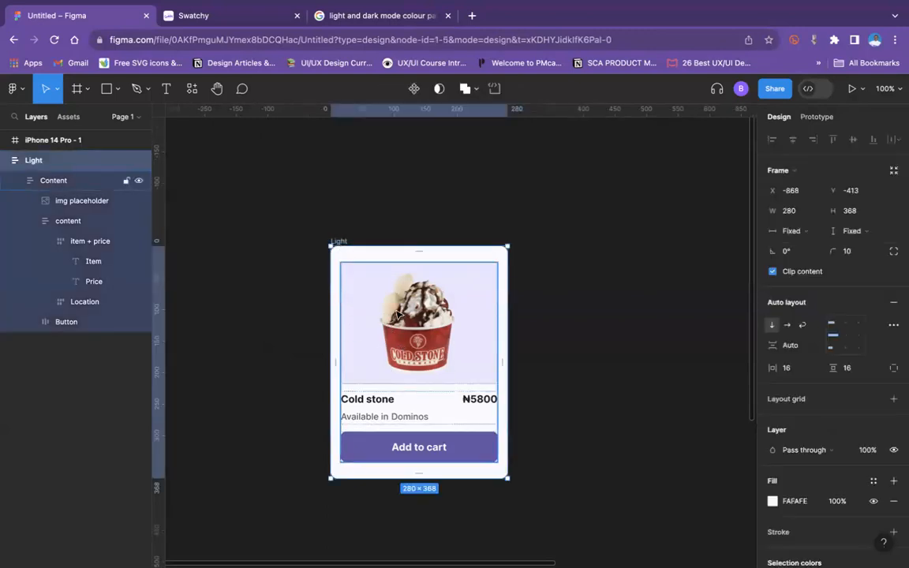
scroll(840, 392, "down", 5)
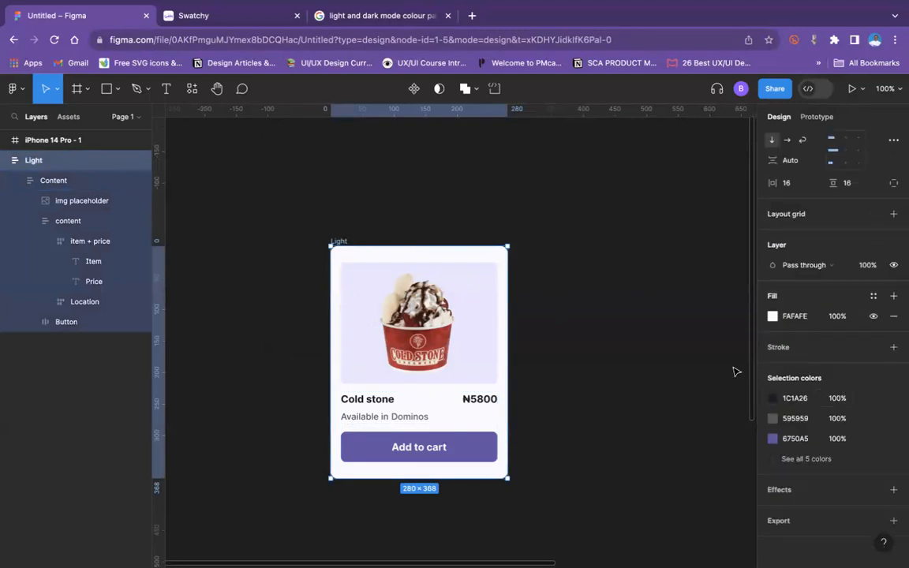
left_click(874, 296)
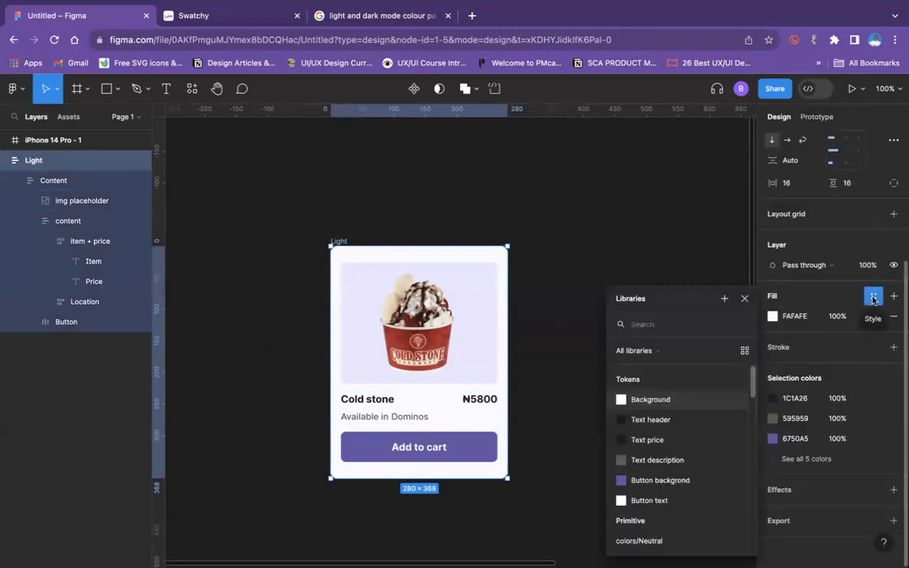
left_click(657, 402)
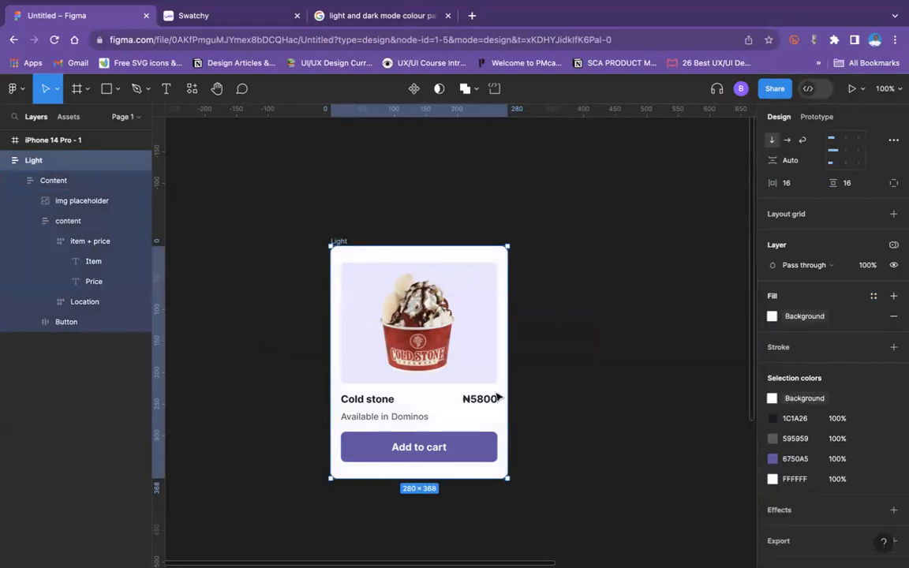
Step: Apply the Text header token to the fill of the card's "Cold stone" item text
left_click(381, 406)
double_click(381, 405)
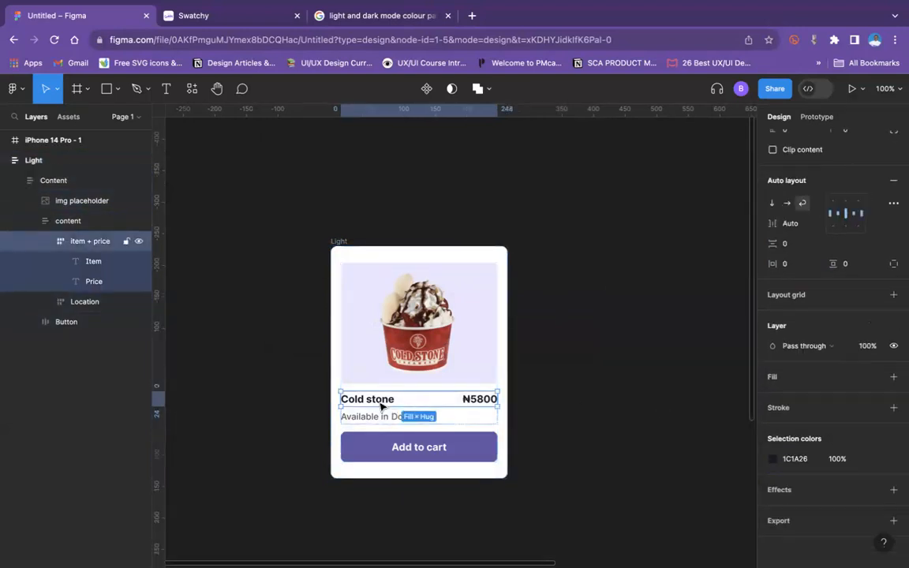
left_click(381, 406)
left_click(873, 407)
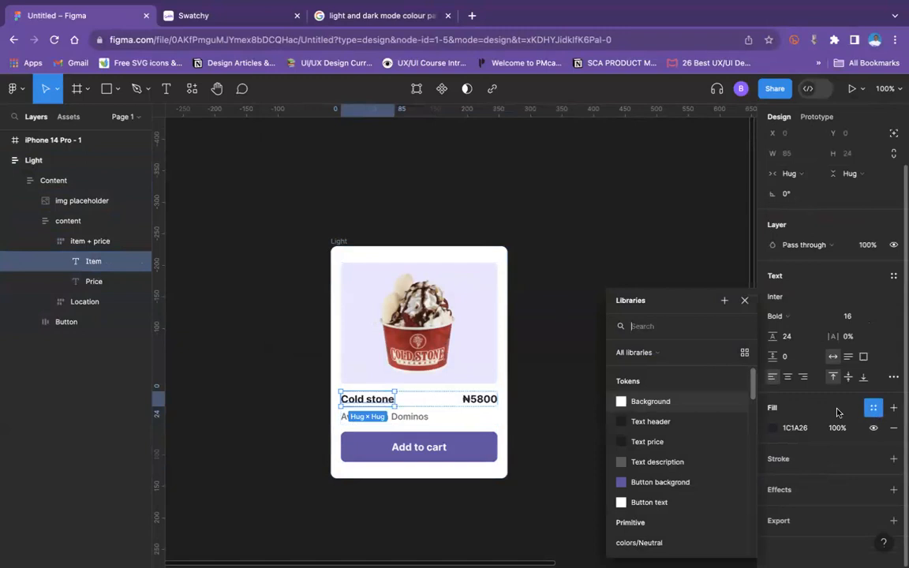
left_click(645, 424)
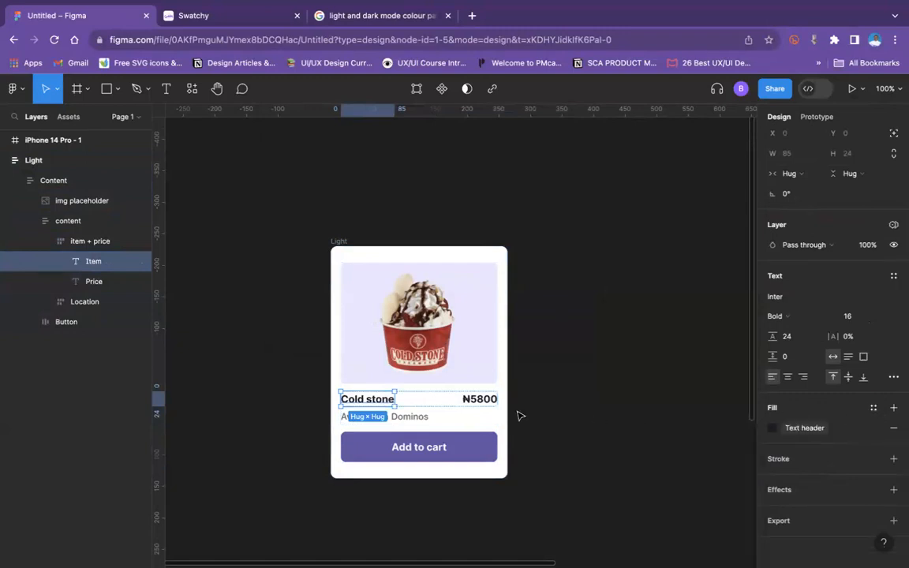
Step: Apply the Text price token to the fill of the card's ₦5800 price text
left_click(480, 399)
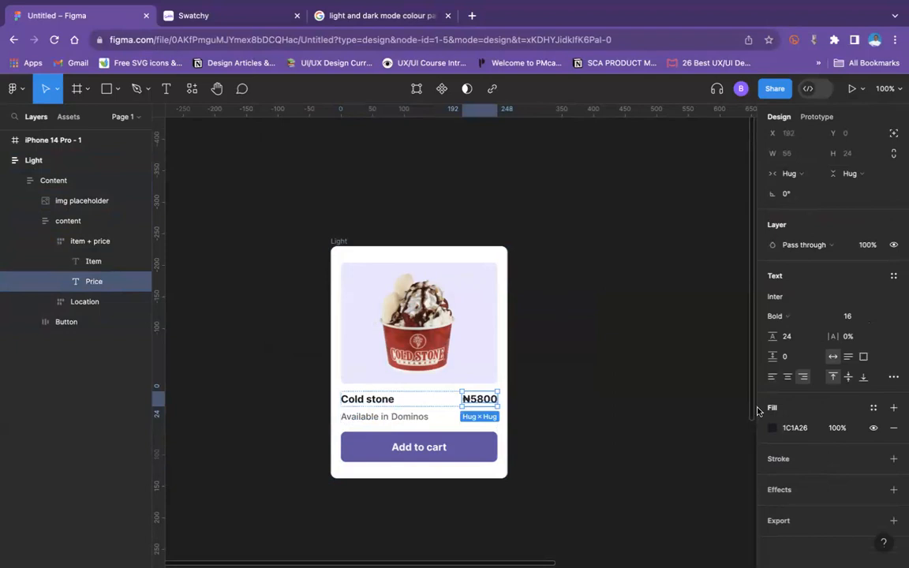
left_click(873, 407)
left_click(672, 440)
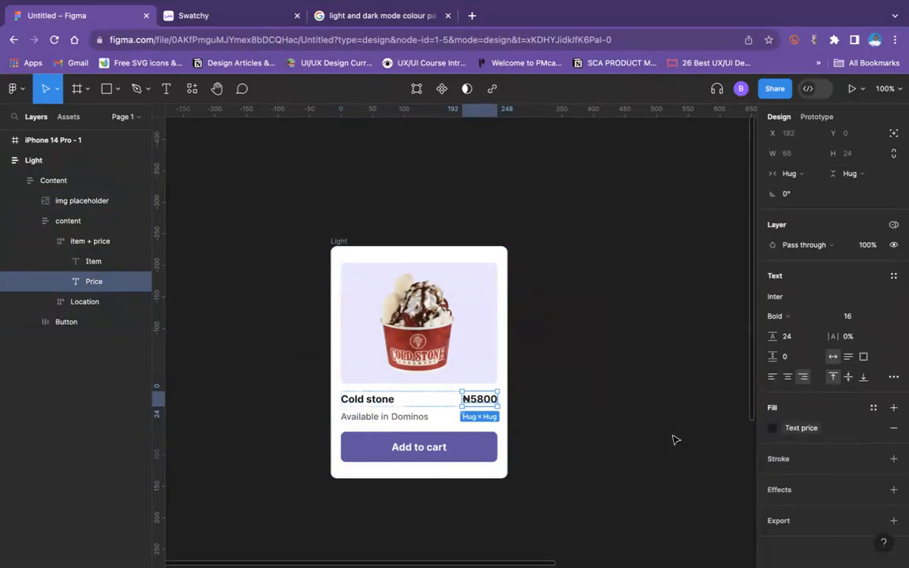
Step: Apply the Text description token to the fill of the card's "Available in" text
left_click(410, 421)
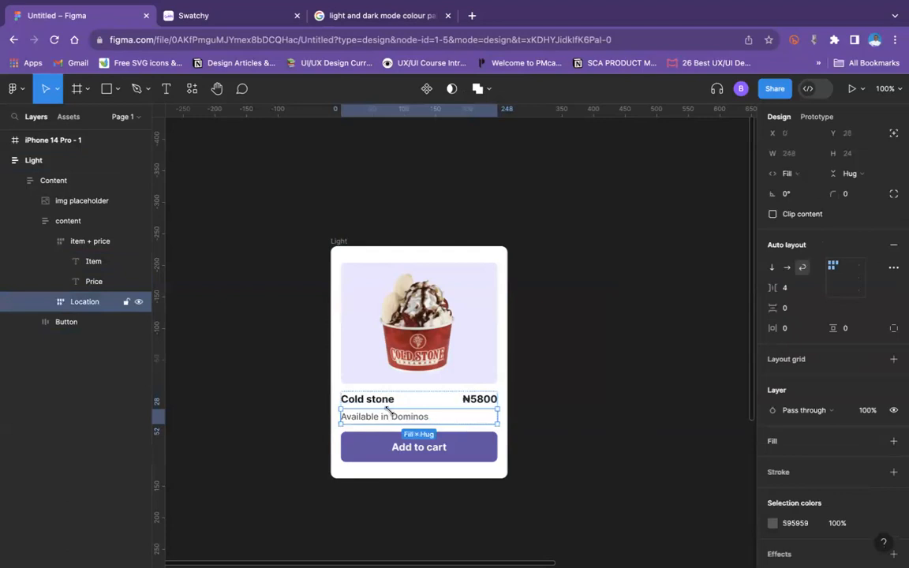
double_click(410, 416)
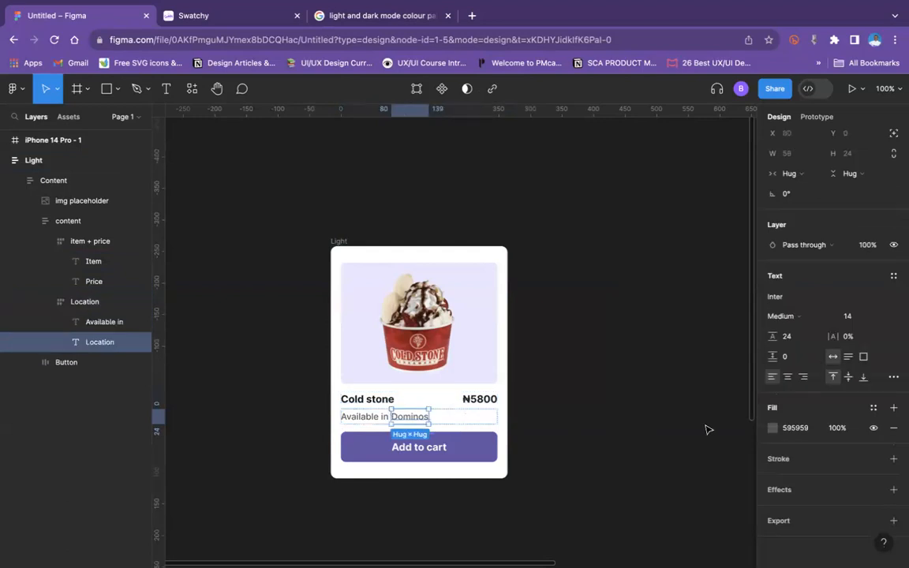
left_click(358, 418)
left_click(873, 407)
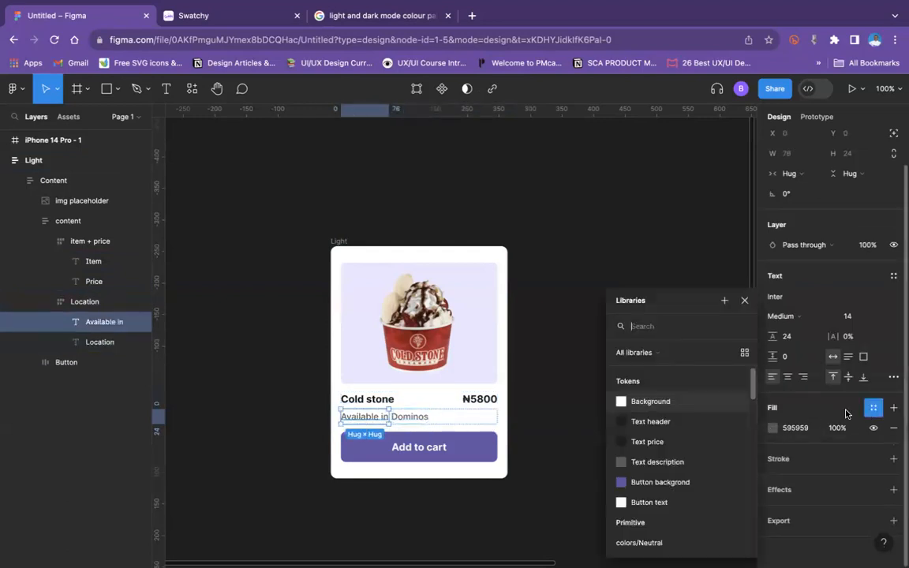
left_click(638, 463)
Step: Apply the Text description token to the fill of the card's "Dominos" location text
left_click(418, 418)
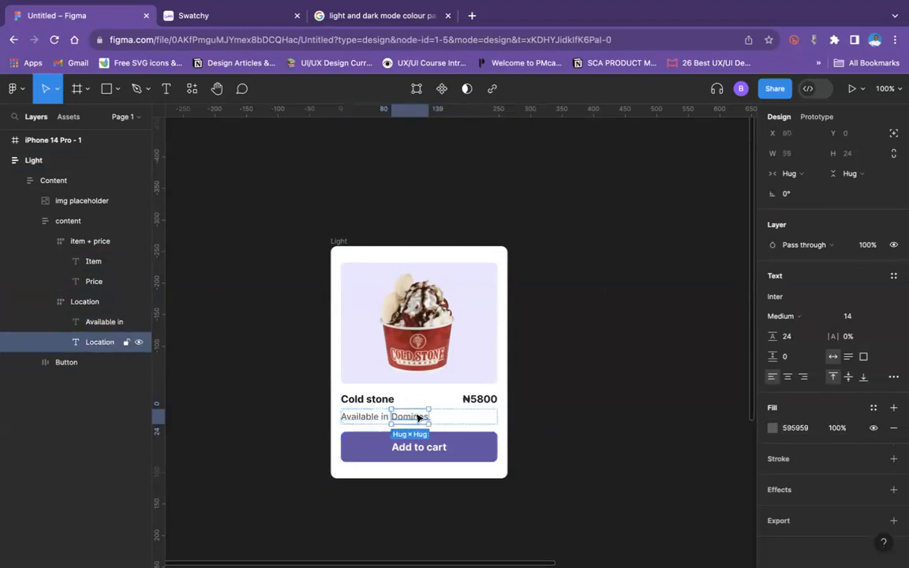
left_click(873, 407)
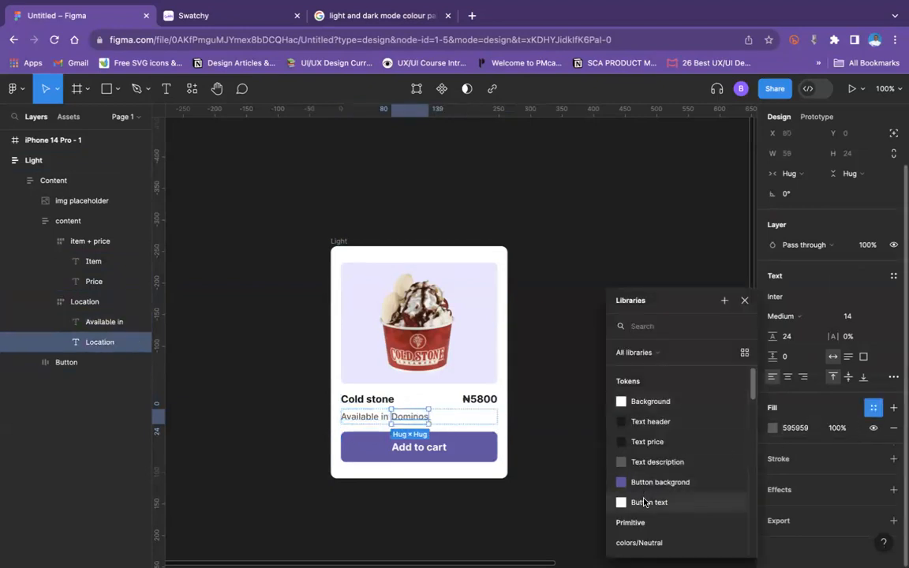
left_click(646, 502)
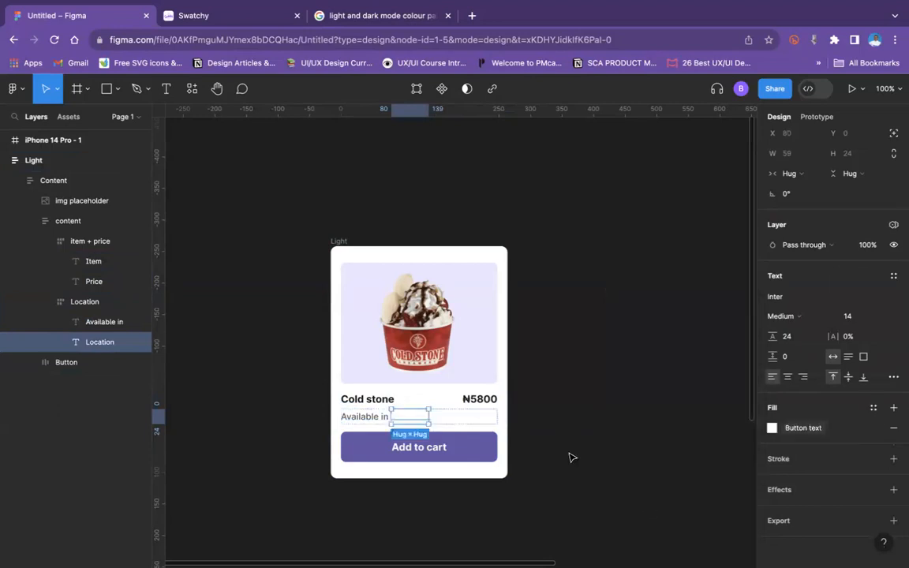
left_click(813, 428)
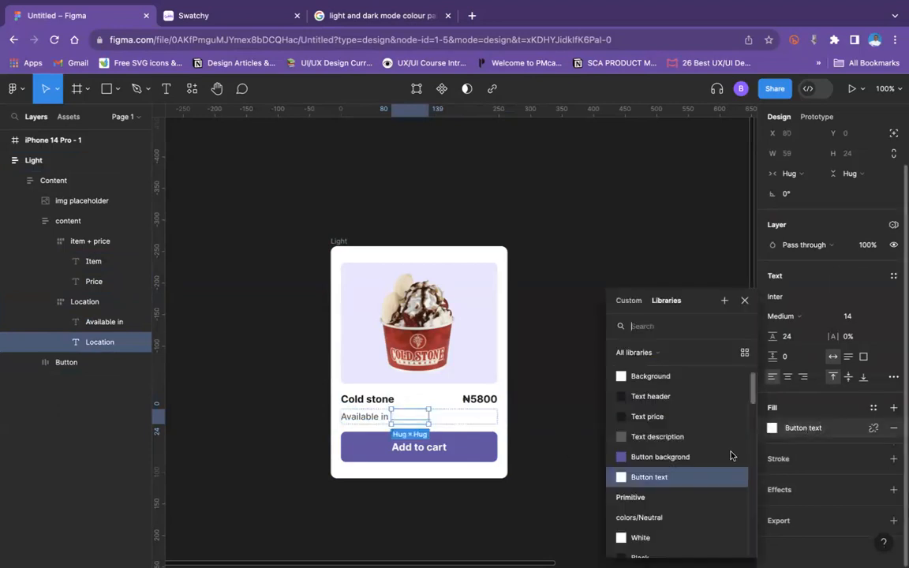
left_click(660, 442)
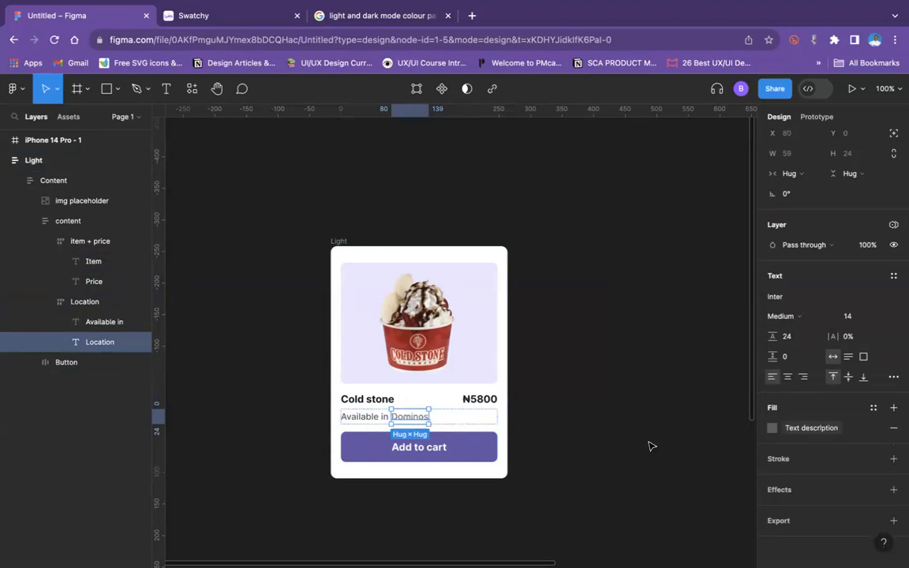
Step: Apply the Button backgrond token to the fill of the card's "Add to cart" button frame
left_click(474, 444)
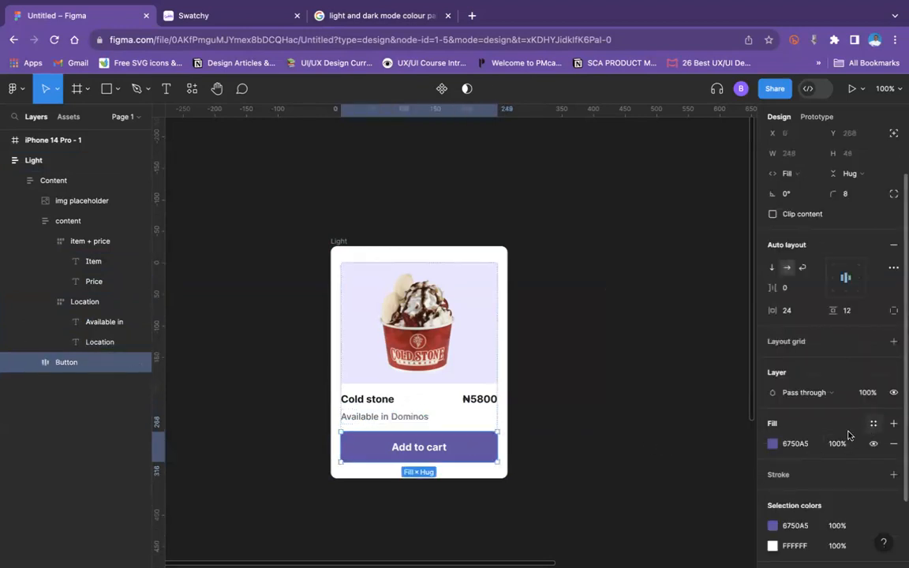
left_click(873, 424)
left_click(653, 482)
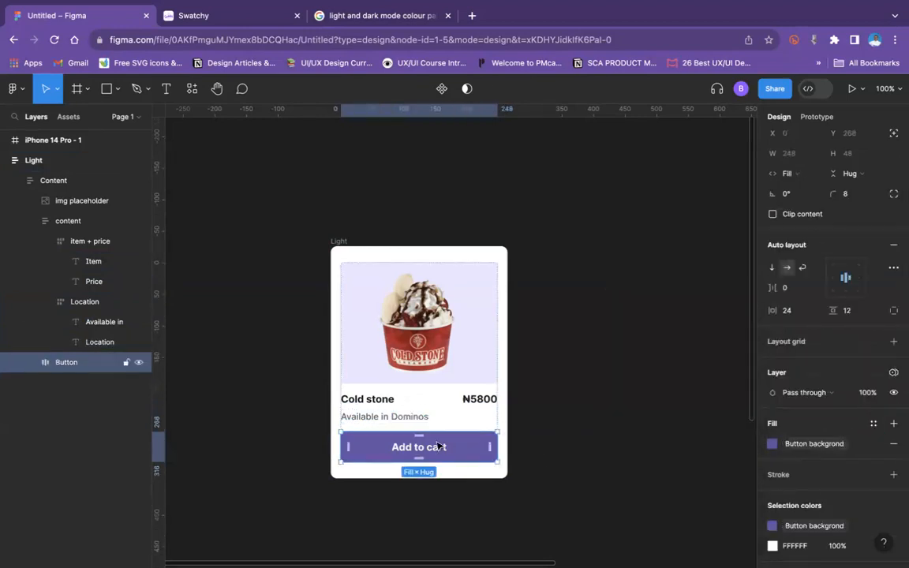
Step: Apply the Button text token to the fill of the "Add to cart" label and clear the selection
double_click(434, 447)
left_click(873, 408)
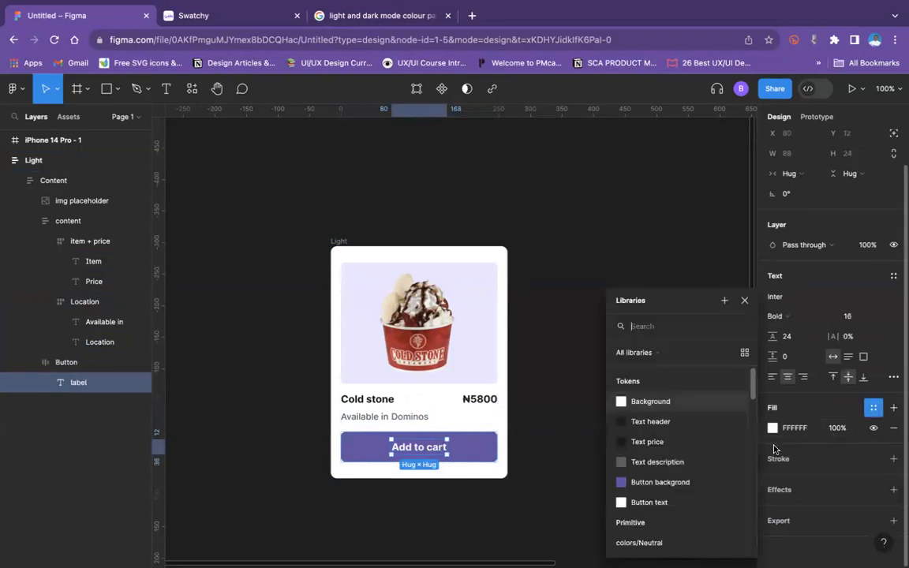
left_click(668, 502)
left_click(370, 237)
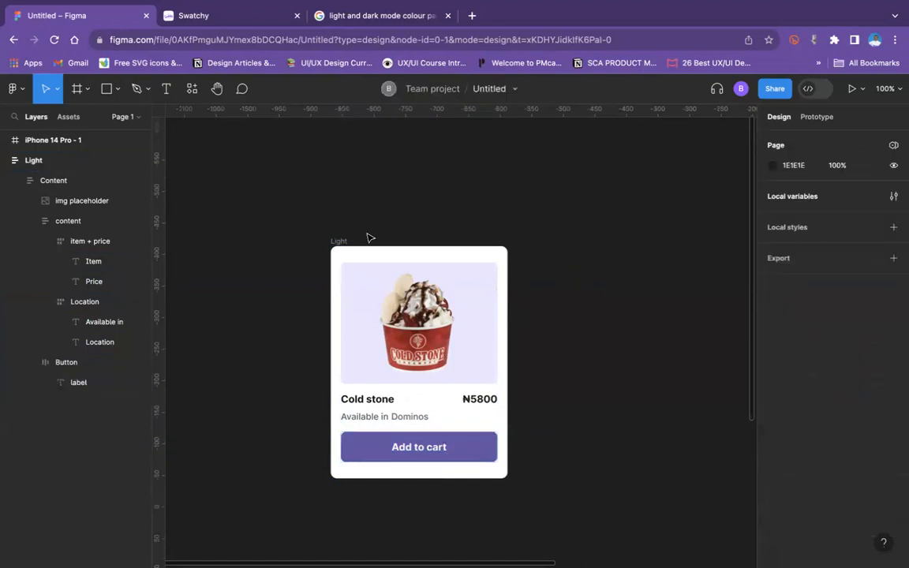
Step: Set the iPhone 14 Pro - 1 frame's fill to light grey E9E6E6
key("minus")
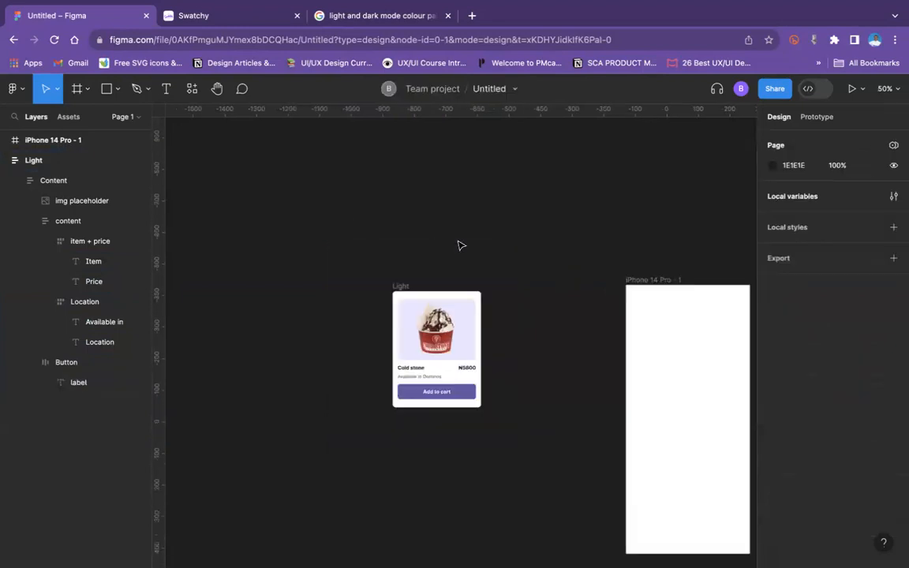
scroll(598, 293, "right", 2)
scroll(597, 294, "right", 3)
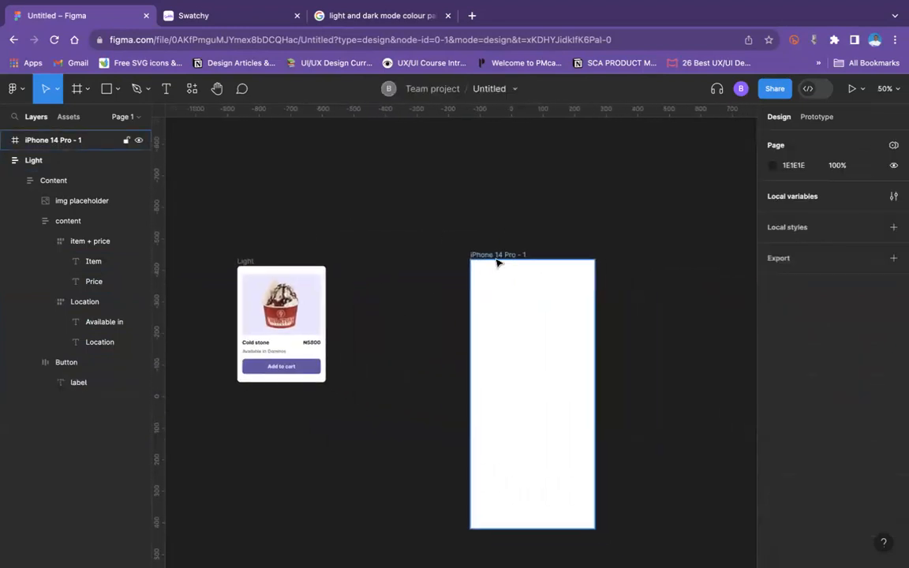
left_click(500, 258)
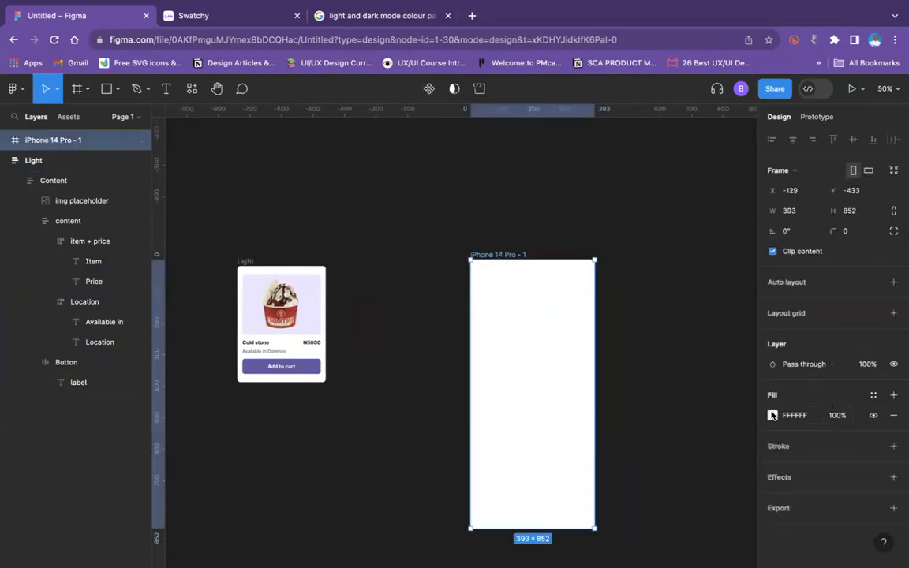
left_click(773, 415)
mouse_move(614, 254)
left_mouse_down()
mouse_move(609, 245)
mouse_move(606, 255)
left_mouse_up()
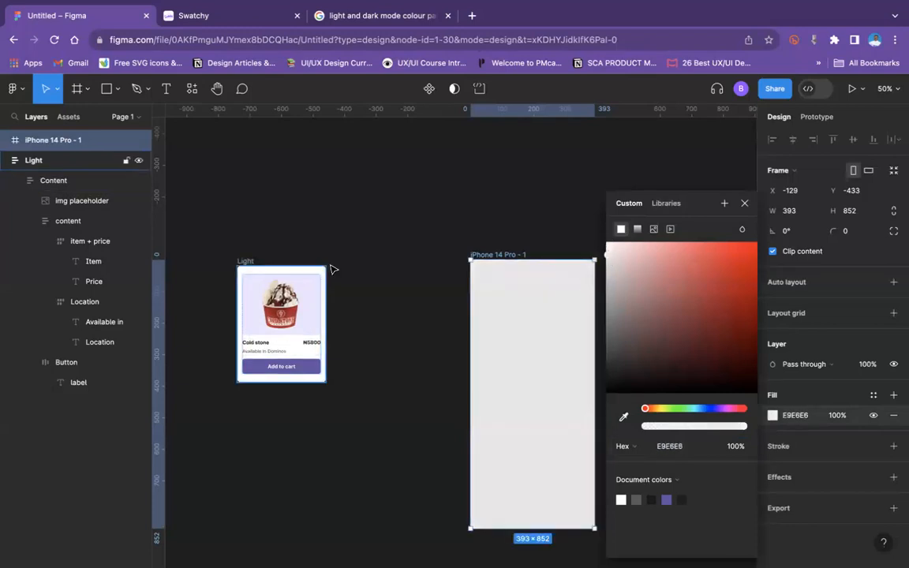
Step: Move the Light card into the iPhone 14 Pro - 1 frame at about X 56.5, Y 172 and collapse the frame's layers
left_click(248, 258)
left_click_drag(254, 263, 505, 313)
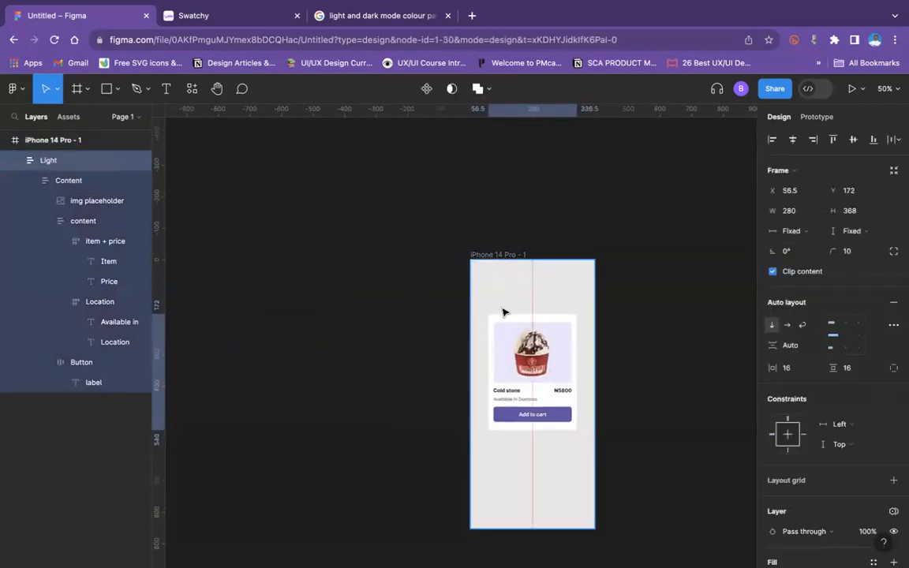
left_click(15, 159)
left_click(31, 139)
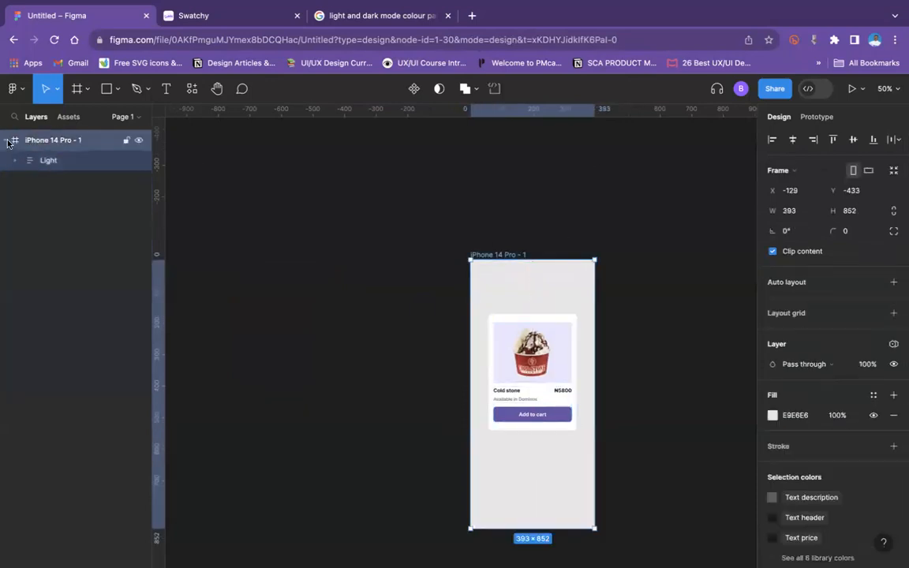
left_click(6, 141)
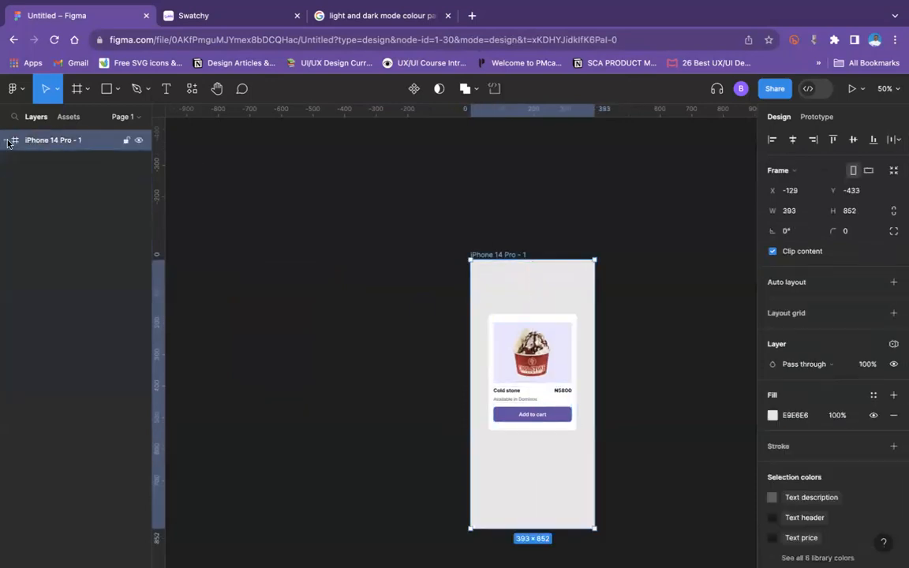
left_click(495, 227)
Step: Set the Tokens variable mode of the iPhone 14 Pro - 1 frame to Light
left_click(489, 255)
left_click(895, 345)
mouse_move(882, 385)
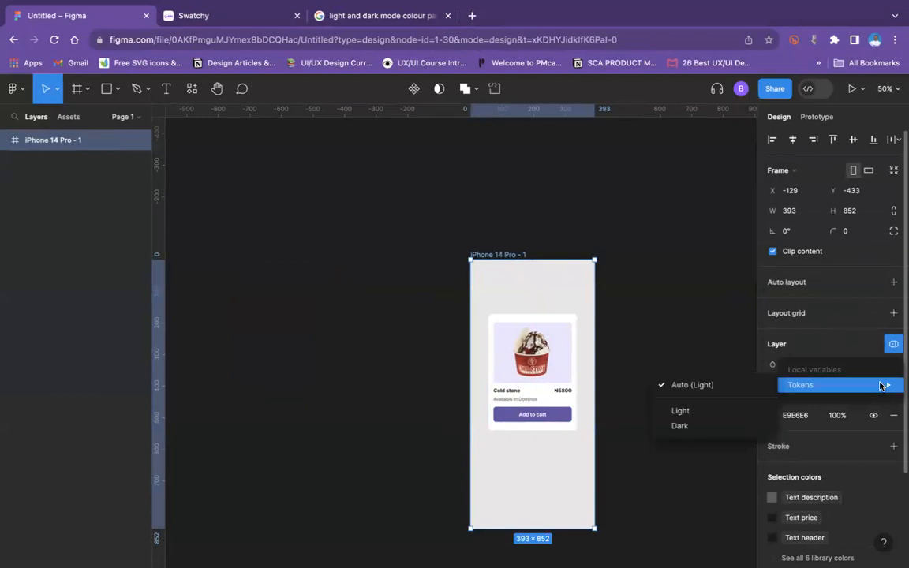
left_click(718, 409)
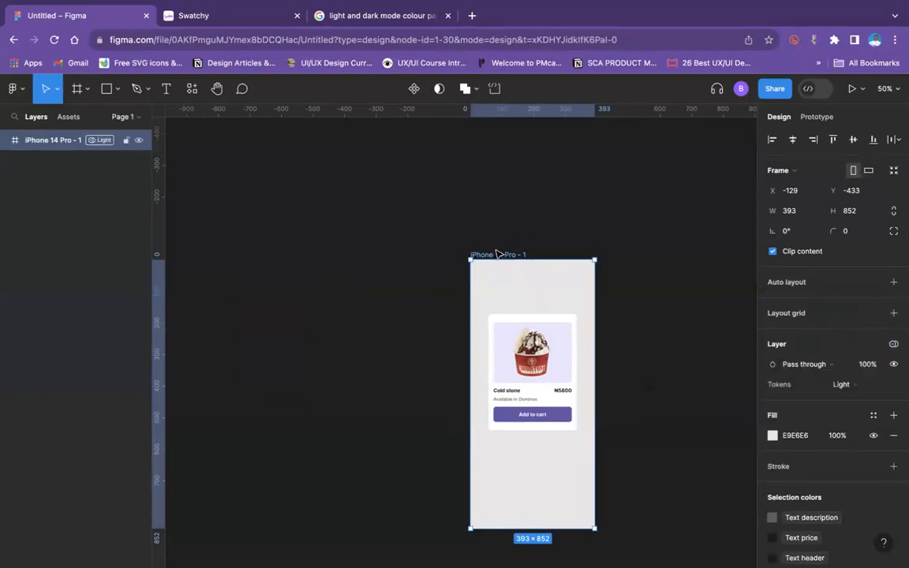
Step: Duplicate the iPhone 14 Pro - 1 frame beside the original and set the copy's Tokens mode to Dark
key("ctrl+d")
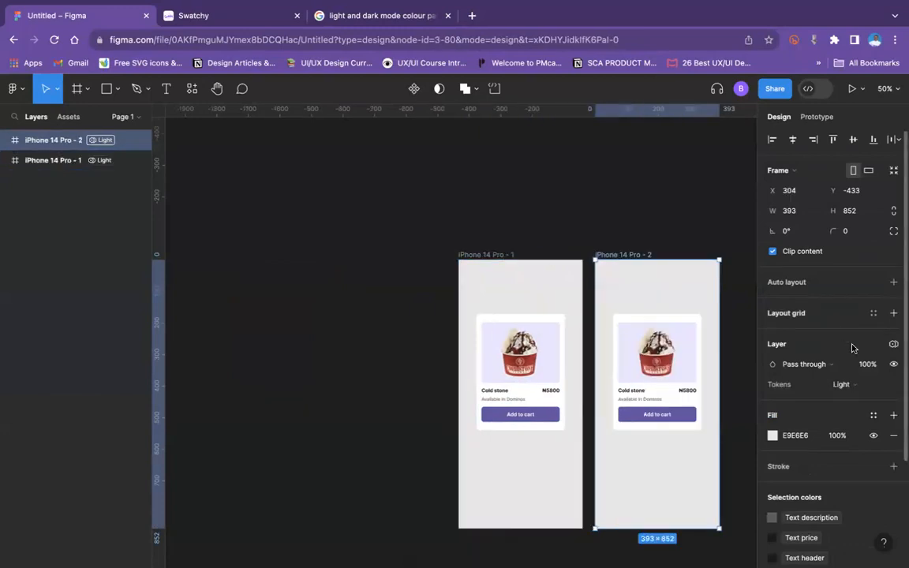
left_click(863, 385)
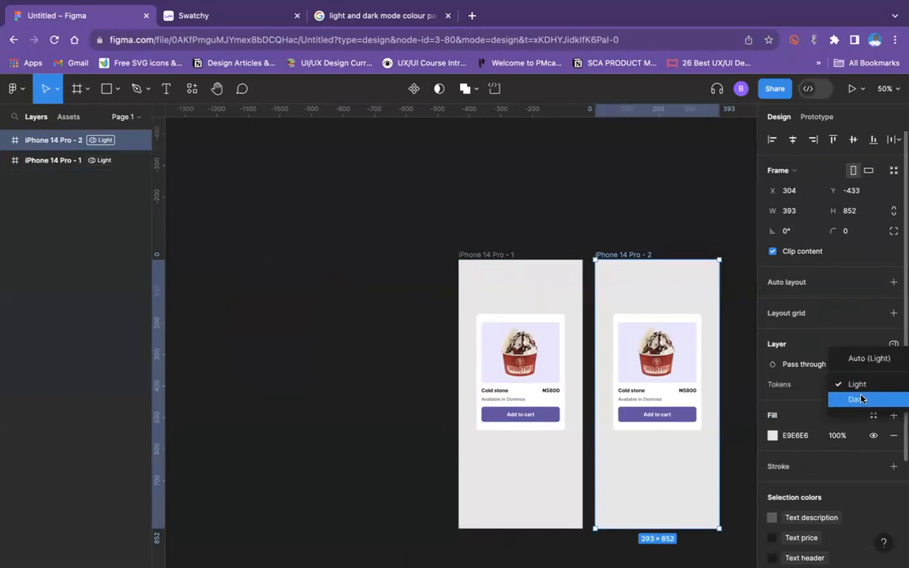
left_click(861, 399)
left_click(665, 202)
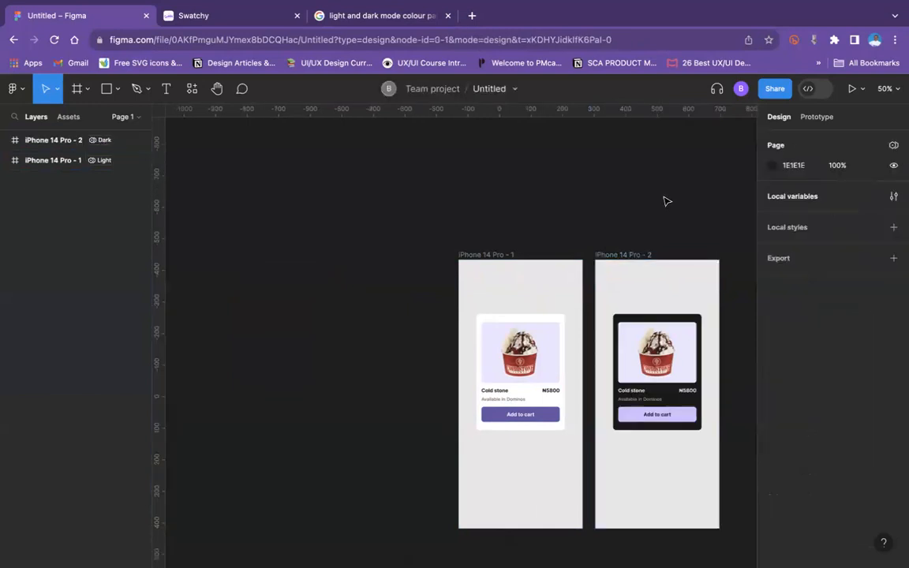
Step: Delete the product card inside the iPhone 14 Pro - 2 frame
scroll(665, 201, "right", 5)
scroll(665, 201, "down", 1)
left_click(475, 341)
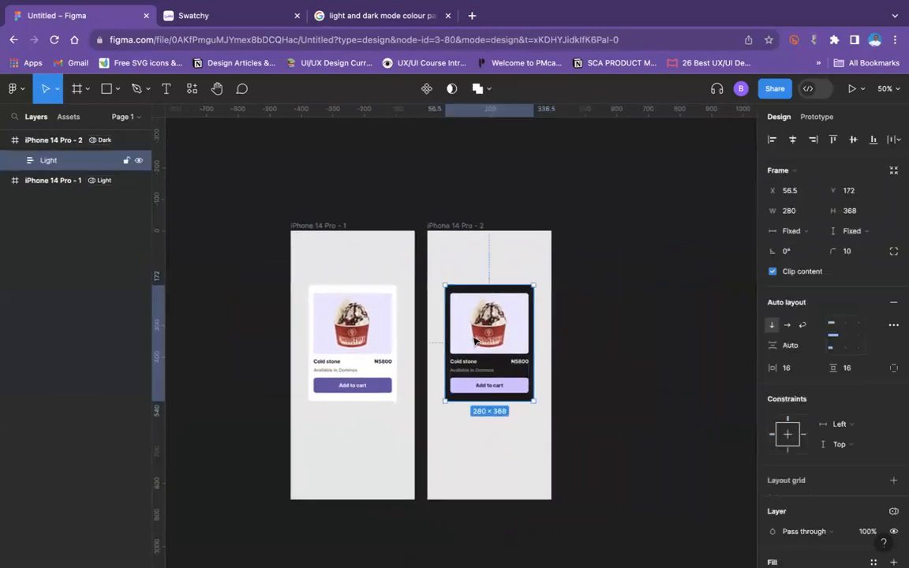
key("Delete")
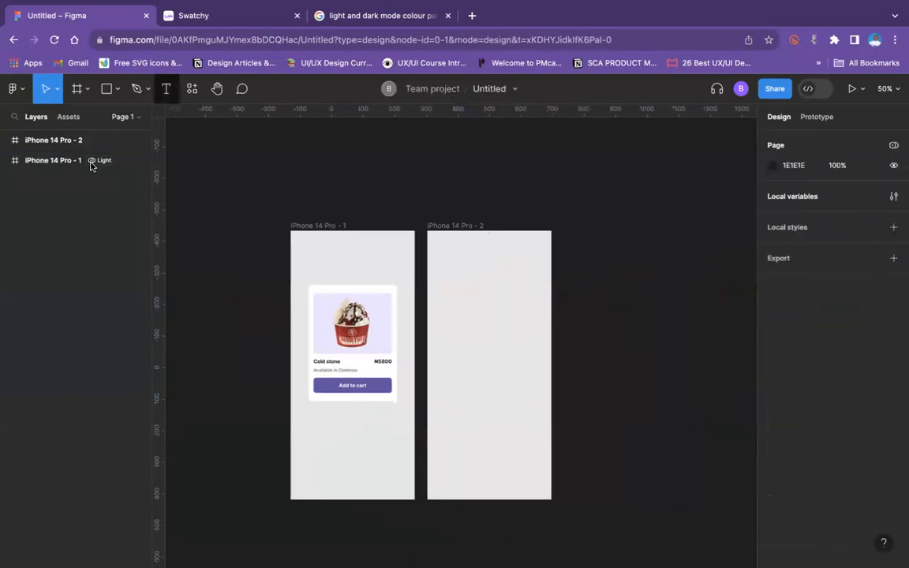
Step: Reposition the Light card within the iPhone 14 Pro - 1 frame to about X 45, Y 166
left_click(356, 341)
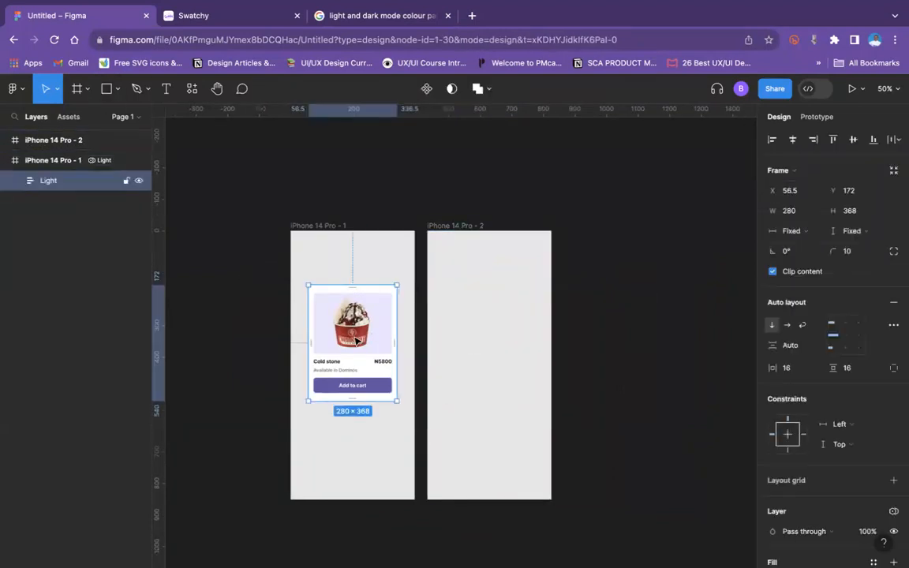
mouse_move(356, 341)
left_mouse_down()
mouse_move(494, 350)
mouse_move(350, 353)
left_mouse_up()
left_click(579, 325)
left_click(497, 347)
left_click(580, 227)
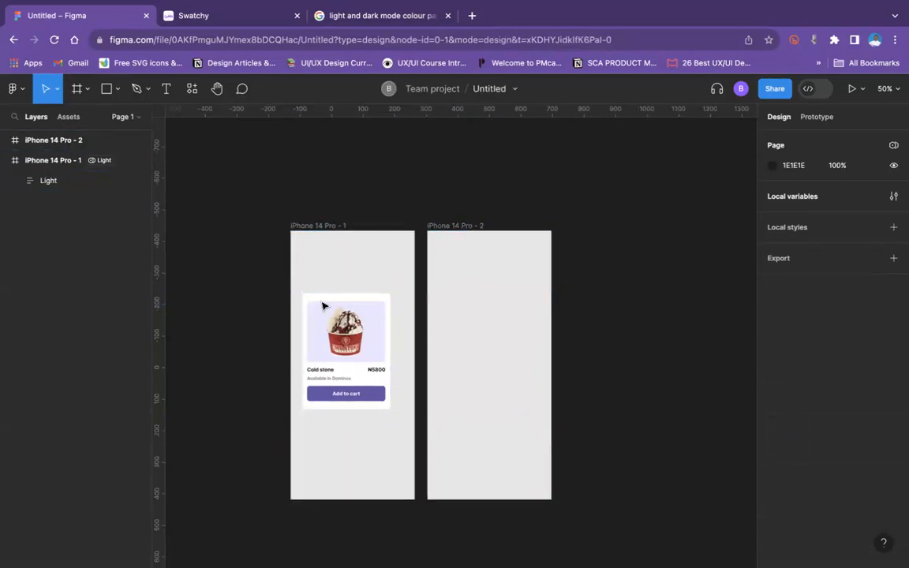
left_click_drag(309, 310, 389, 341)
left_click(599, 353)
mouse_move(345, 4)
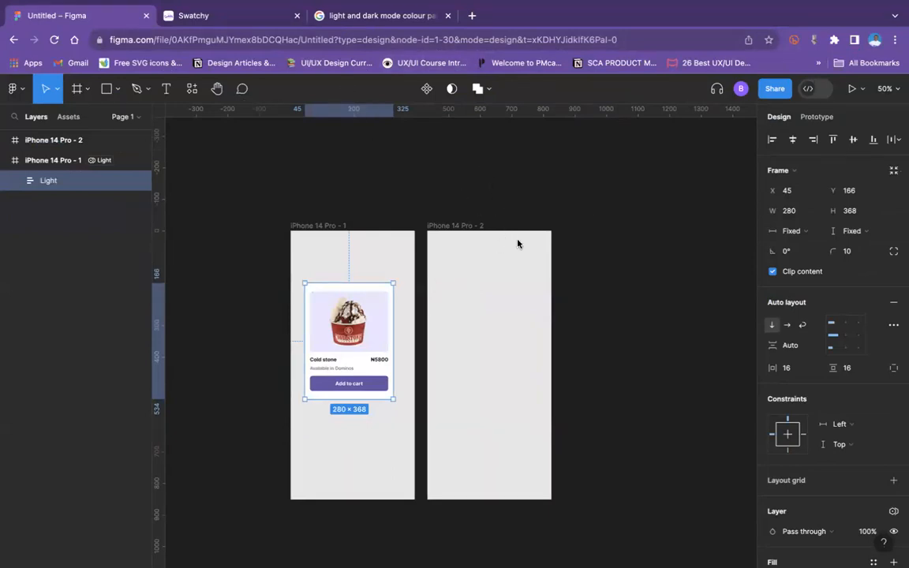
Step: Move the Light card back and forth between the two iPhone frames, leaving it in iPhone 14 Pro - 2 at about X 56.5, Y 176
left_click(67, 147)
left_click_drag(324, 330, 499, 342)
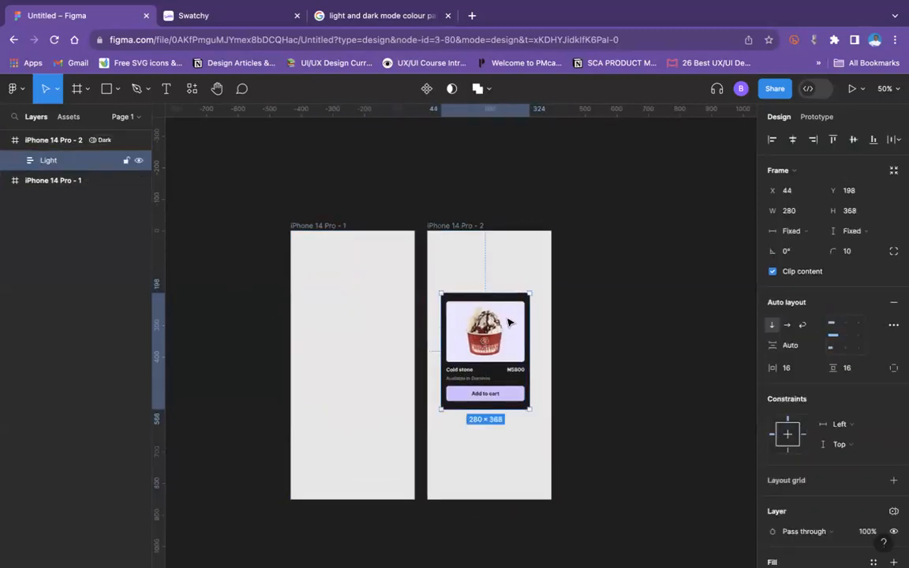
left_click_drag(474, 376, 330, 366)
left_click(446, 228)
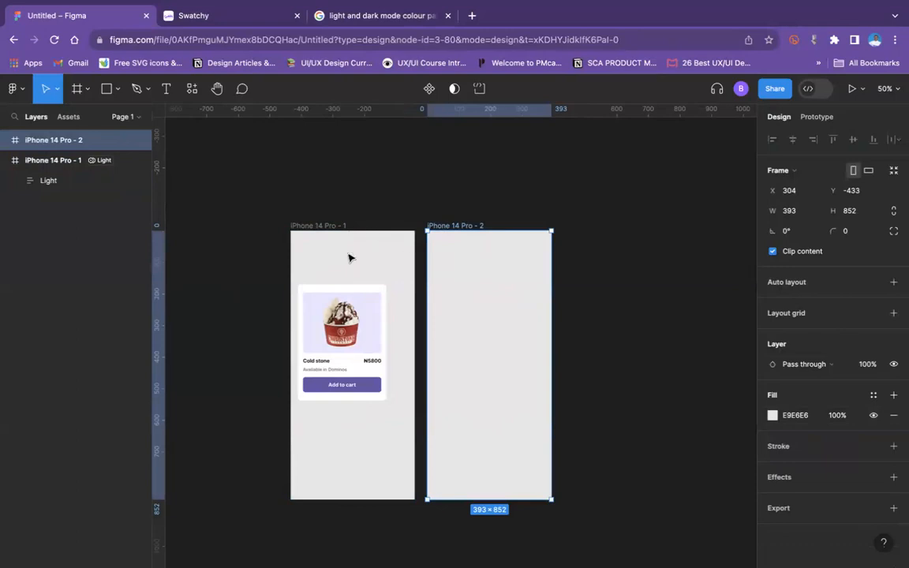
left_click_drag(368, 330, 515, 332)
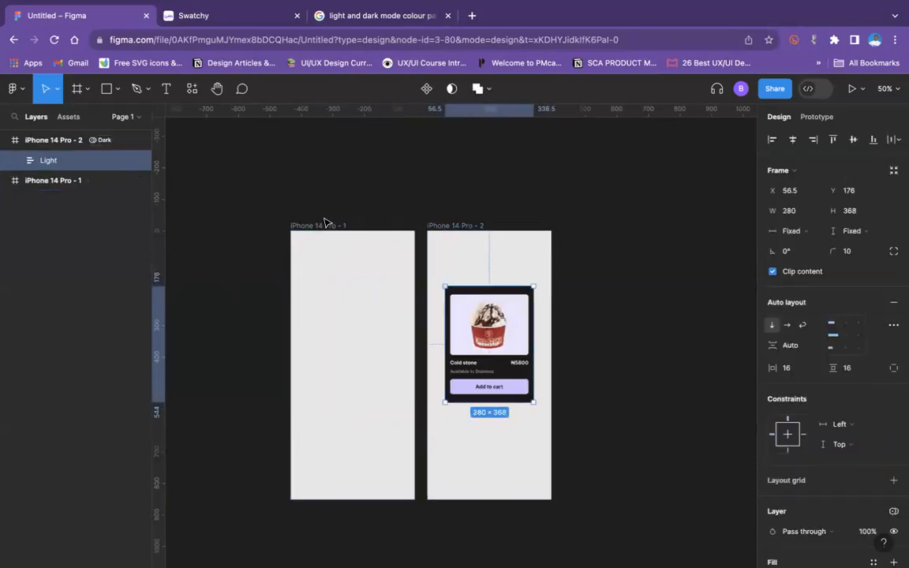
Step: Move the Light card out of the iPhone 14 Pro - 2 frame onto the empty canvas at about X 863, Y -227
key("Escape")
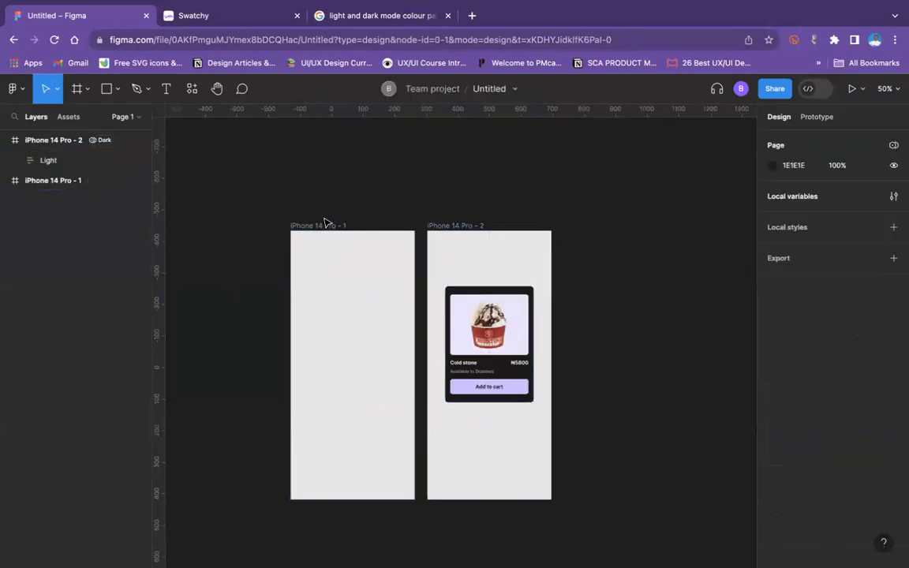
left_click(39, 140)
left_click(5, 139)
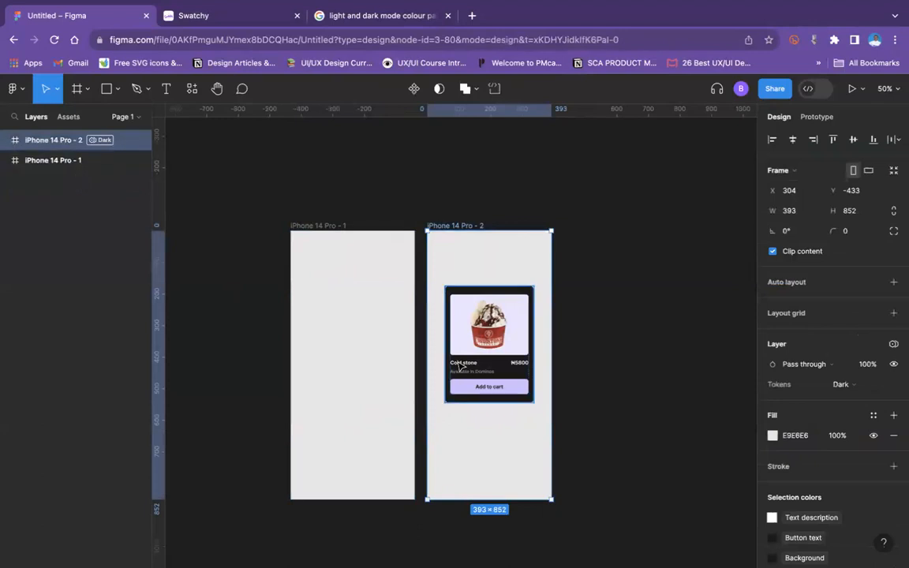
left_click_drag(462, 337, 645, 350)
left_click(647, 268)
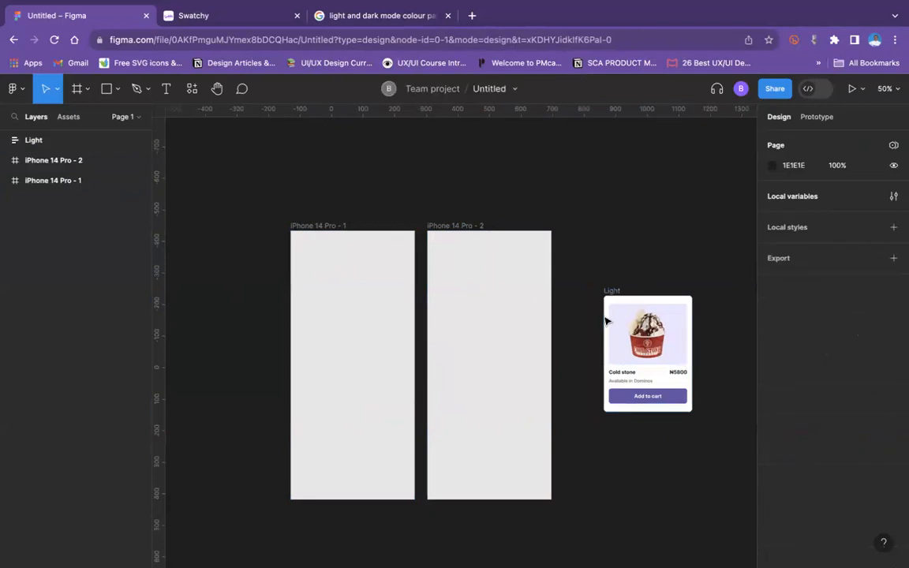
Step: Set the Tokens mode of the standalone Light card to Dark
left_click(610, 306)
left_click(611, 282)
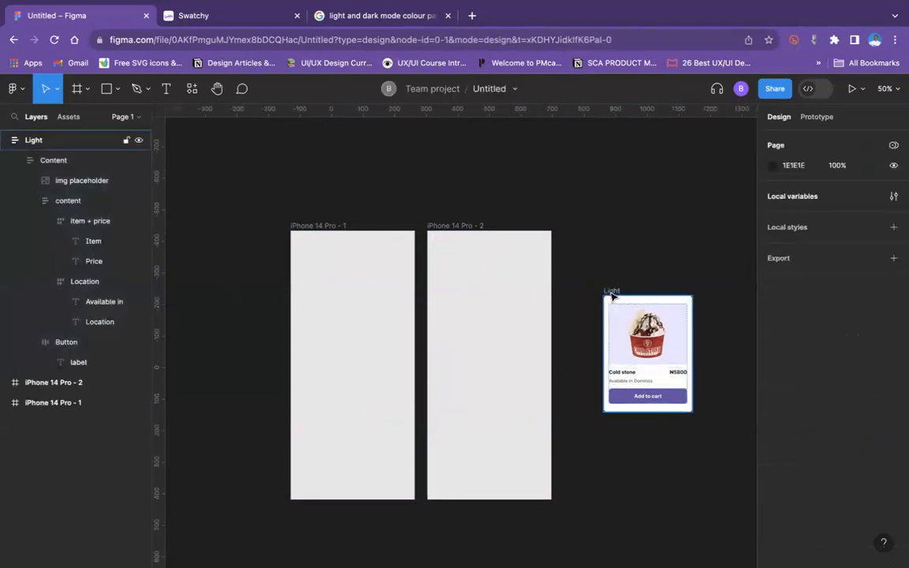
left_click(612, 294)
scroll(874, 402, "down", 3)
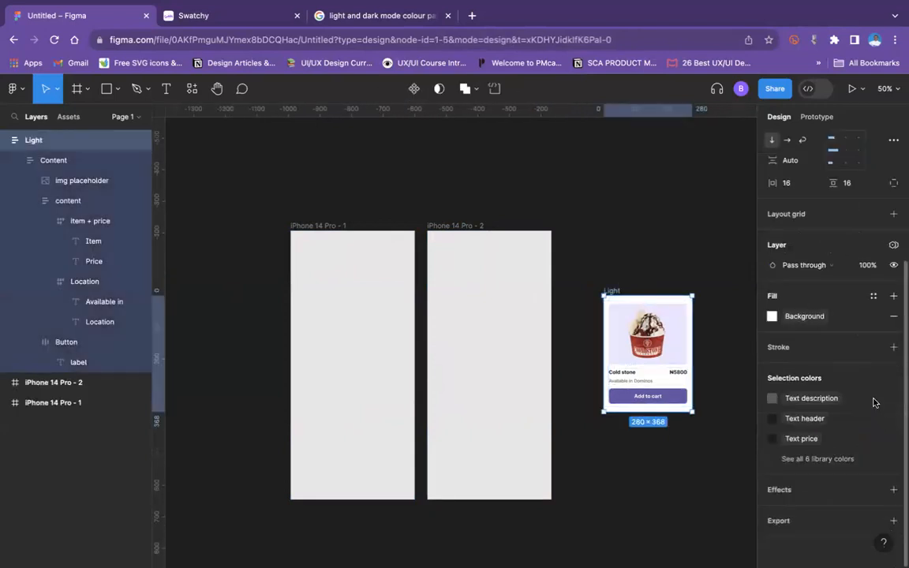
scroll(877, 340, "up", 3)
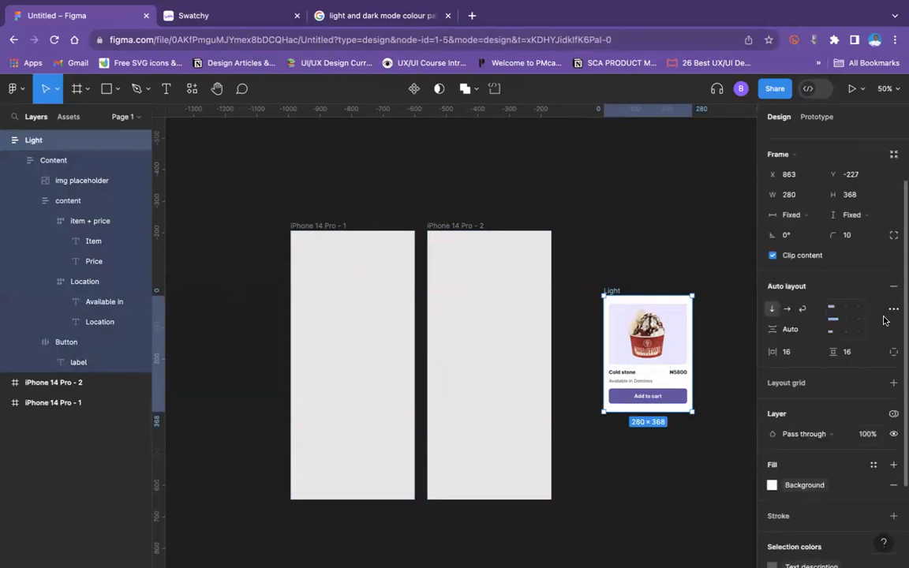
scroll(884, 320, "up", 1)
left_click(893, 429)
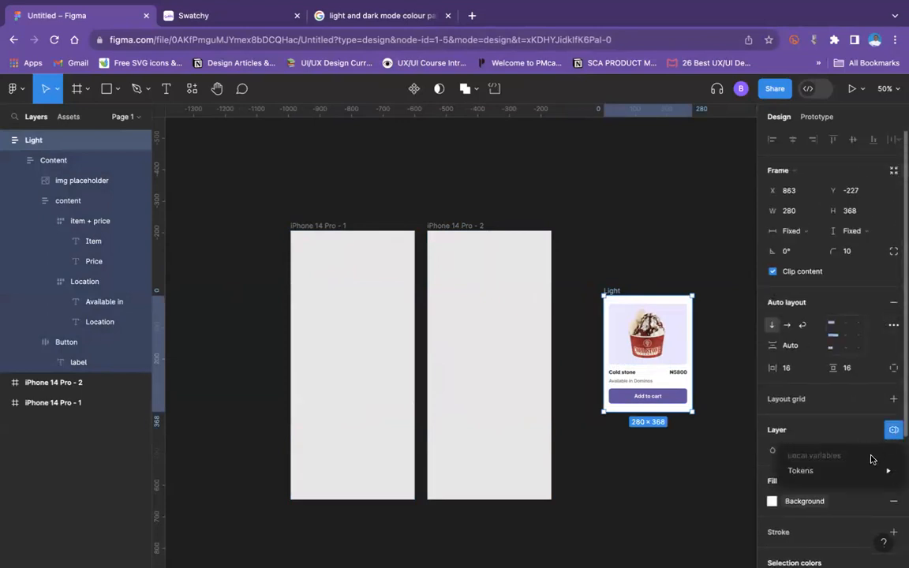
mouse_move(869, 471)
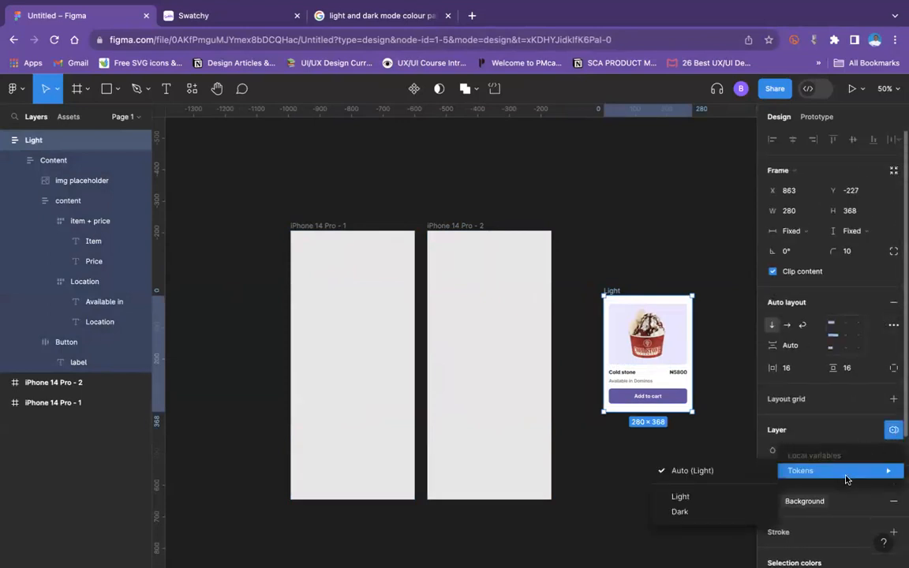
left_click(684, 513)
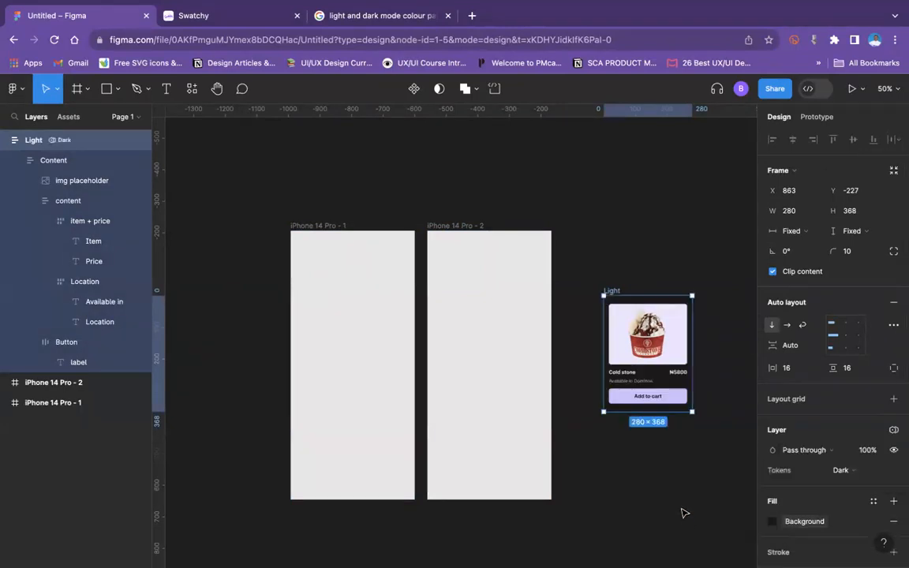
Step: Place the Light card inside the iPhone 14 Pro - 1 frame at about X 56.5, Y 214
left_click_drag(613, 291, 306, 296)
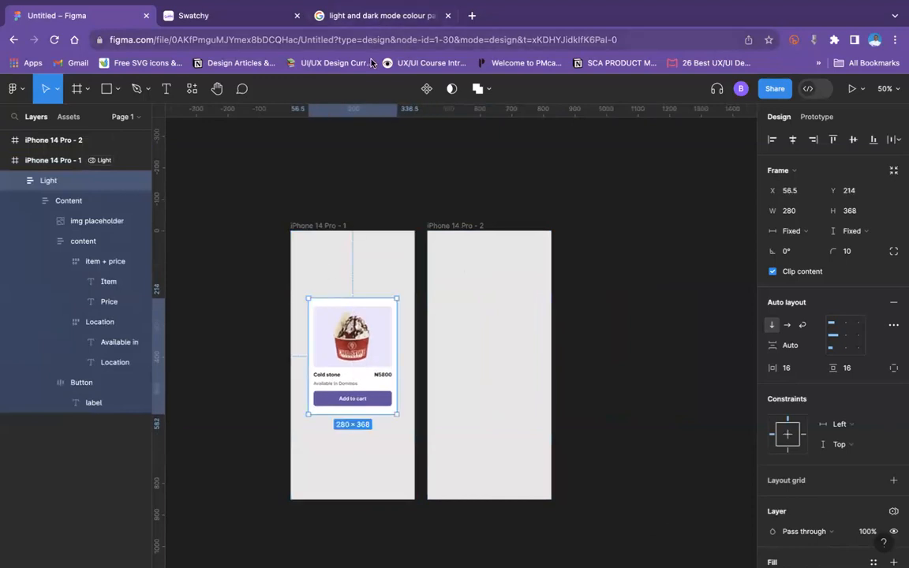
left_click(353, 260)
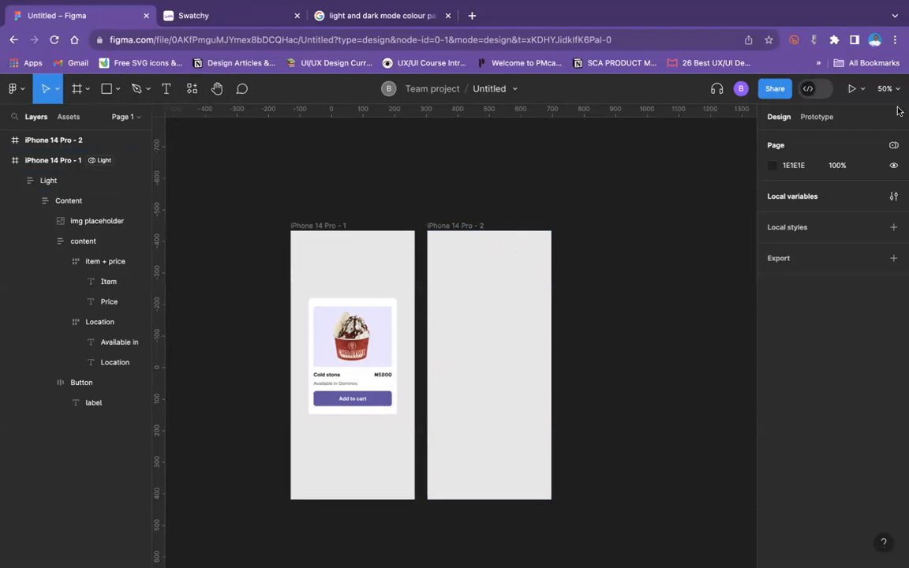
Step: Review the Tokens collection's Light and Dark values and the variable types offered for a new variable
left_click(895, 196)
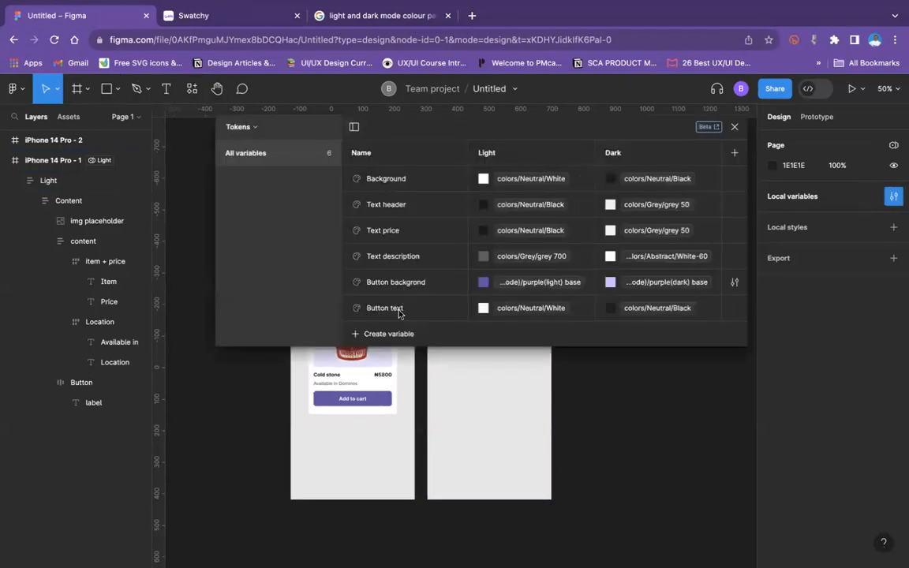
left_click(399, 345)
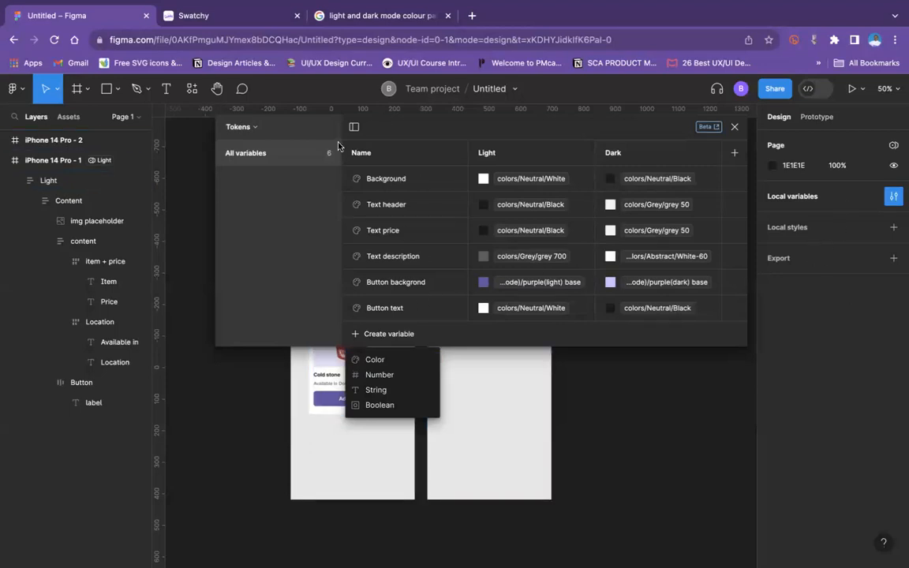
left_click(734, 128)
left_click(733, 126)
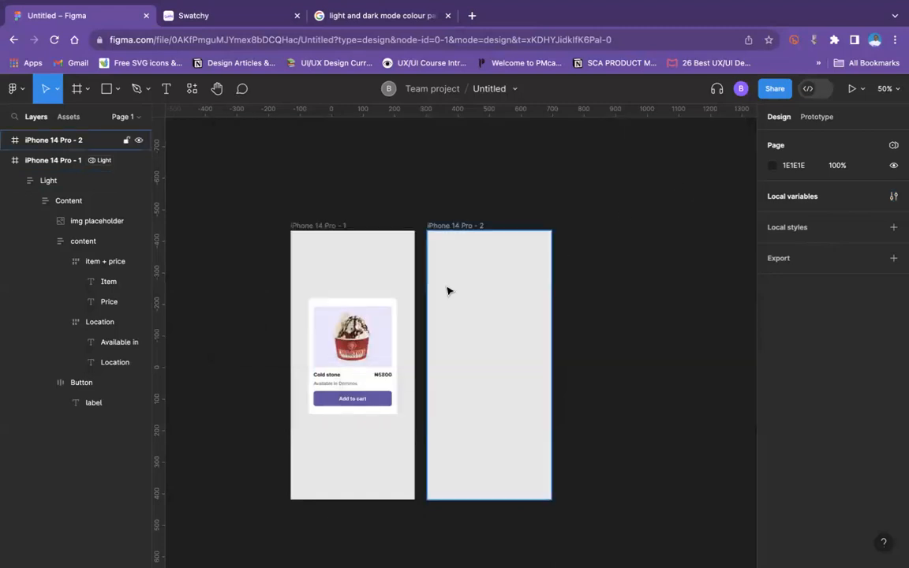
Step: Draw a rectangle about 650 × 162 above the iPhone frames and set its fill to FF0000
left_click(350, 347)
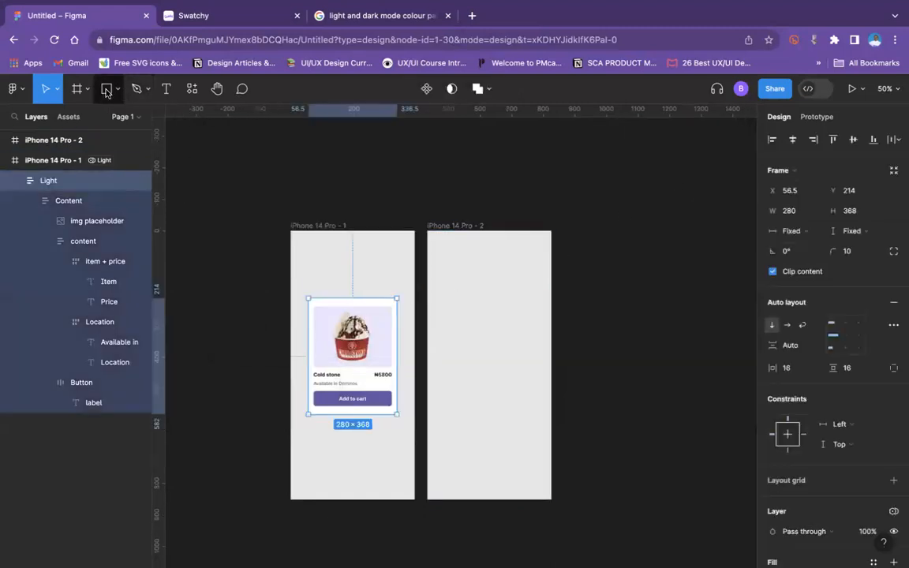
left_click(110, 89)
left_click_drag(210, 136, 416, 188)
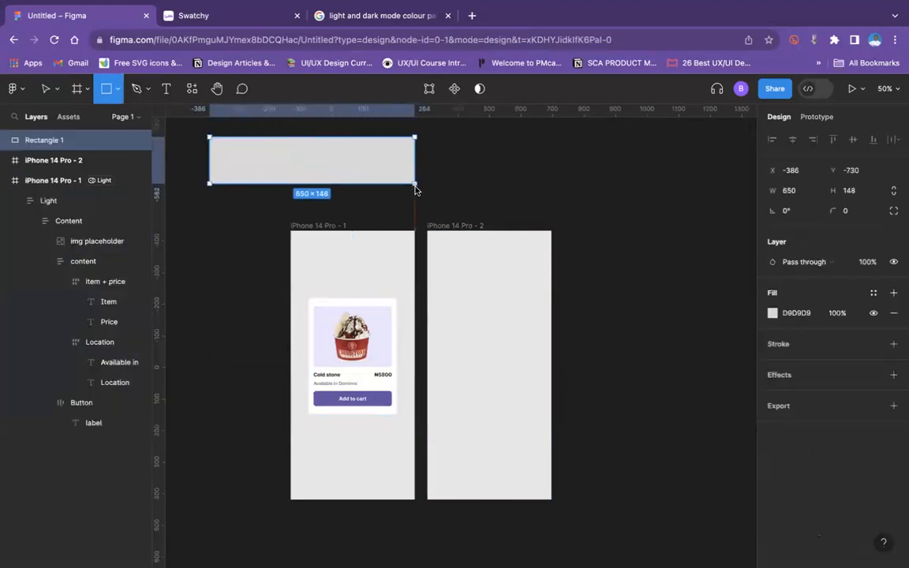
left_click(771, 313)
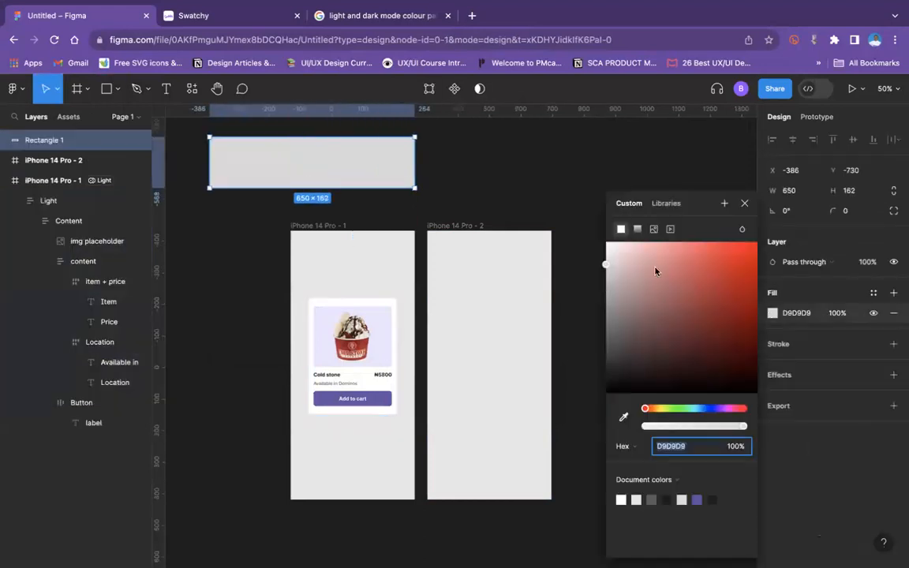
left_click_drag(655, 271, 782, 244)
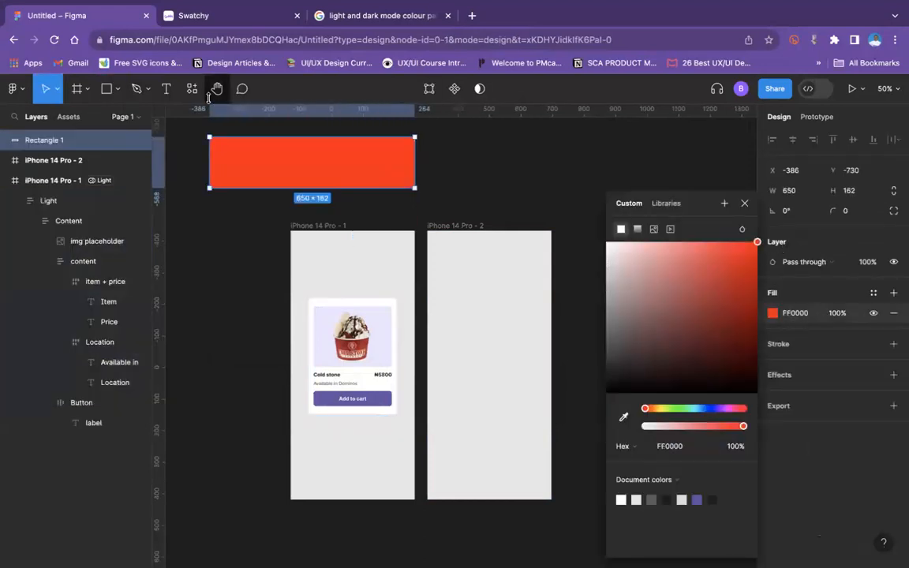
Step: Create a colour style named Red from the rectangle's fill
left_click(873, 293)
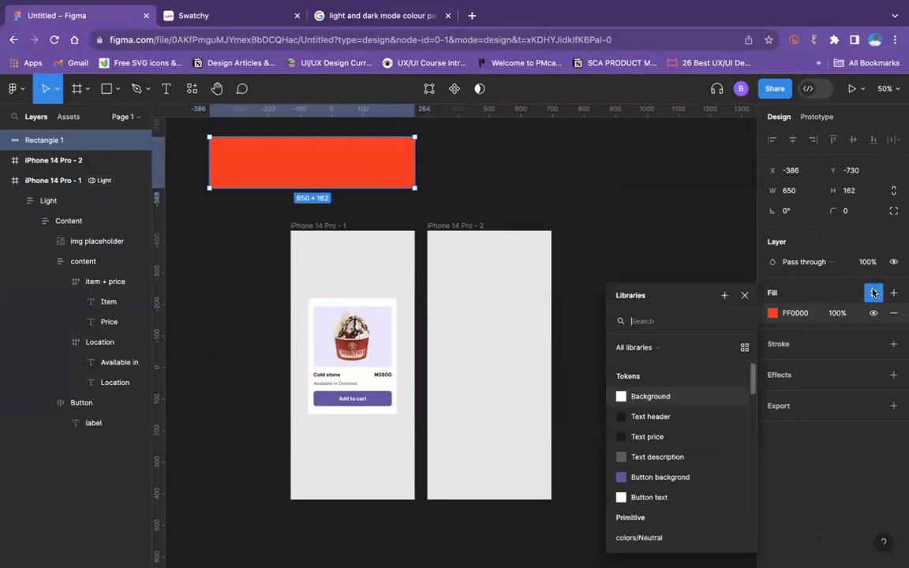
left_click(725, 297)
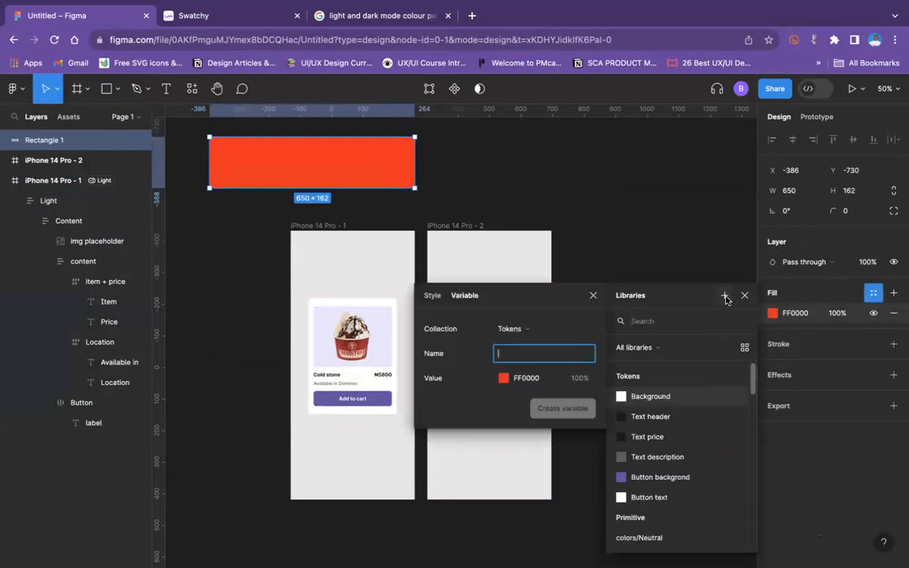
left_click(521, 329)
left_click(446, 295)
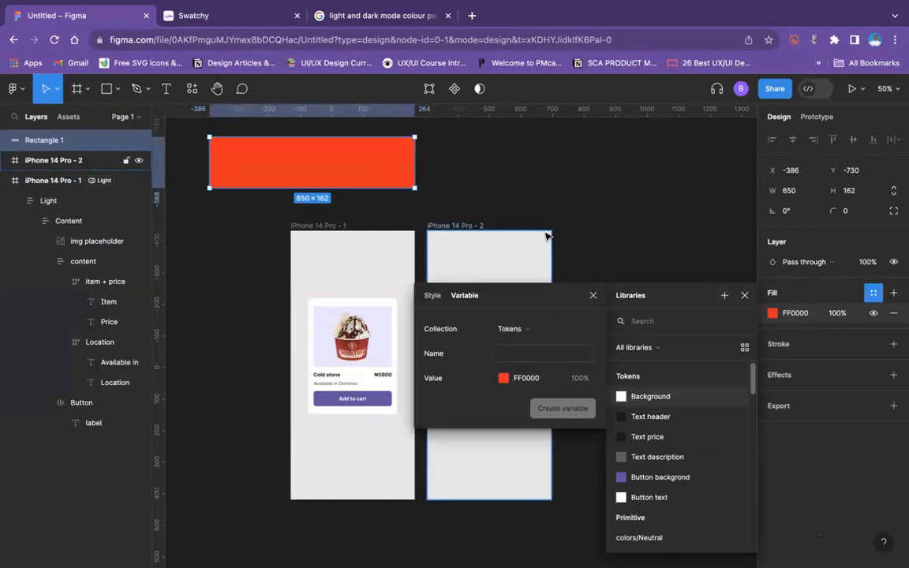
left_click(431, 298)
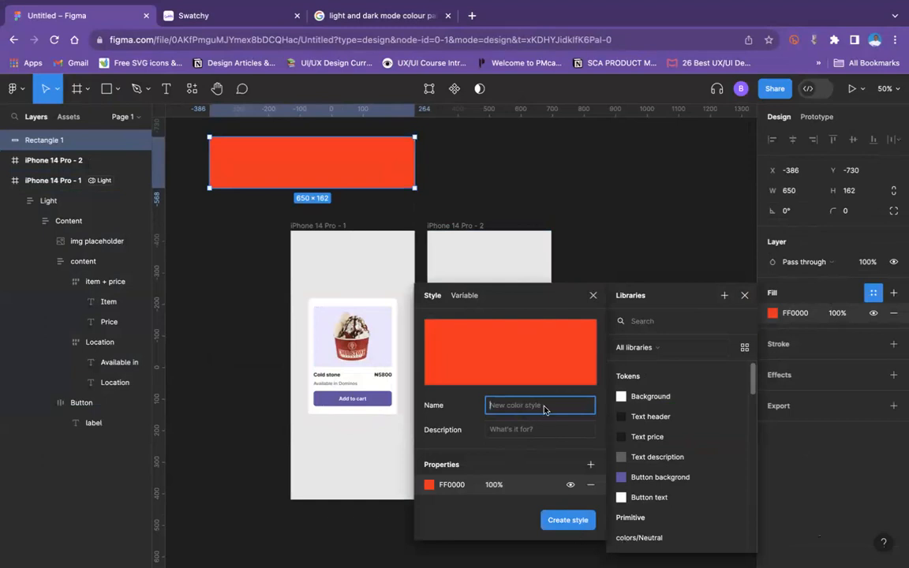
type("Red")
left_click(568, 520)
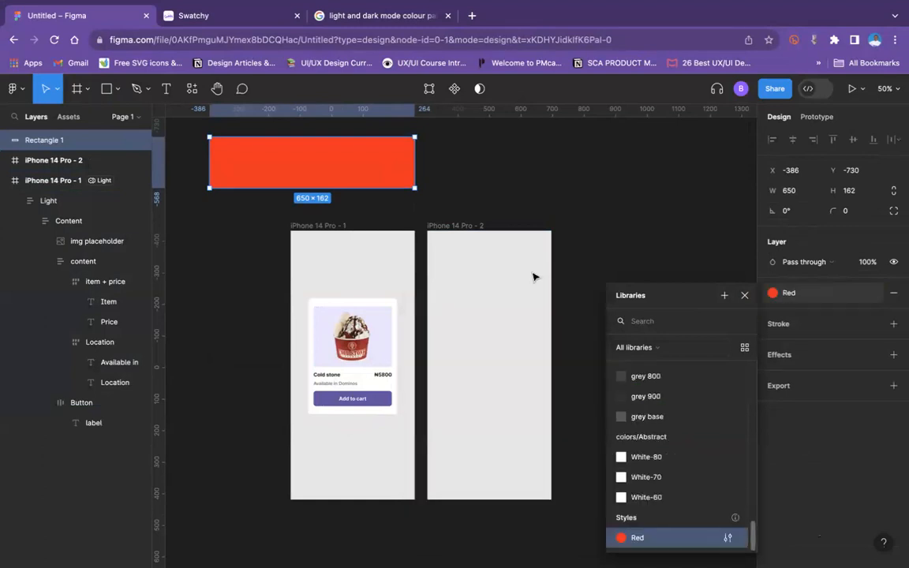
left_click(581, 241)
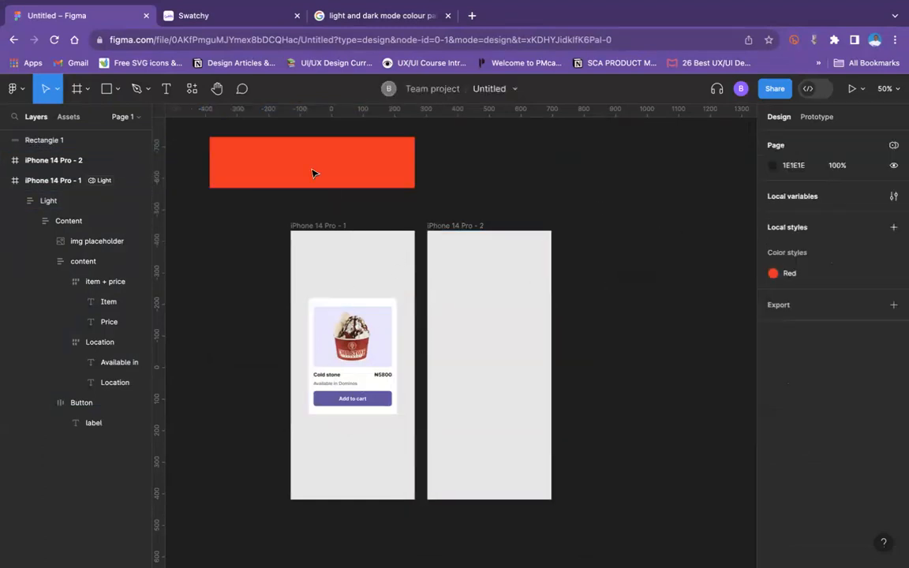
Step: Detach the Red colour style from the rectangle and undo the detachment
left_click(359, 169)
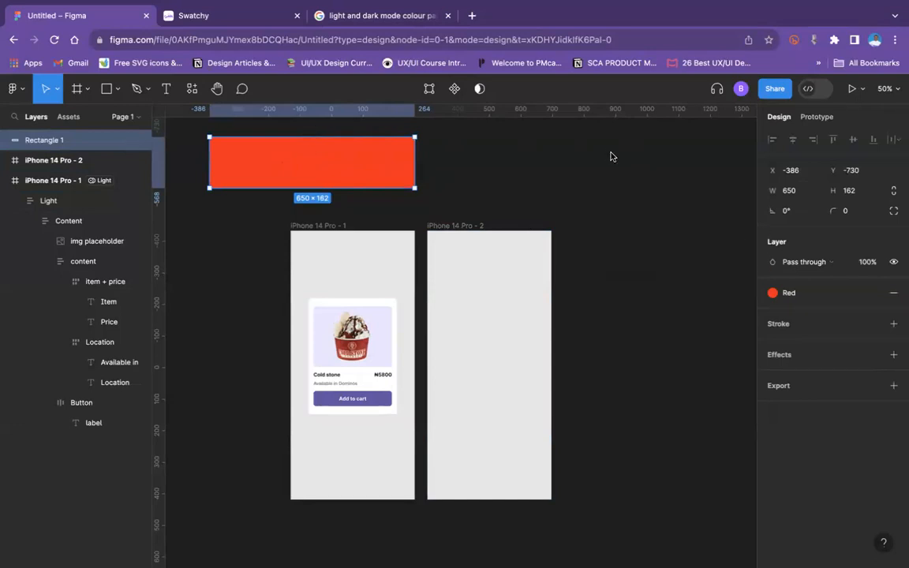
left_click(779, 294)
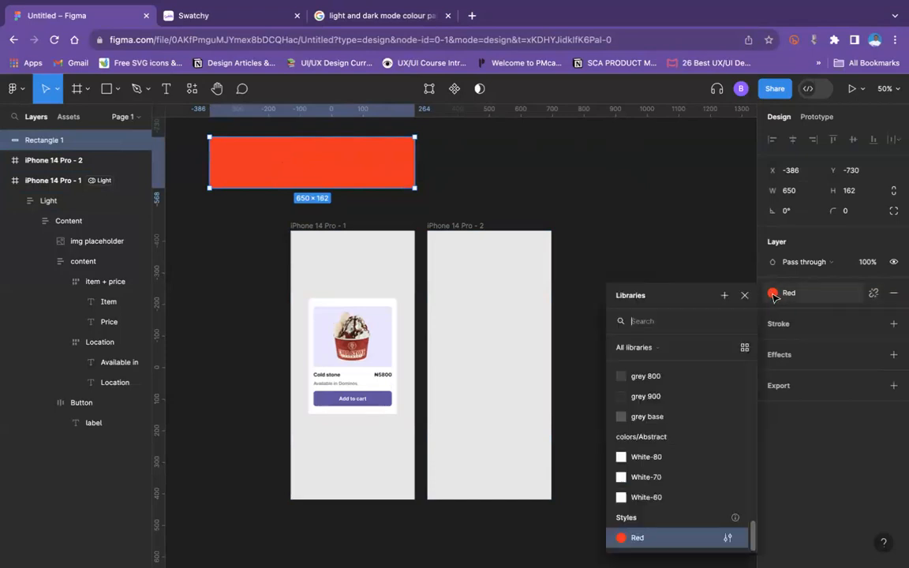
left_click(874, 294)
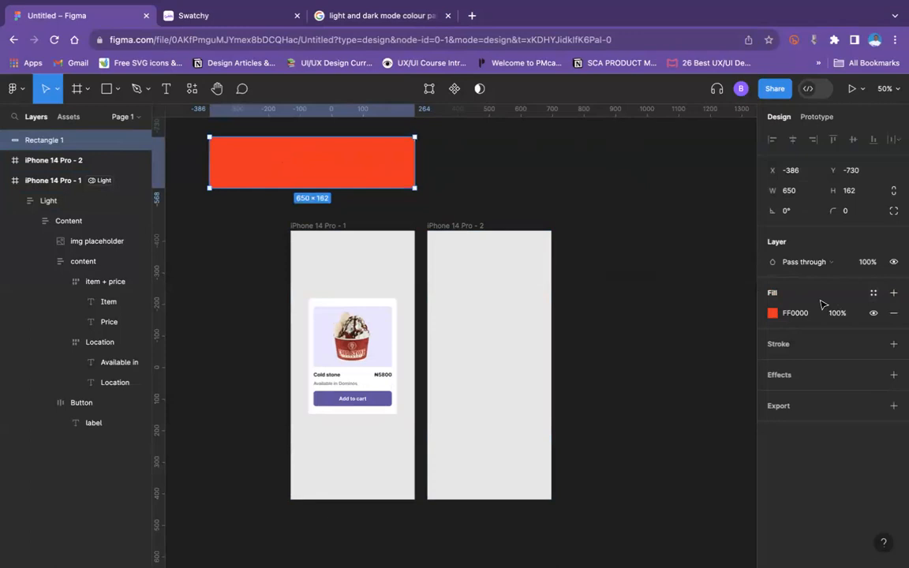
key("ctrl+z")
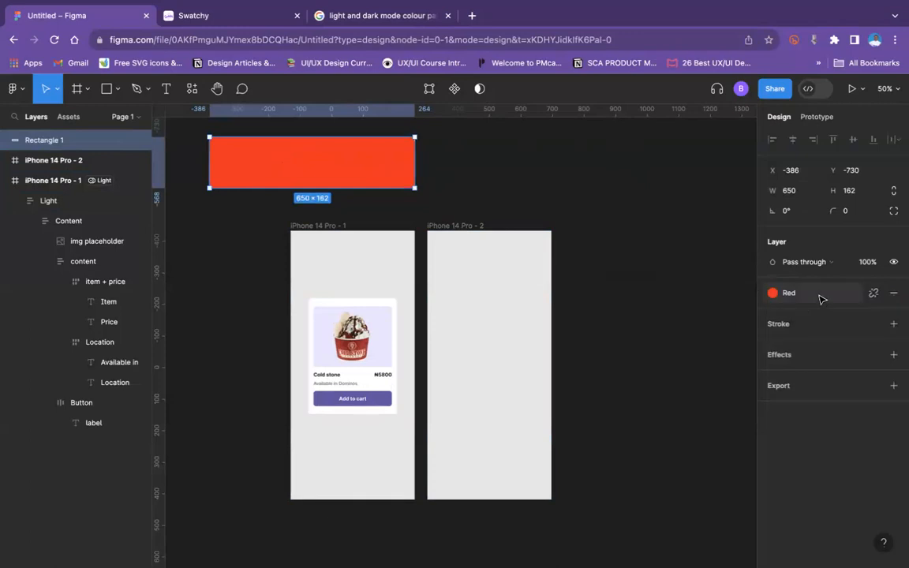
Step: Edit the Red colour style to the darker colour AE1919
left_click(771, 293)
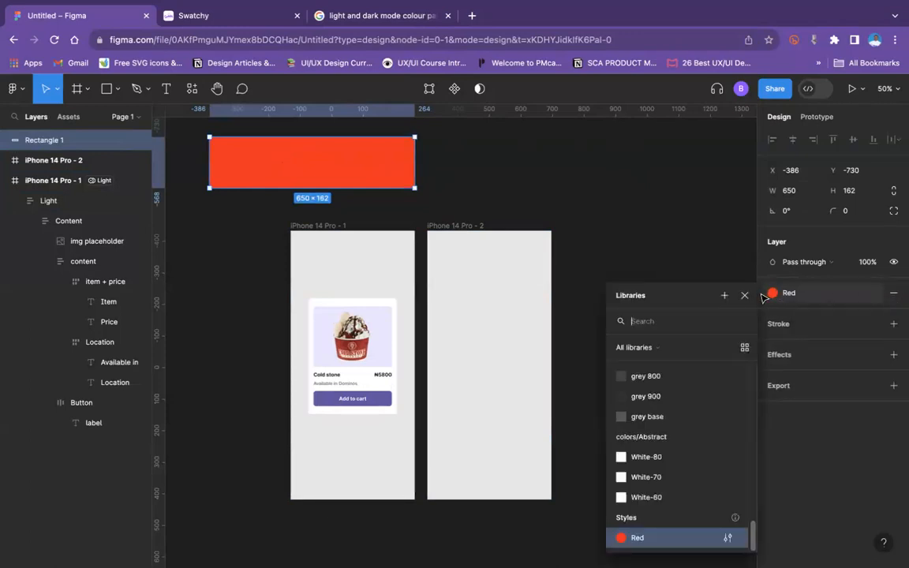
left_click(728, 538)
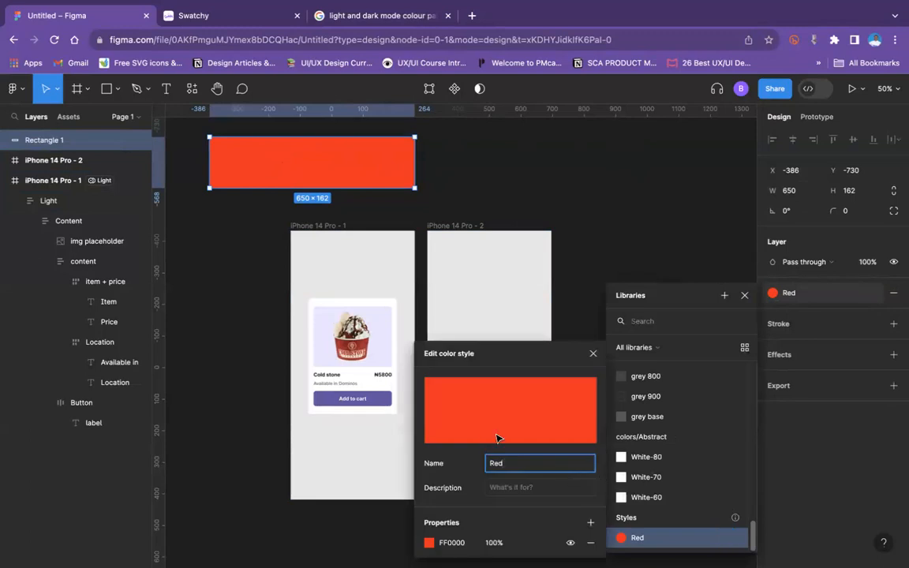
left_click(429, 542)
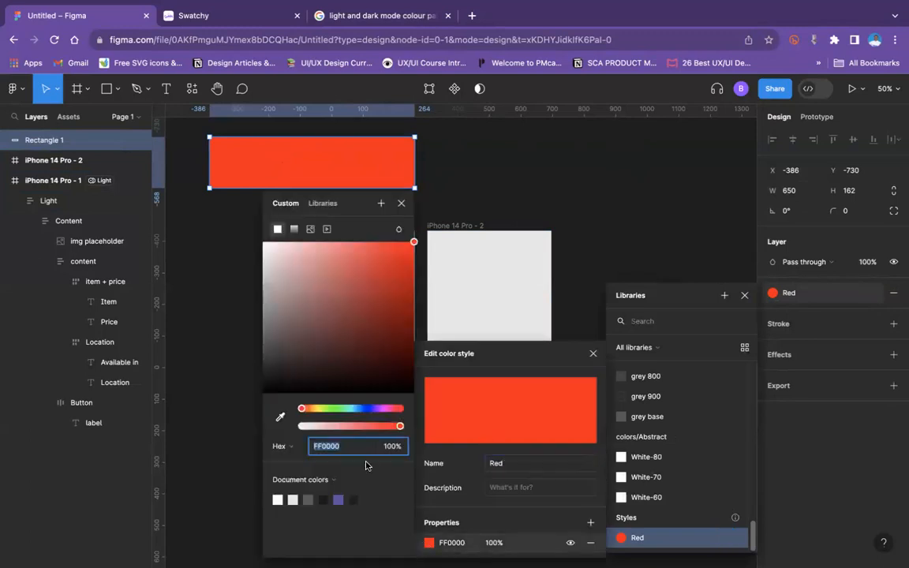
left_click_drag(372, 314, 392, 295)
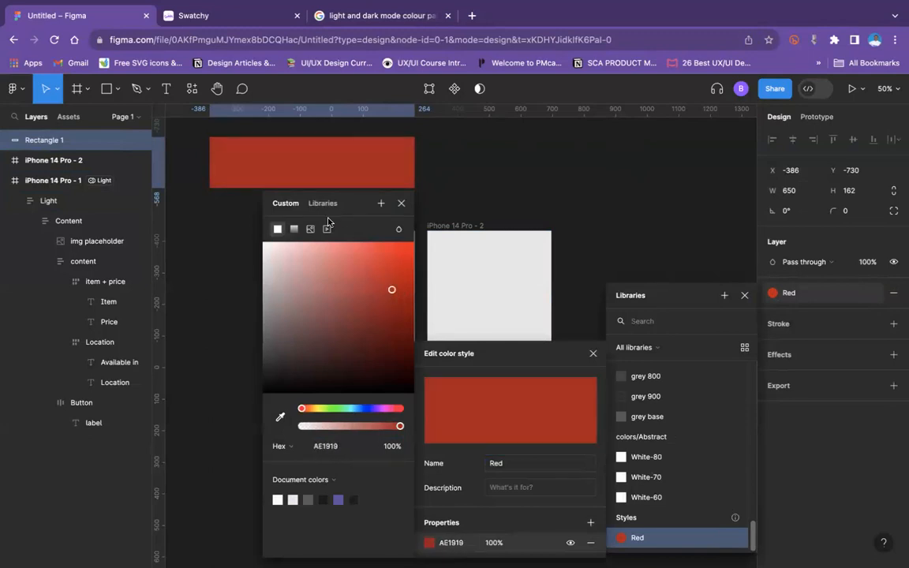
left_click(402, 205)
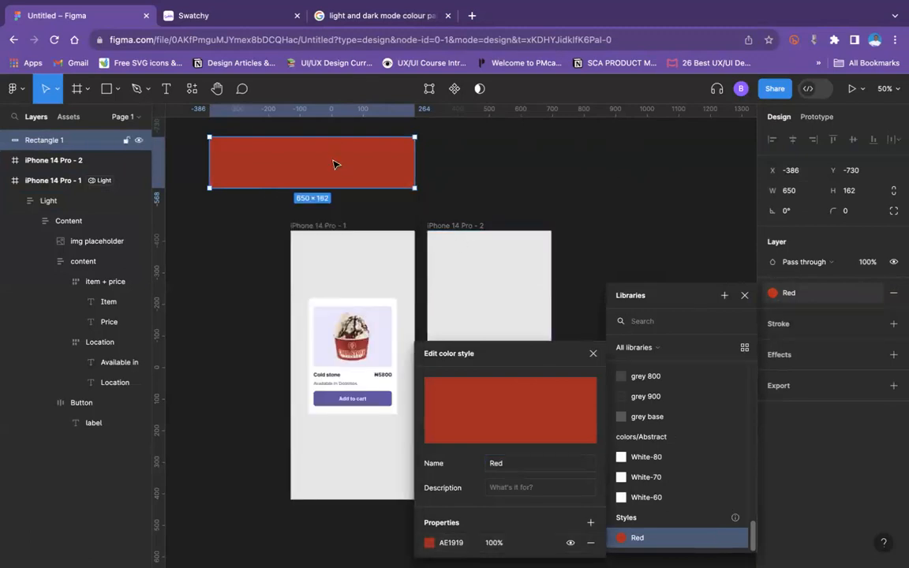
Step: Delete the red rectangle and select the Light card in the iPhone 14 Pro - 1 frame
left_click(335, 163)
key("Delete")
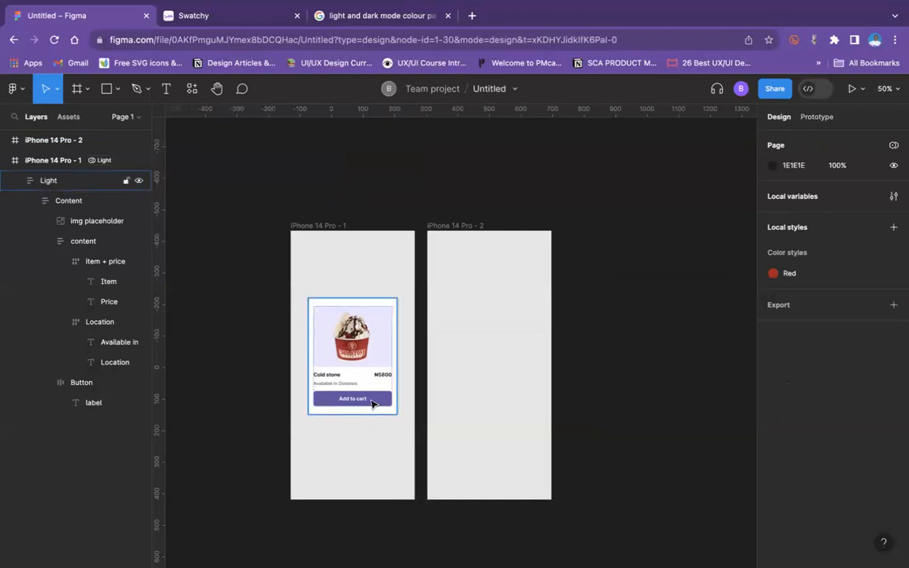
left_click(373, 400)
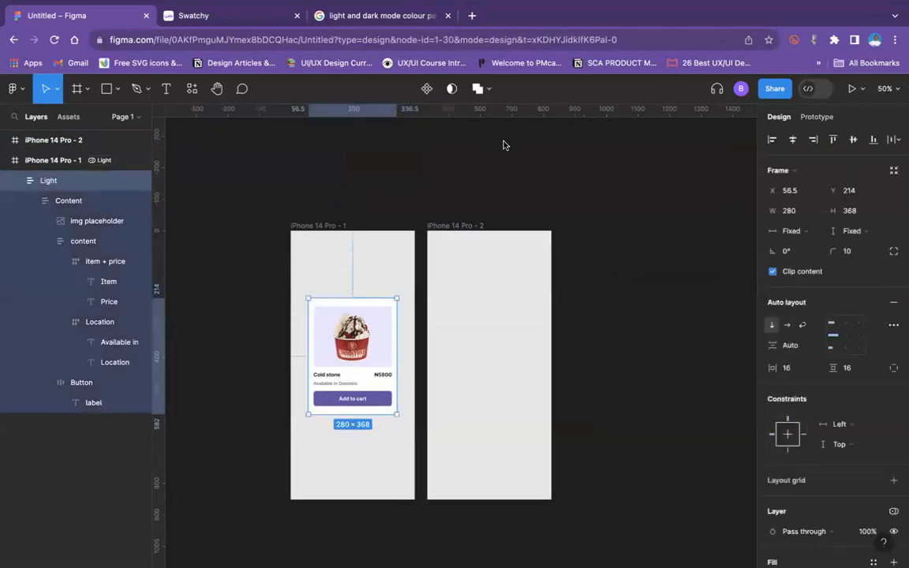
Step: Set the Text header token's Light value to the primitive colour purple(light) 900 in the Tokens collection
left_click(403, 150)
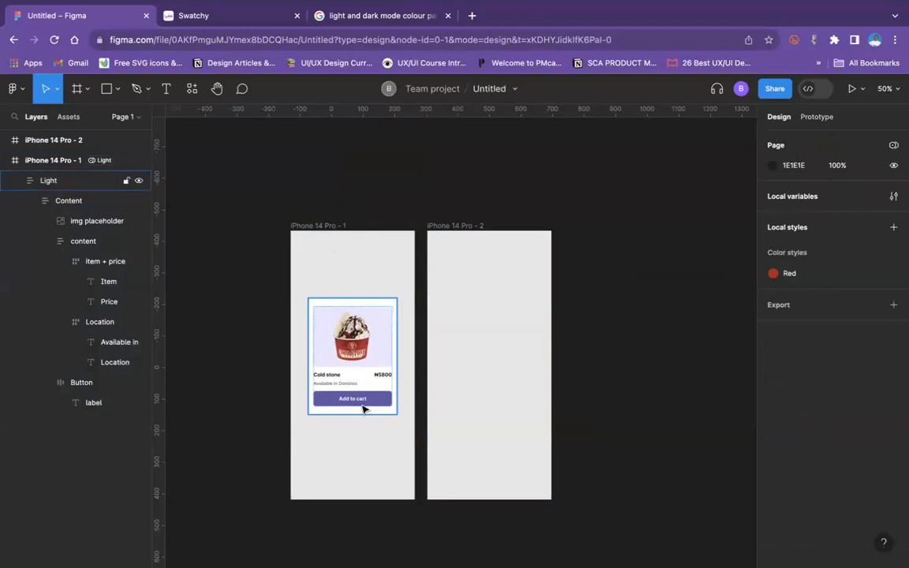
scroll(364, 408, "up", 5)
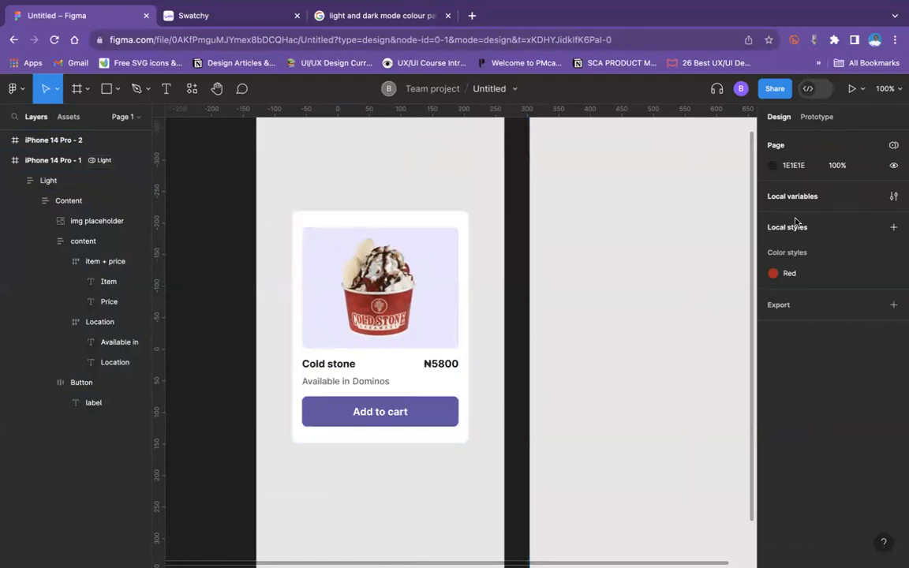
left_click(893, 196)
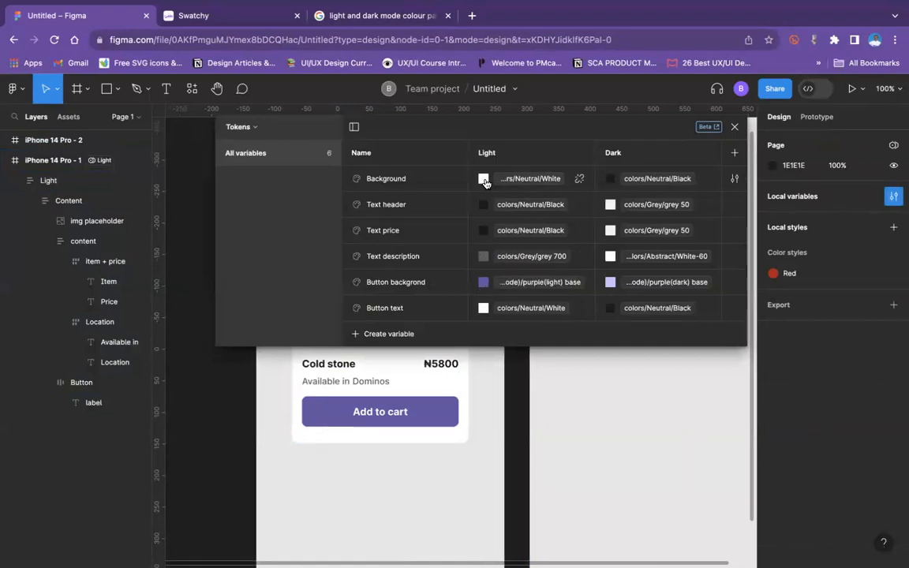
left_click(341, 367)
double_click(341, 367)
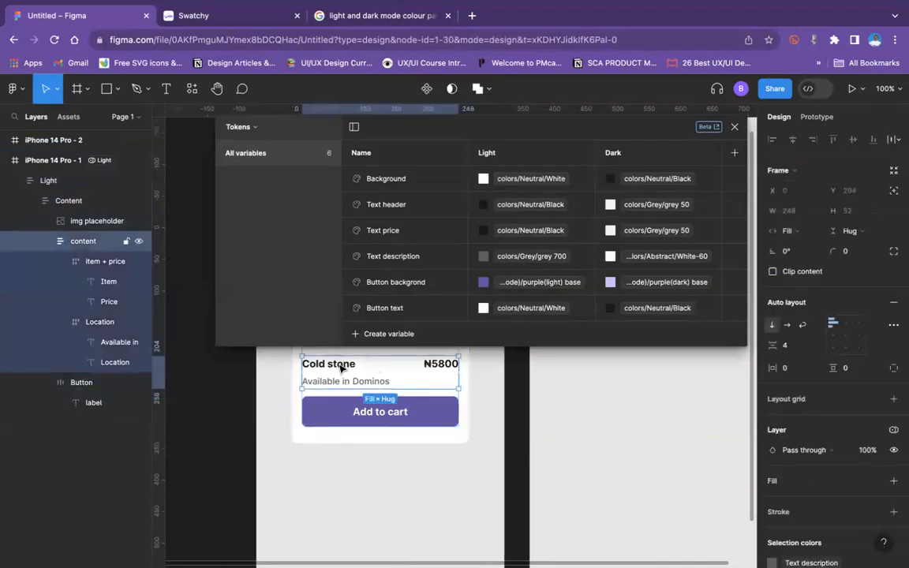
double_click(341, 367)
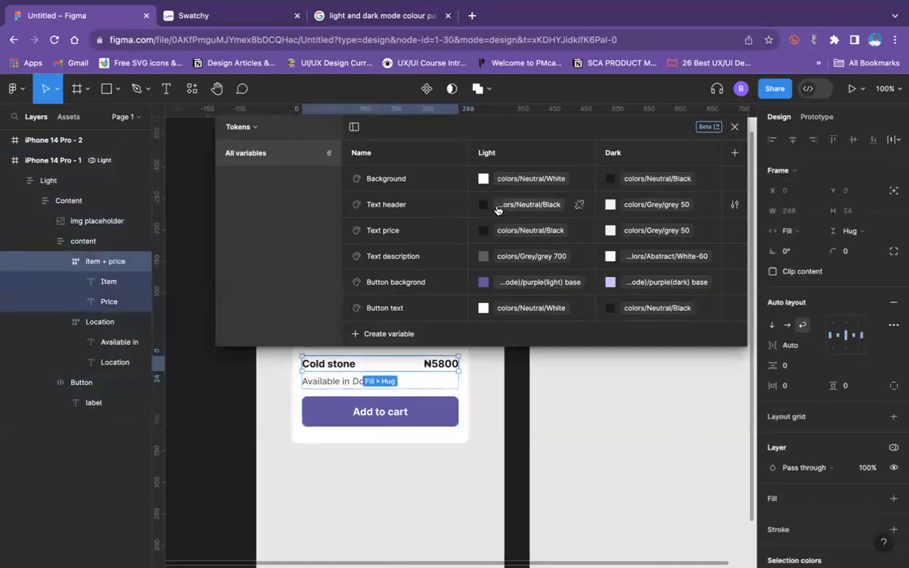
left_click(536, 207)
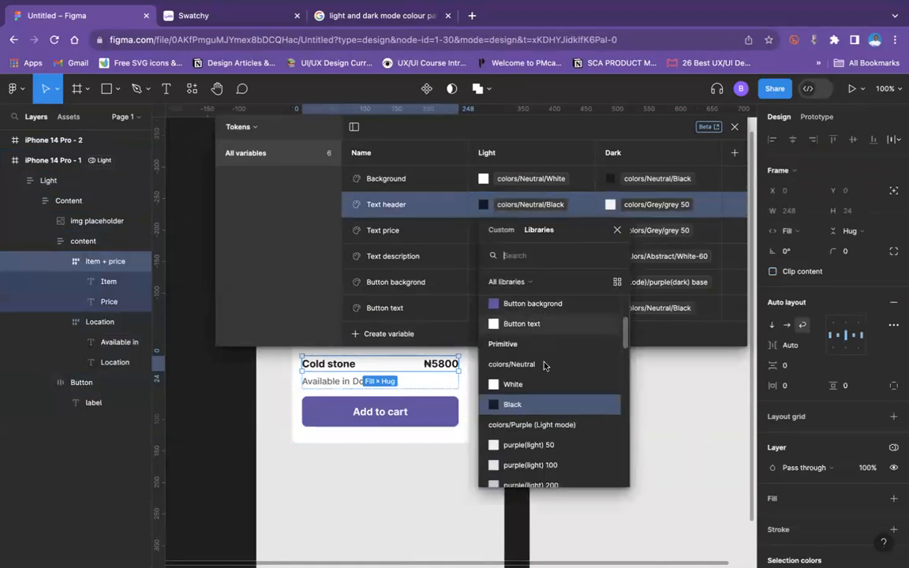
scroll(544, 371, "down", 5)
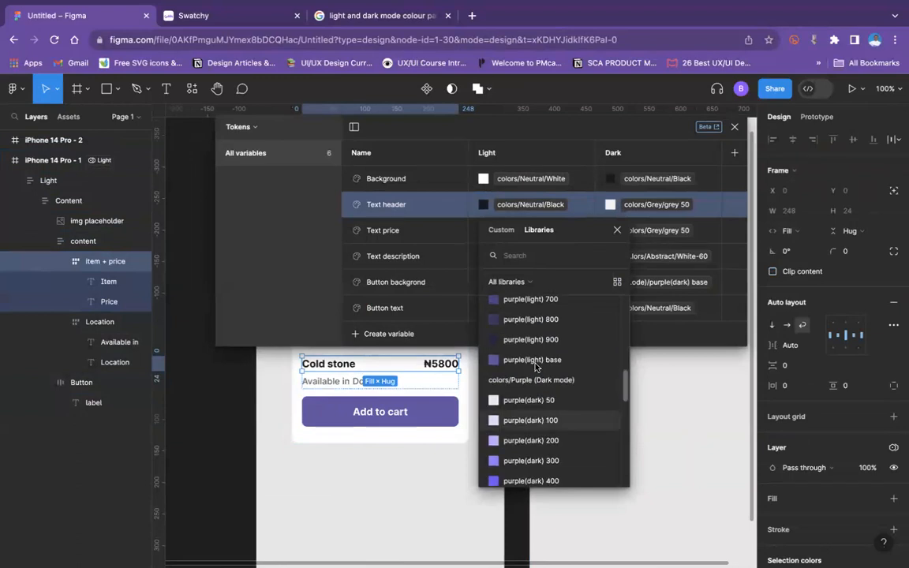
left_click(538, 342)
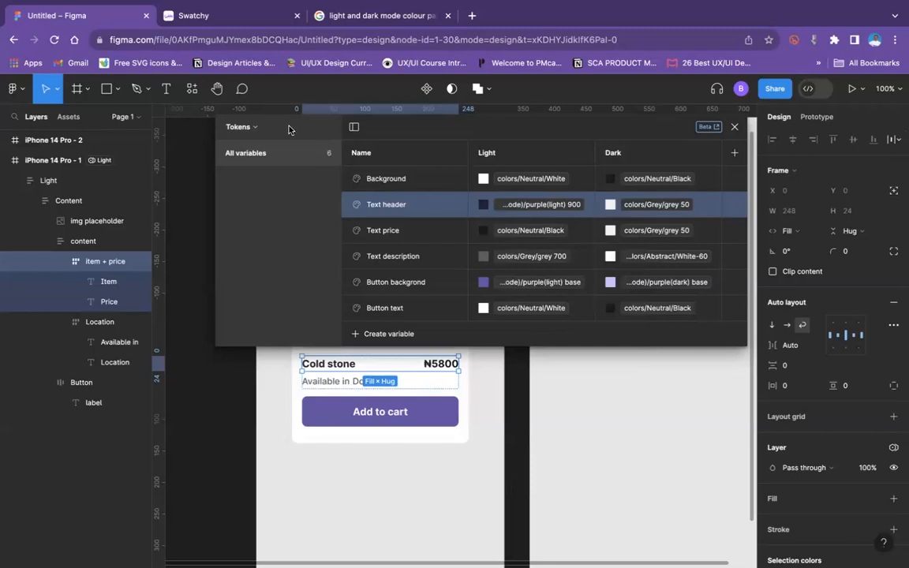
left_click(734, 127)
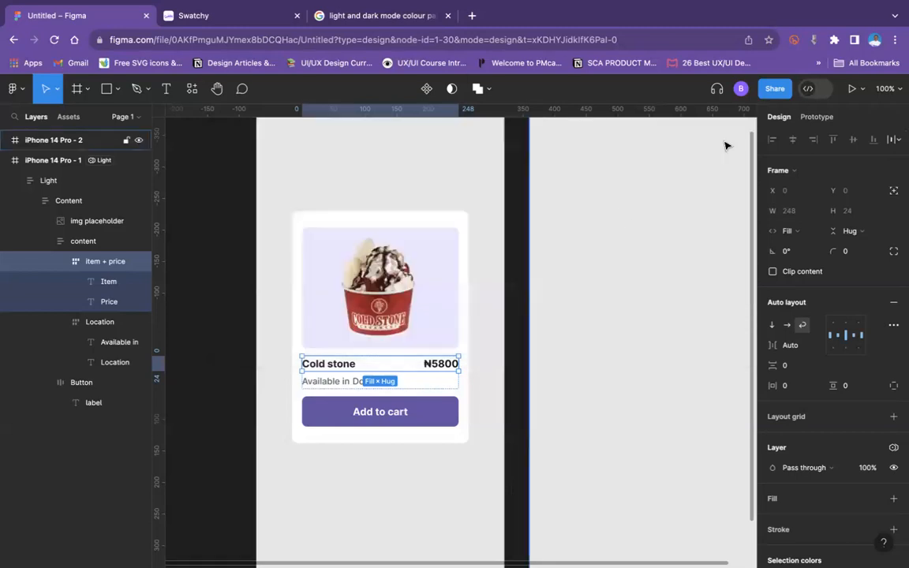
Step: Inspect which colour variables fill the Cold stone title text and the Add to cart button on the card
left_click(337, 369)
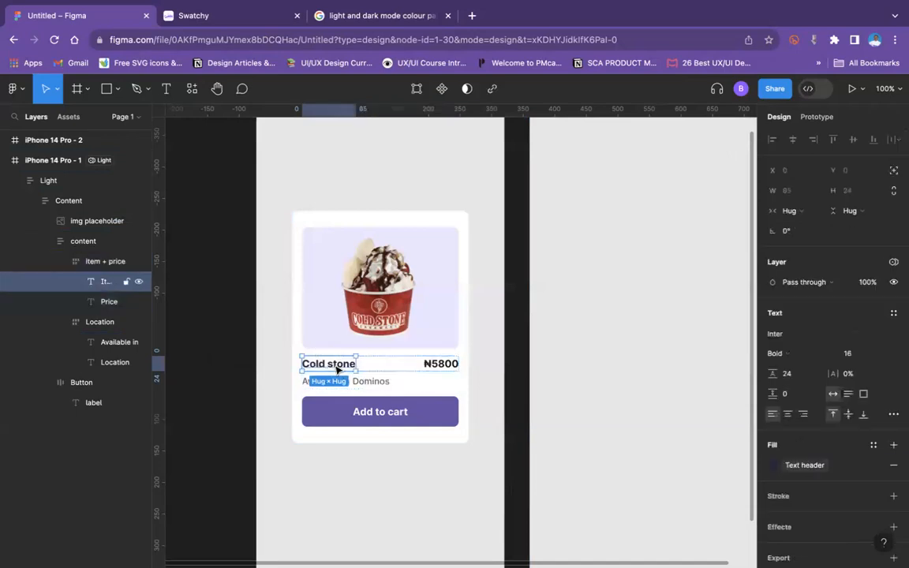
left_click(811, 467)
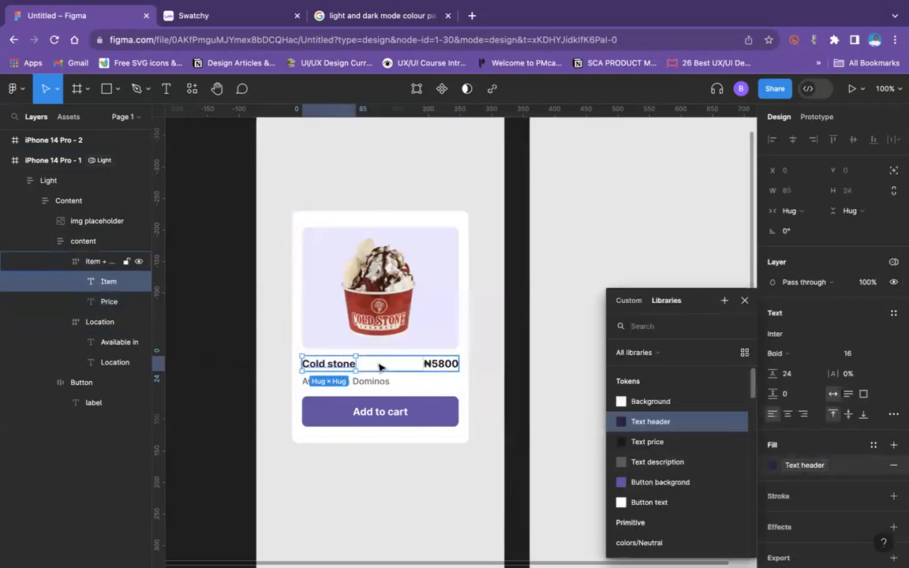
left_click(374, 181)
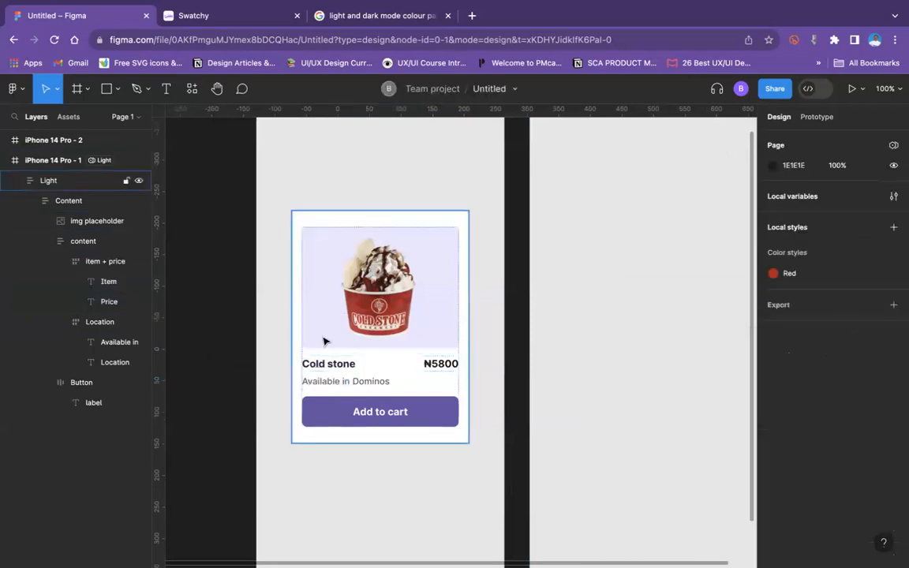
double_click(340, 412)
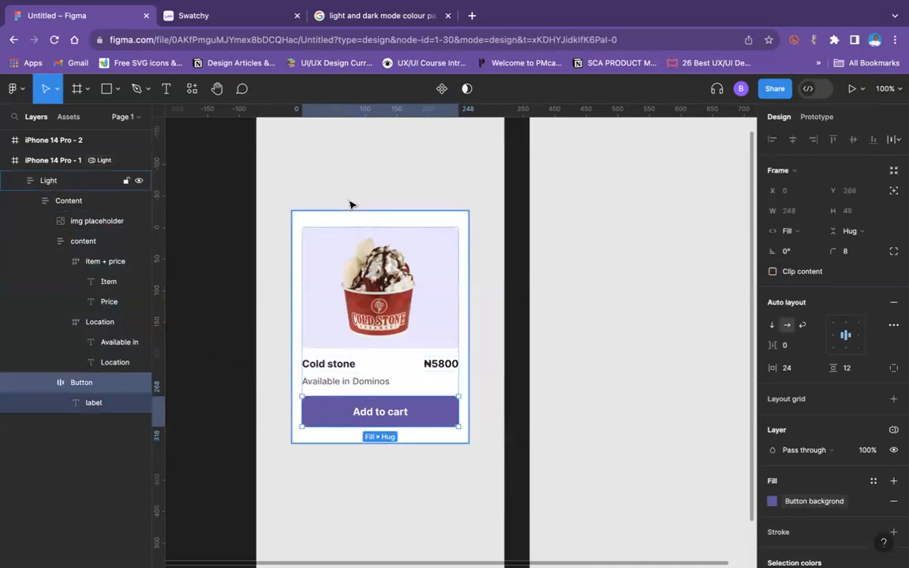
key("Escape")
left_click(344, 237)
left_click(380, 162)
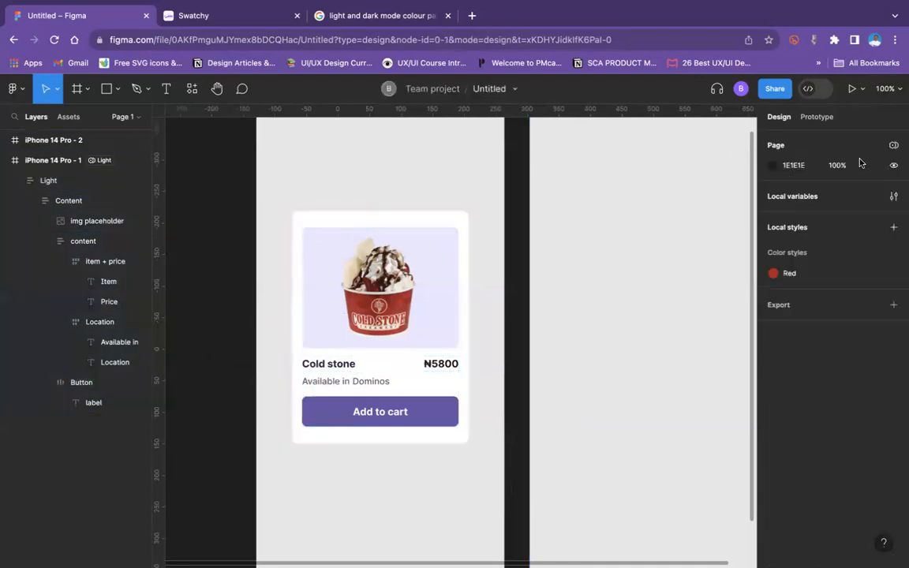
Step: Link the Text header token's Light value to the Button backgrond token instead of a primitive colour
left_click(894, 196)
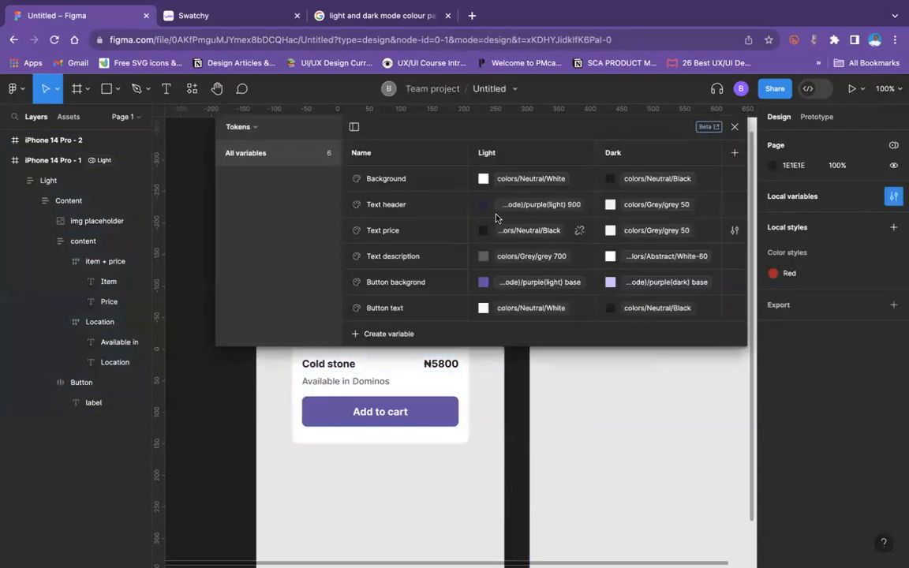
left_click(518, 207)
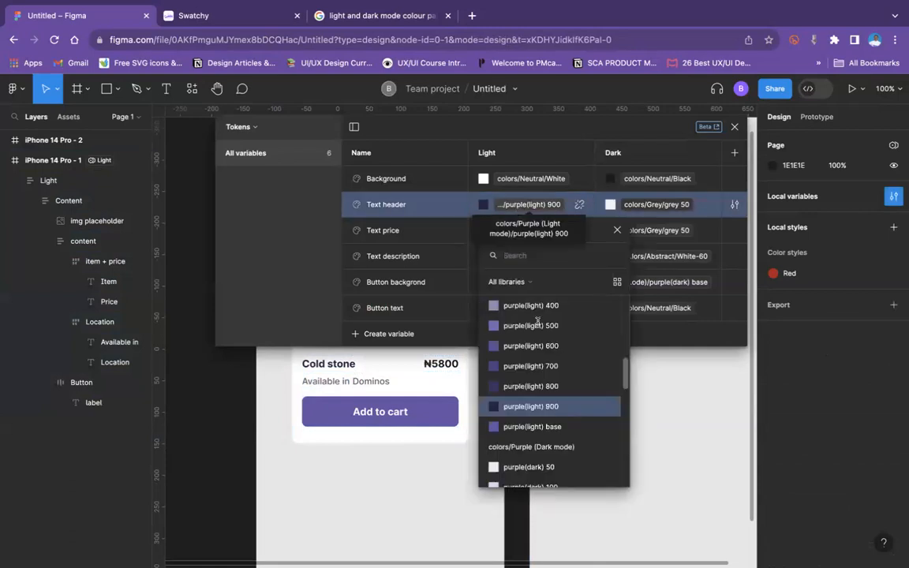
scroll(539, 360, "up", 5)
scroll(553, 379, "up", 2)
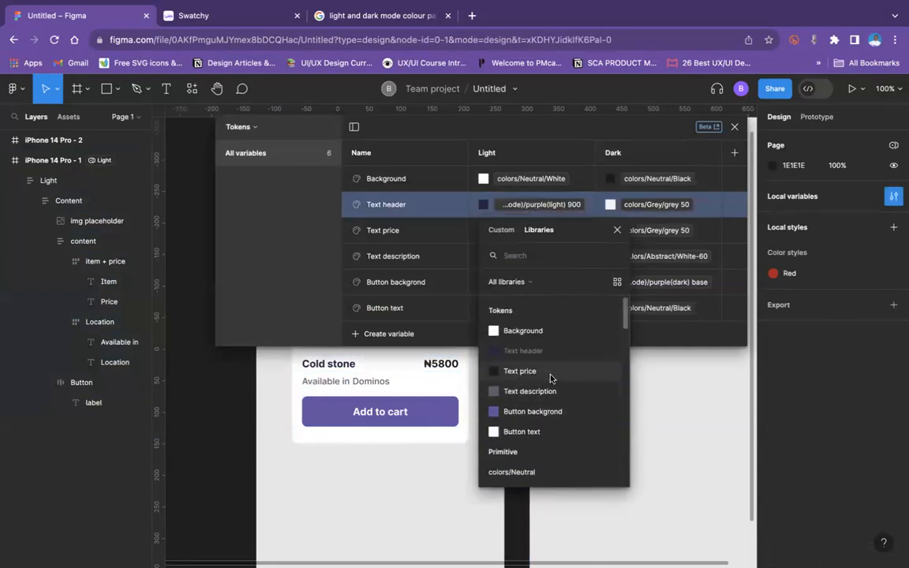
scroll(553, 407, "down", 10)
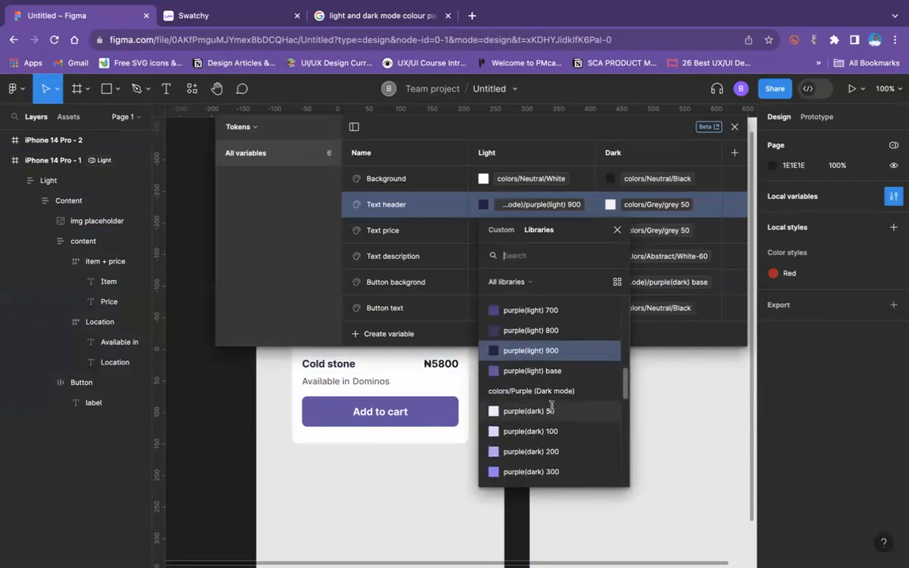
scroll(552, 408, "down", 6)
scroll(551, 410, "up", 15)
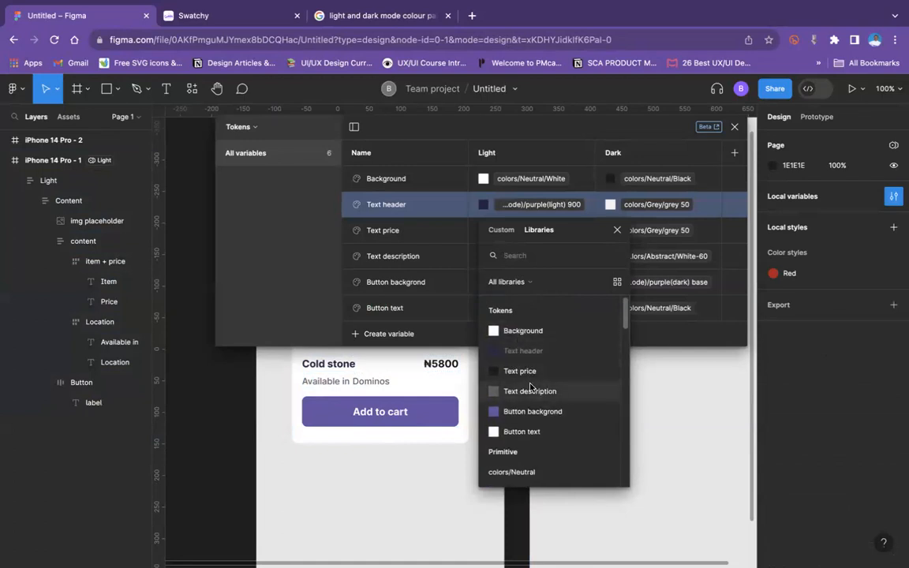
left_click(543, 411)
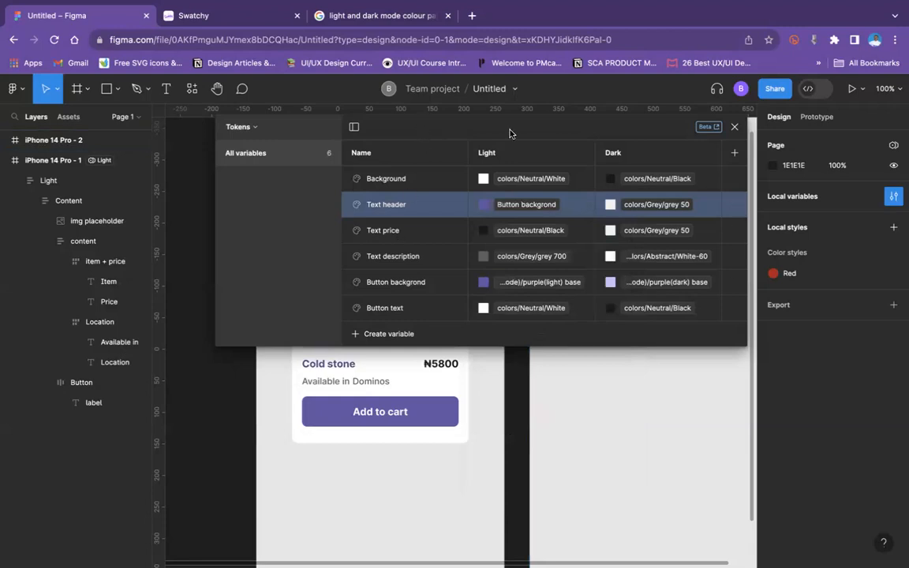
Step: Try purple(light) 900 as the Button backgrond token's Light value with the card in view, and undo that change
left_click_drag(509, 132, 687, 137)
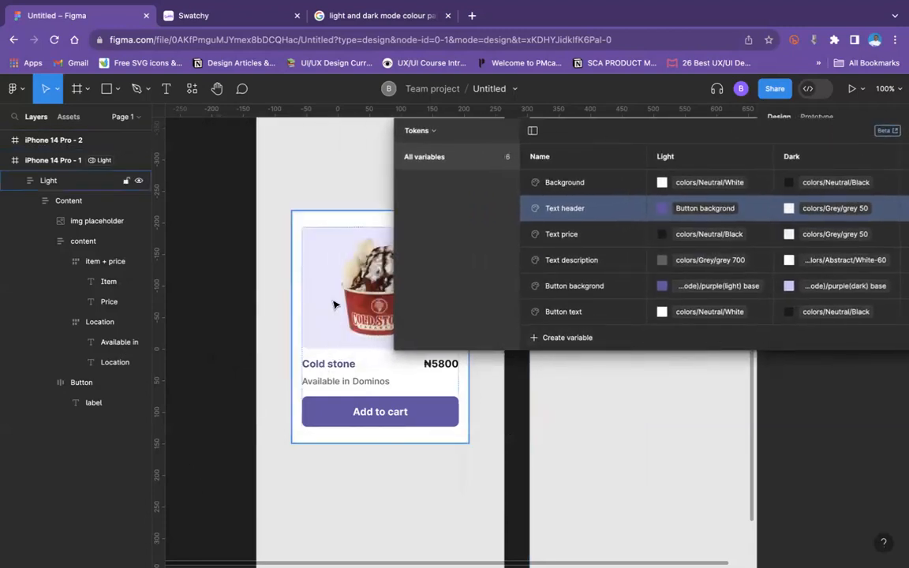
left_click(335, 415)
left_click(336, 415)
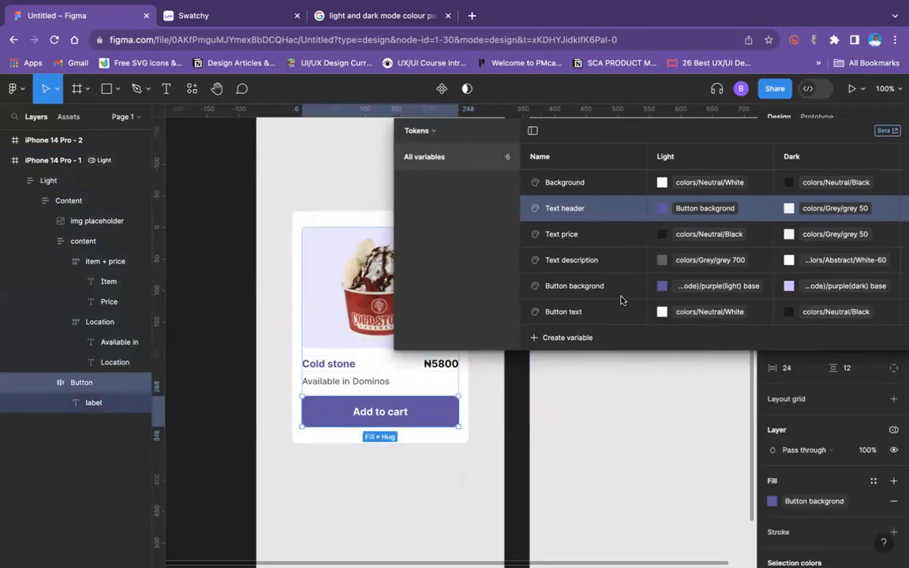
left_click(688, 287)
left_click(687, 289)
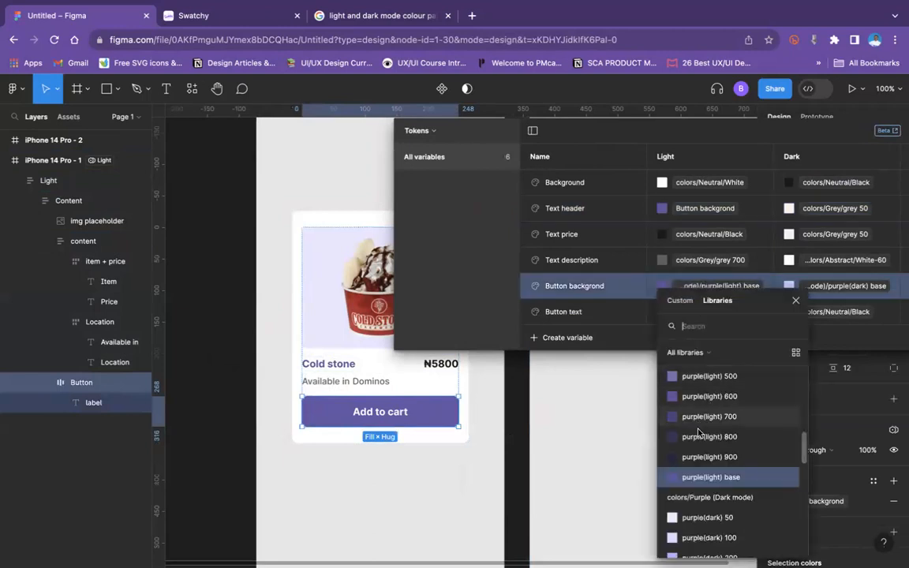
left_click(694, 376)
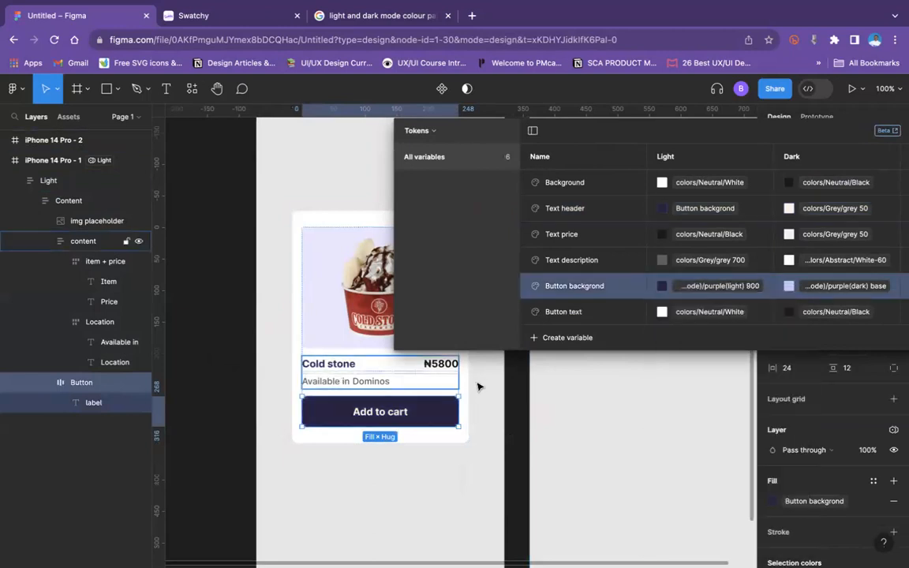
key("ctrl+z")
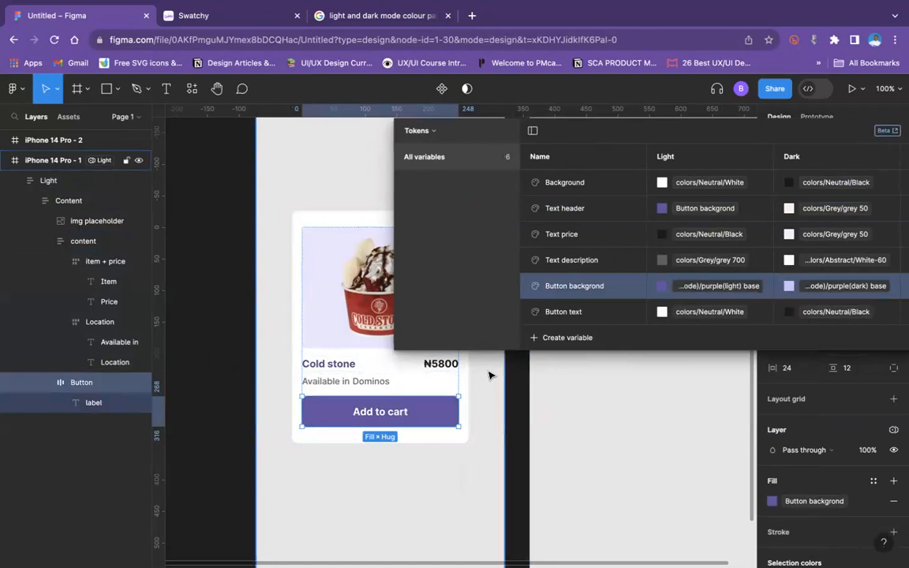
Step: Set the Text header token's Light value to the primitive colour purple(light) base
left_click(698, 210)
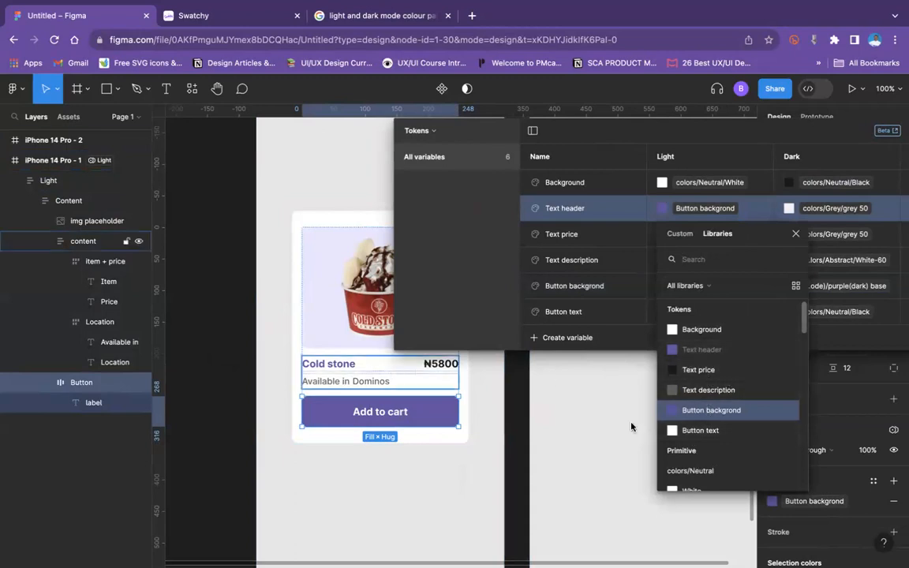
scroll(745, 414, "down", 10)
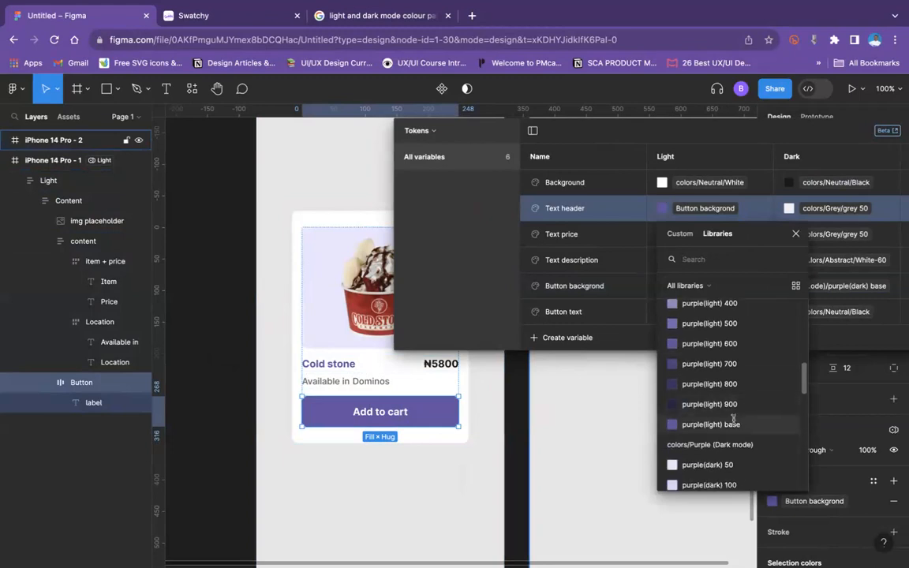
left_click(737, 424)
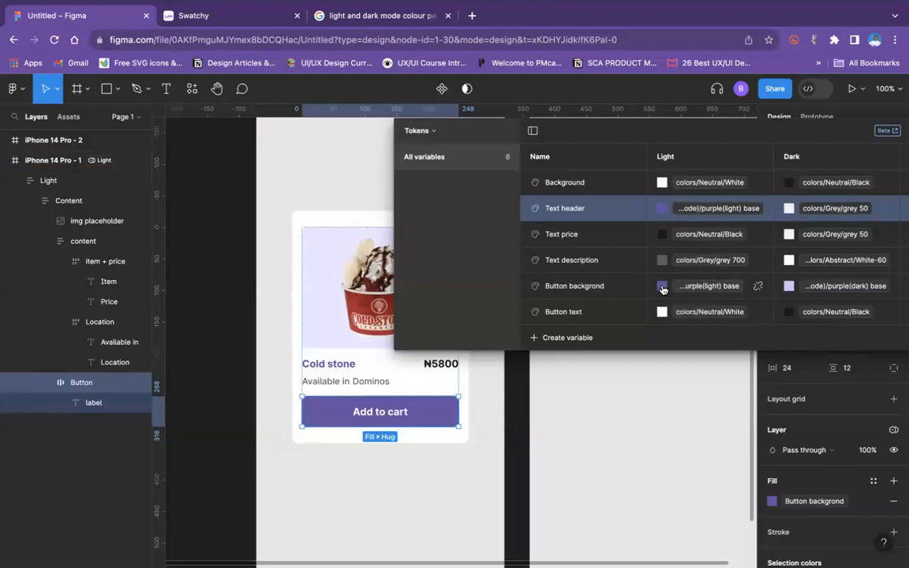
Step: Switch the Button backgrond token's Light value to purple(light) 900 and set it back to purple(light) base
left_click(687, 287)
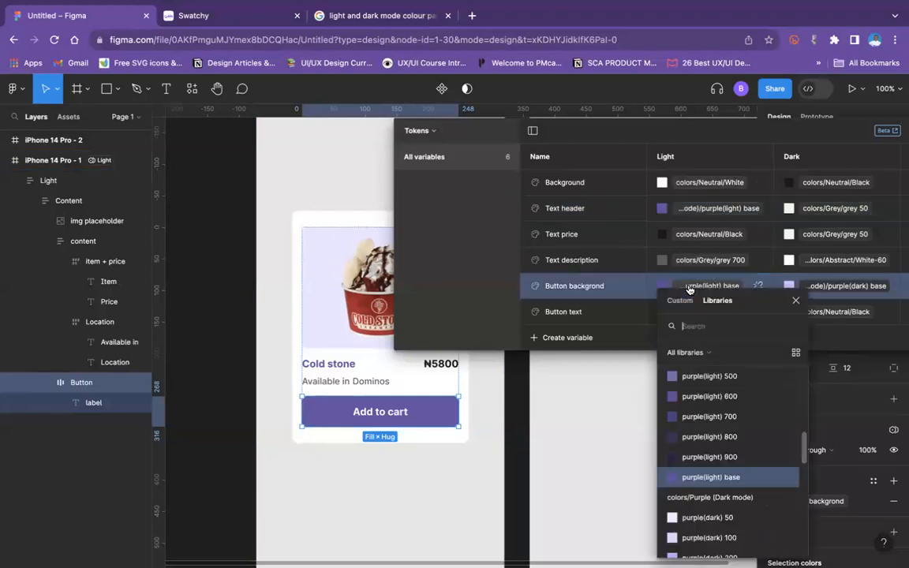
left_click(710, 457)
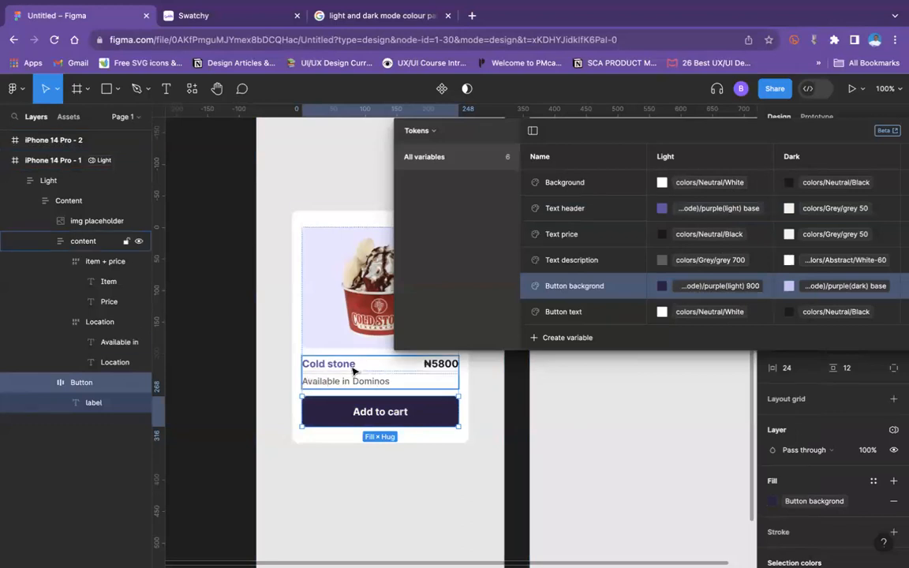
left_click(695, 286)
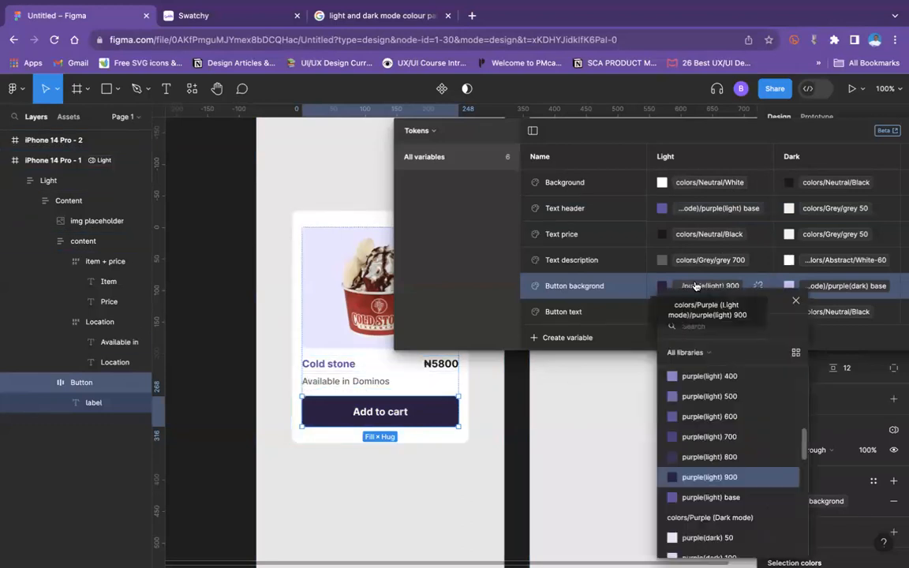
left_click(710, 497)
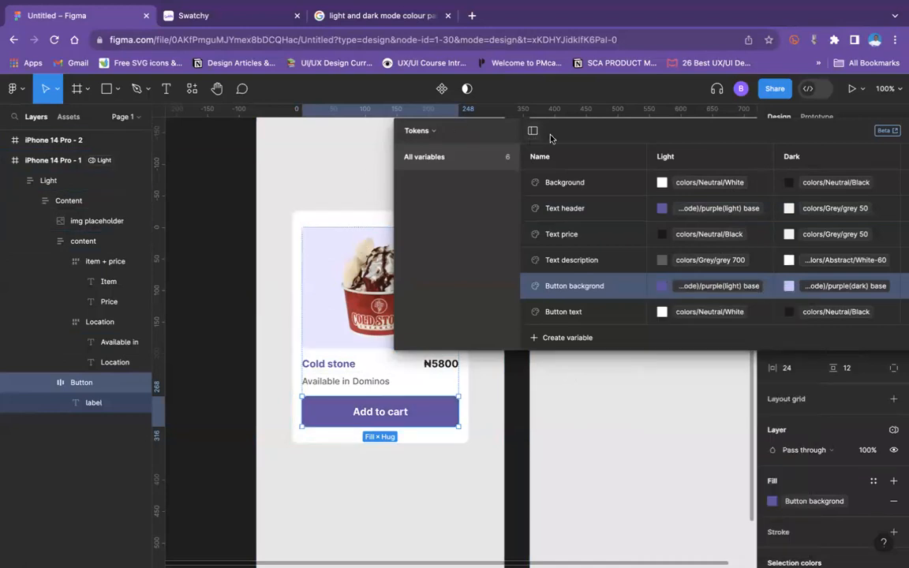
Step: Deselect the card's button and close the Tokens variables table
left_click_drag(507, 120, 320, 124)
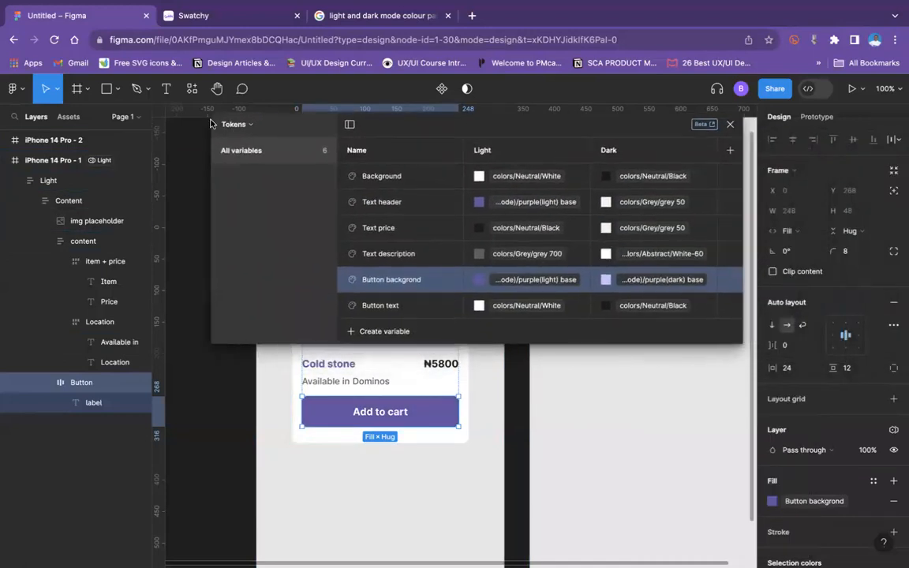
left_click(185, 150)
left_click(730, 124)
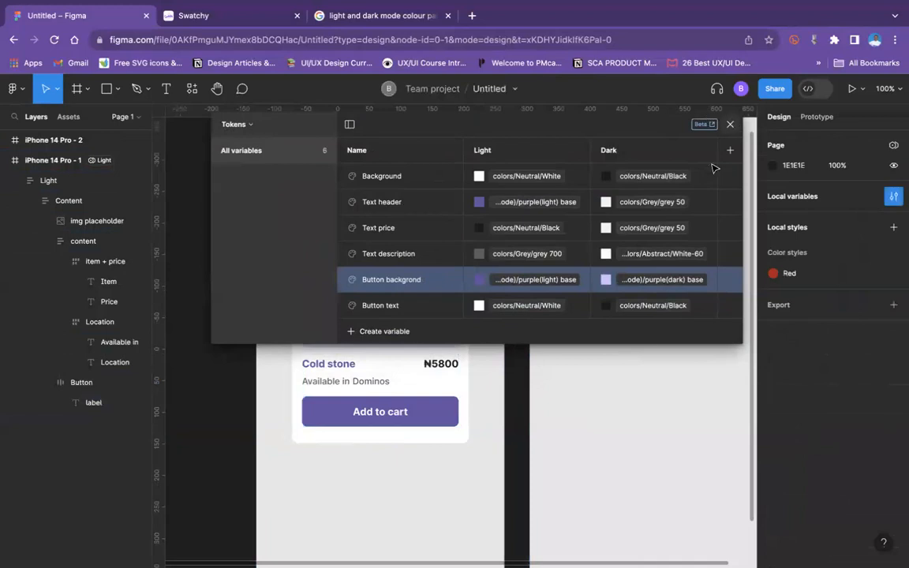
key("minus")
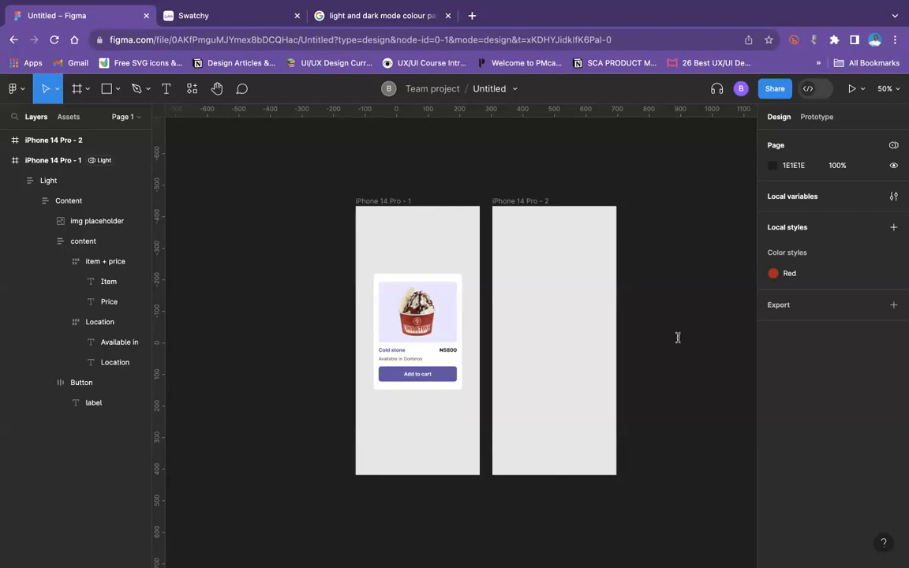
Step: Inspect the properties of the card's Button frame and of the whole Light card, and clear the selection
double_click(428, 379)
left_click(428, 379)
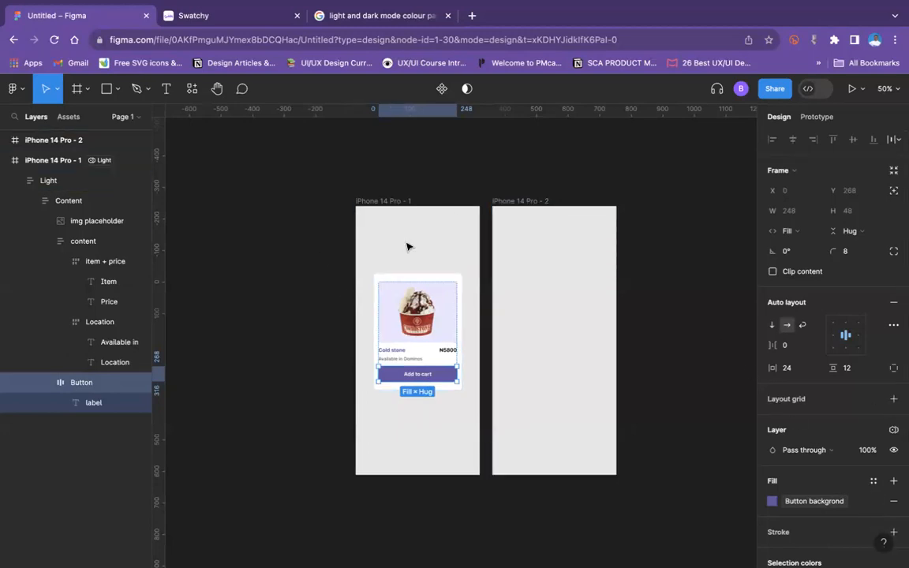
left_click(386, 286)
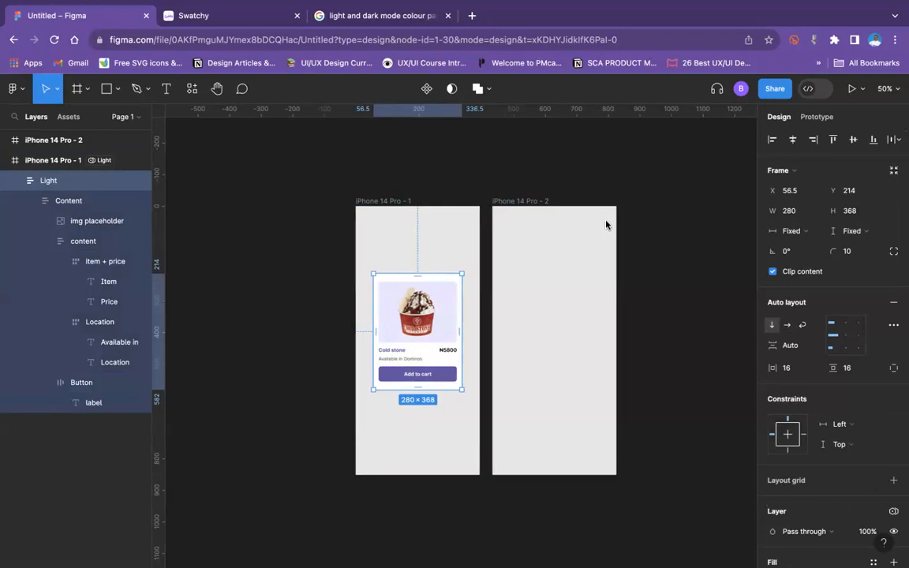
left_click(424, 172)
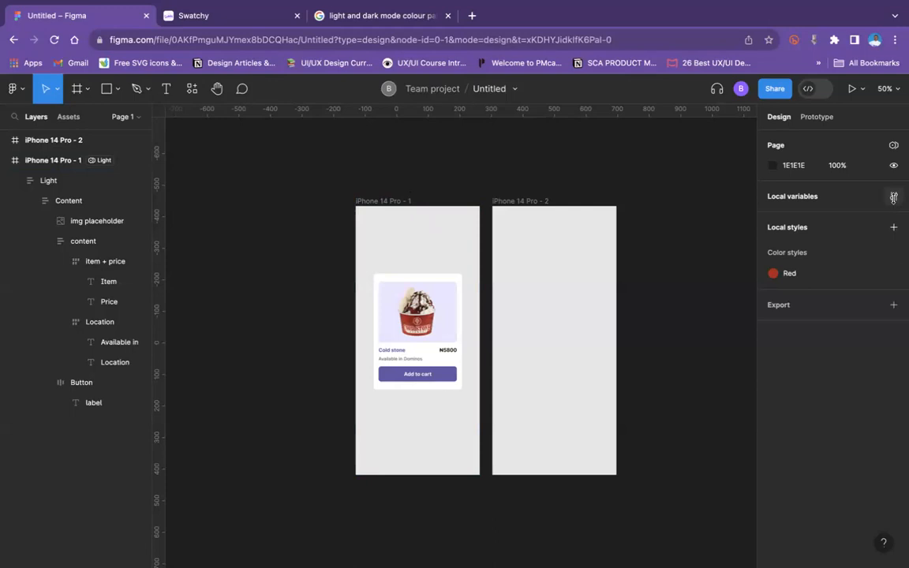
Step: Open the Tokens variables table and examine the library colours available for the Background token's Light value
left_click(894, 196)
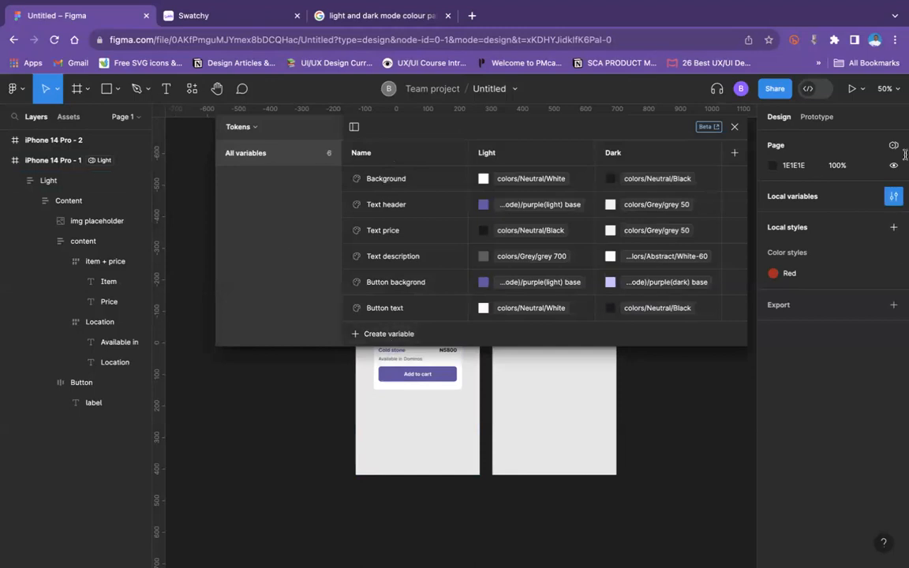
left_click(242, 129)
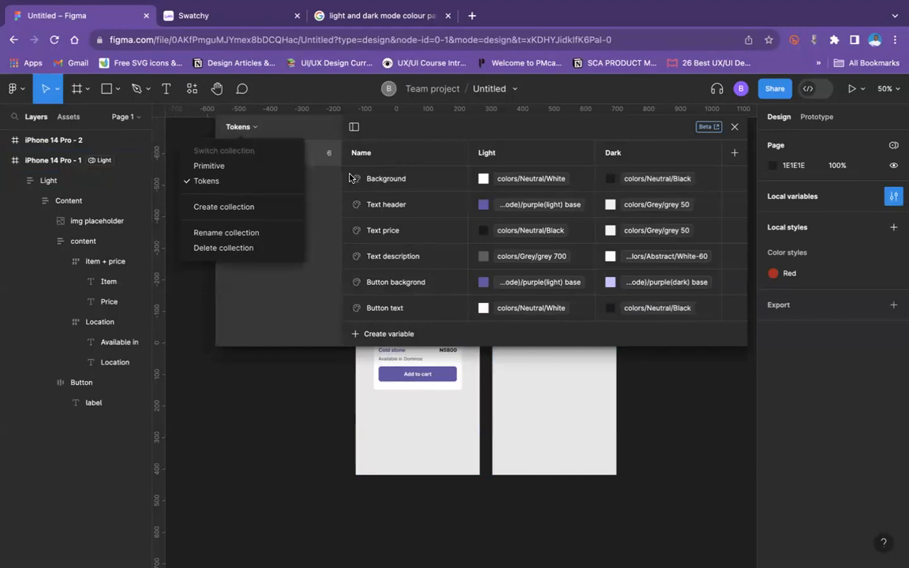
left_click(570, 181)
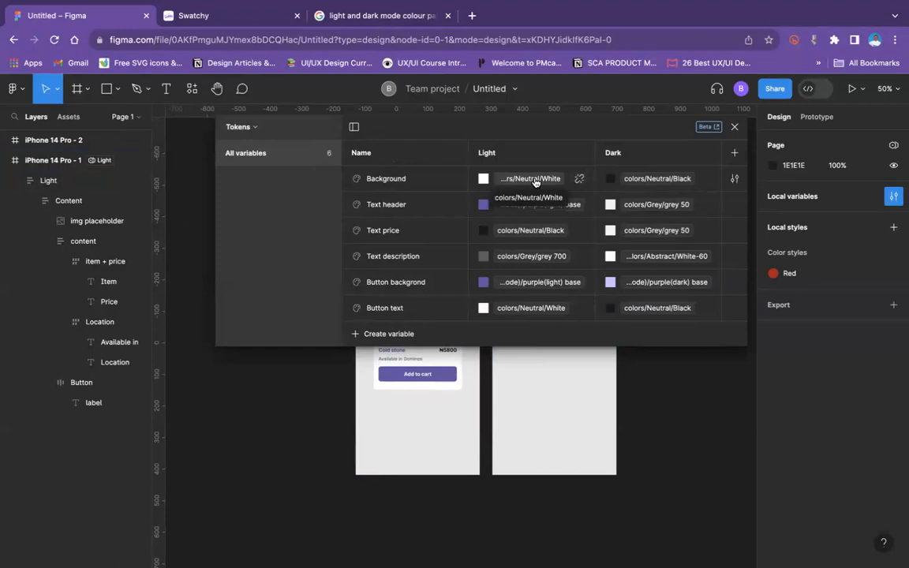
left_click(535, 180)
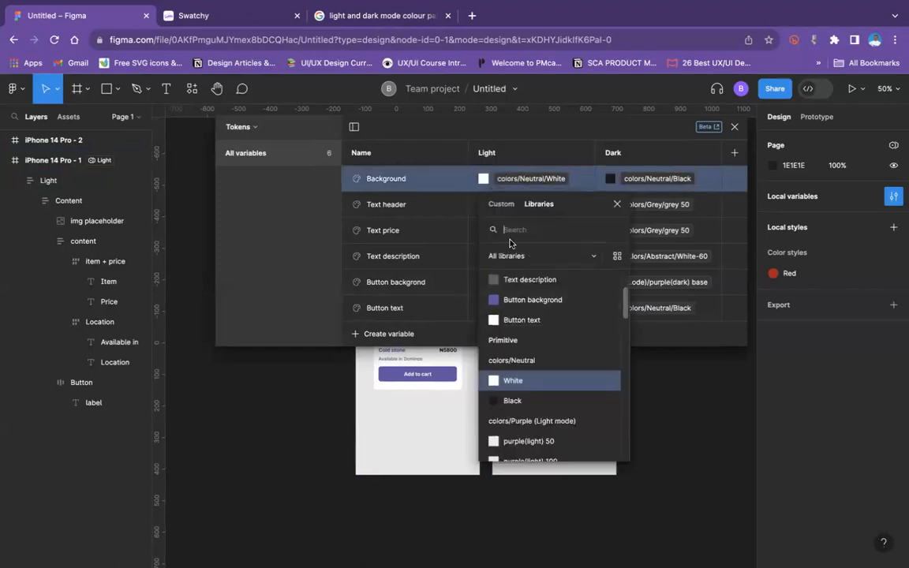
scroll(533, 351, "down", 4)
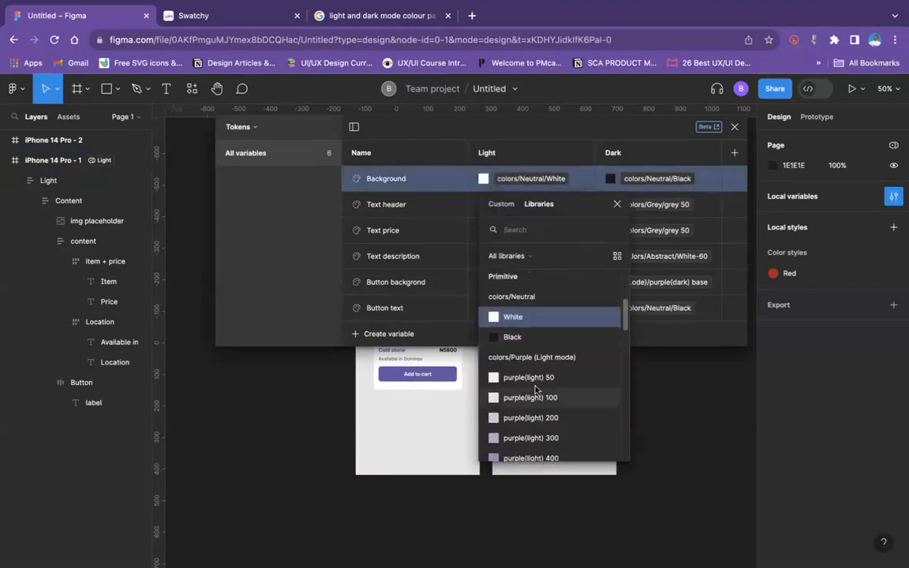
scroll(539, 358, "up", 4)
scroll(529, 371, "down", 1)
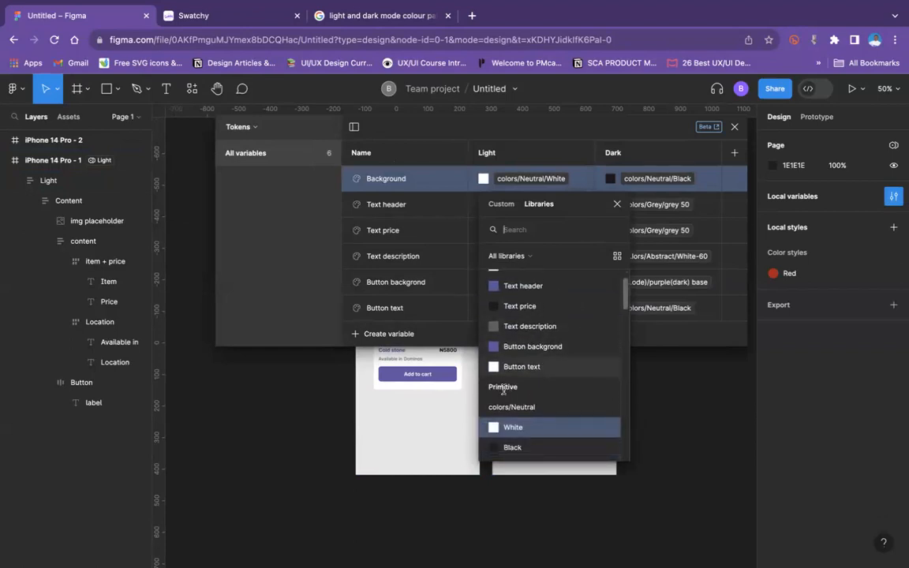
scroll(504, 388, "down", 5)
scroll(504, 388, "down", 10)
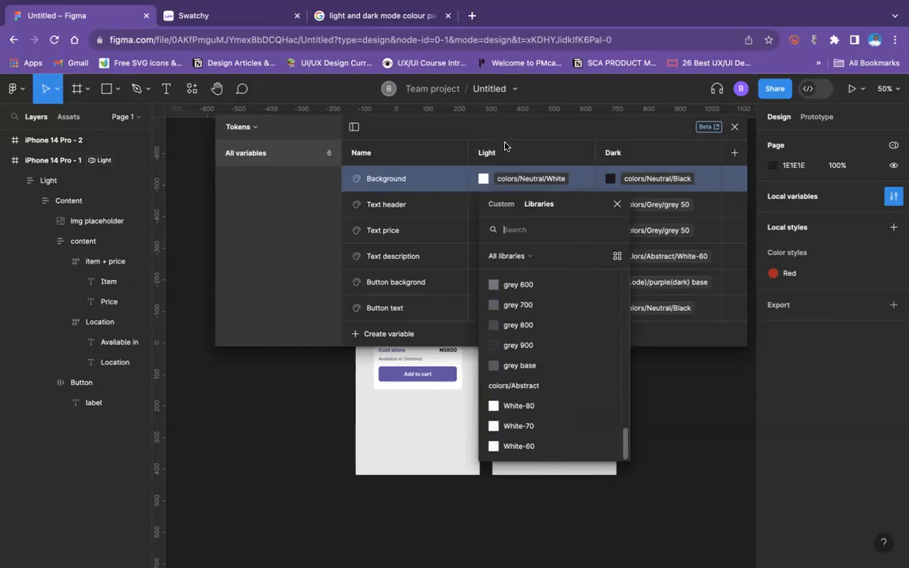
Step: View the custom colour settings of purple(light) 50 in the Primitive collection and return to the Tokens collection
left_click(258, 129)
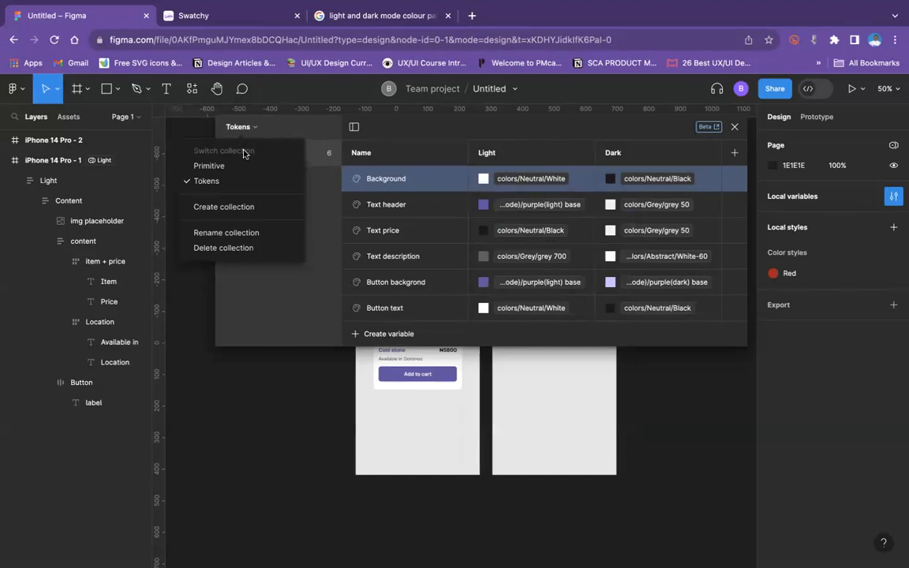
left_click(237, 166)
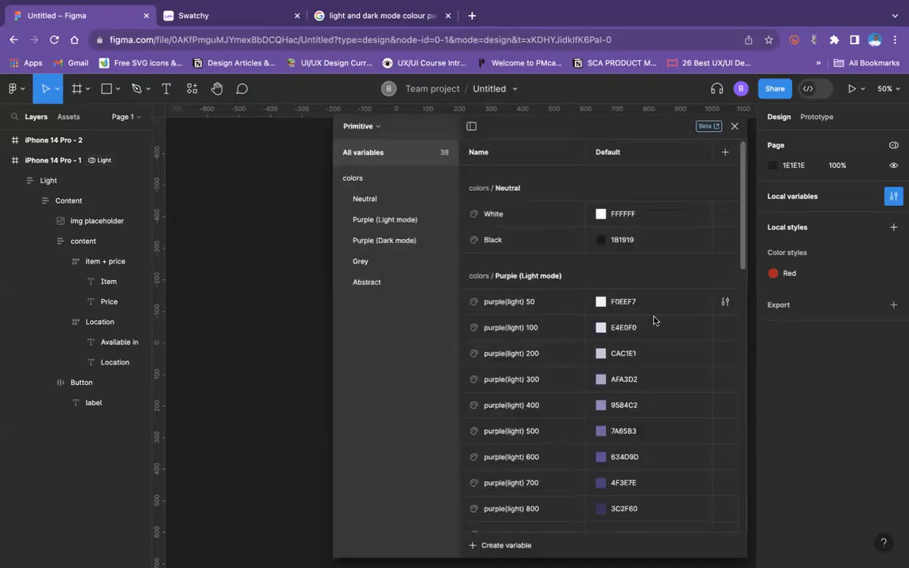
left_click(600, 302)
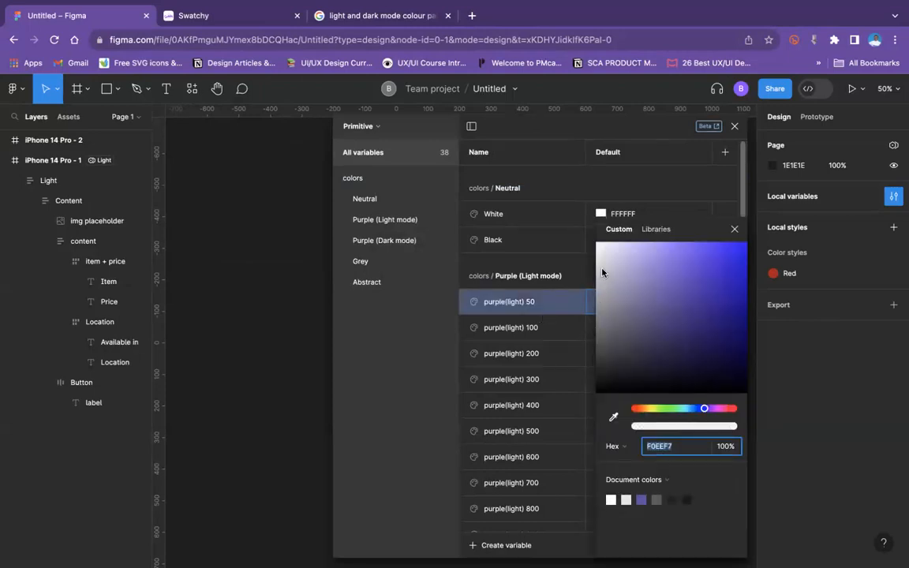
left_click(430, 323)
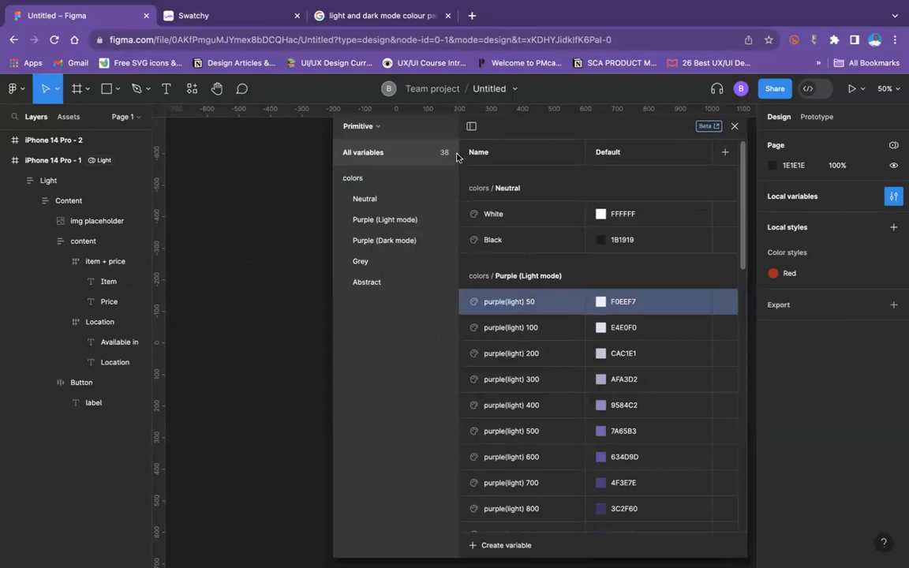
left_click(378, 130)
left_click(369, 184)
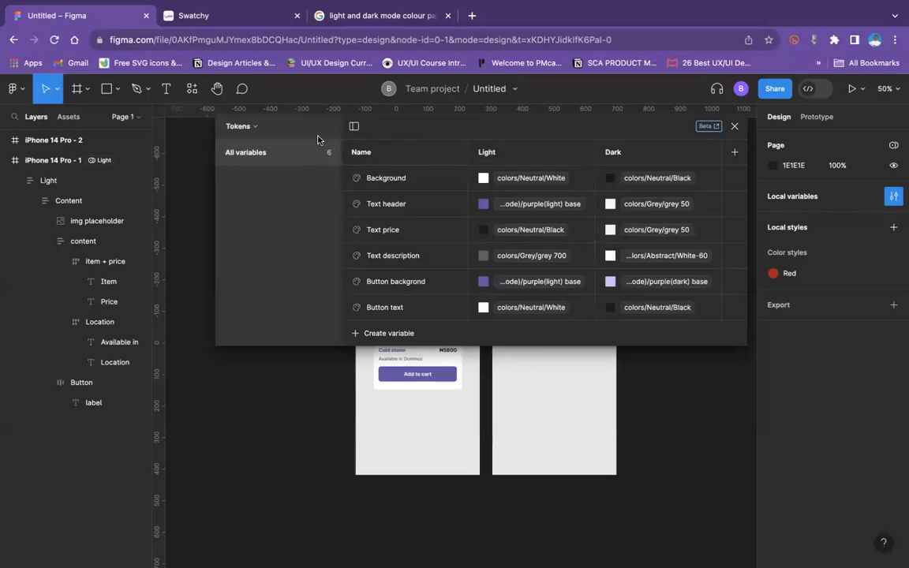
Step: Set the Primitive collection's Black variable to the document colour 6750A5 and close the variables table
left_click(249, 127)
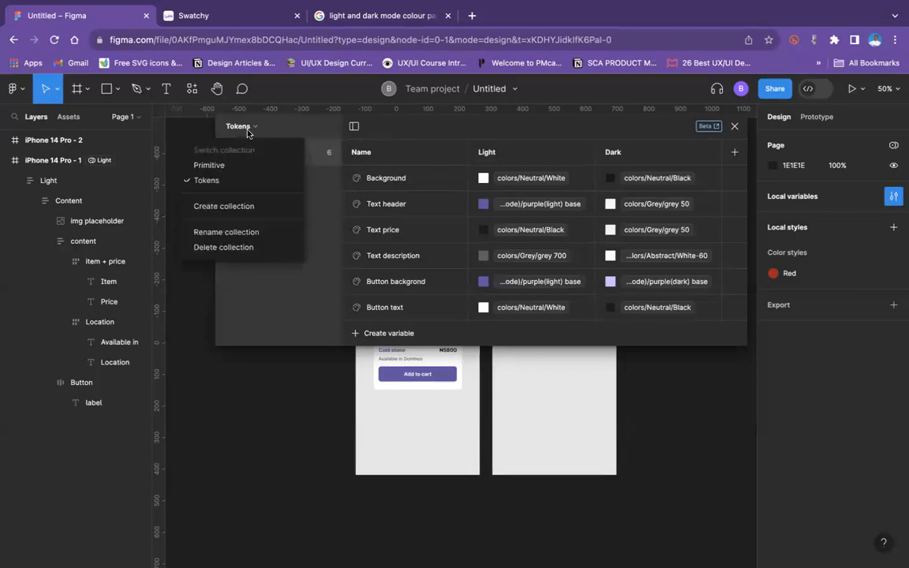
left_click(221, 165)
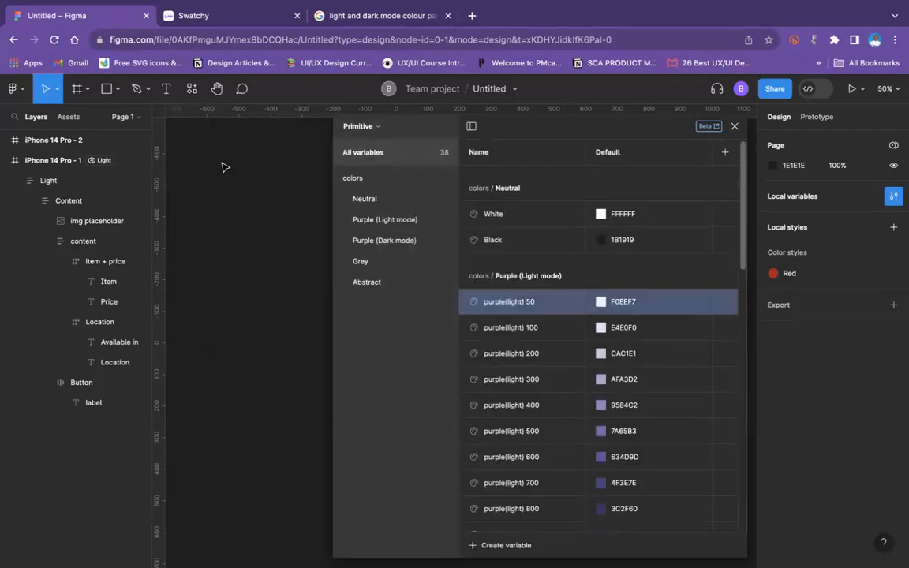
left_click(601, 241)
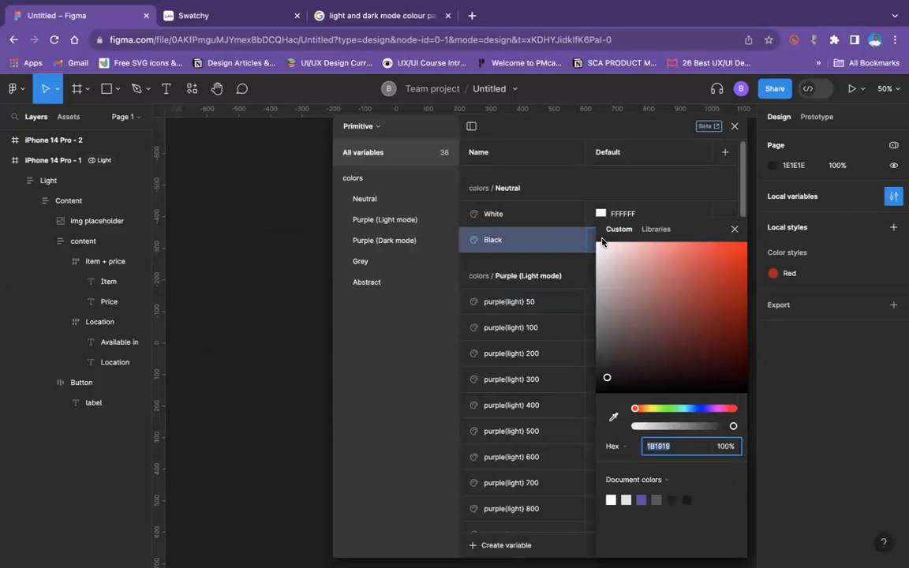
left_click(641, 500)
left_click(734, 231)
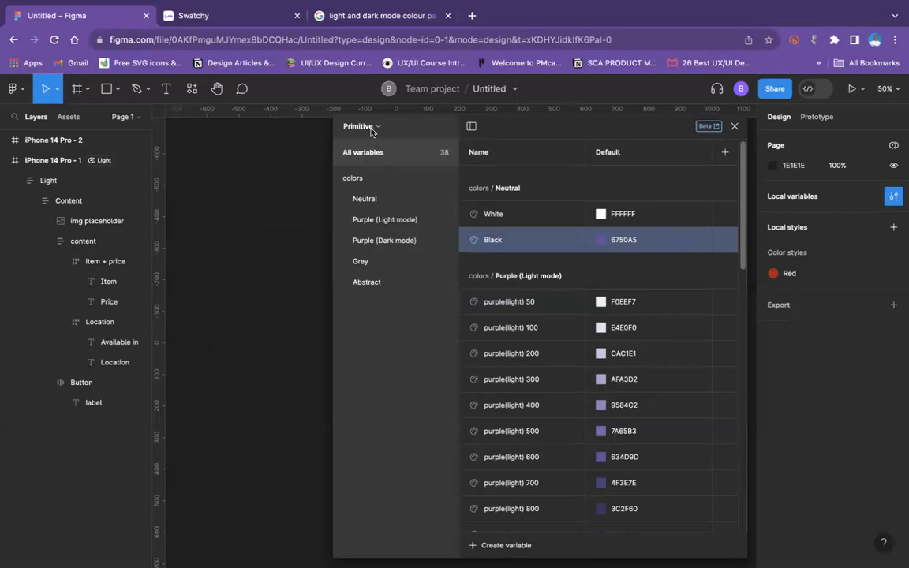
left_click(733, 127)
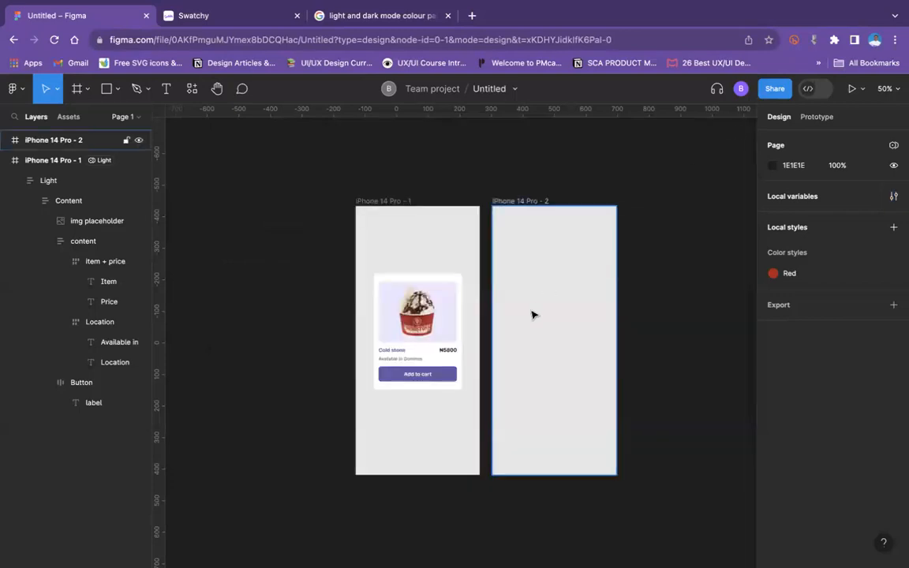
Step: Examine the product card's colours up close, and inspect the iPhone 14 Pro - 1 frame's properties
key("super+plus")
key("super+plus")
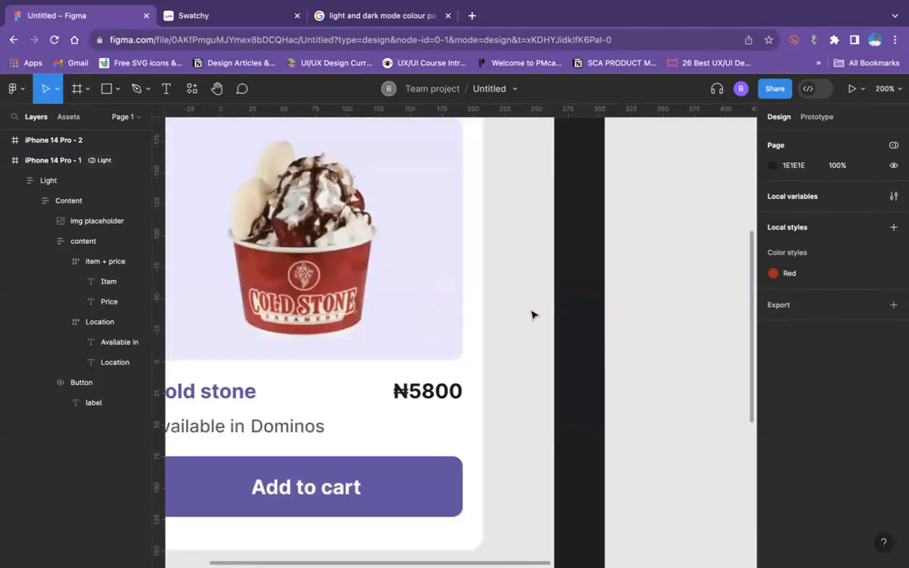
scroll(533, 315, "left", 2)
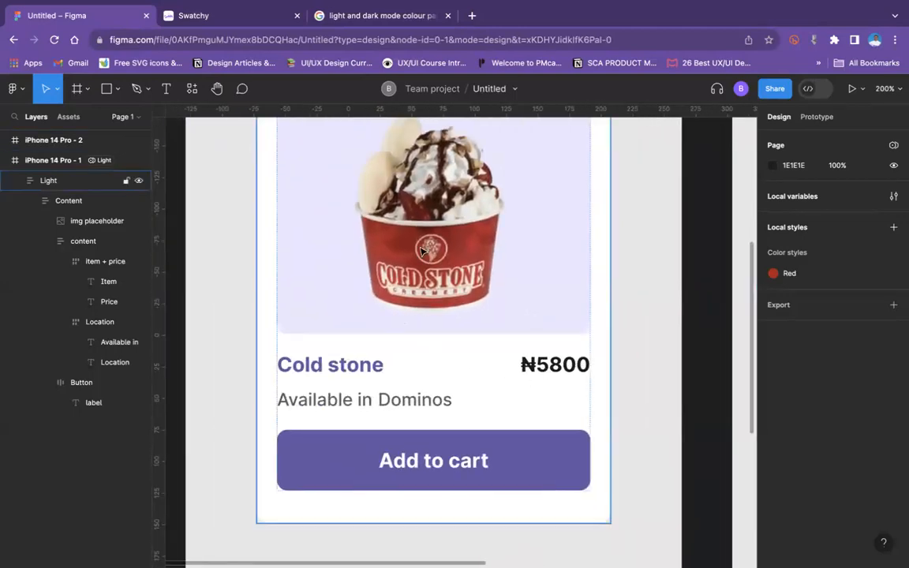
key("super+minus")
key("super+minus")
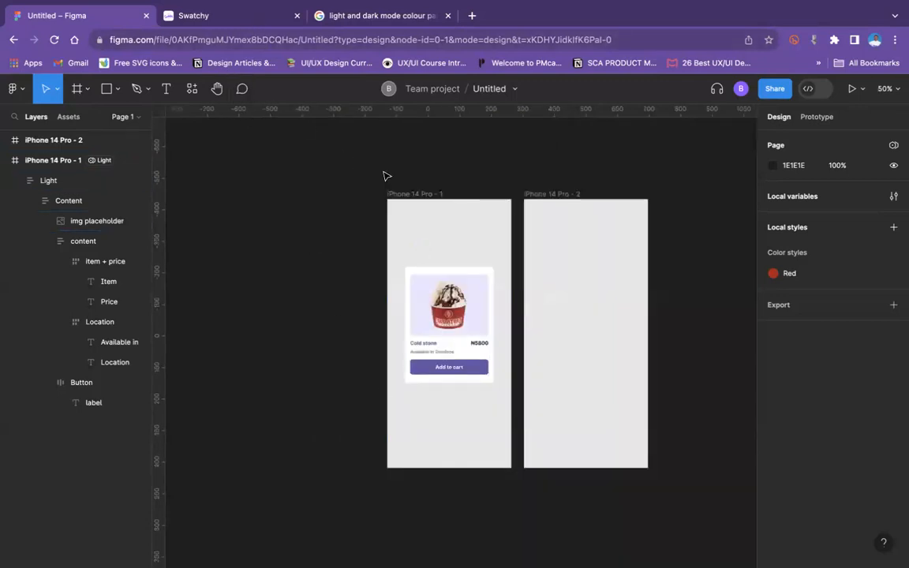
left_click(433, 198)
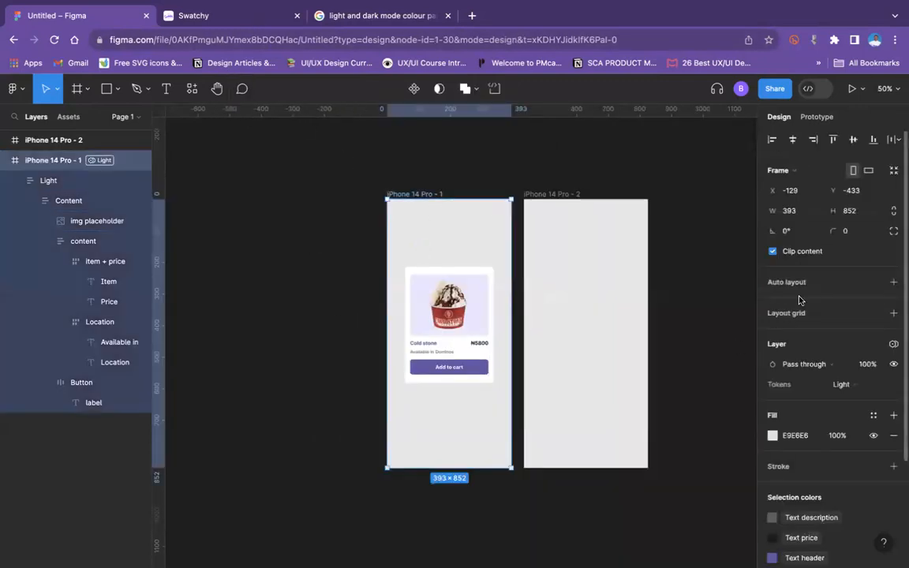
left_click(687, 209)
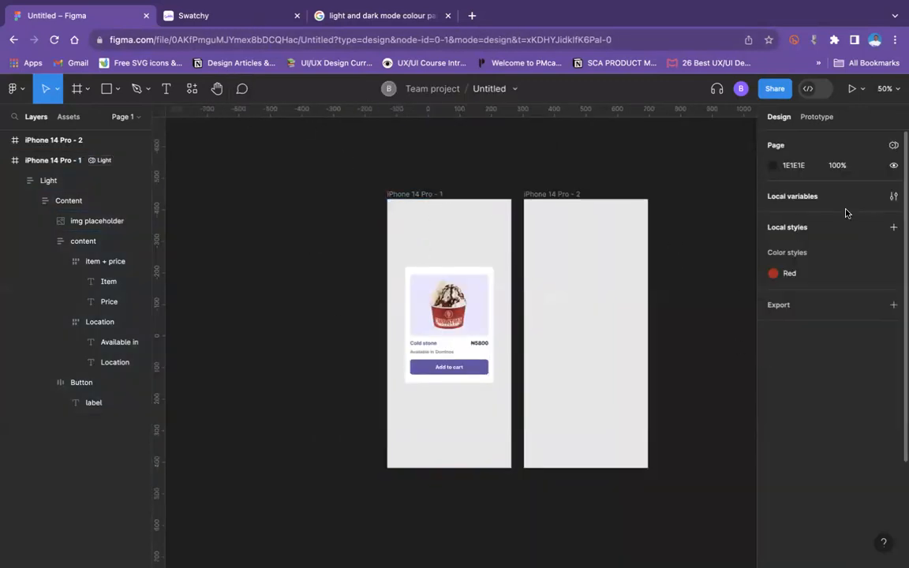
Step: Reopen the local variables and review the Light and Dark aliases in the Tokens collection
left_click(897, 196)
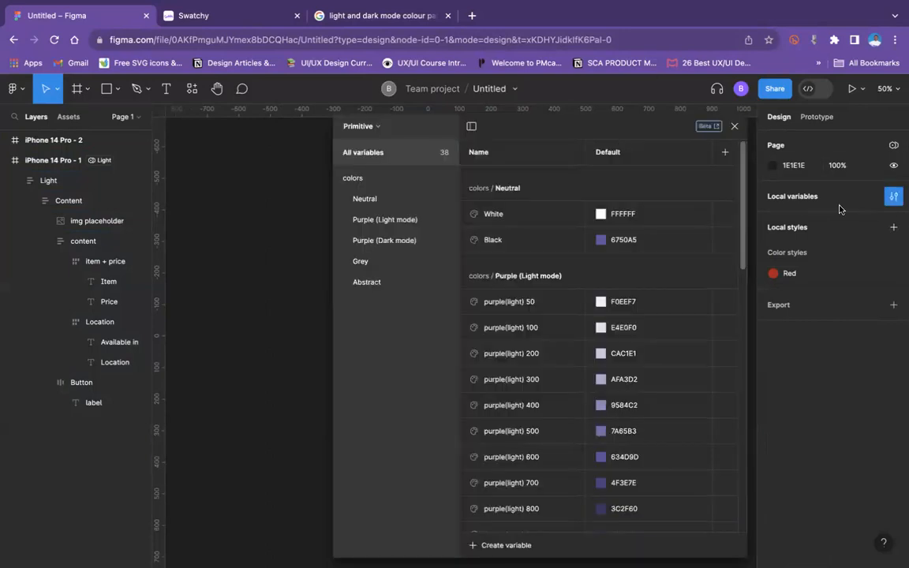
left_click(377, 131)
left_click(361, 179)
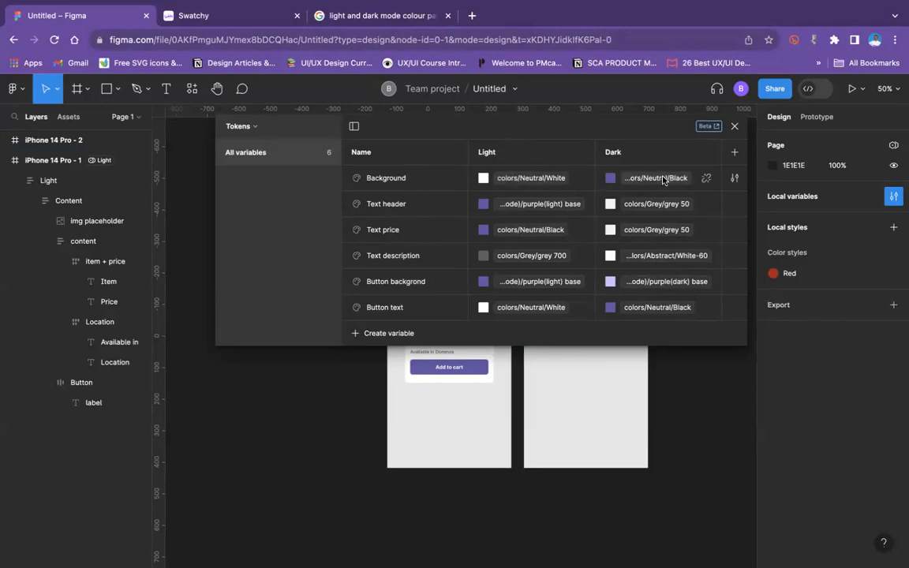
Step: Set the Primitive collection's Black variable to the document colour 1E1E1E
left_click(240, 128)
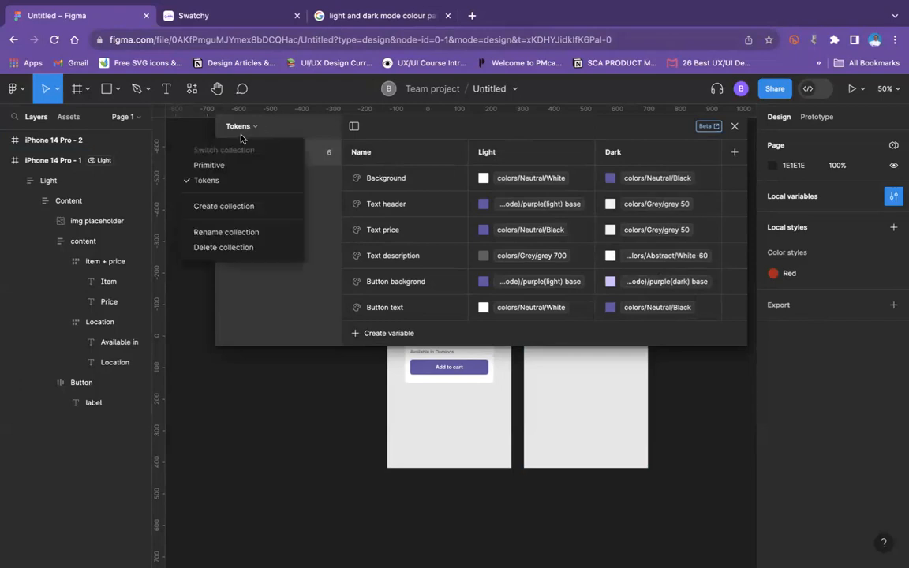
left_click(214, 165)
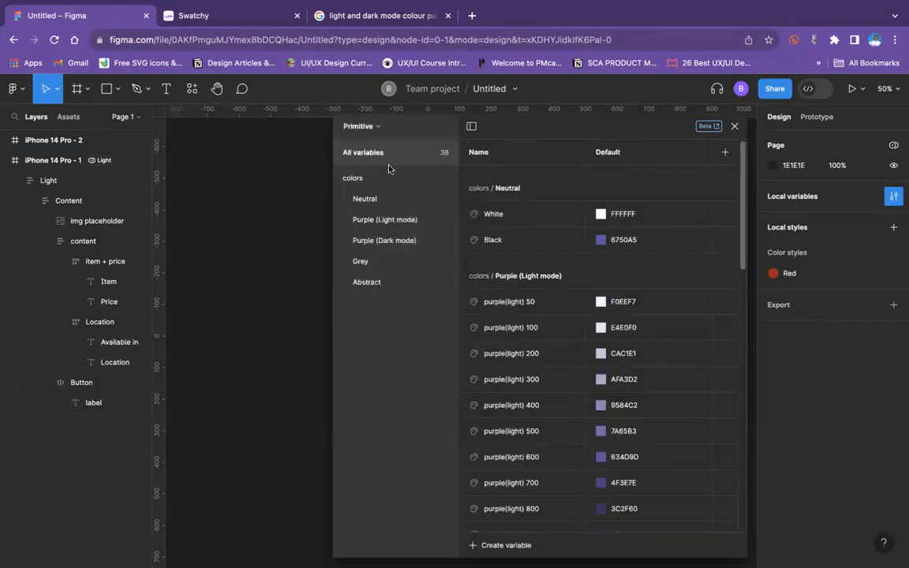
left_click(601, 240)
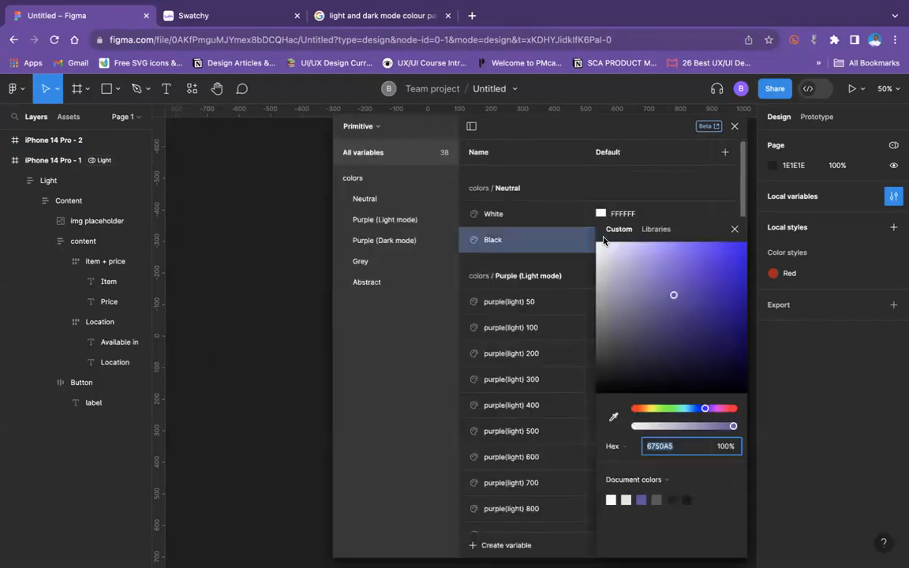
left_click(674, 500)
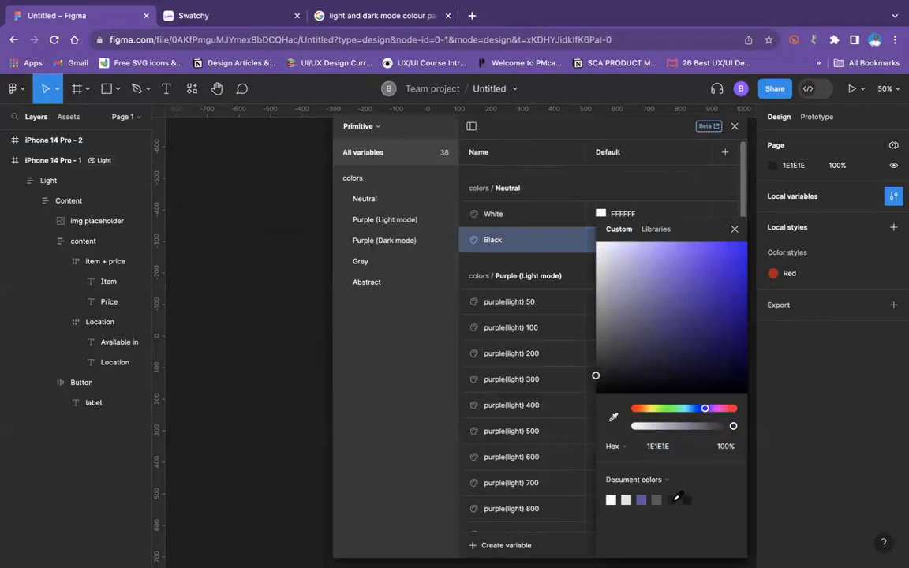
left_click(292, 249)
Step: Switch back to the Tokens collection and move its variables table below the product card
left_click_drag(444, 129, 367, 126)
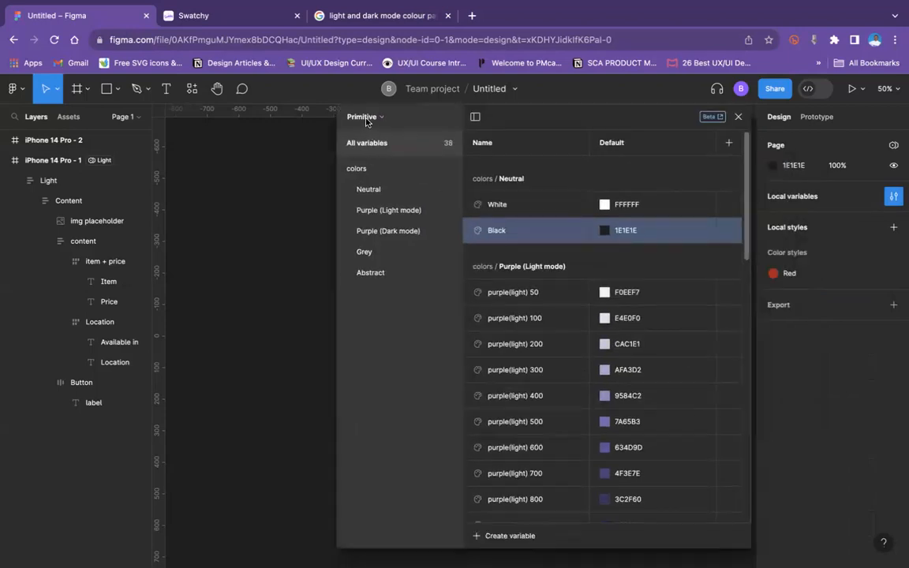
left_click(366, 118)
left_click(361, 171)
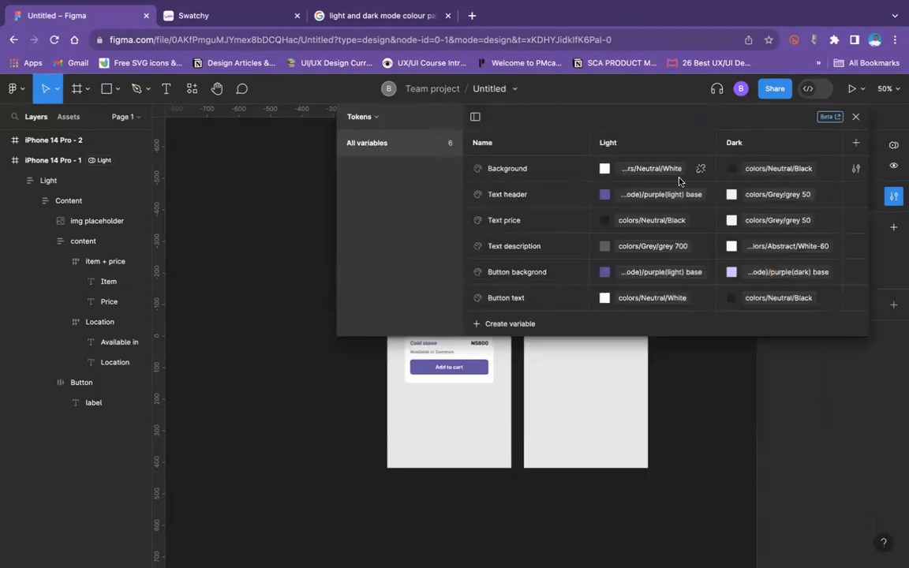
left_click_drag(491, 276, 491, 293)
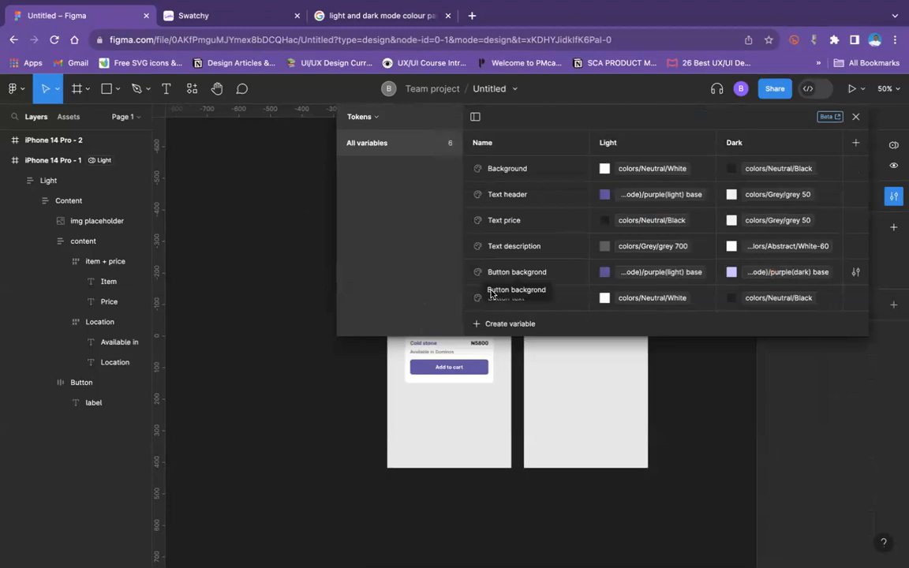
left_click_drag(532, 113, 344, 301)
left_click_drag(453, 285, 590, 421)
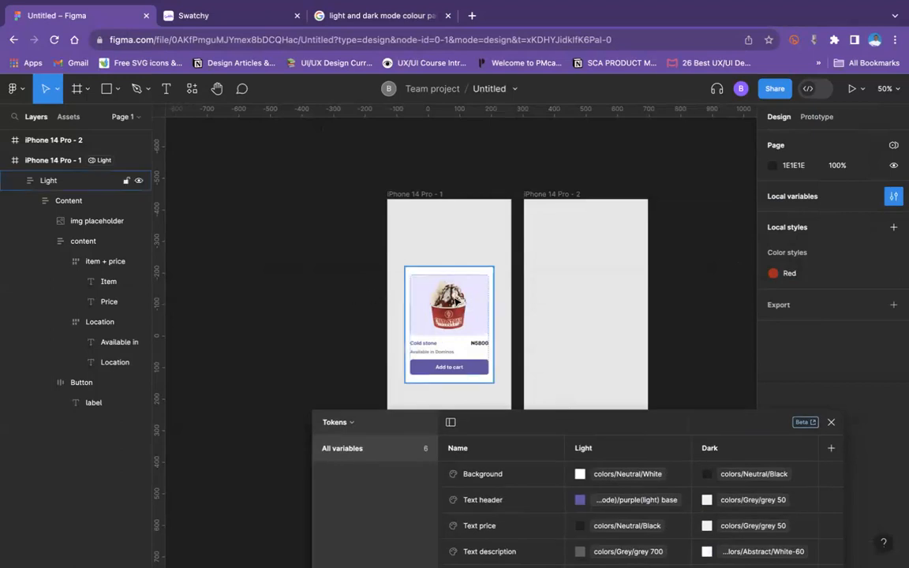
Step: Alias the Text header token's Light value to colors/Neutral/Black, and move the product card up to Y 178 in its frame
left_click(456, 302)
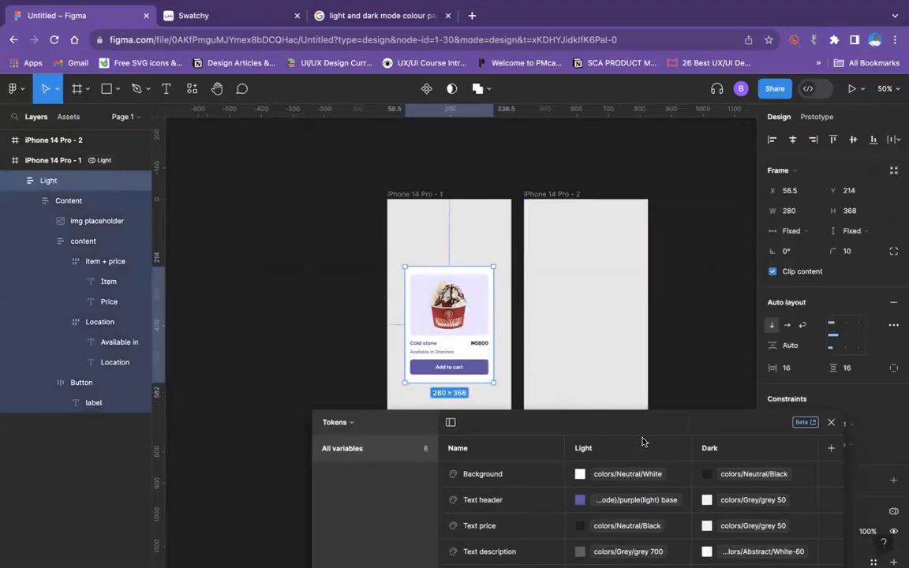
left_click(584, 502)
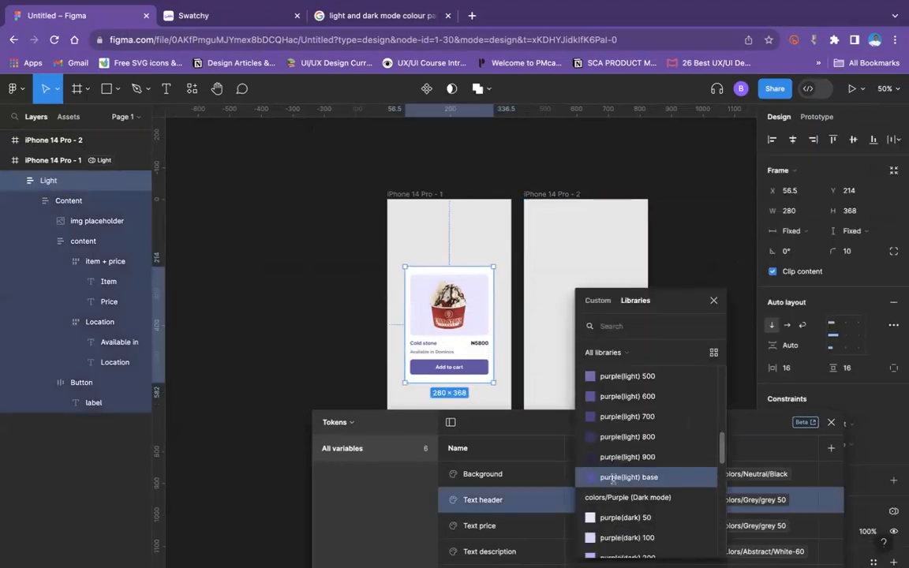
scroll(616, 479, "up", 10)
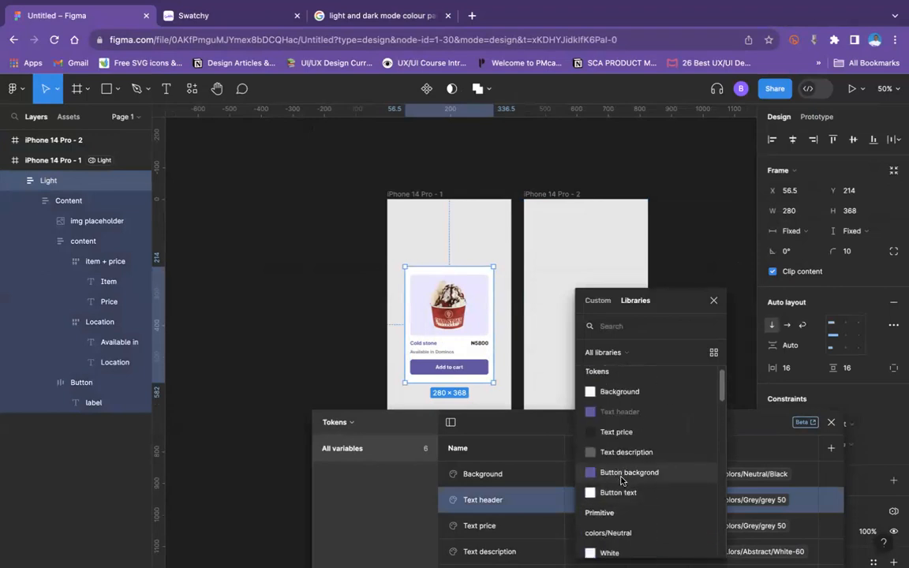
scroll(621, 481, "down", 2)
left_click(627, 525)
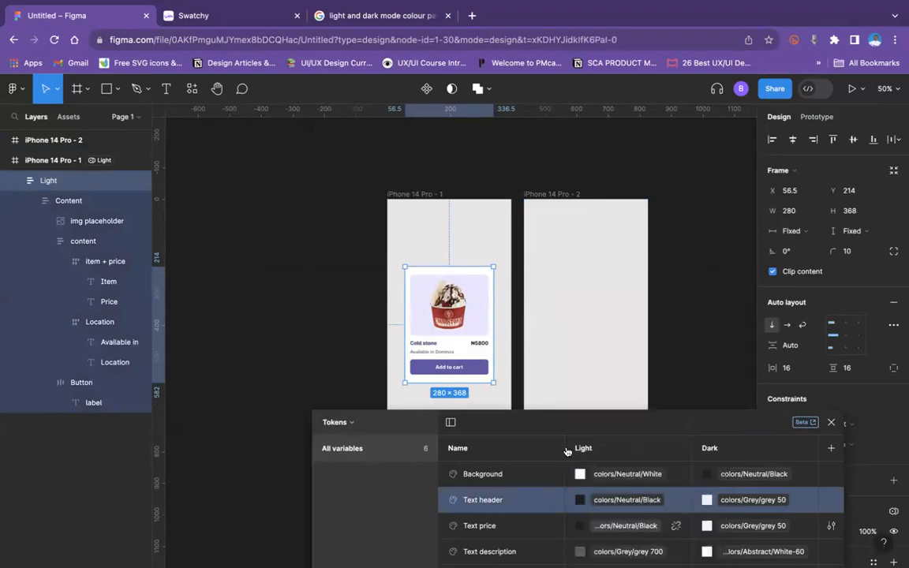
left_click(368, 315)
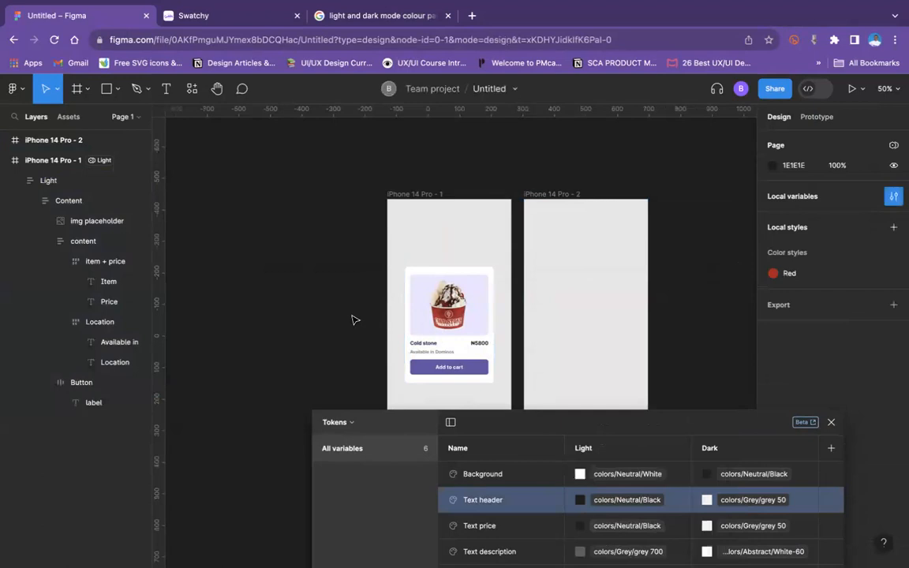
mouse_move(470, 332)
left_mouse_down()
mouse_move(599, 327)
mouse_move(458, 322)
left_mouse_up()
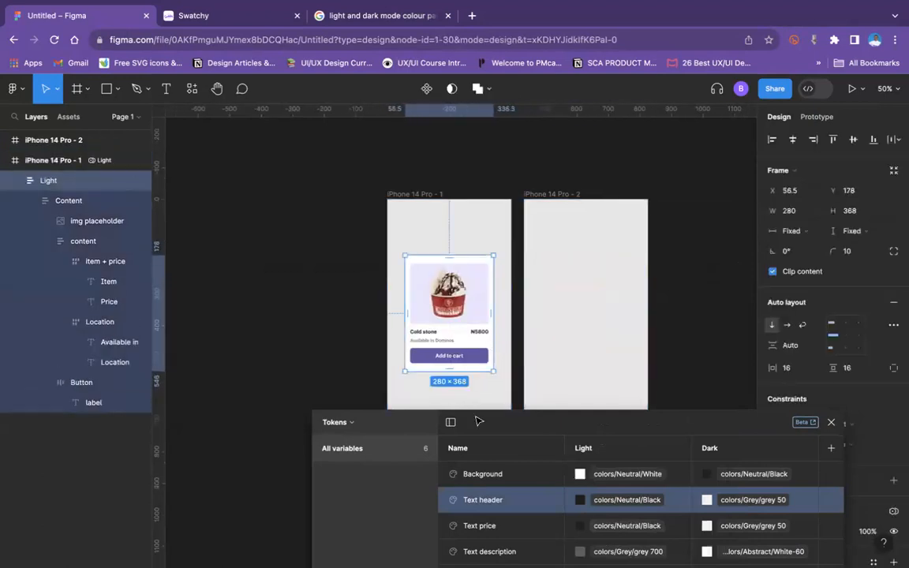
Step: Group all the variables from Background to Button text in a new group named Colour tokens
left_click_drag(575, 421, 604, 165)
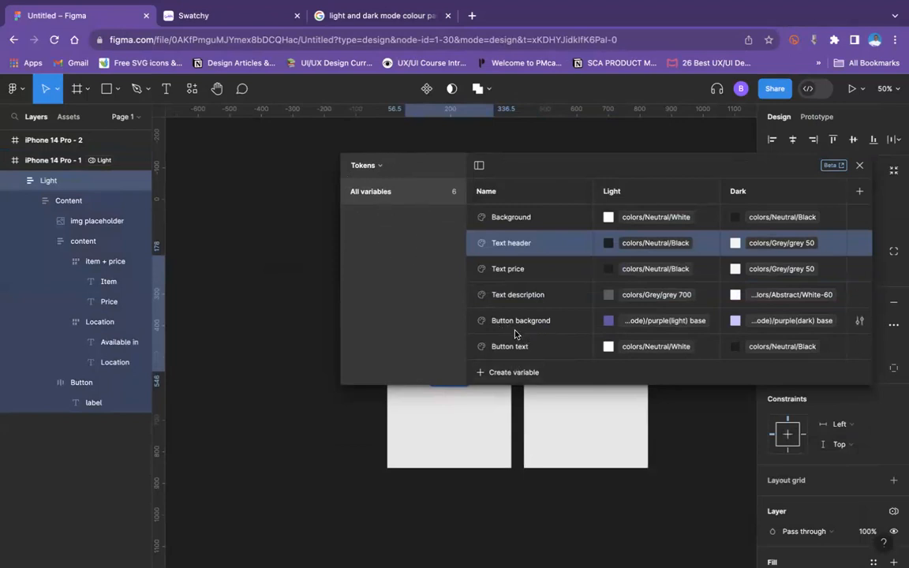
left_click(505, 219)
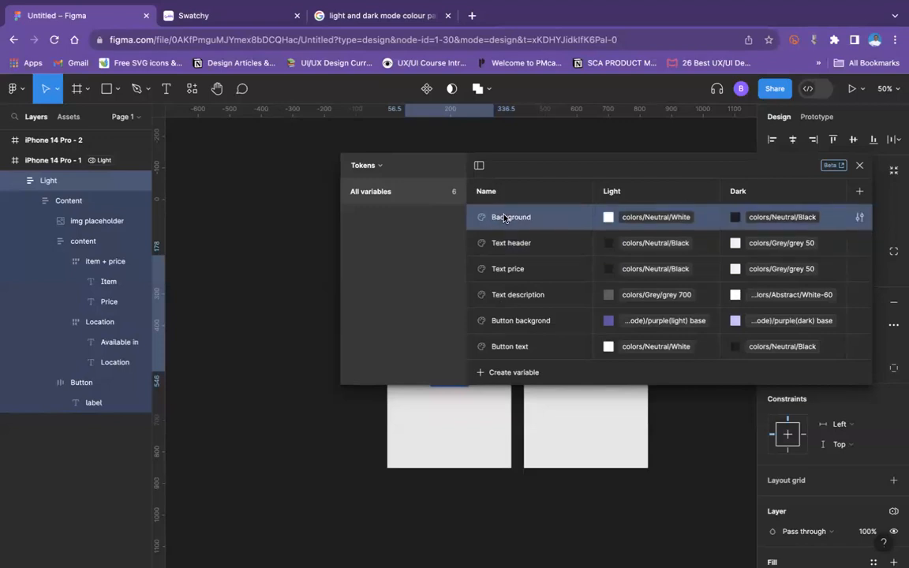
left_click(528, 352, "shift")
right_click(528, 355)
left_click(540, 362)
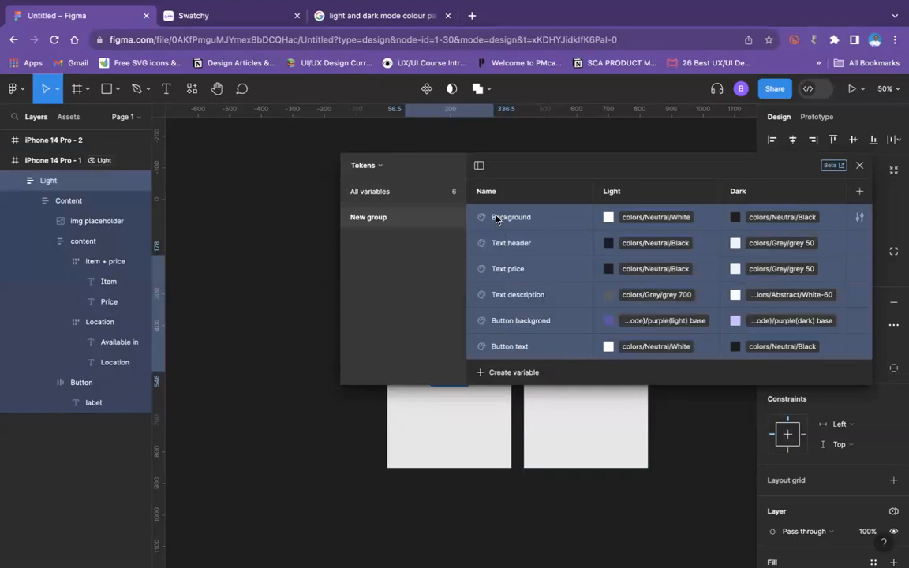
double_click(367, 219)
type("Colour tokens")
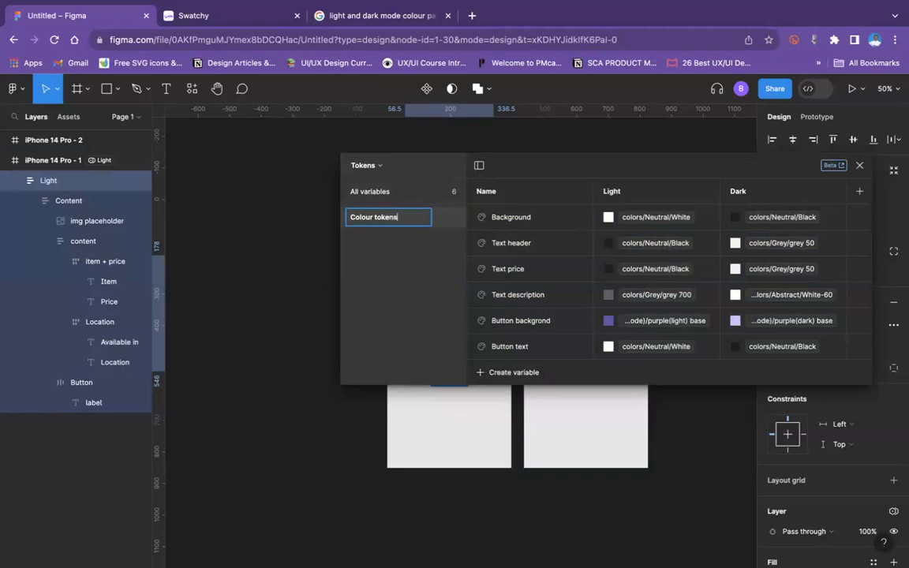
key("Return")
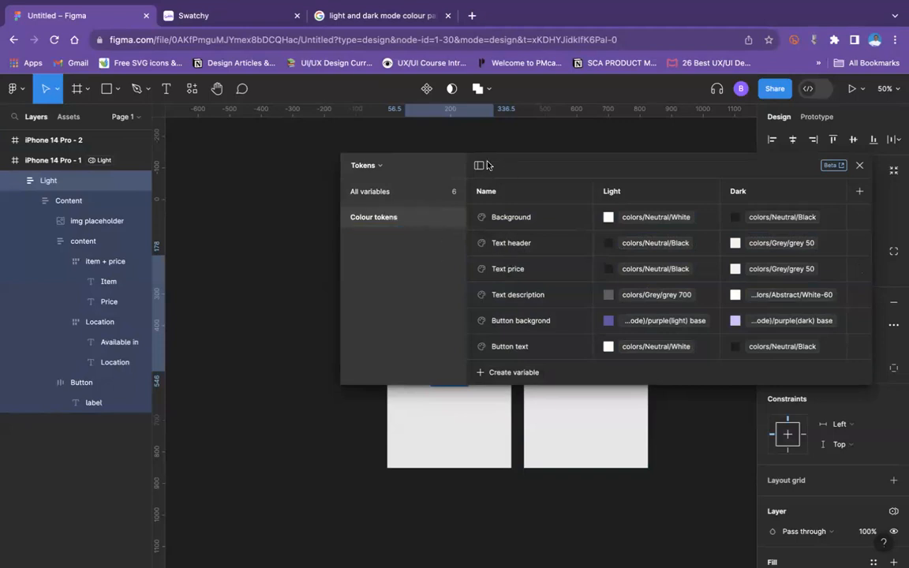
Step: Create a string variable named Header in the Colour tokens group
left_click(495, 371)
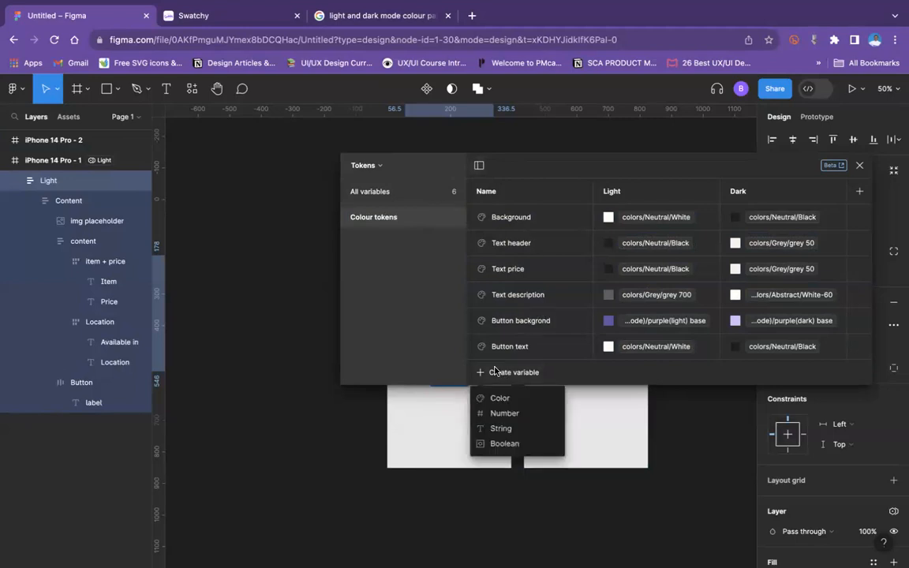
left_click(501, 428)
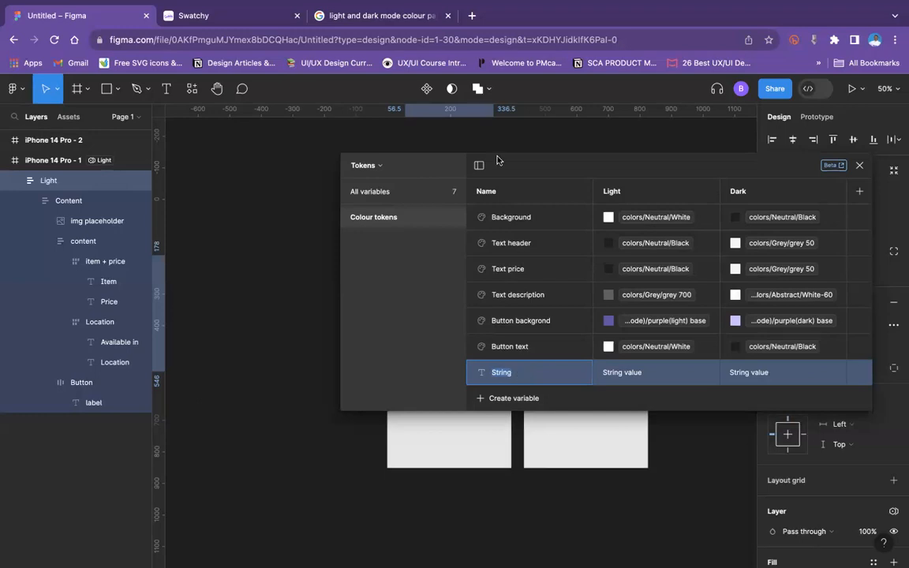
left_click_drag(438, 169, 553, 162)
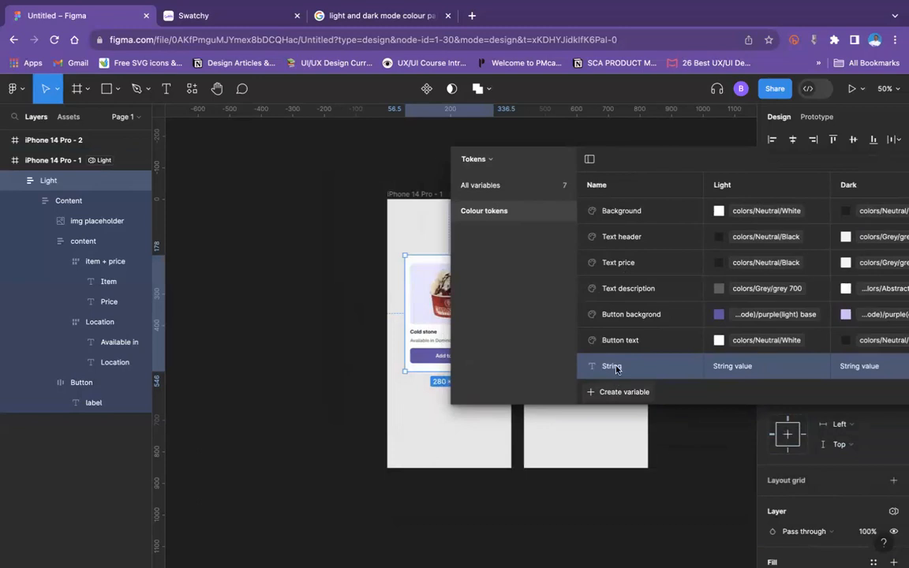
double_click(618, 366)
type("Header")
Step: Copy the item name from the product card and set it as the Header variable's Light value, Cold stone
left_click_drag(657, 162, 444, 301)
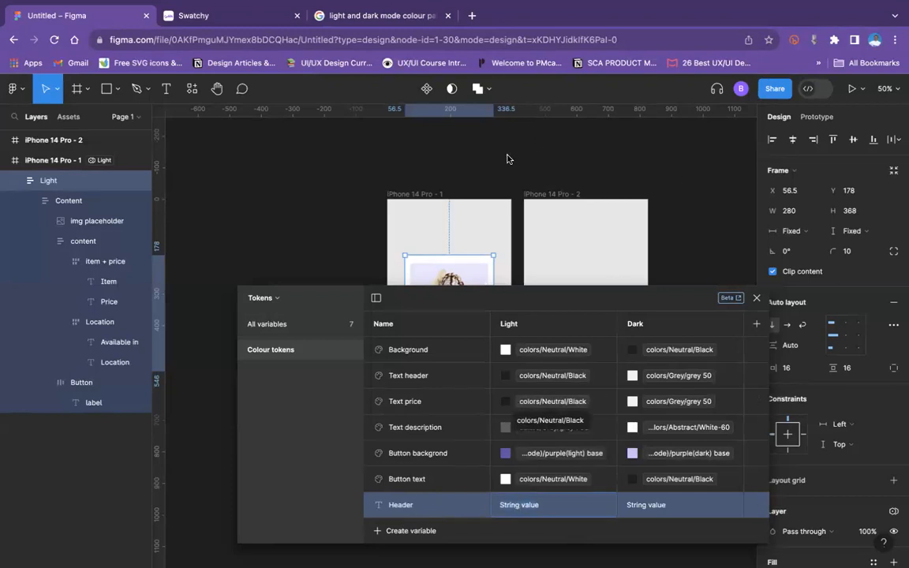
left_click_drag(539, 301, 563, 361)
double_click(424, 332)
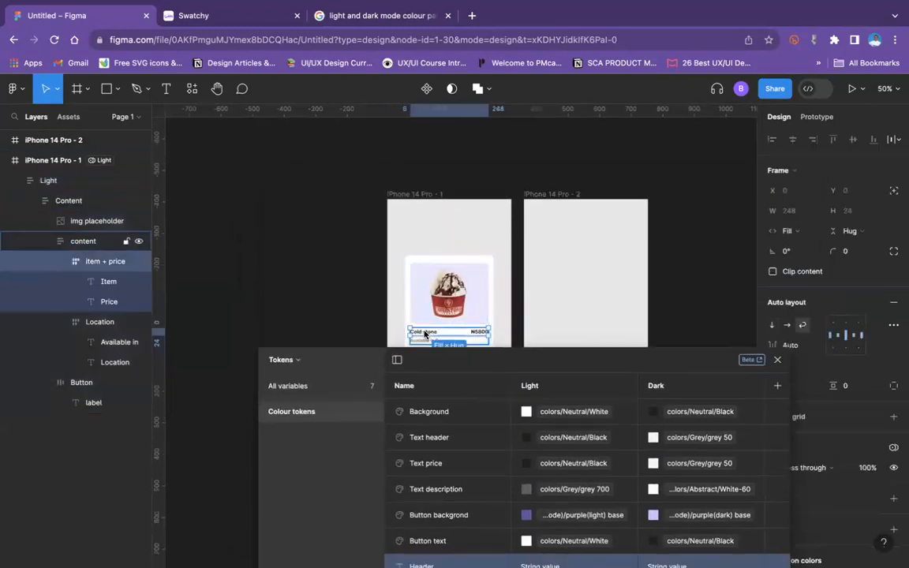
double_click(424, 331)
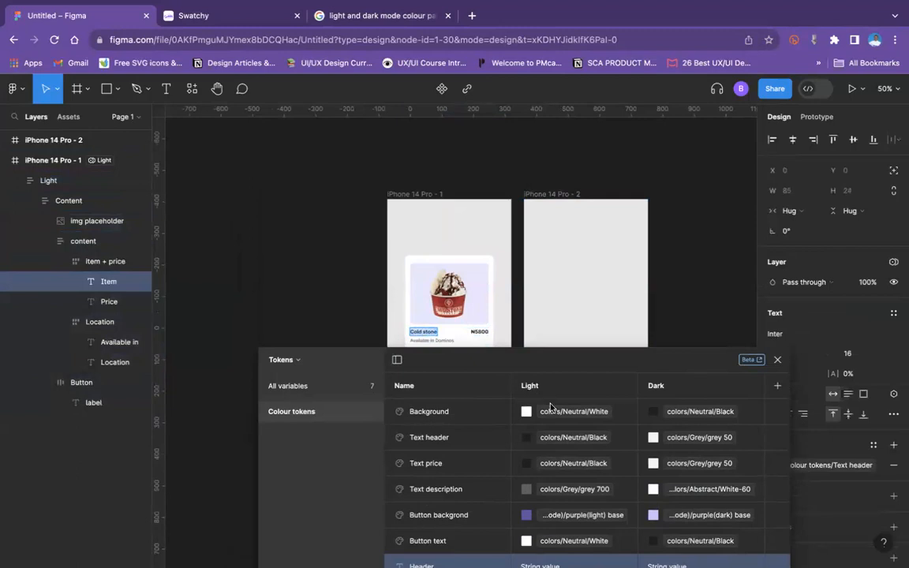
left_click_drag(574, 357, 557, 237)
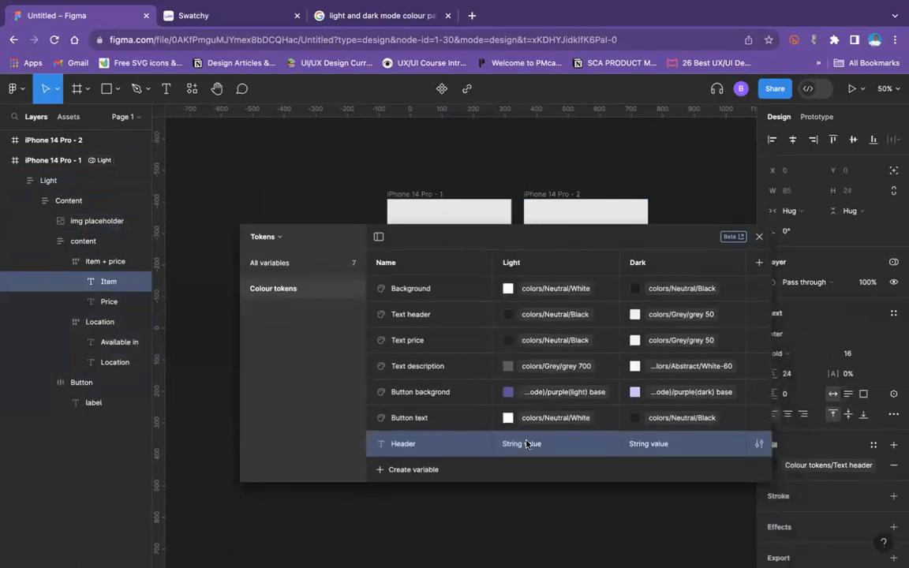
type("Cold stone")
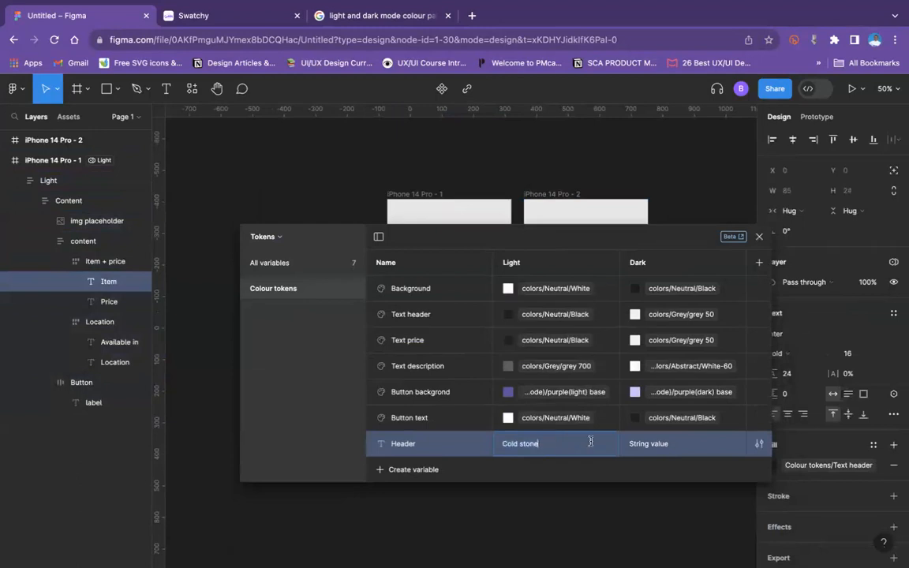
Step: Select the Header variable's Light text, and search Google for "translator" in a new browser tab
left_click(682, 445)
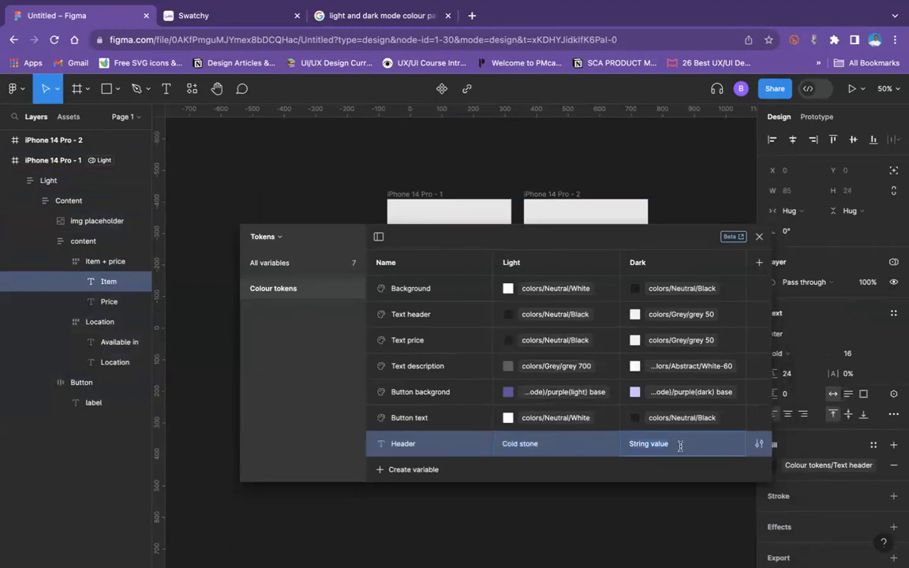
double_click(680, 446)
left_click(529, 444)
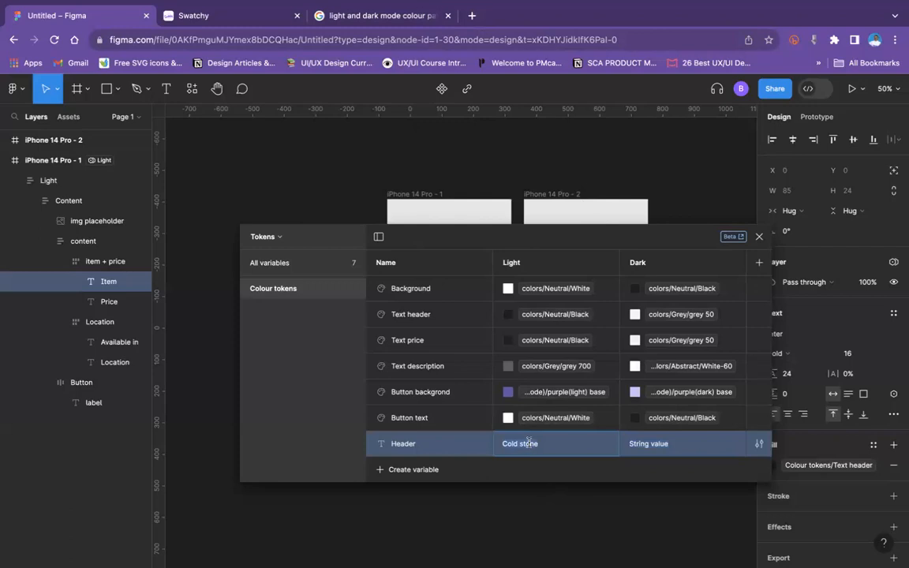
left_click(472, 16)
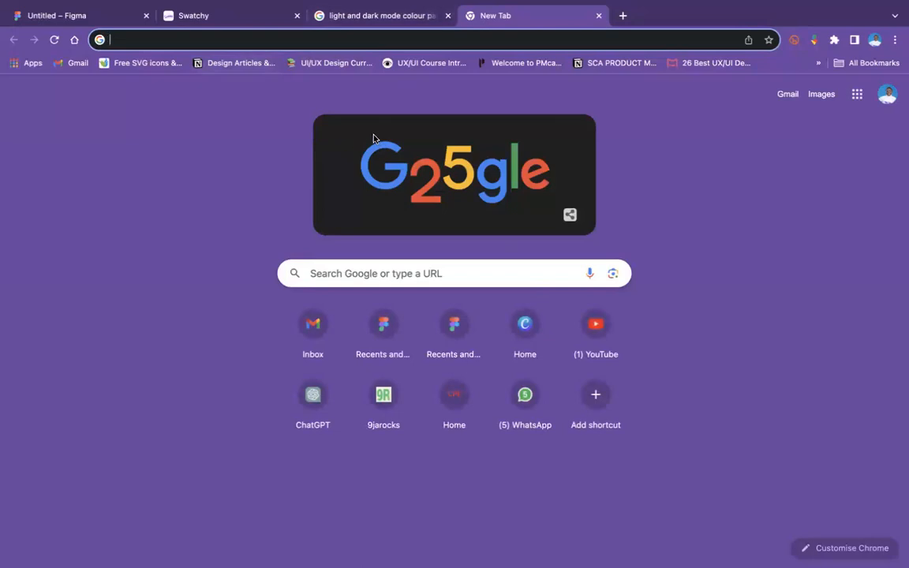
left_click(311, 41)
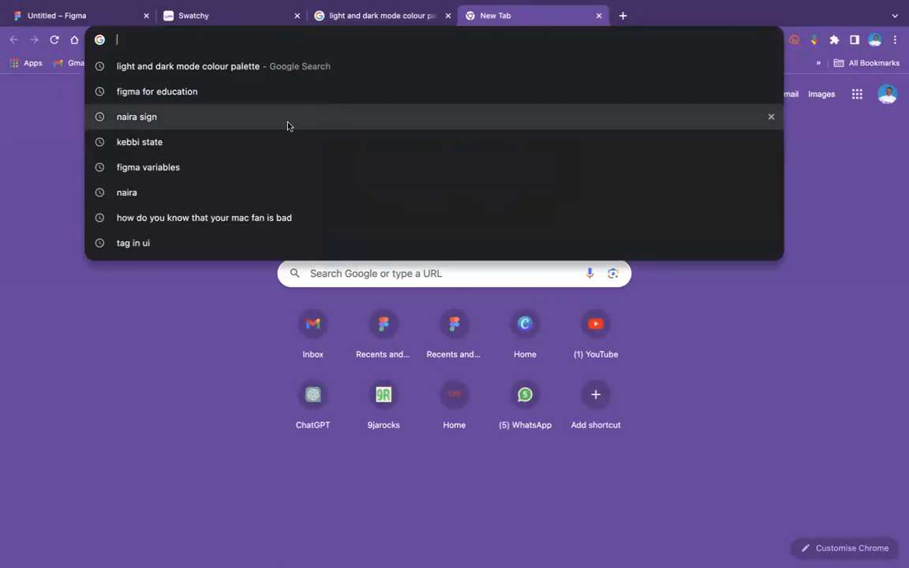
type("t")
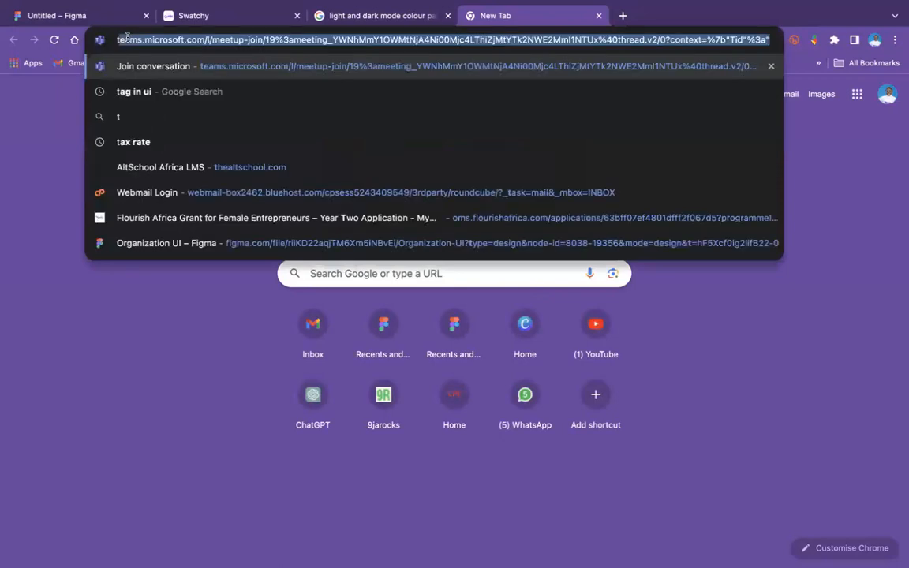
type("ranslator")
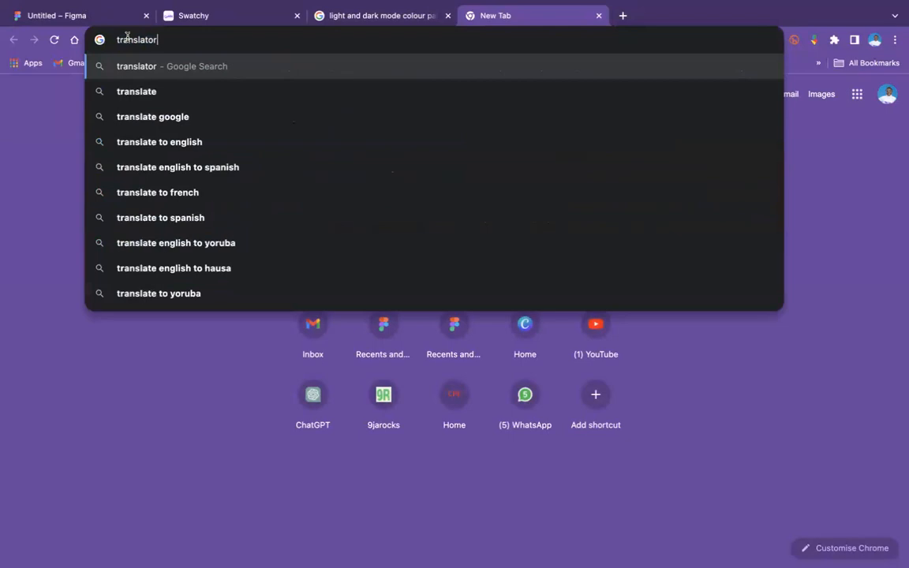
key("Return")
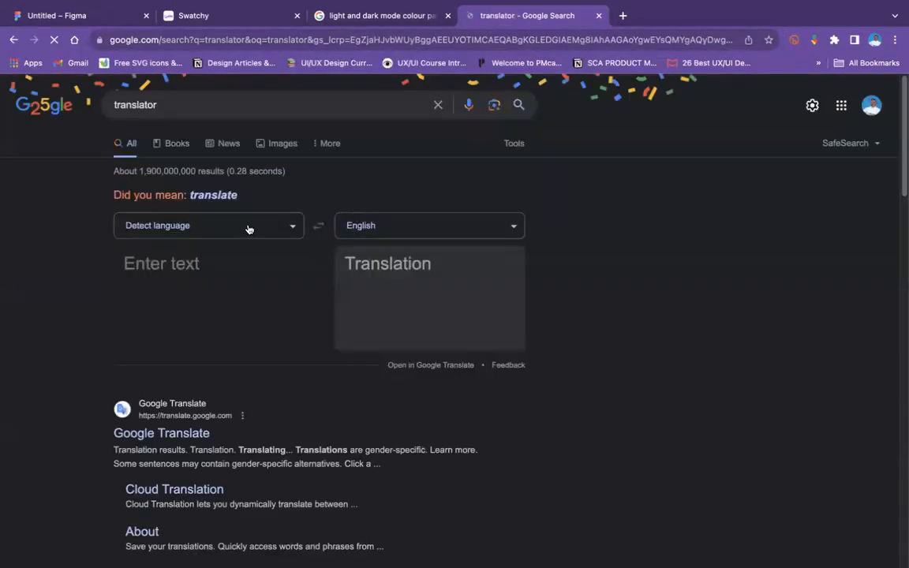
Step: Translate "Cold stone" into Hausa in Google's translator and copy the translated text
left_click(392, 230)
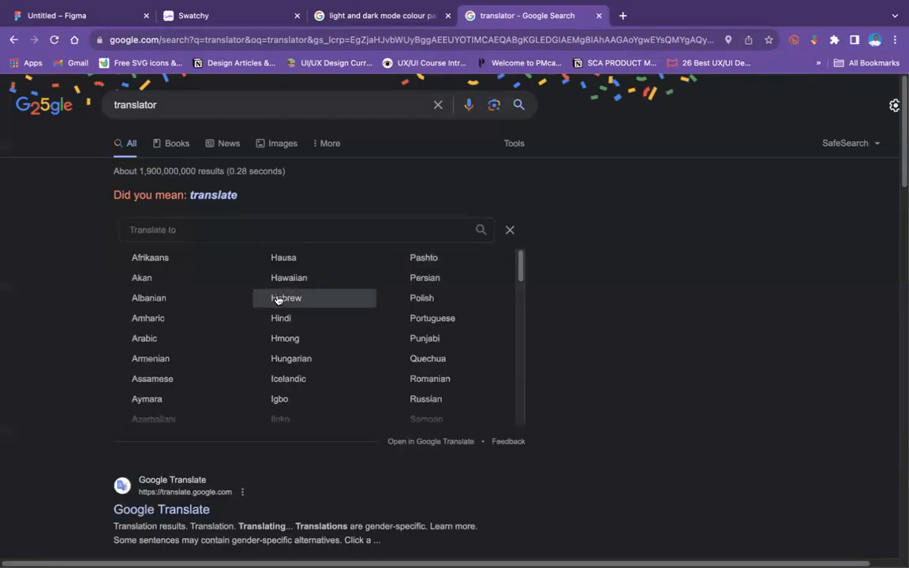
left_click(264, 259)
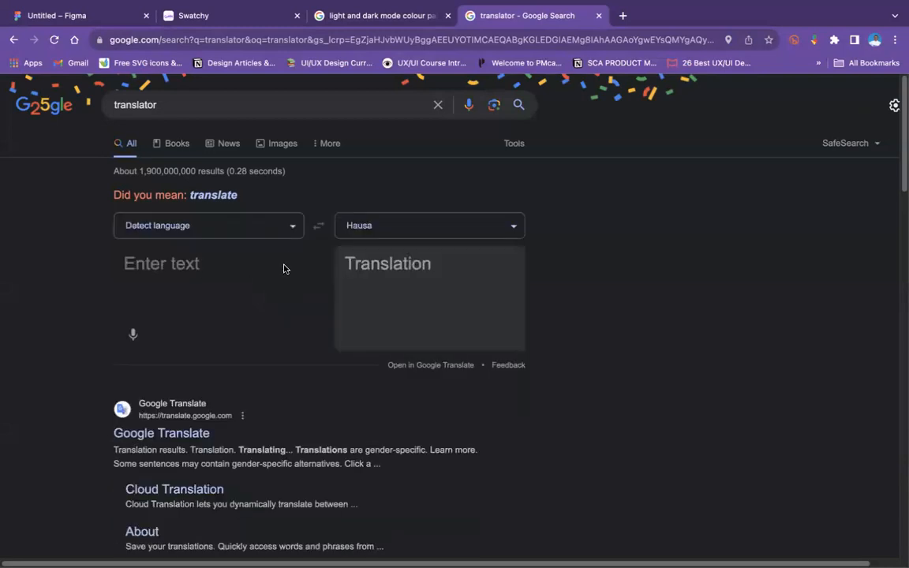
type("Cold stone")
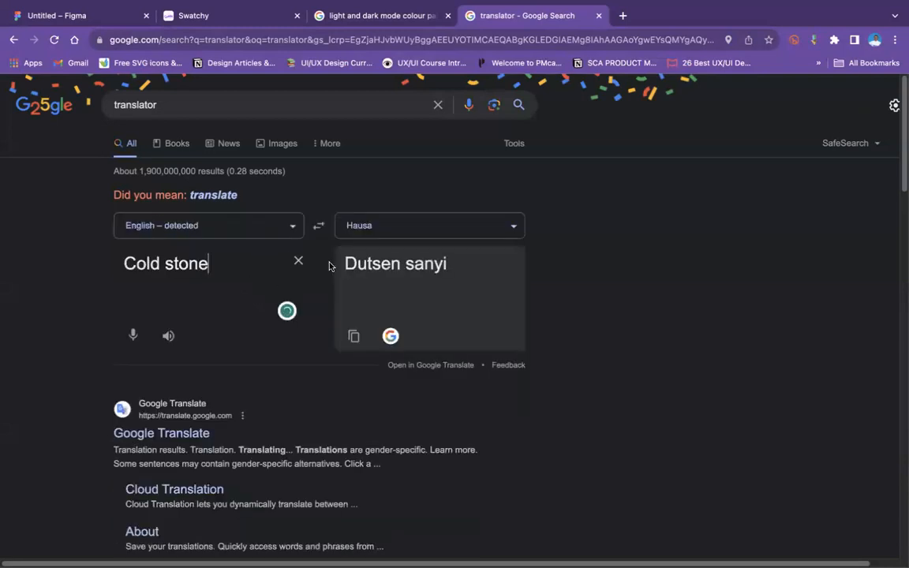
left_click_drag(345, 264, 447, 281)
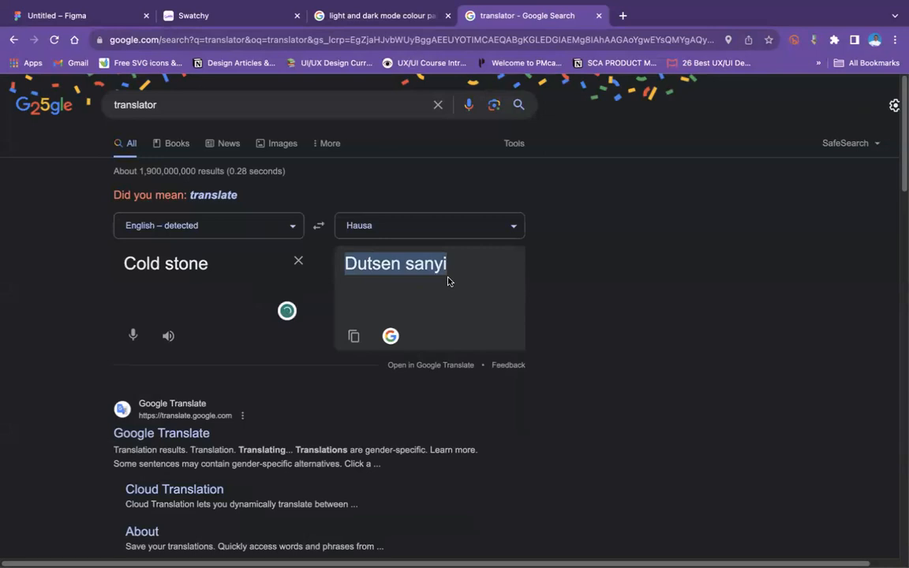
Step: Return to the Figma file and set the Header variable's Dark value to "Dutsen sanyi"
left_click(371, 16)
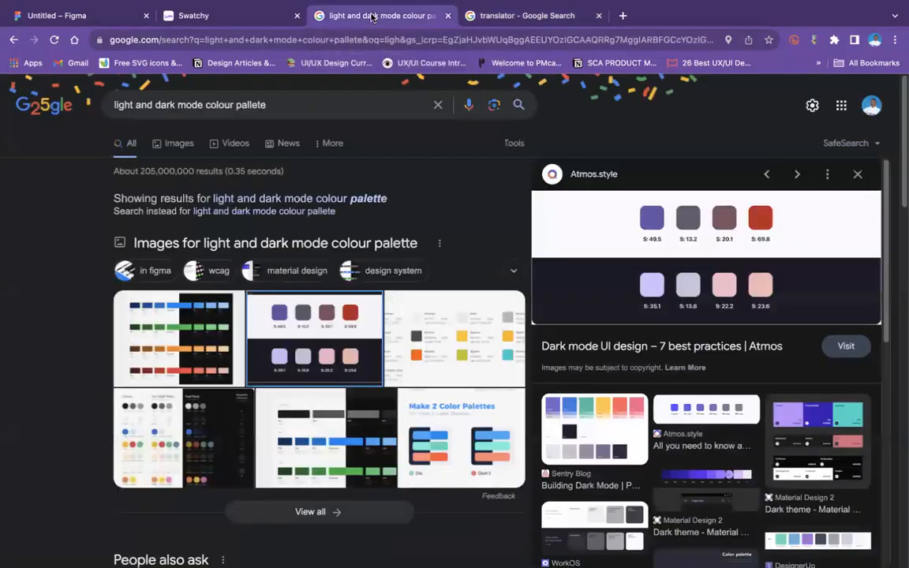
left_click(239, 16)
left_click(57, 15)
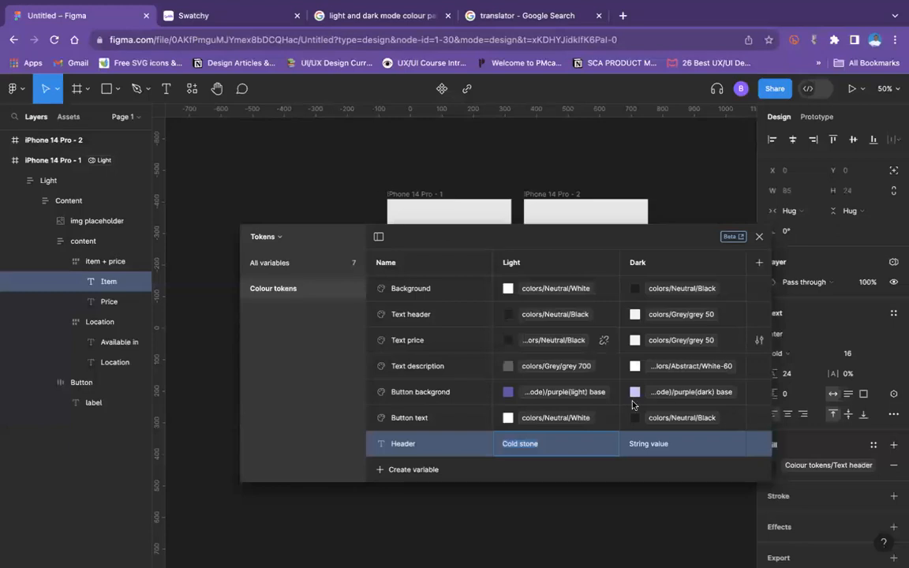
left_click(656, 447)
type("Dutsen sanyi")
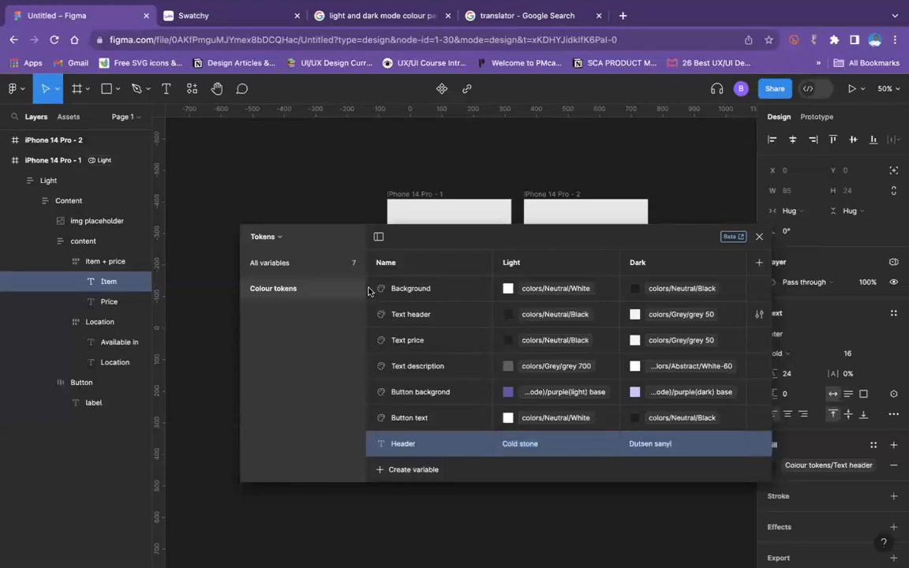
Step: Create a new string variable named Price in the Colour tokens collection
left_click_drag(424, 238, 434, 291)
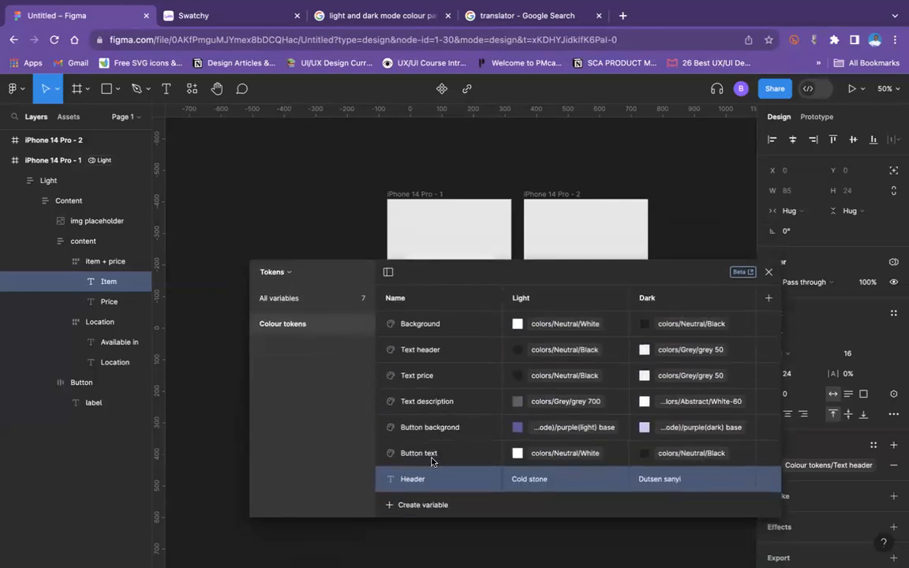
left_click(409, 504)
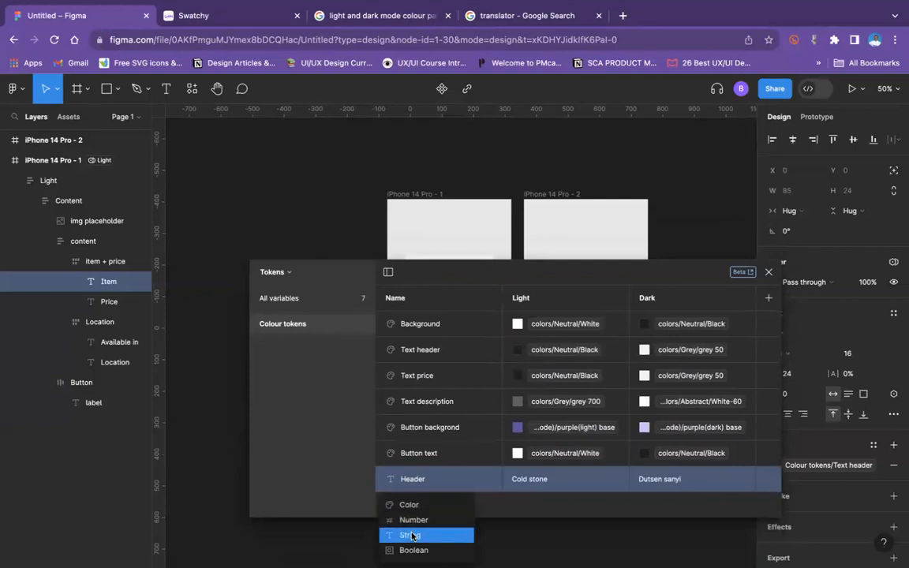
left_click(410, 535)
type("P")
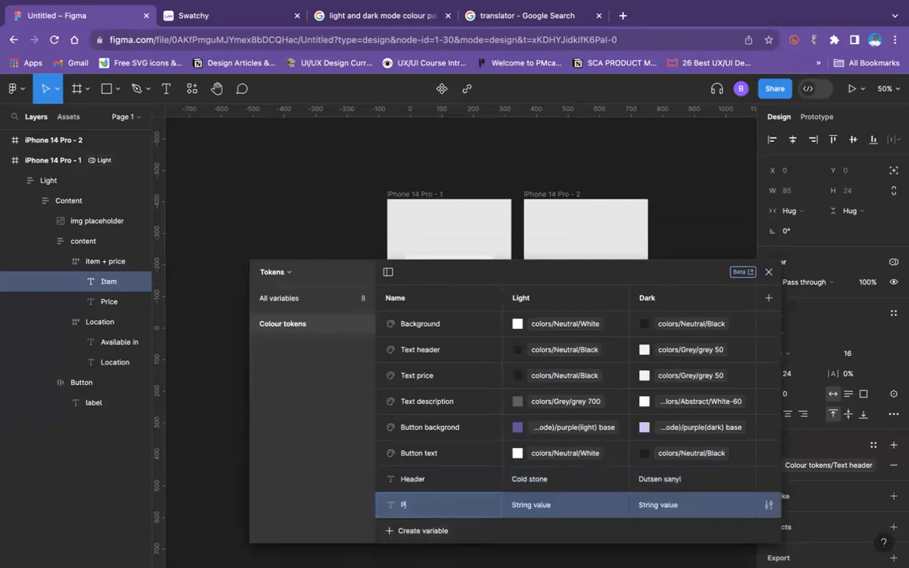
type("rice")
key("Return")
Step: Copy the price text from the product card and set it as the Price variable's Light value, ₦5800
left_click_drag(454, 277, 465, 443)
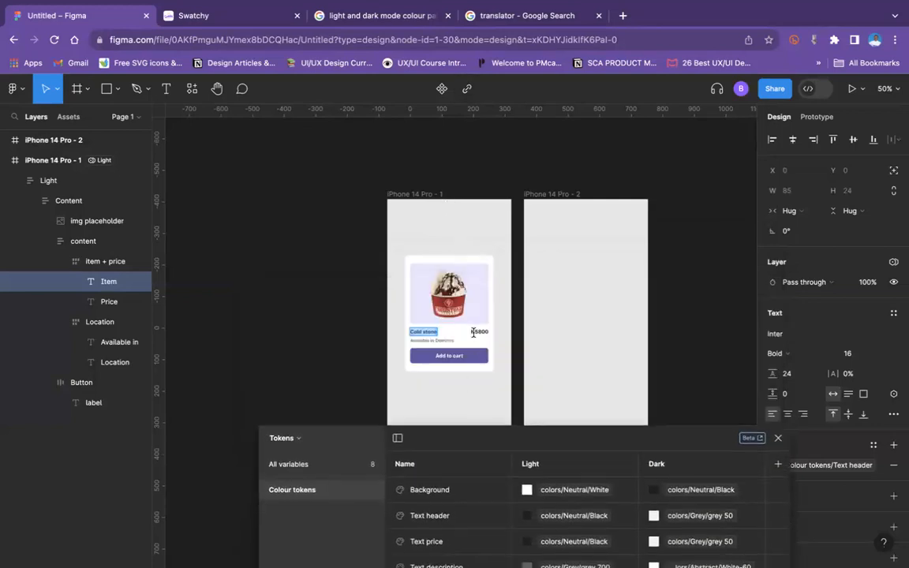
left_click(476, 332)
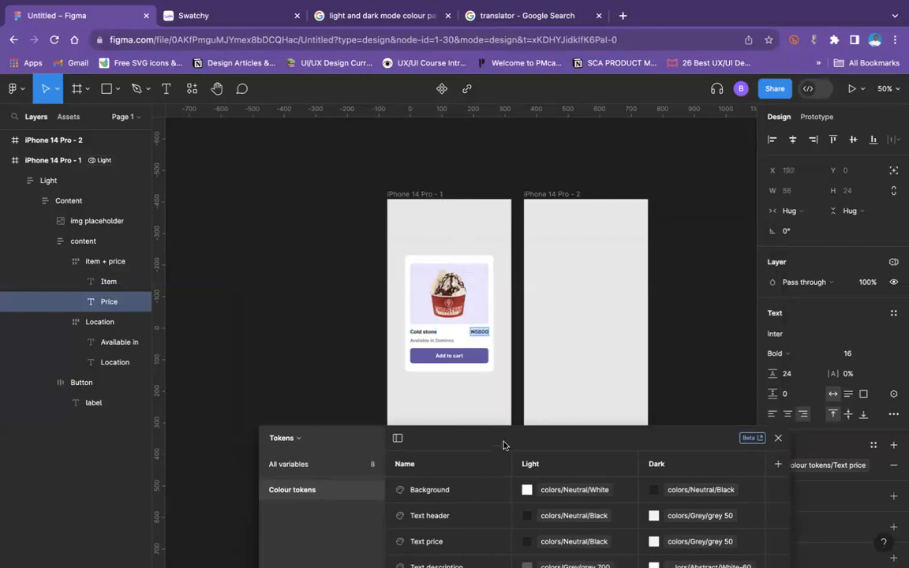
left_click_drag(506, 444, 469, 263)
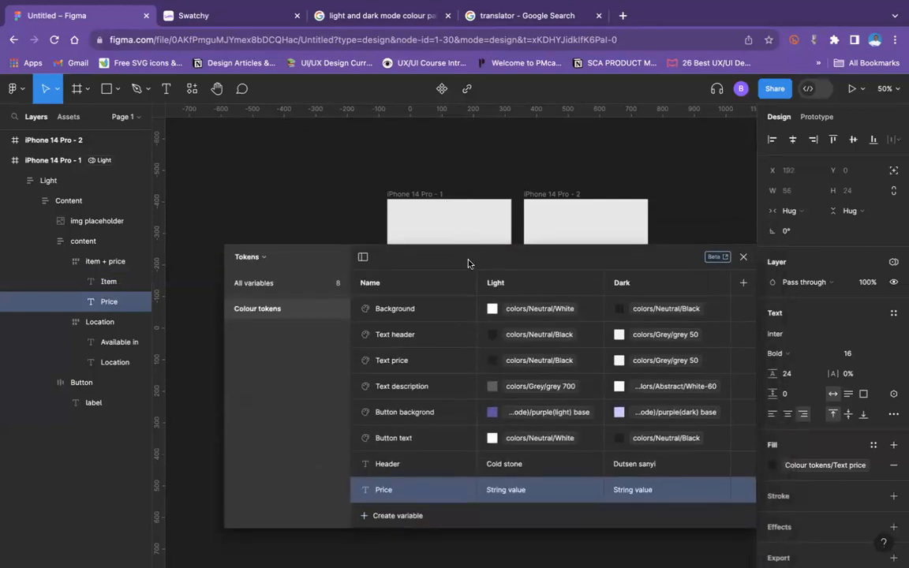
left_click(510, 487)
type("₦5800")
key("Delete")
key("Delete")
key("Delete")
key("Delete")
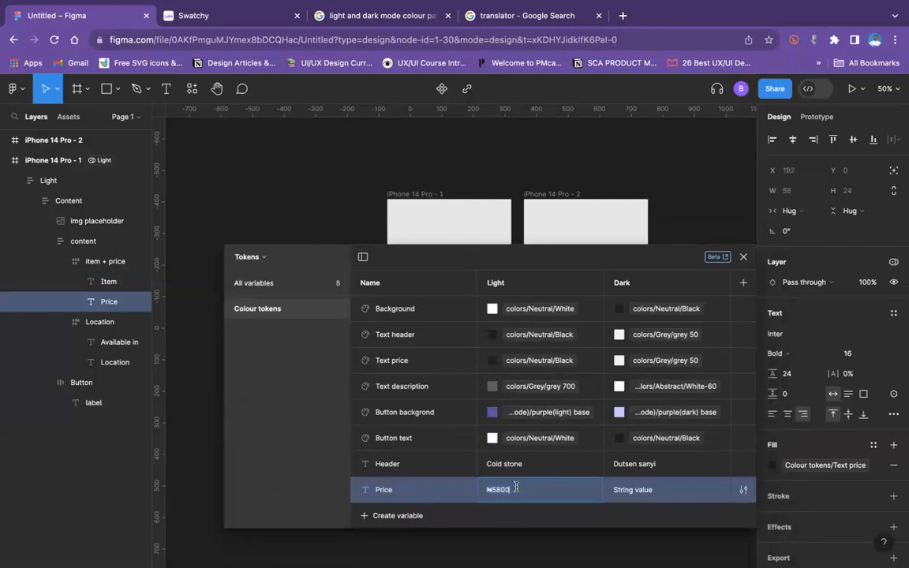
Step: Run the price through Google's Hausa translator, and set the Price variable's Dark value to ₦5800 back in Figma
left_click(637, 485)
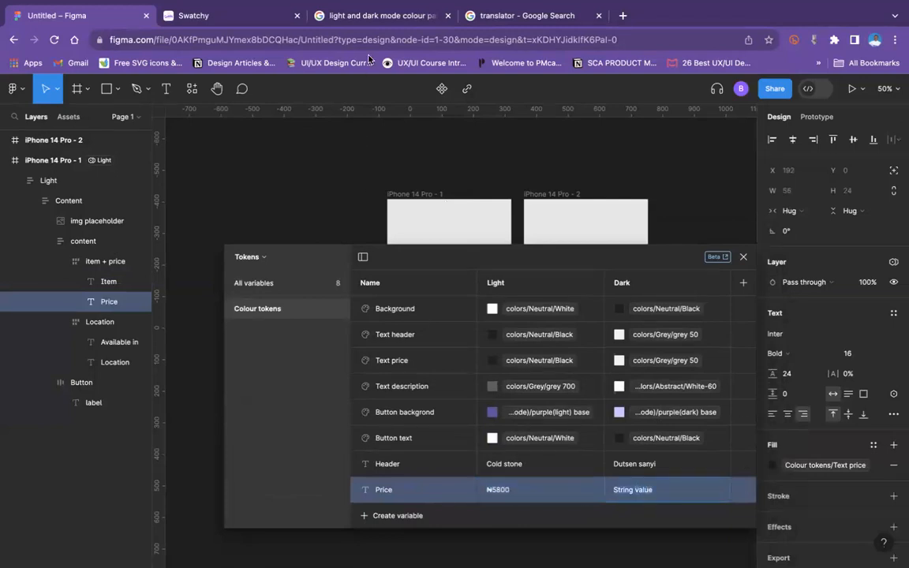
left_click(463, 17)
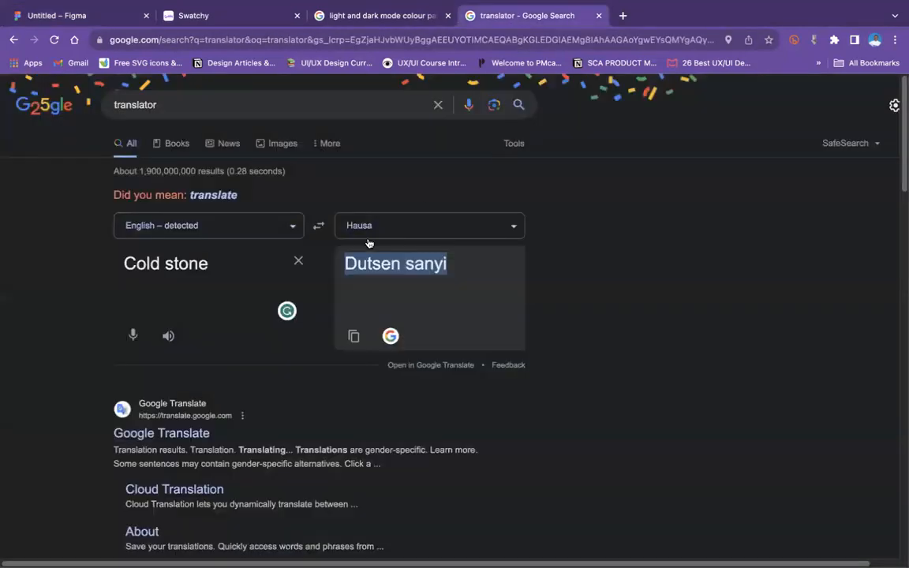
triple_click(207, 260)
type("₦5800")
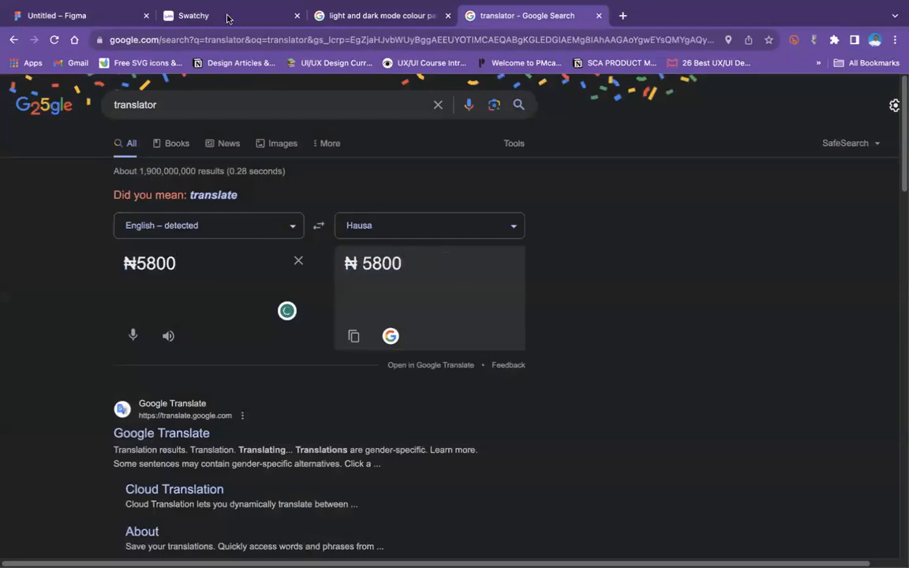
left_click(113, 17)
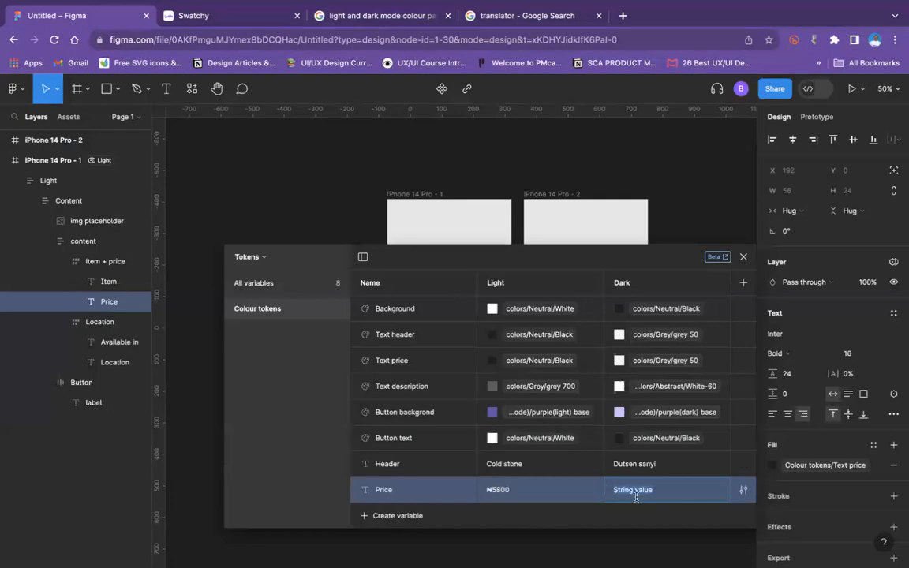
type("₦5800")
Step: Create another string variable named Description below Price
left_click_drag(445, 264, 502, 182)
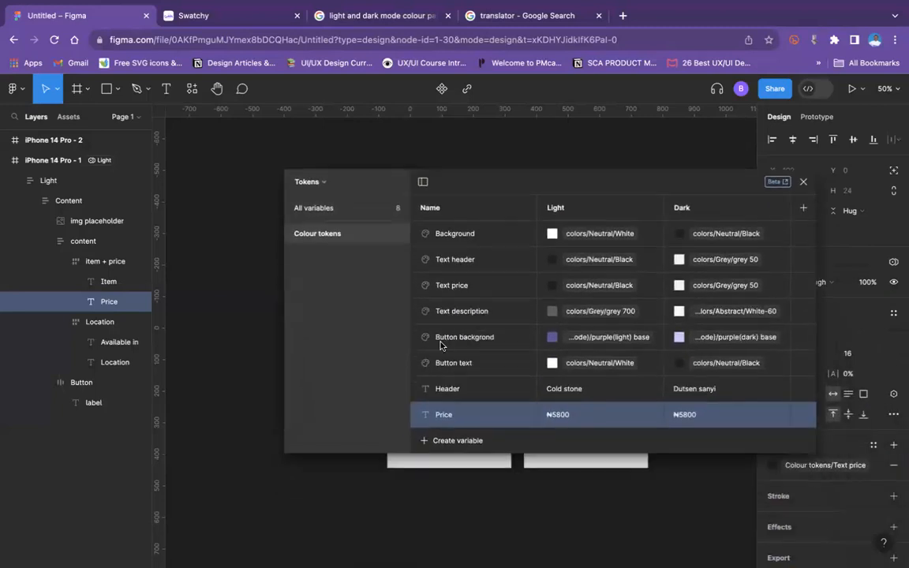
left_click(454, 442)
left_click(452, 496)
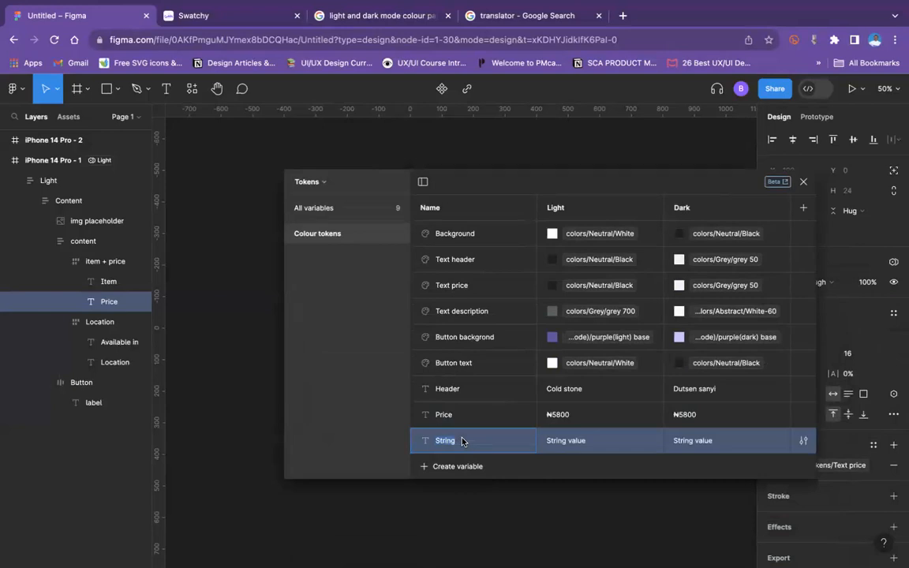
type("Descriptio")
Step: Set the Description variable's Light value to "Available in", copied from the product card, and rename the variable Description 1
left_click_drag(543, 187, 571, 401)
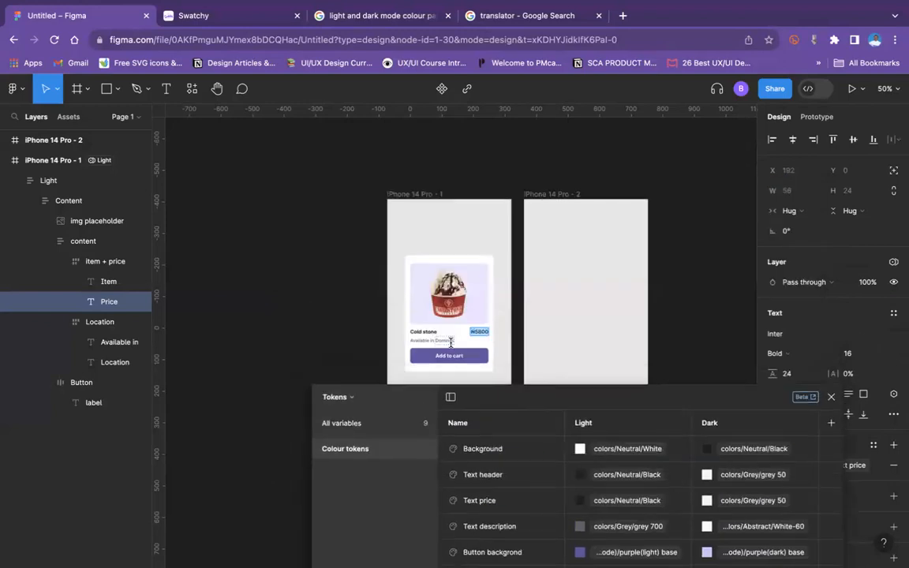
left_click(422, 342)
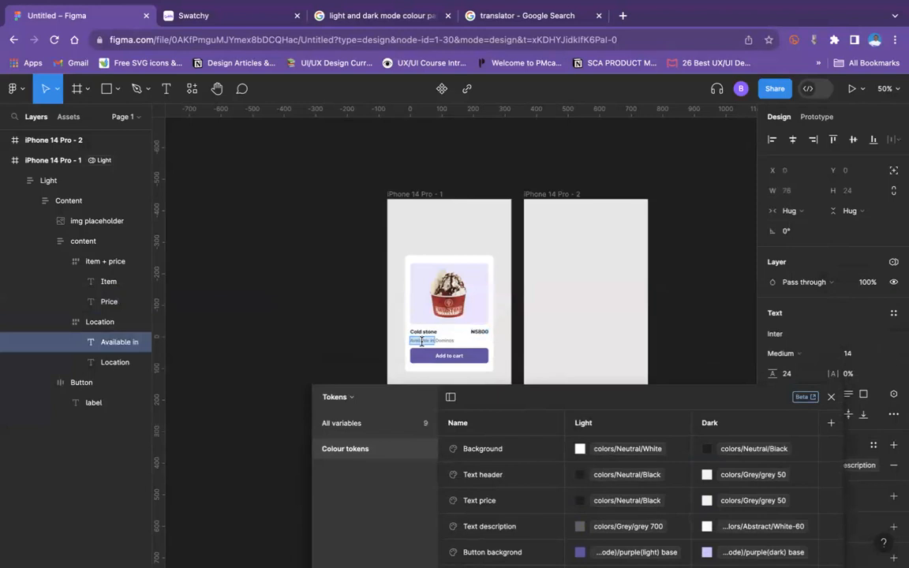
left_click_drag(541, 401, 539, 181)
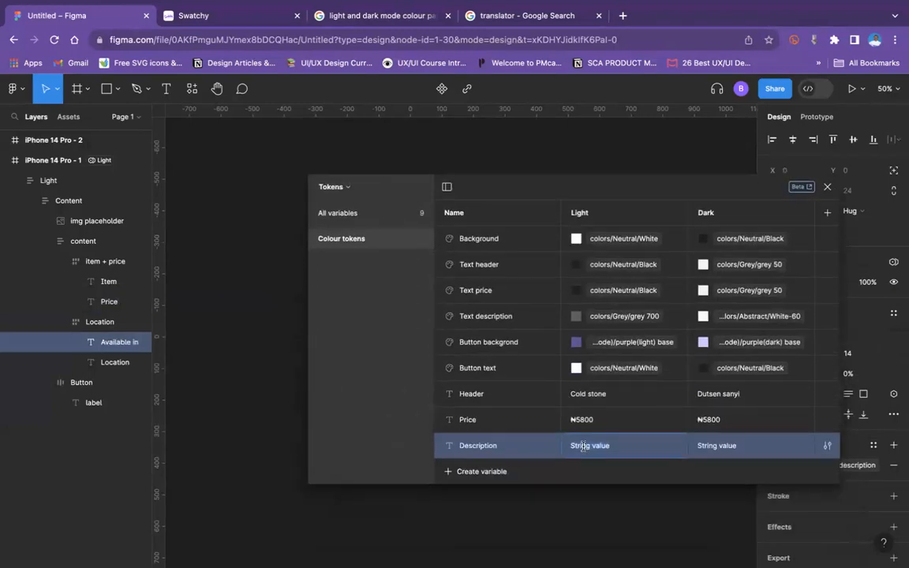
type("Available in")
left_click(512, 447)
type("1")
Step: Translate "Available in" into Hausa in Google's translator, and set Description 1's Dark value to "Akwai a ciki" in Figma
double_click(605, 448)
key("ctrl+c")
left_click(490, 16)
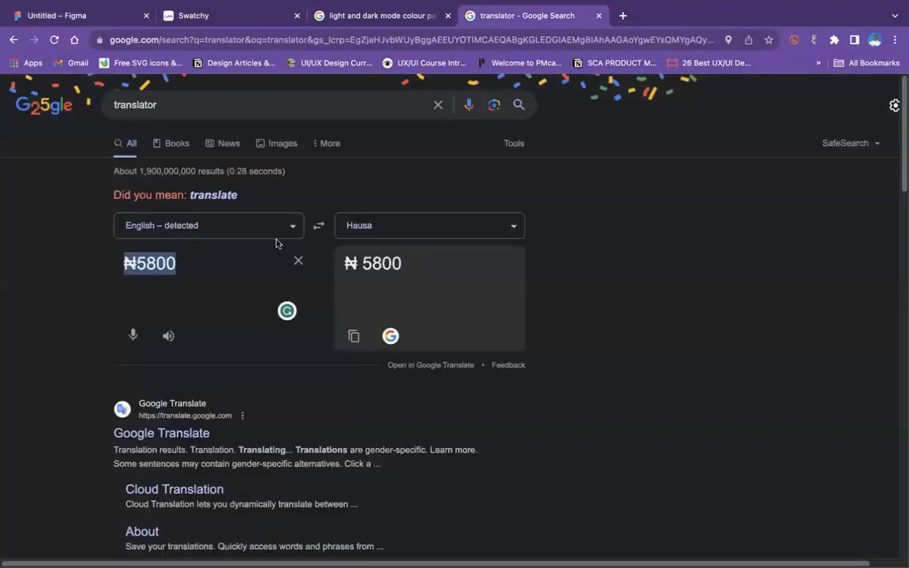
key("BackSpace")
key("ctrl+v")
left_click(353, 336)
left_click(66, 11)
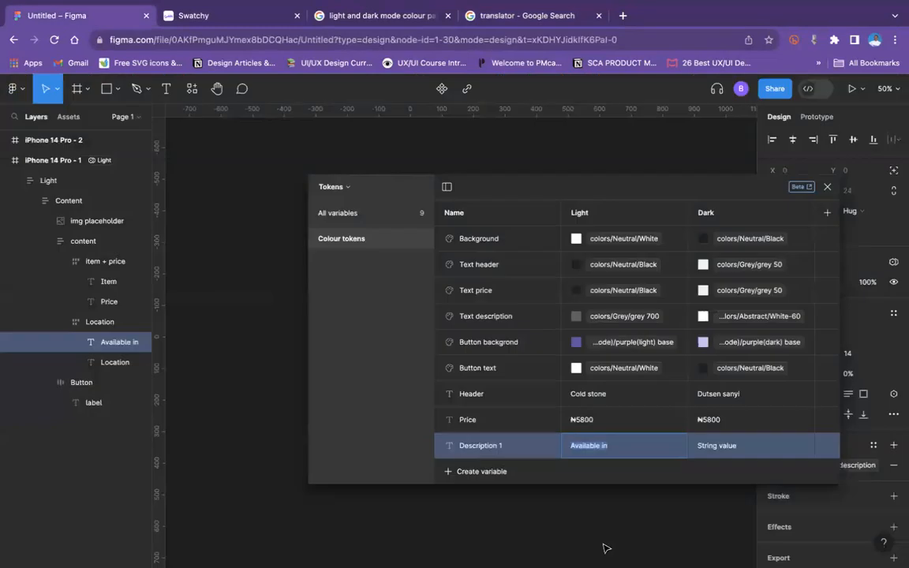
key("ctrl+v")
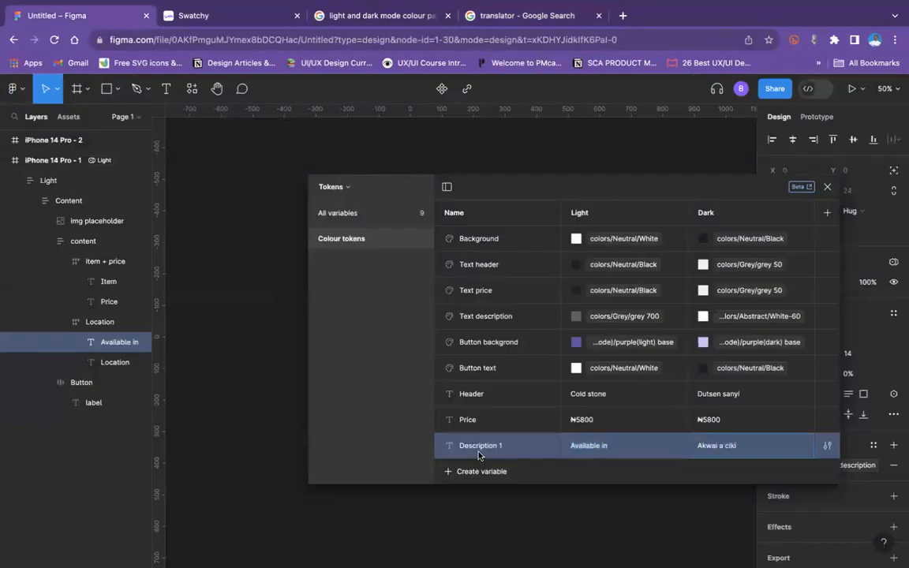
Step: Duplicate the Description 1 variable and set the copy's Light value to "Dominos", the location text on the product card
key("ctrl+d")
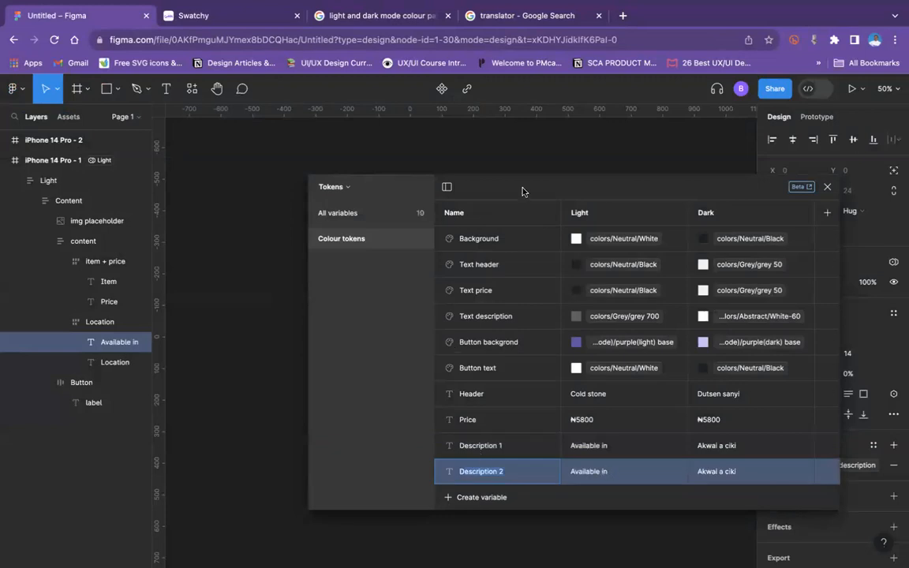
left_click_drag(523, 188, 519, 405)
left_click(445, 341)
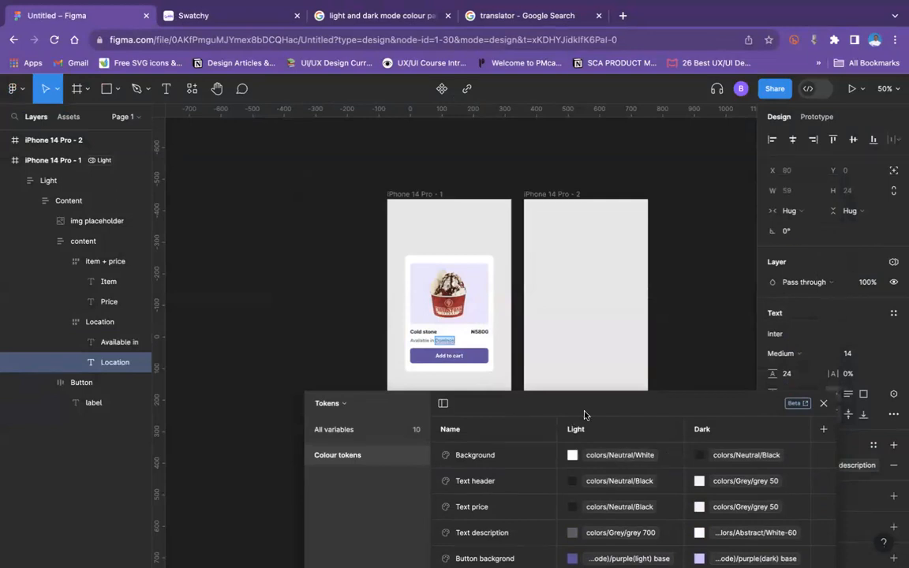
left_click_drag(588, 405, 562, 237)
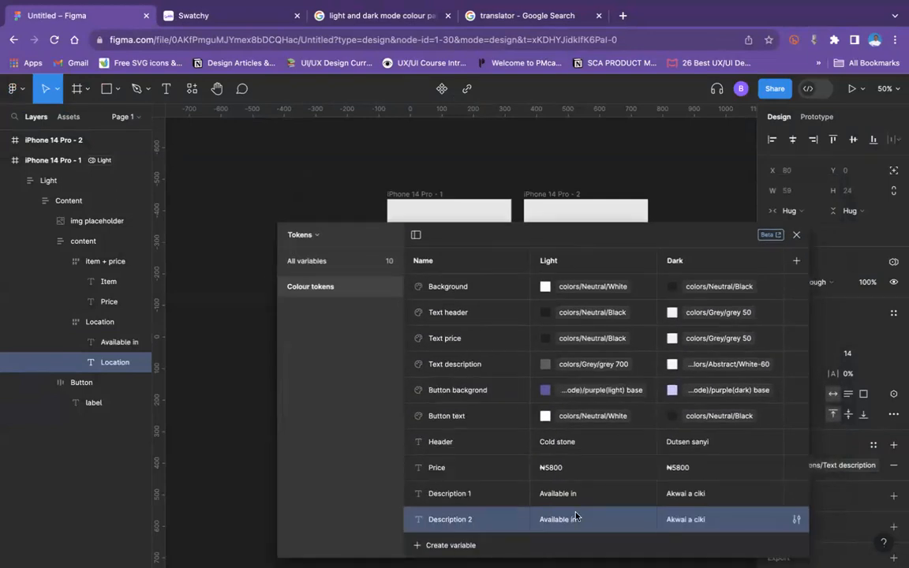
double_click(565, 520)
type("Dominos")
Step: Translate "Dominos" into Hausa in Google's translator, and set Description 2's Dark value to "Domin" in Figma
left_click(499, 12)
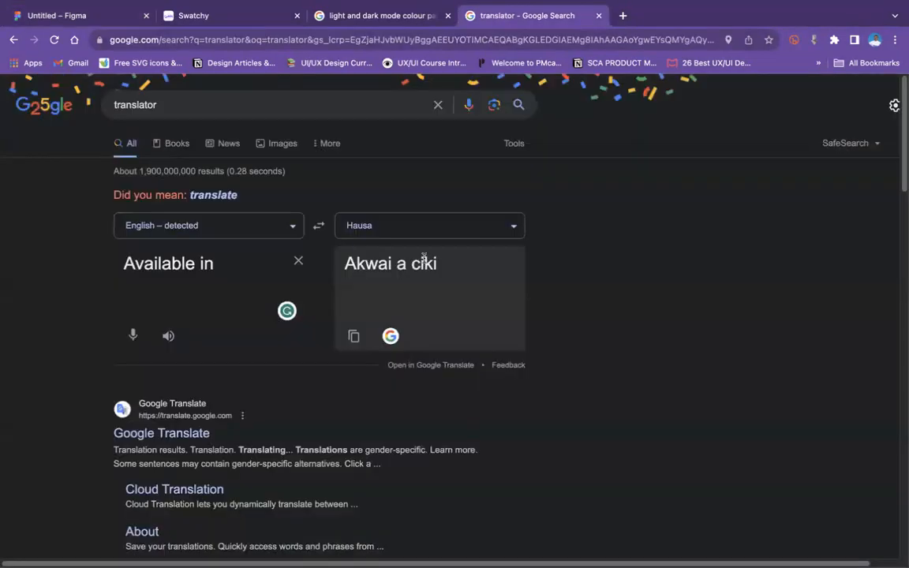
triple_click(232, 263)
key("ctrl+v")
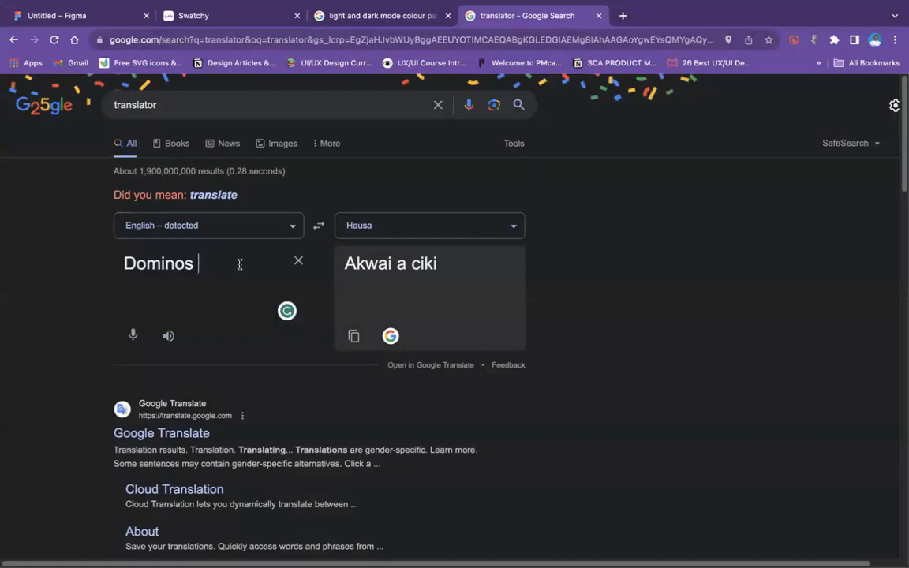
double_click(367, 266)
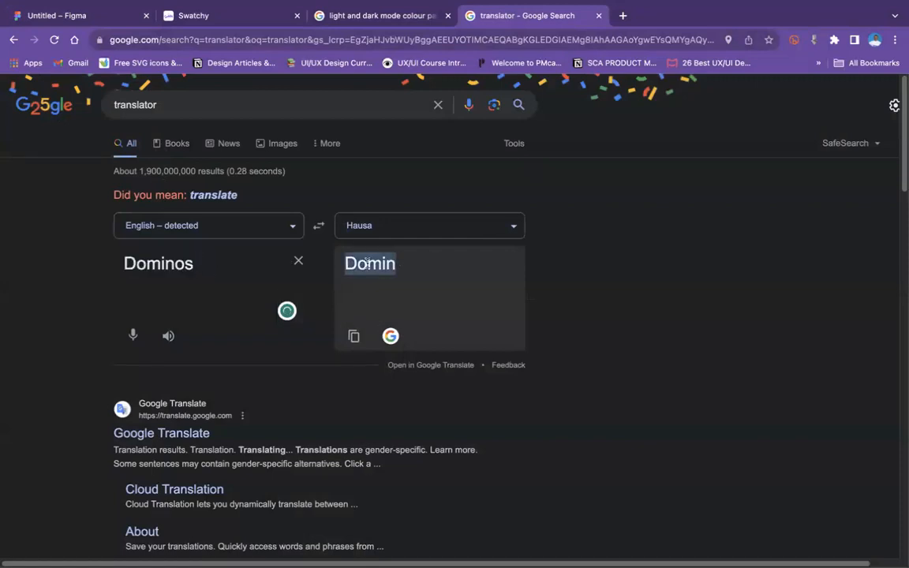
left_click(100, 14)
left_click(675, 520)
key("ctrl+v")
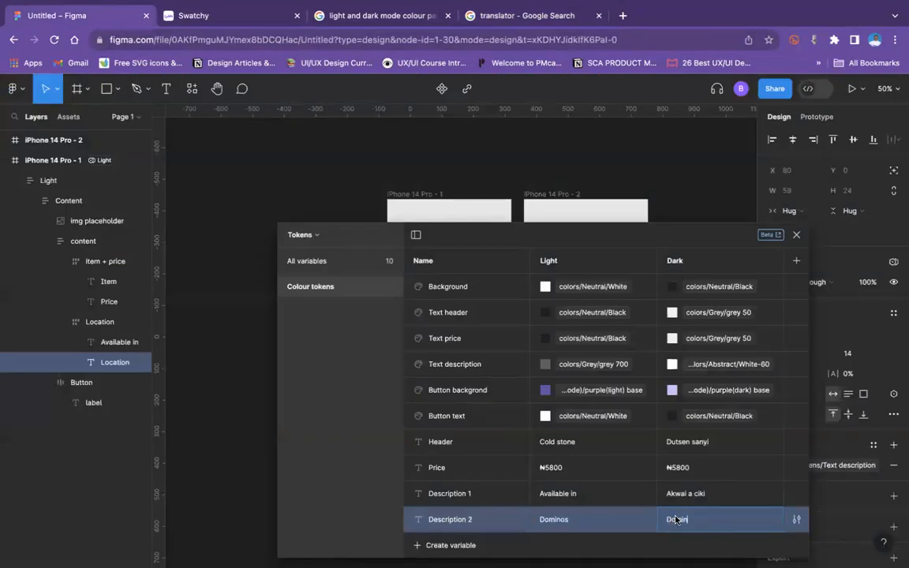
Step: Duplicate the Description 2 variable and start naming the copy "Add"
left_click_drag(599, 231, 569, 126)
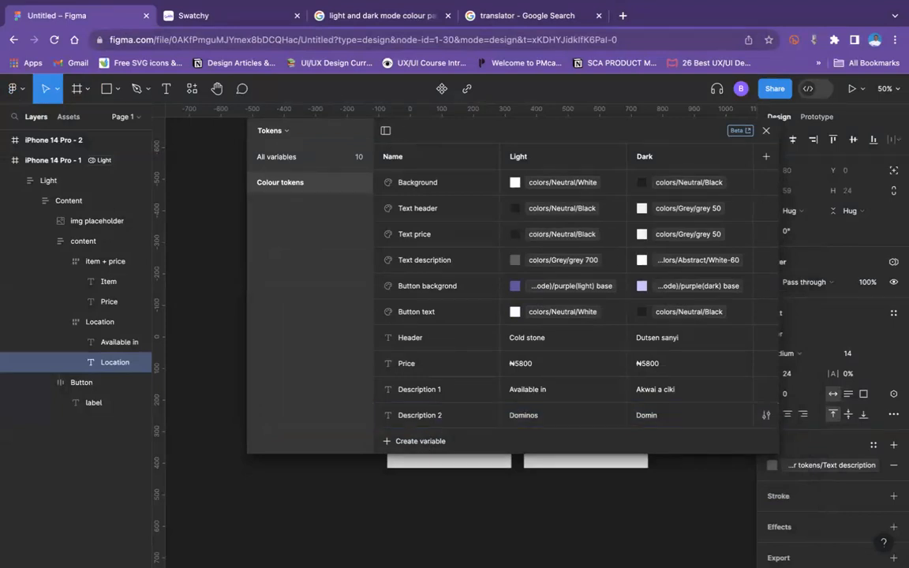
left_click(430, 440)
type("Add")
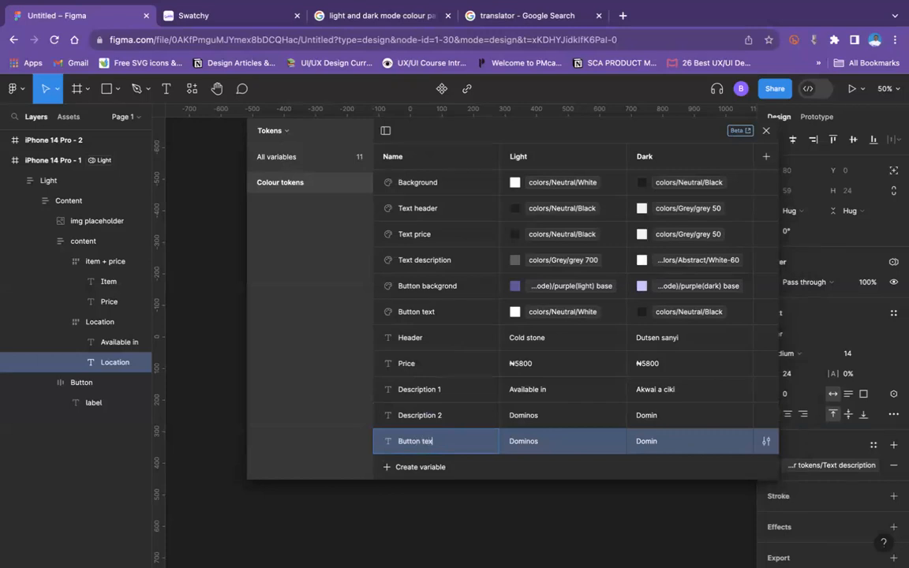
Step: Copy the button label's text from the product card and try to name the new string variable "Button text"
left_click_drag(592, 130, 686, 540)
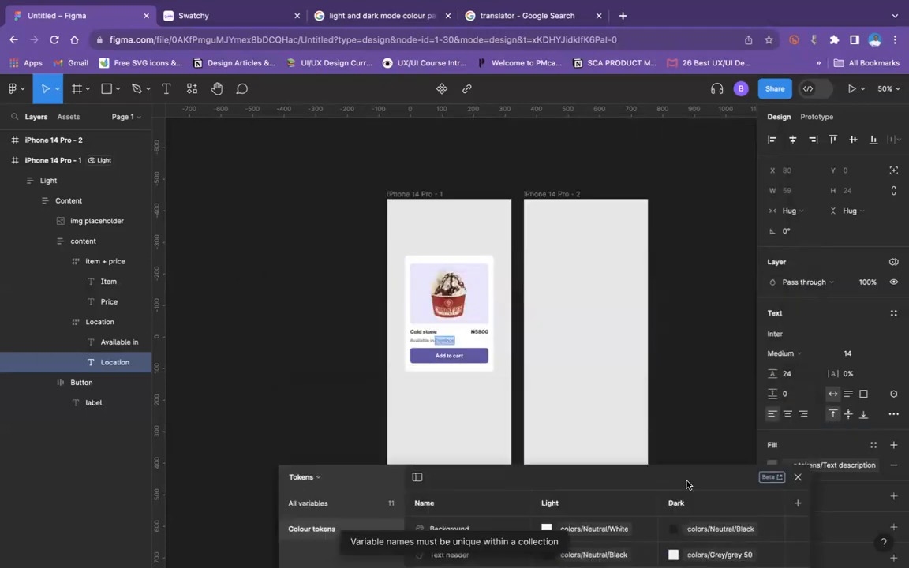
left_click(457, 355)
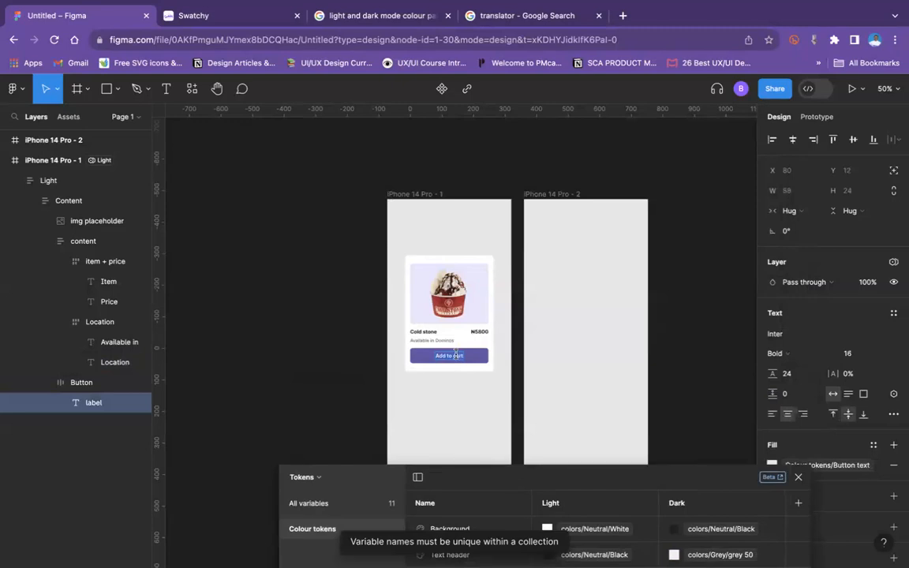
left_click_drag(612, 476, 599, 179)
left_click(456, 492)
type("Button text")
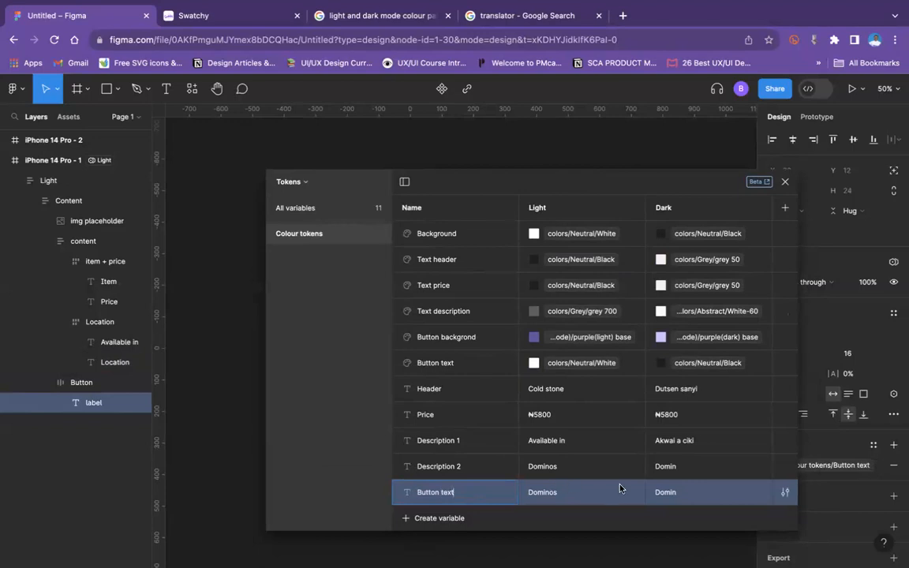
left_click(587, 491)
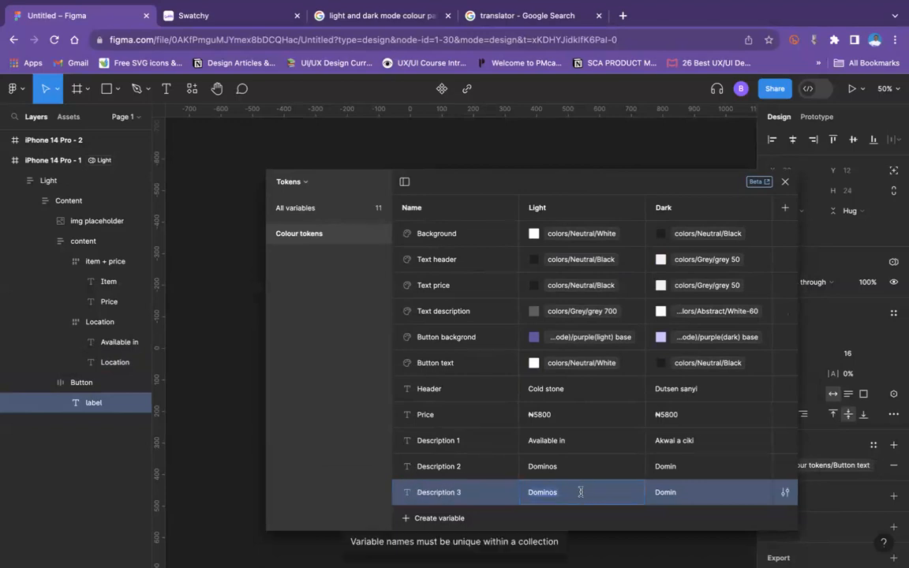
Step: Name the new string variable "text" and set its Light value to "Add to cart"
left_click(454, 495)
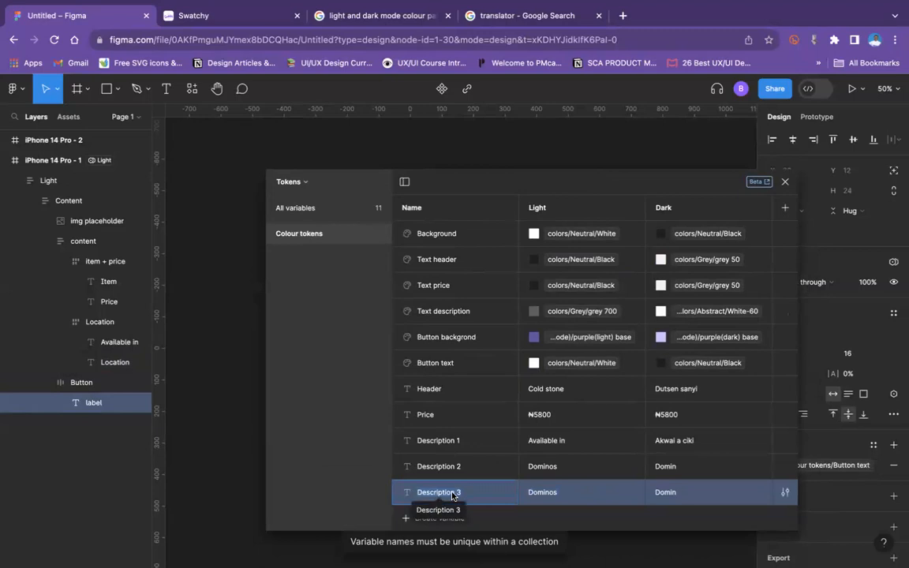
type("text")
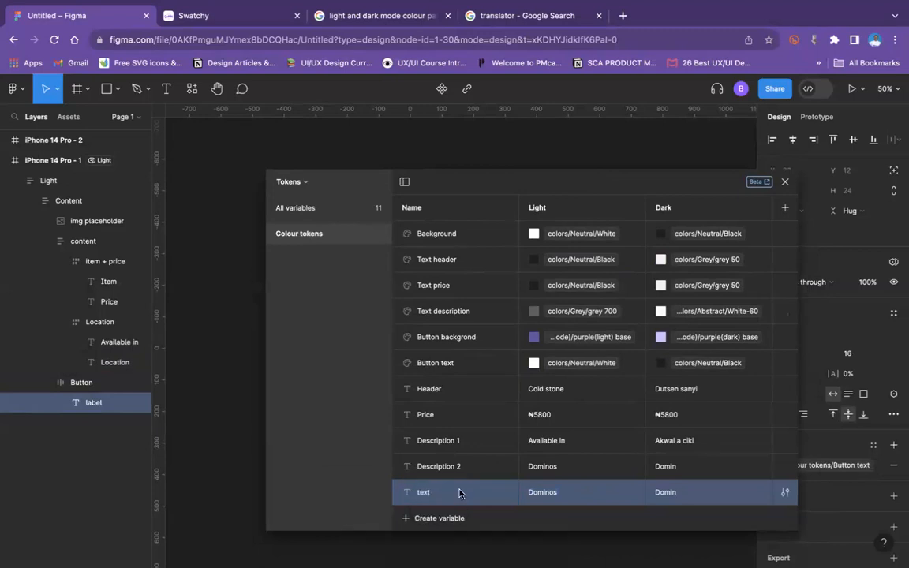
left_click(552, 492)
type("Add to cart")
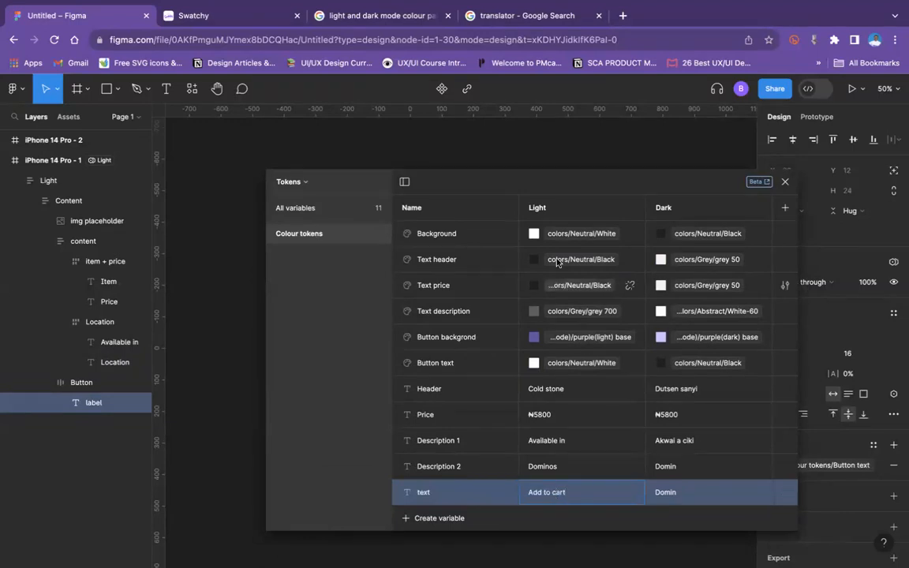
Step: Translate "Add to cart" into Hausa in Google's translator, and set the text variable's Dark value to "Ƙara zuwa cart" in Figma
left_click(521, 16)
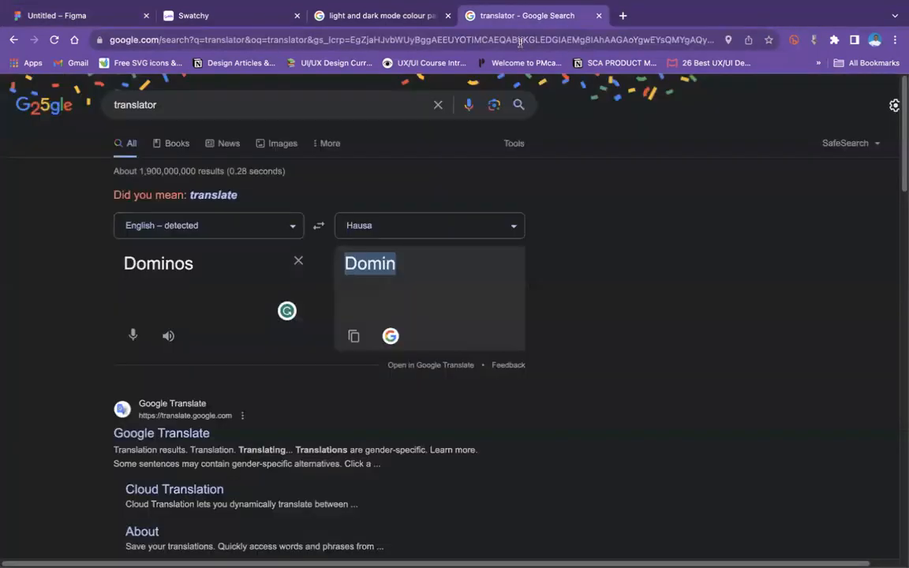
double_click(217, 252)
type("Add to cart")
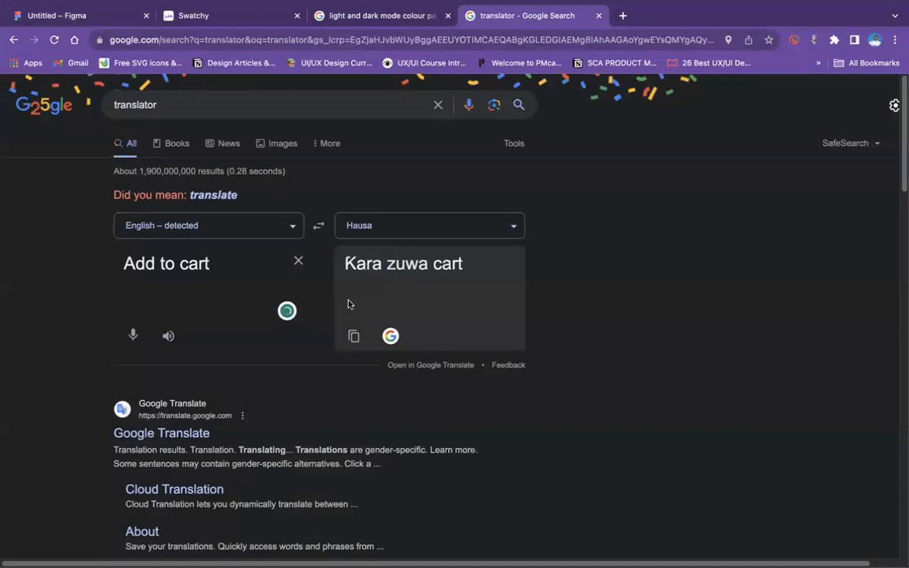
left_click(354, 337)
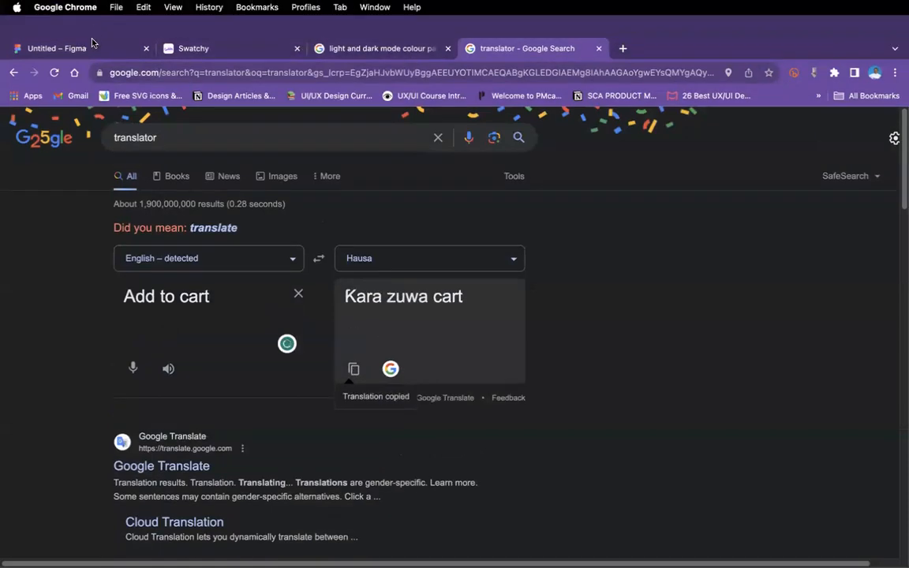
left_click(93, 50)
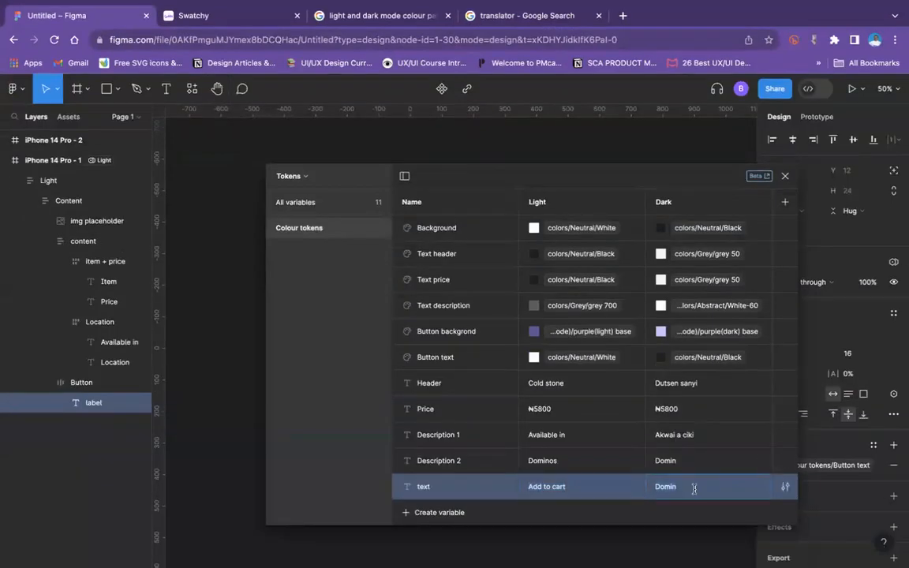
key("super+v")
left_click(334, 386)
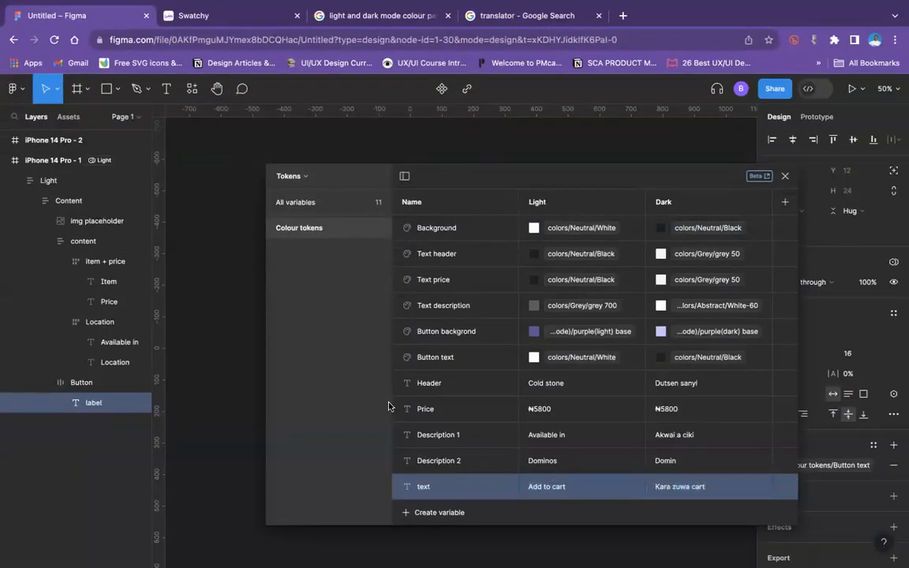
Step: Group the five string variables from Header to text into a new group named "Text"
left_click(458, 383)
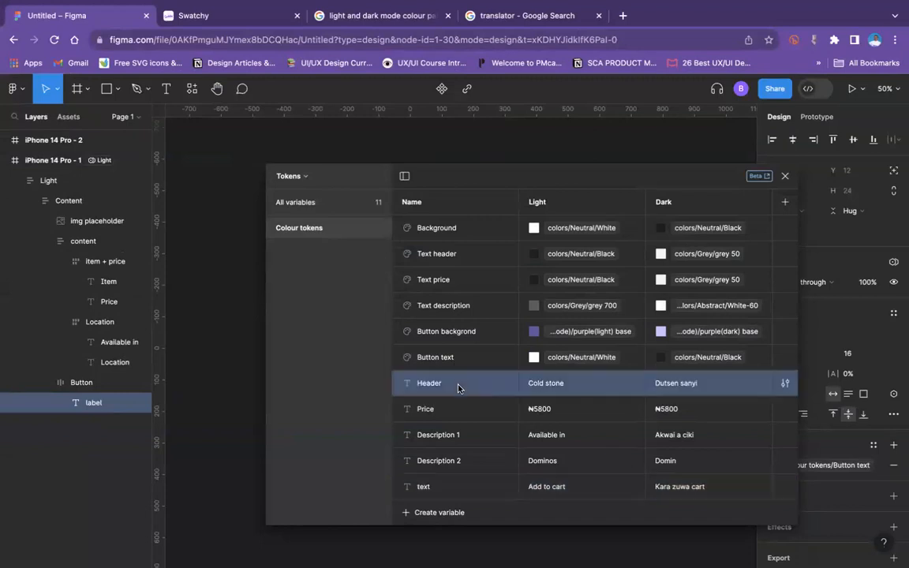
left_click(456, 495, "shift")
right_click(456, 495)
left_click(476, 503)
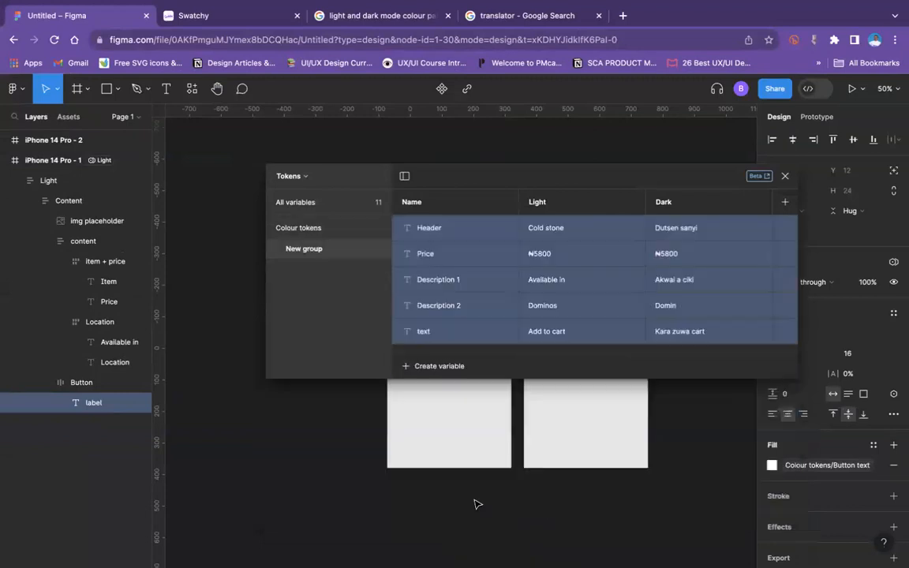
double_click(309, 250)
type("Te")
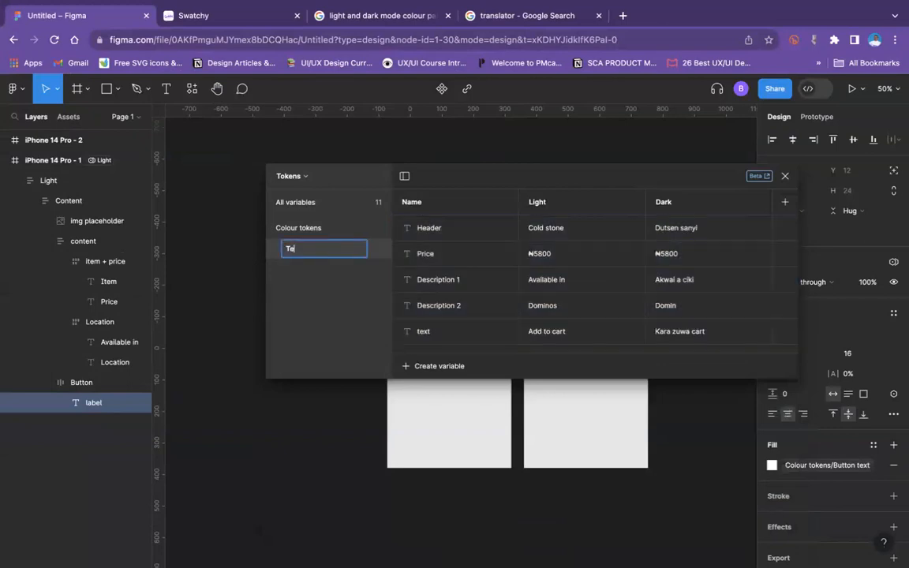
type("xt")
key("Return")
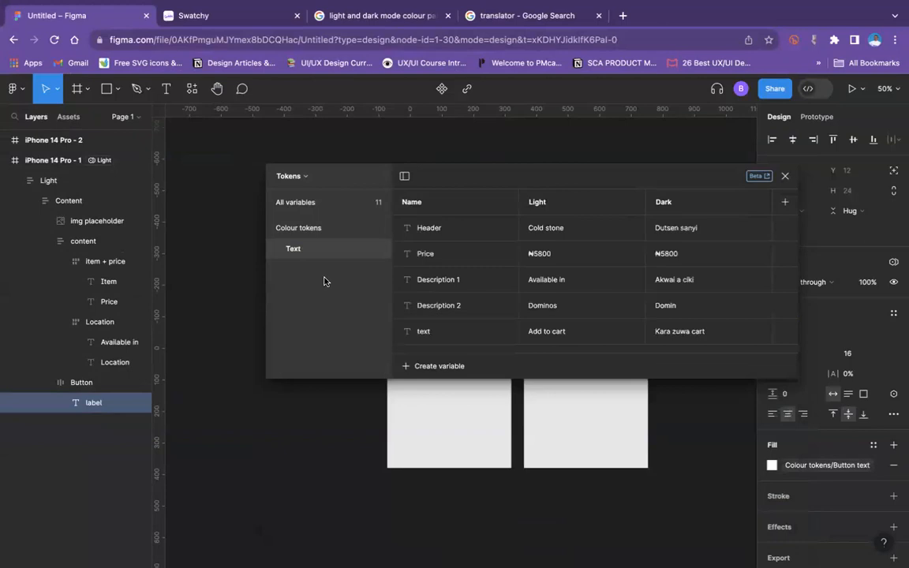
Step: Move the Text group out of Colour tokens to sit above it, and show the Text group's variables
left_click(271, 229)
left_click(271, 226)
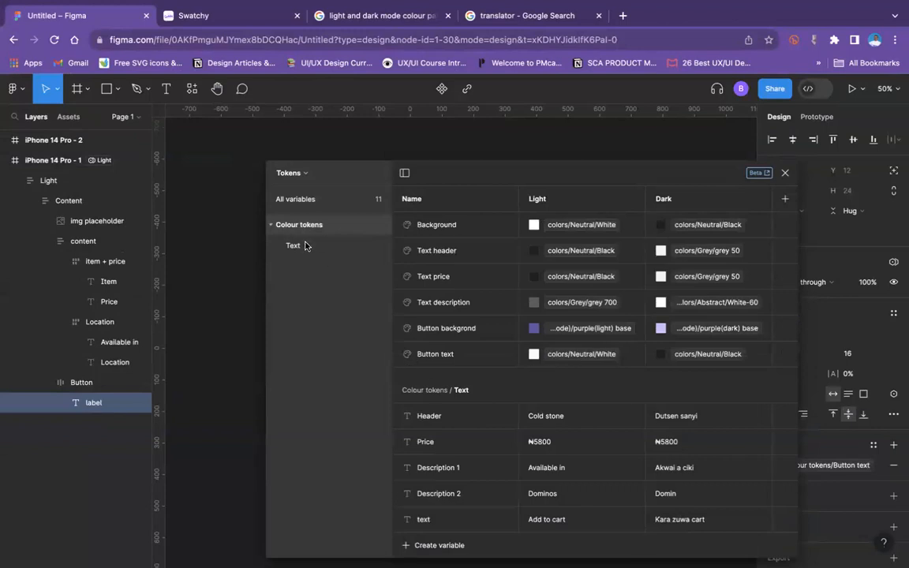
left_click_drag(311, 245, 314, 220)
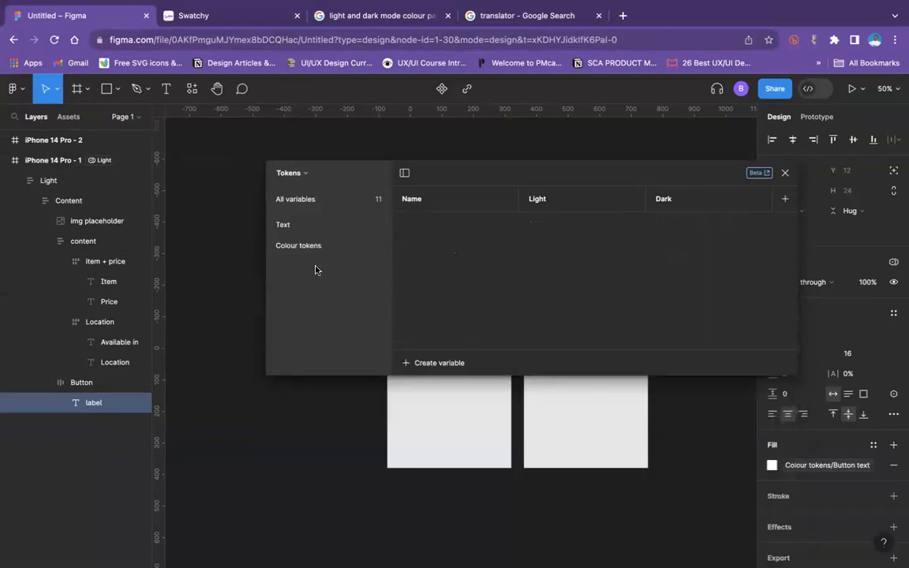
left_click(299, 251)
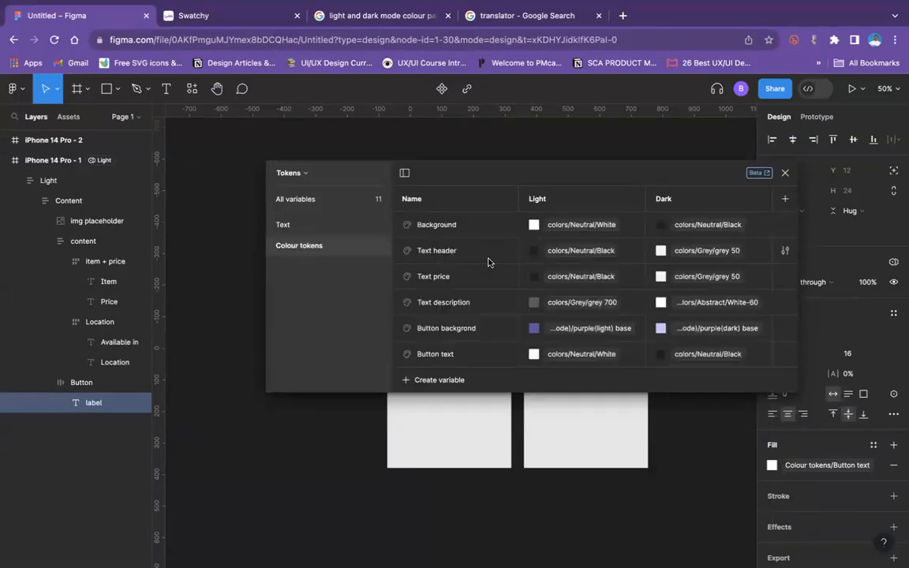
left_click(323, 232)
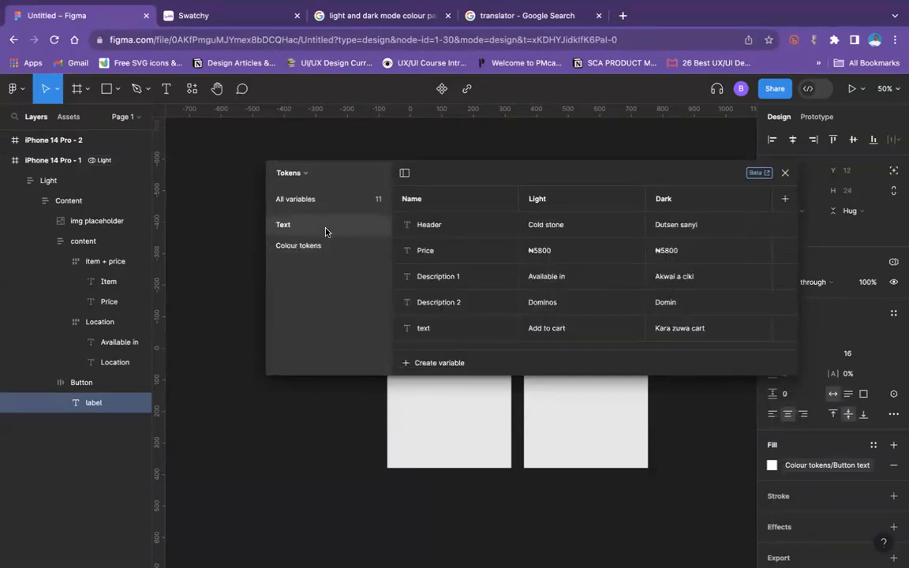
Step: Rename the Light mode as "English" and the Dark mode as "Hausa", and close the variables window
double_click(547, 201)
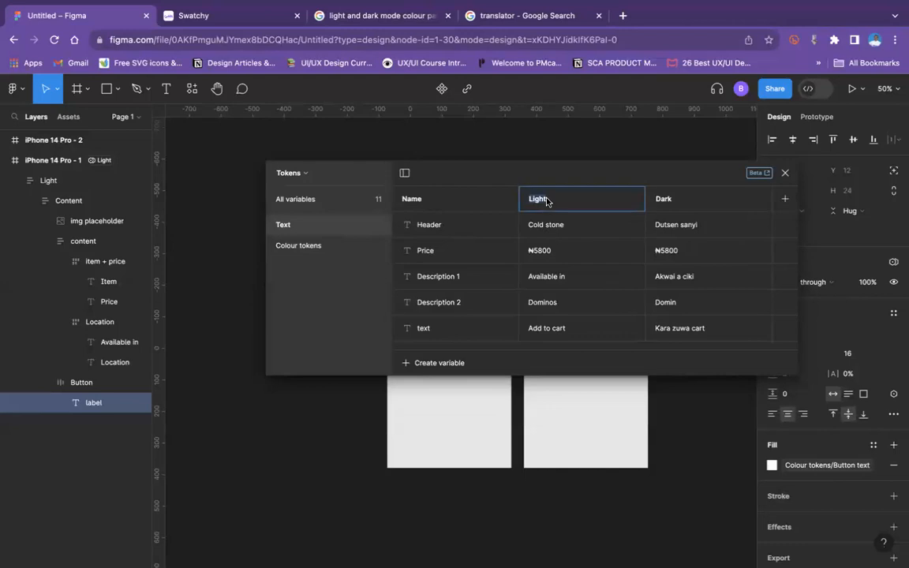
type("English")
double_click(682, 201)
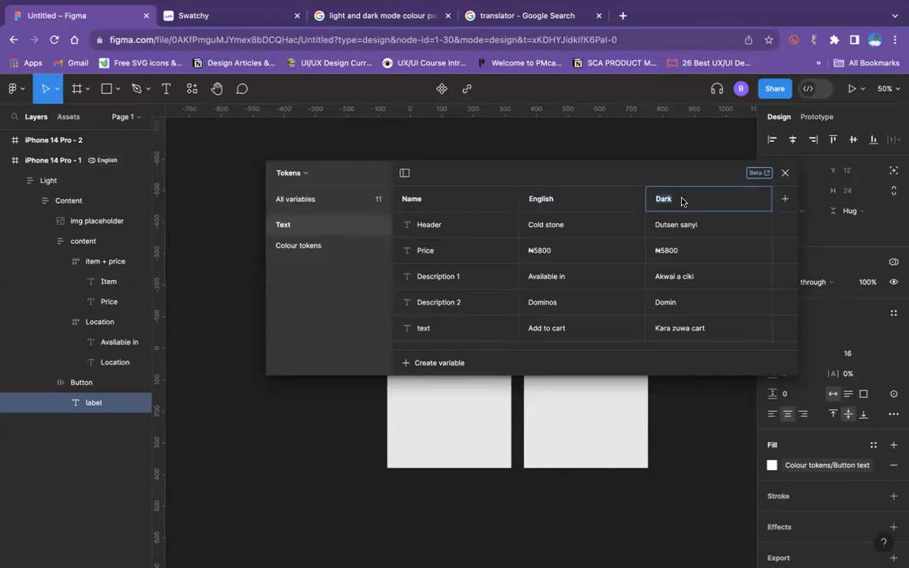
type("Hausa")
key("Return")
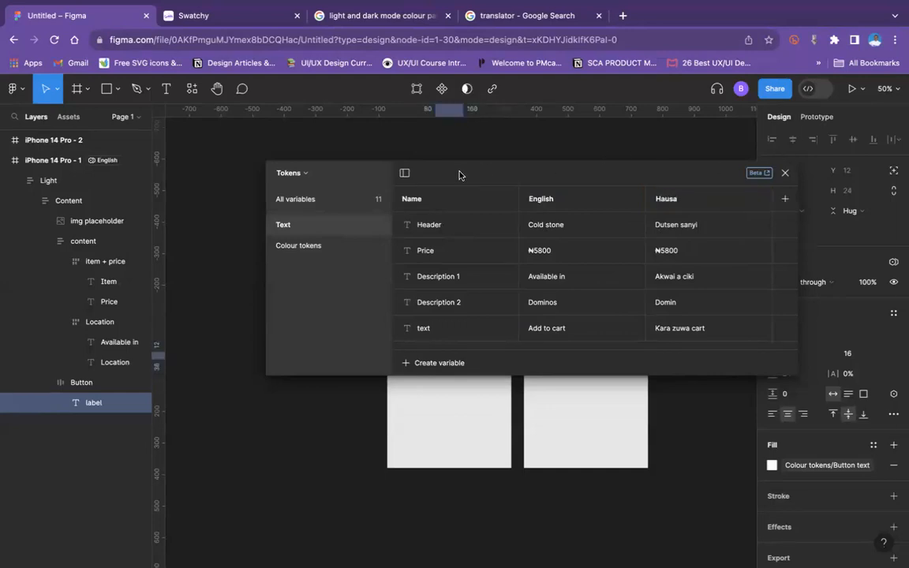
left_click(785, 173)
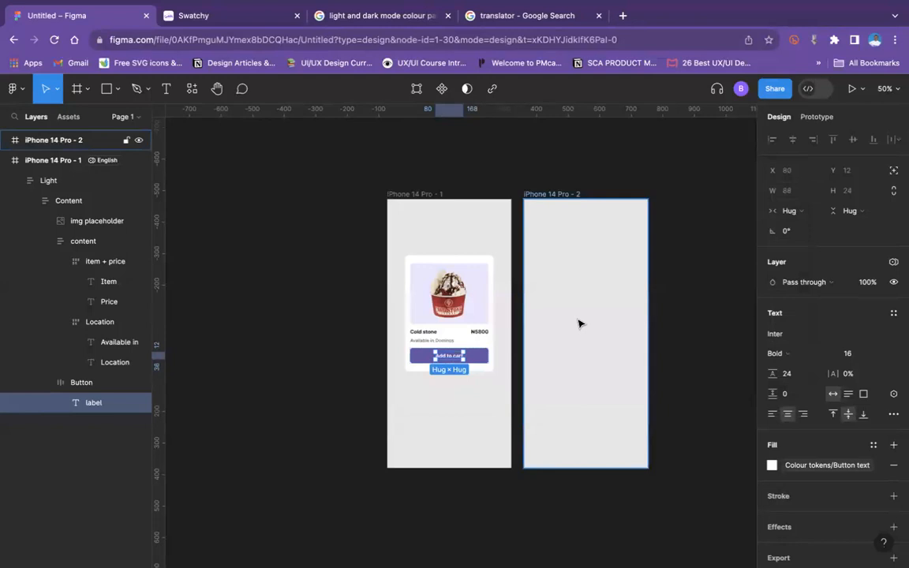
Step: Bind the card's "Cold stone" item name to the Text/Header string variable
key("shift+0")
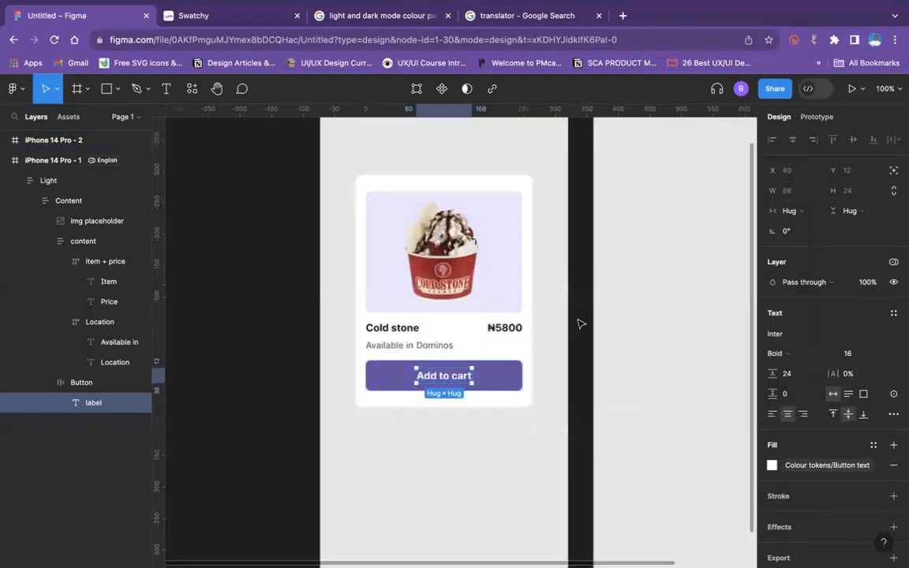
left_click(388, 328)
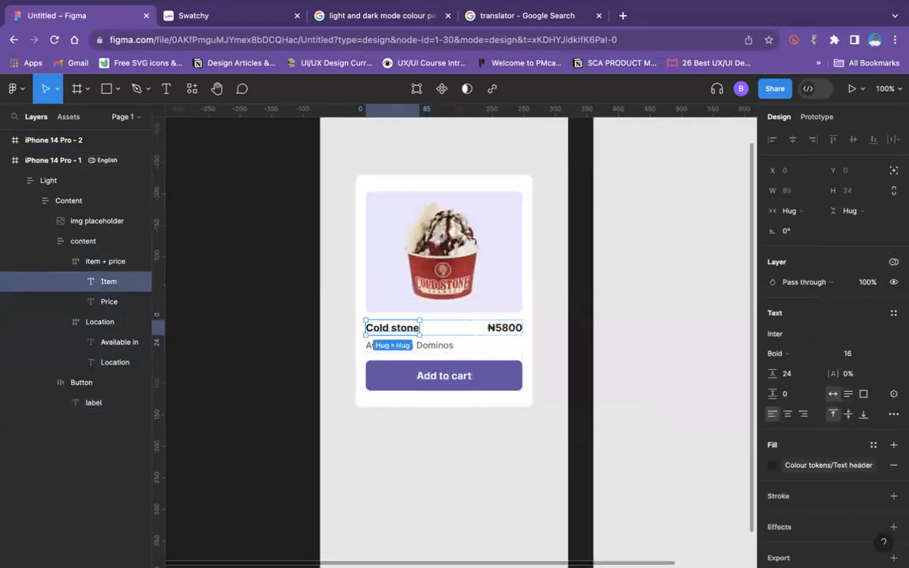
left_click(807, 467)
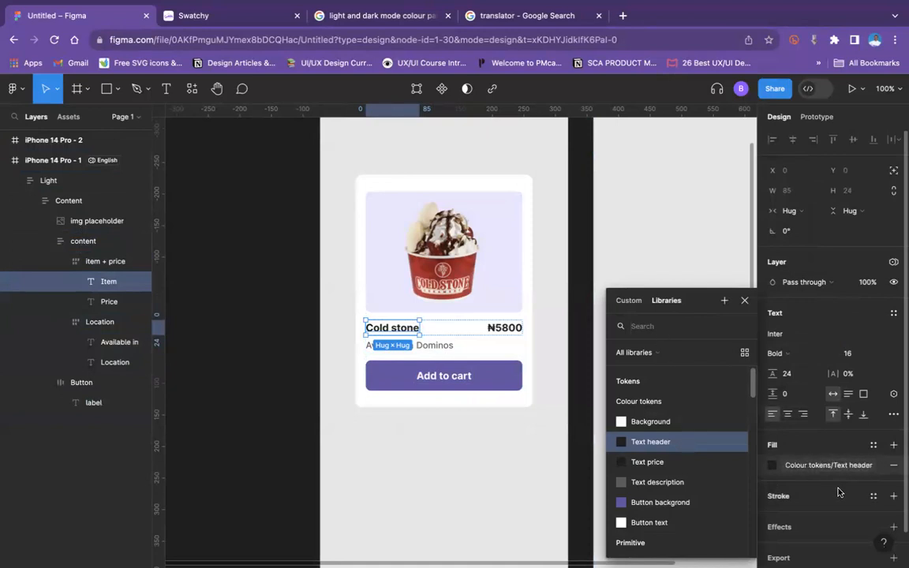
left_click(896, 394)
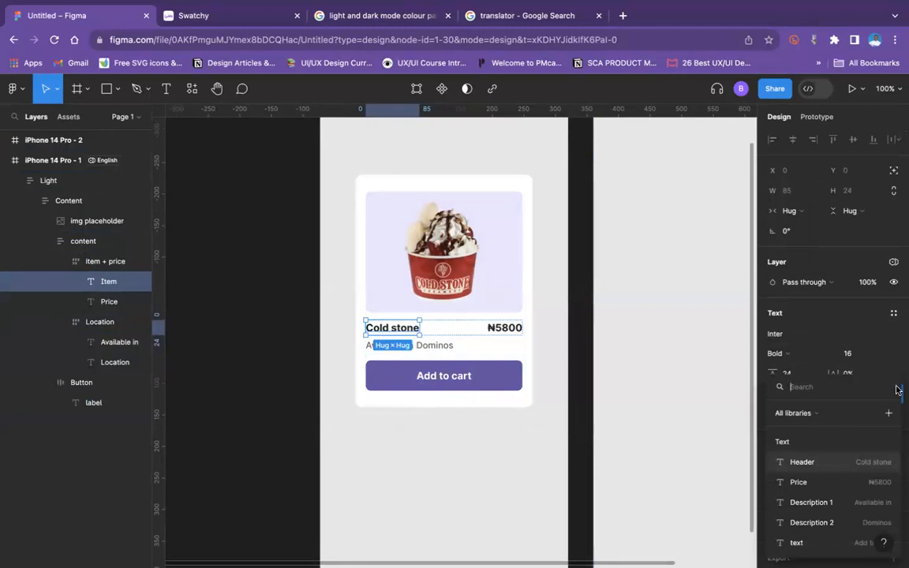
left_click(842, 466)
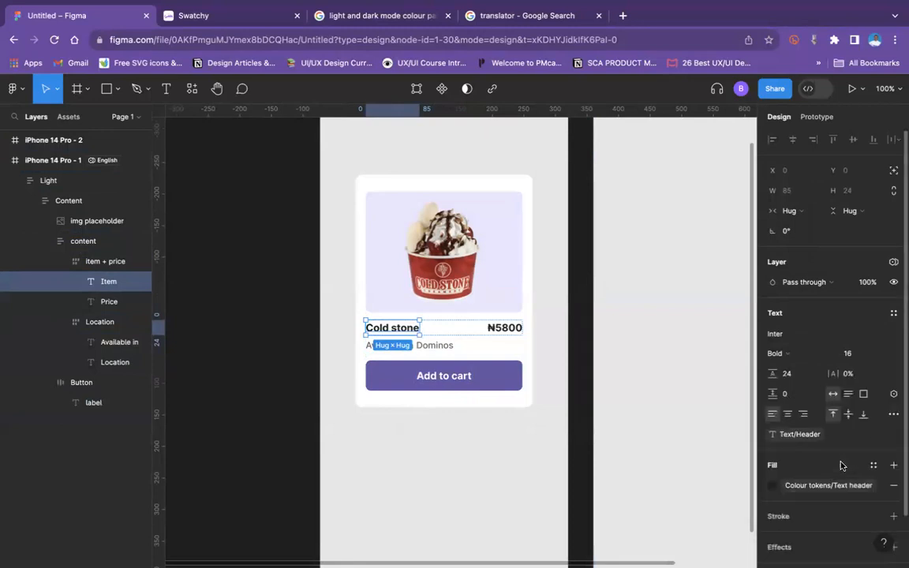
Step: Bind the card's price text to the Text/Price string variable
left_click(504, 328)
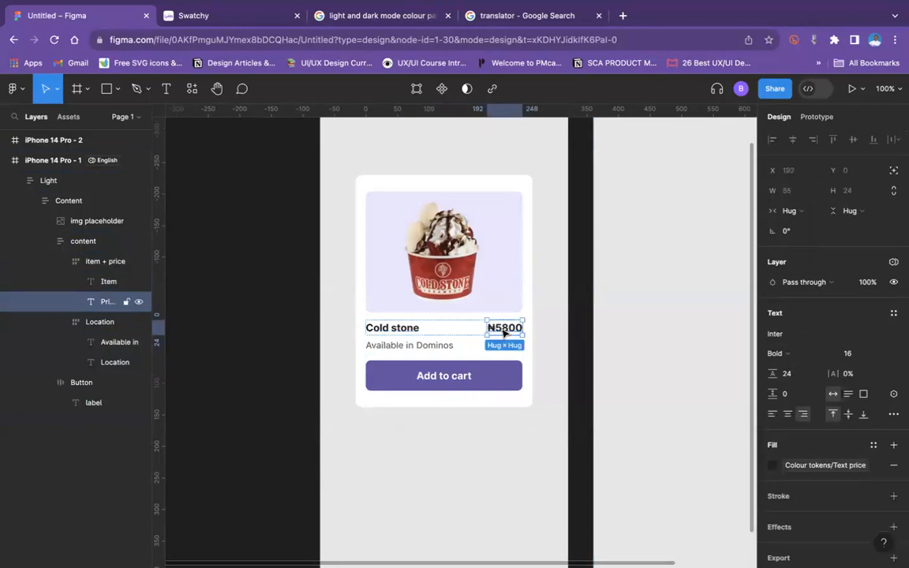
left_click(893, 262)
mouse_move(884, 307)
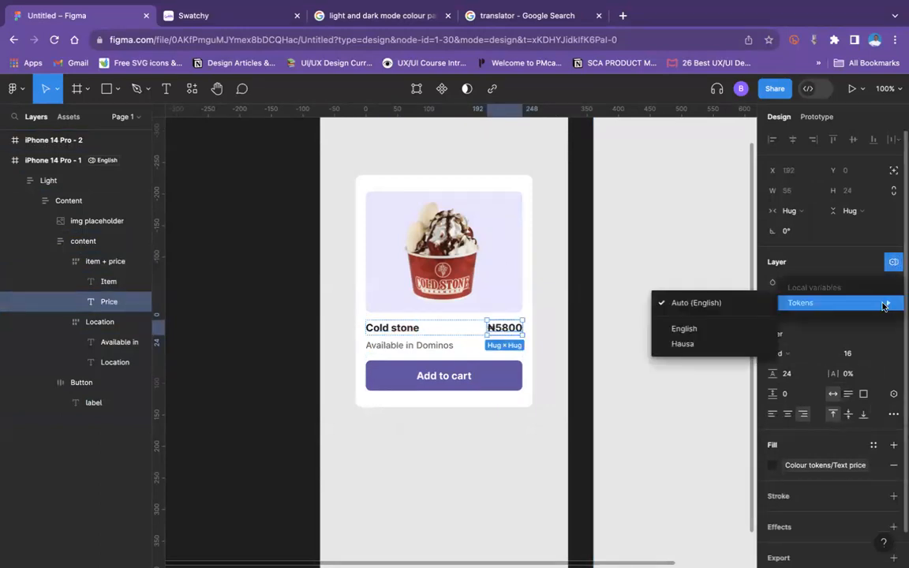
left_click(857, 256)
left_click(892, 394)
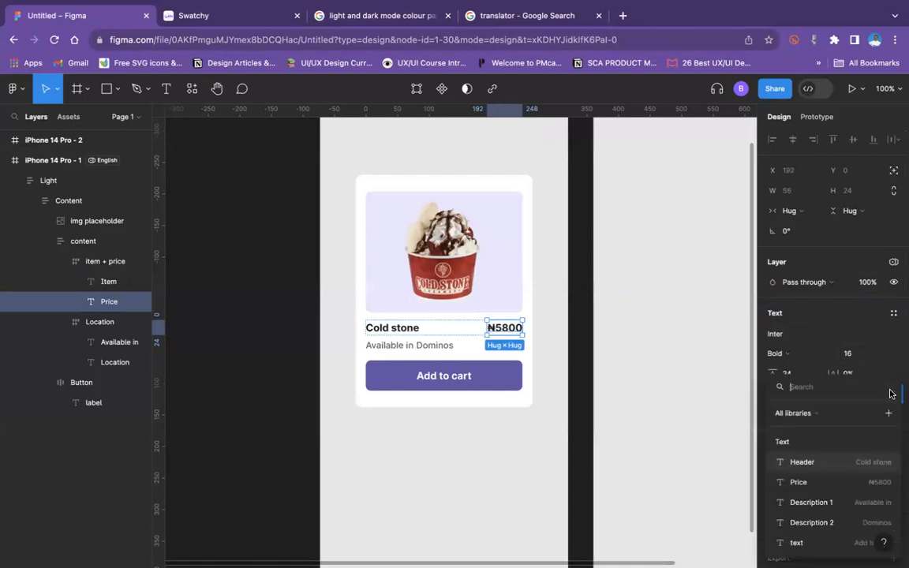
left_click(813, 484)
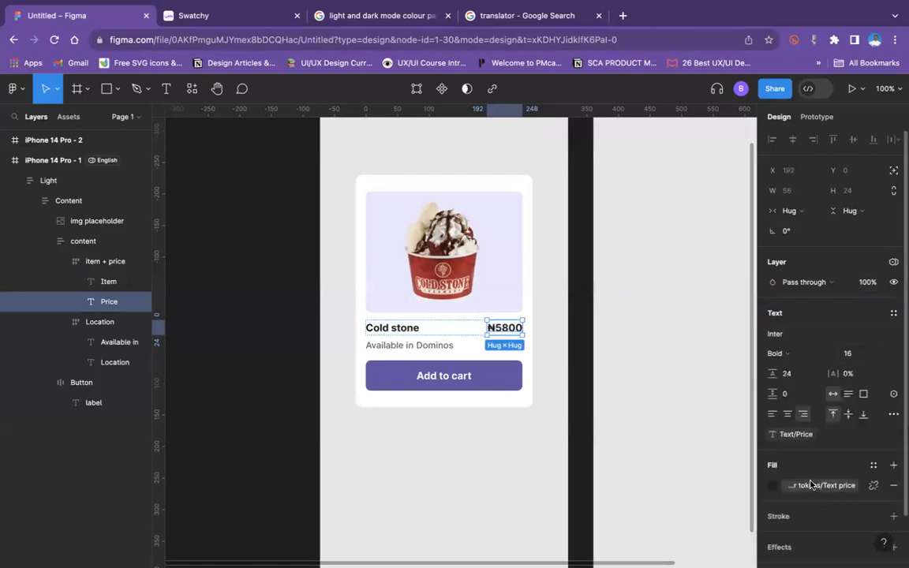
Step: Bind the card's "Available in" text to the Text/Description 1 string variable
left_click(383, 347)
left_click(386, 348)
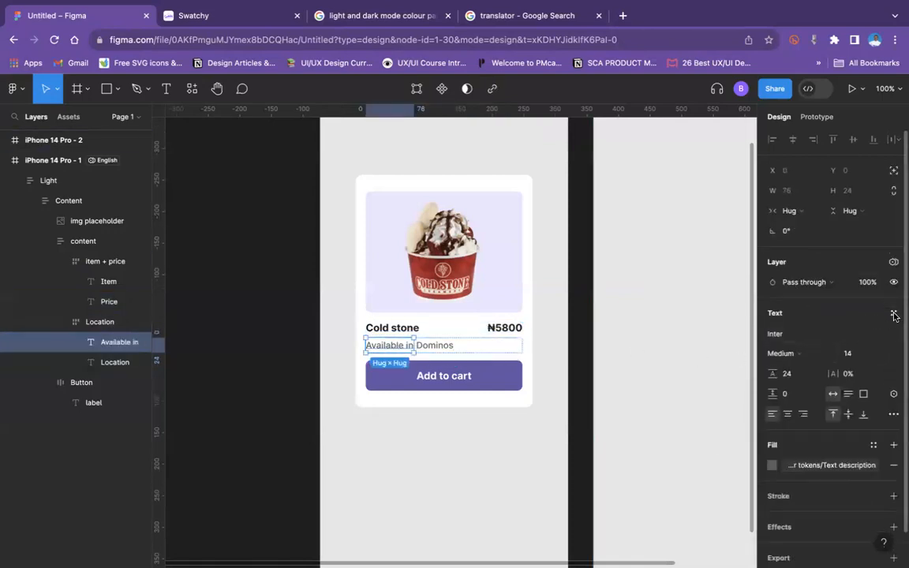
left_click(895, 396)
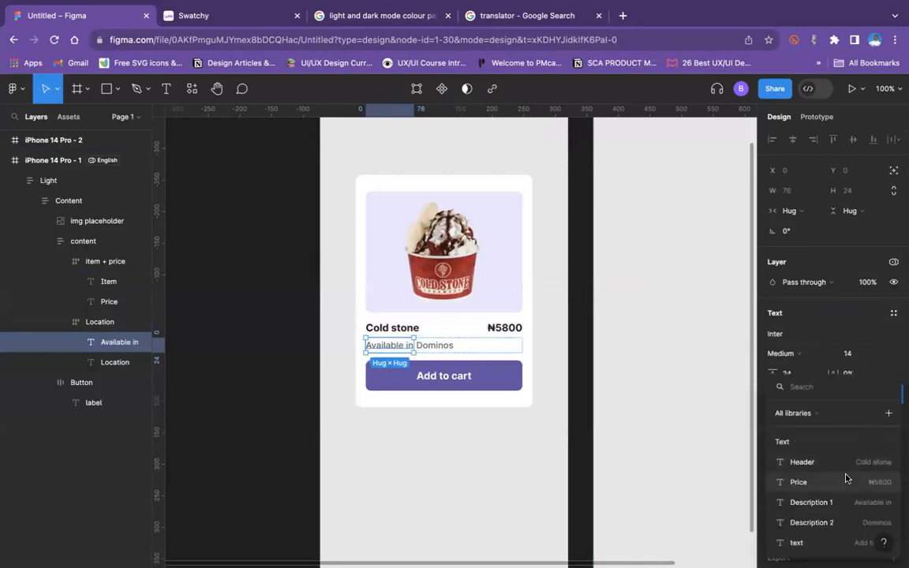
left_click(838, 502)
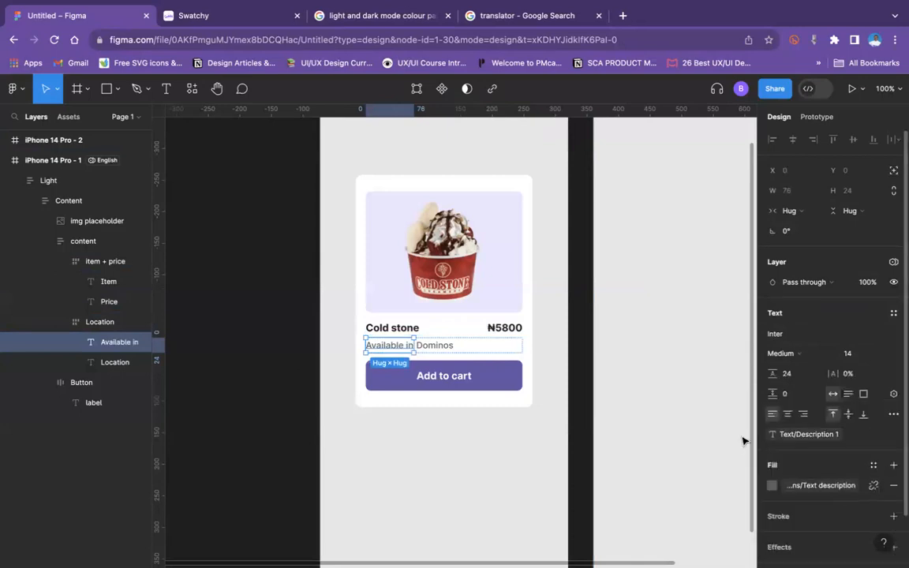
Step: Bind the card's "Dominos" location text to the Text/Description 2 string variable
left_click(426, 346)
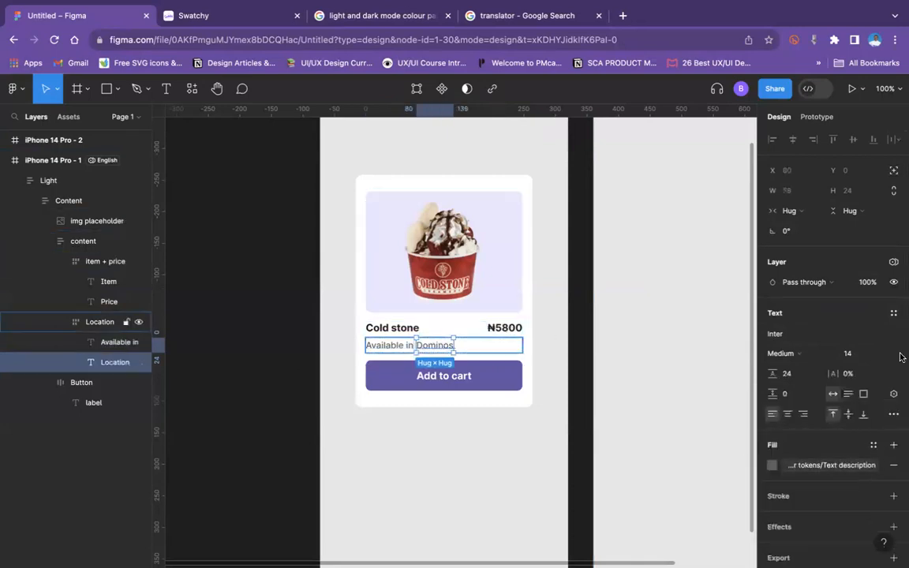
left_click(894, 394)
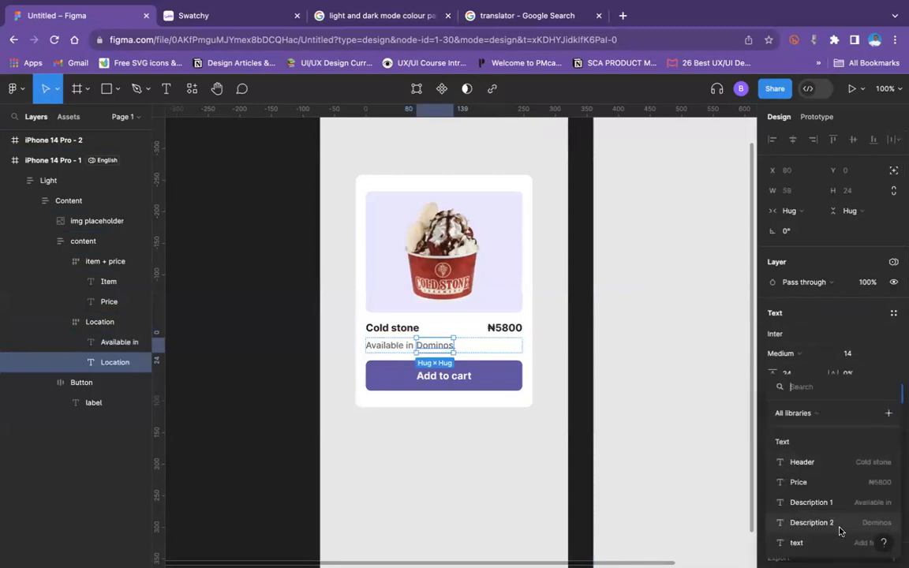
left_click(840, 526)
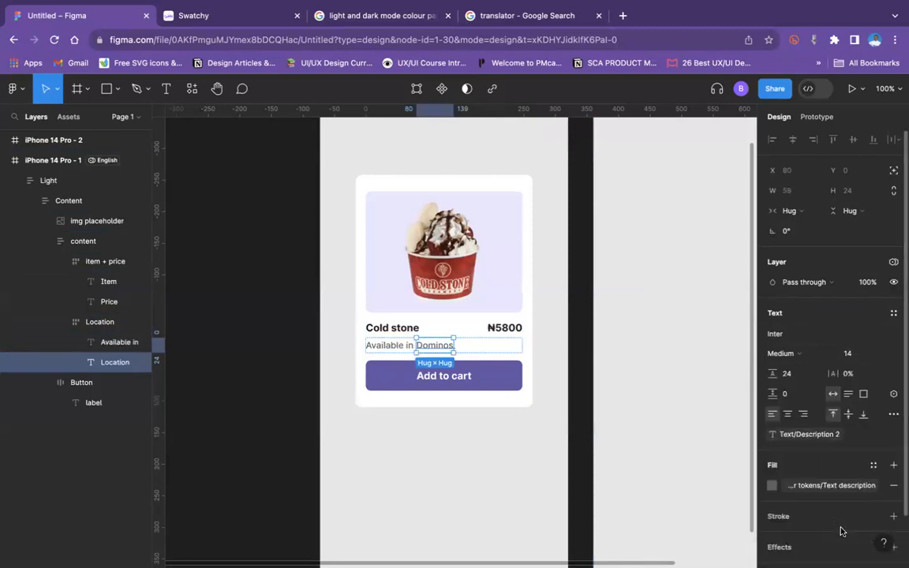
Step: Bind the "Add to cart" button label to the Text/text string variable and clear the selection
double_click(455, 382)
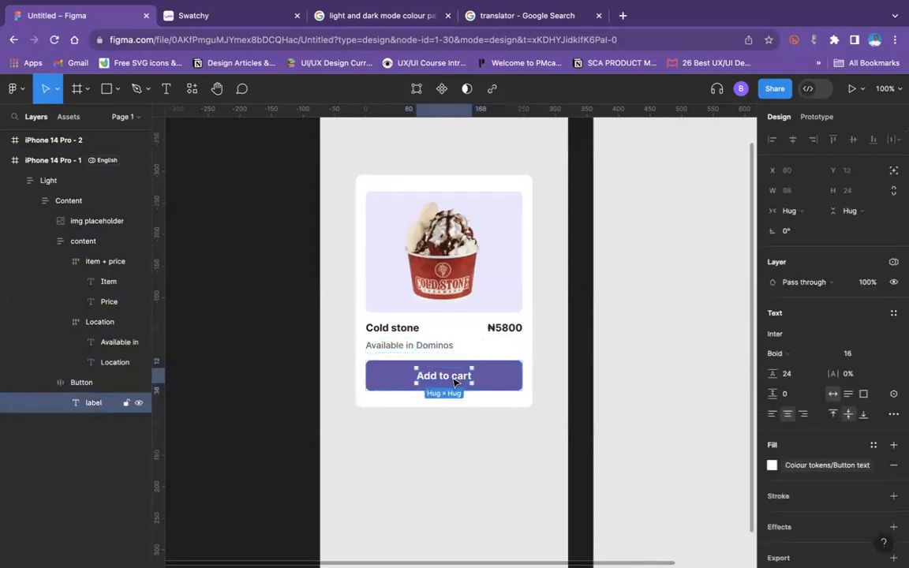
left_click(895, 393)
left_click(828, 539)
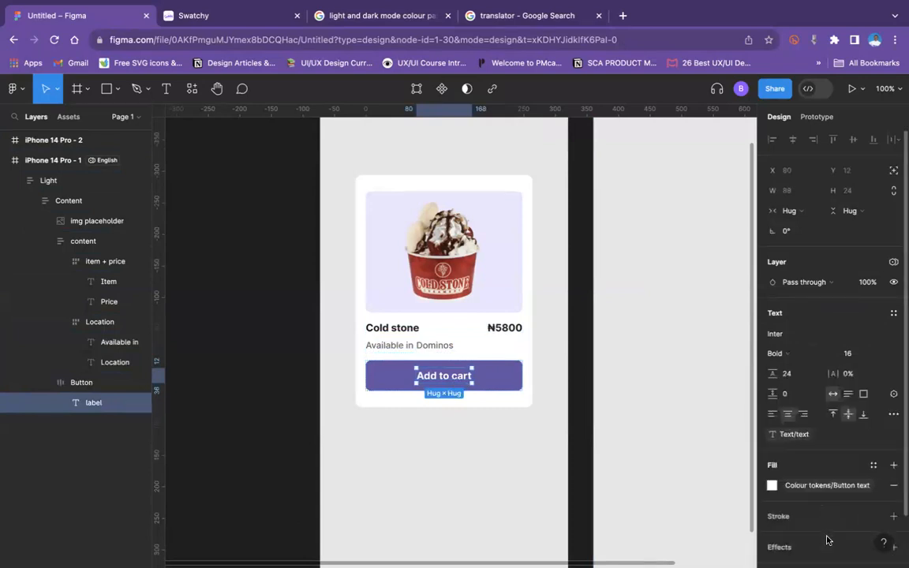
key("Escape")
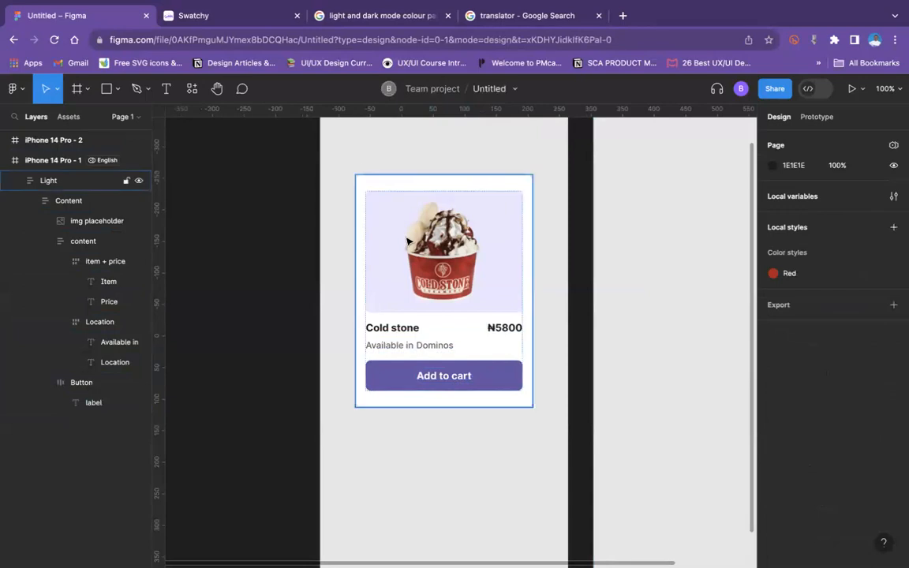
Step: Move the product card up slightly to Y 171 within the iPhone 14 Pro - 1 frame
left_click(407, 240)
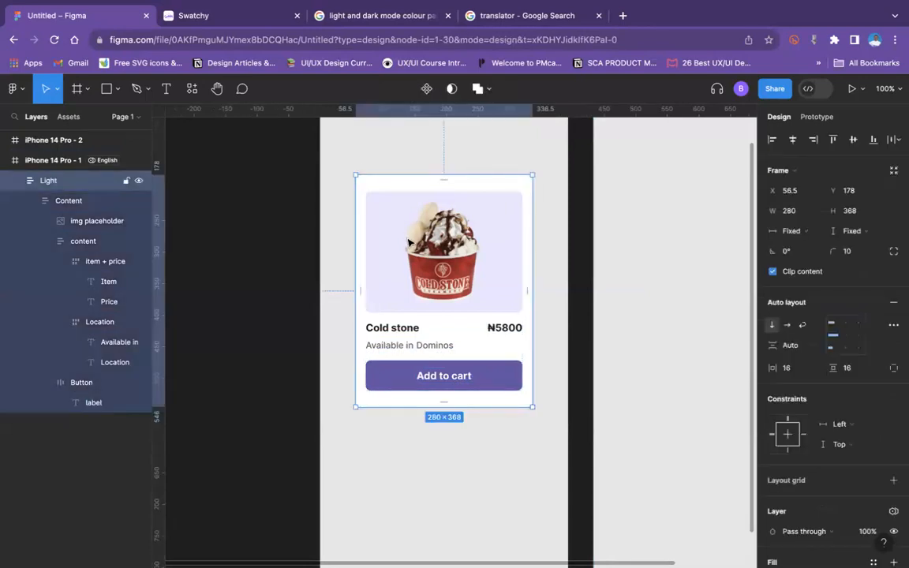
left_click_drag(416, 247, 439, 245)
key("super+minus")
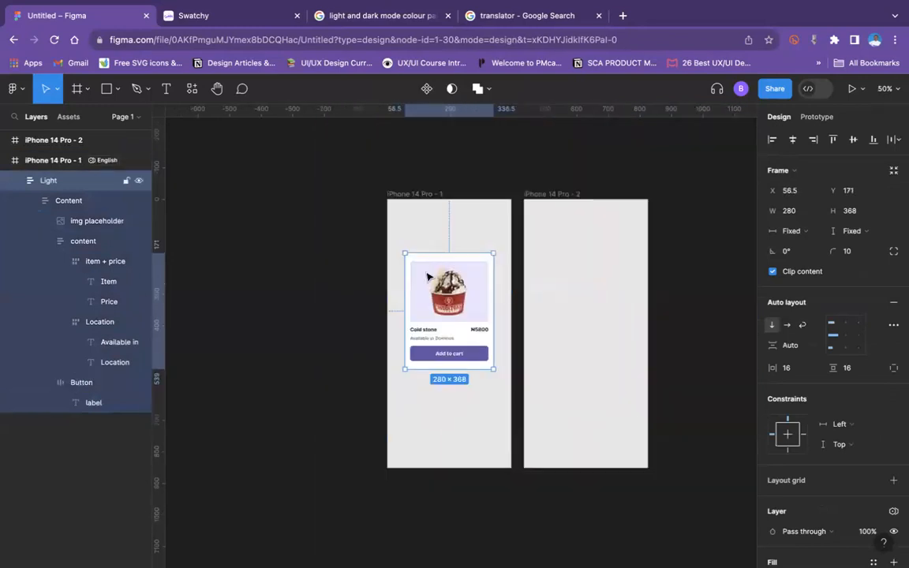
Step: Switch the Tokens variable mode of the iPhone 14 Pro - 1 frame to Hausa
left_click(416, 194)
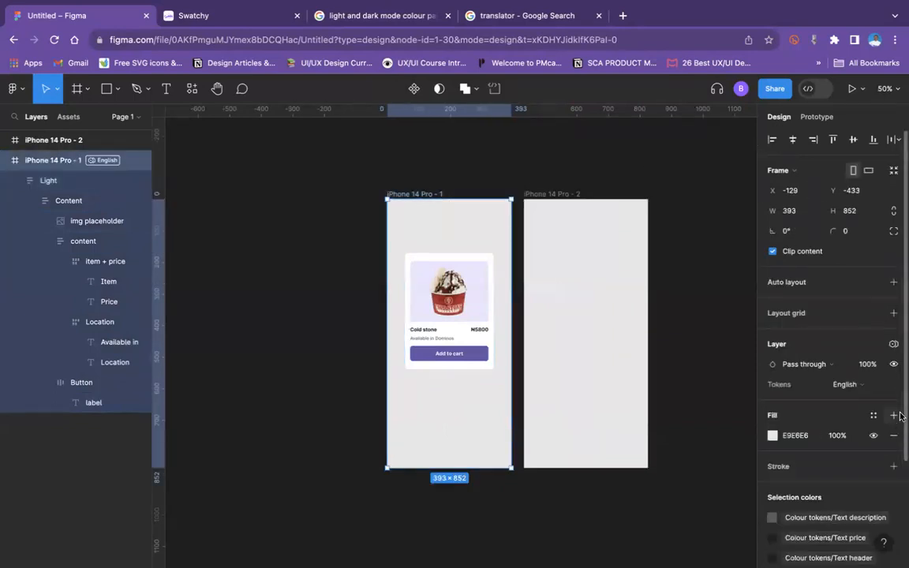
left_click(893, 344)
mouse_move(874, 387)
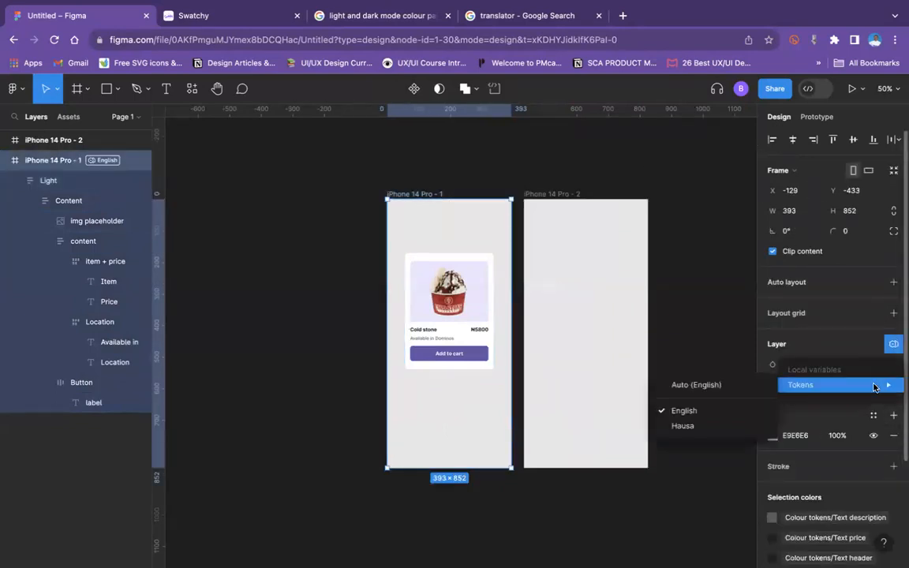
left_click(684, 426)
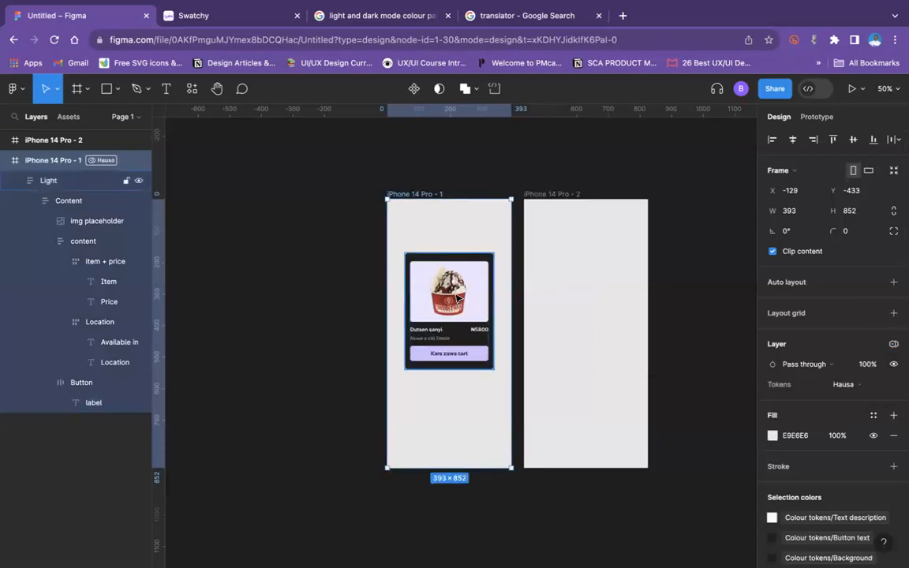
key("shift+0")
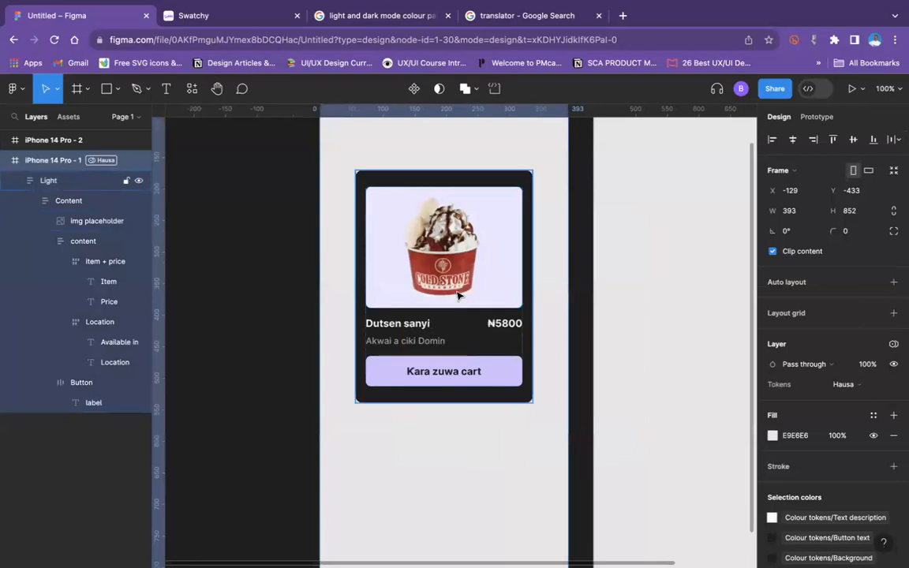
Step: Place a copy of the iPhone 14 Pro - 1 frame inside iPhone 14 Pro - 2 at X 0, Y 0, and set the original's Tokens mode to English
left_click_drag(456, 293, 728, 303)
key("minus")
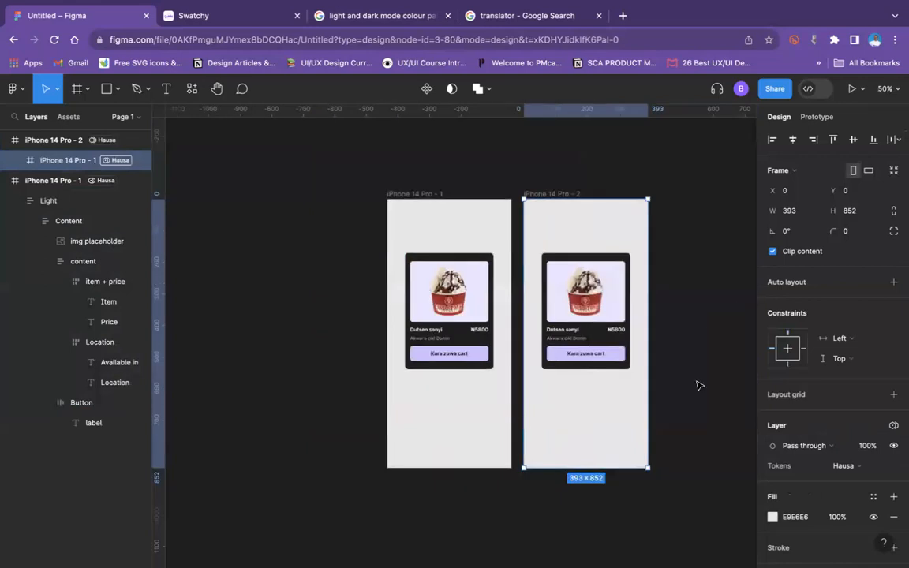
left_click(416, 193)
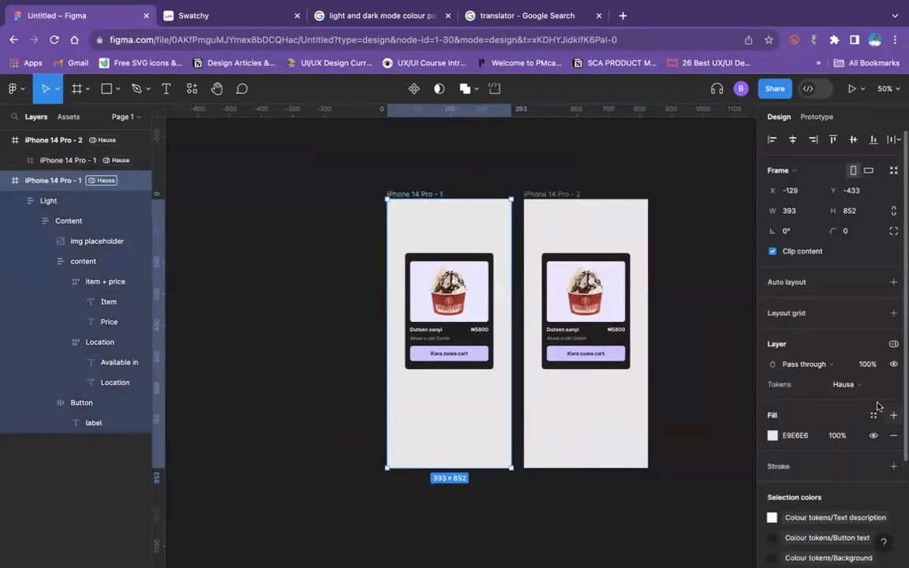
left_click(894, 345)
mouse_move(881, 385)
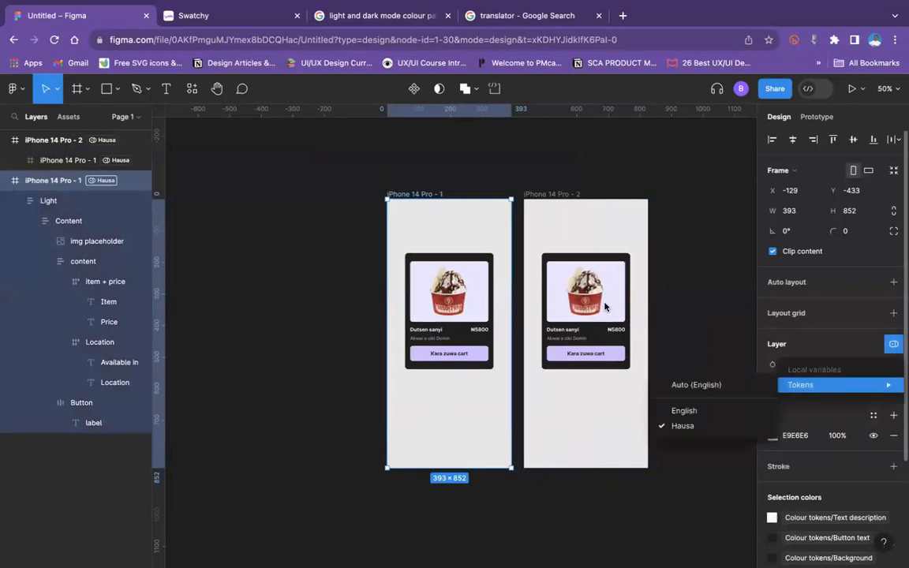
left_click(699, 412)
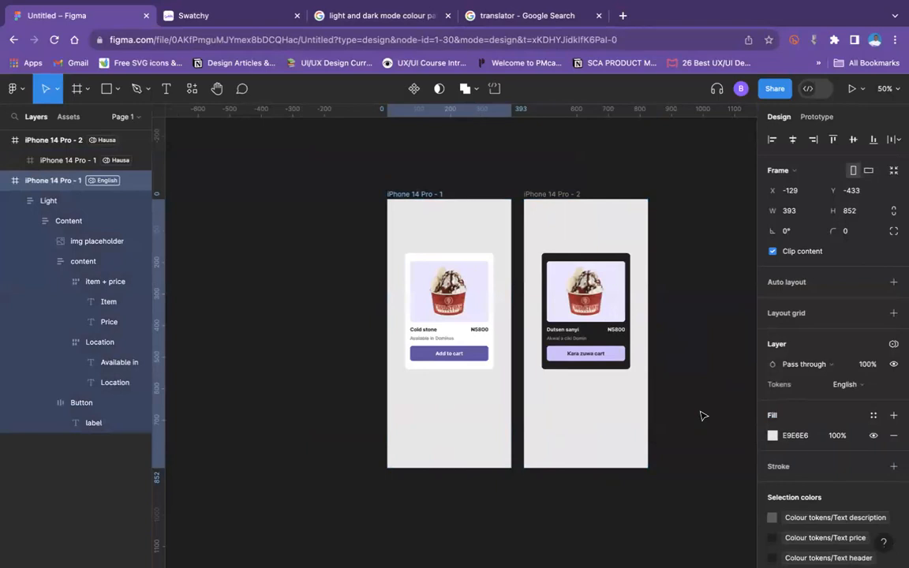
Step: Move the English product card up to Y 165 within its frame and clear the selection
left_click(622, 420)
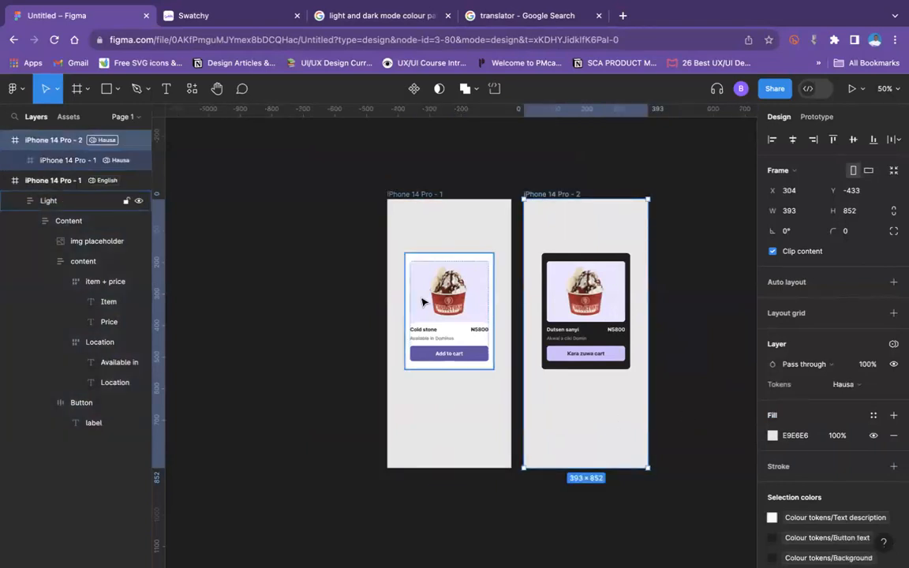
left_click_drag(423, 302, 443, 304)
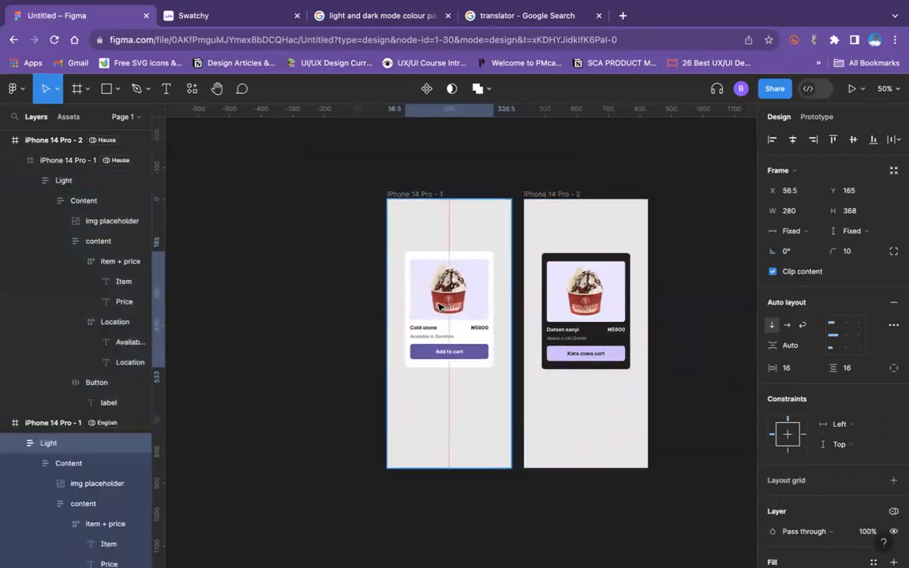
left_click(686, 227)
Step: Collapse the layer trees of the iPhone 14 Pro - 2 and iPhone 14 Pro - 1 frames
key("minus")
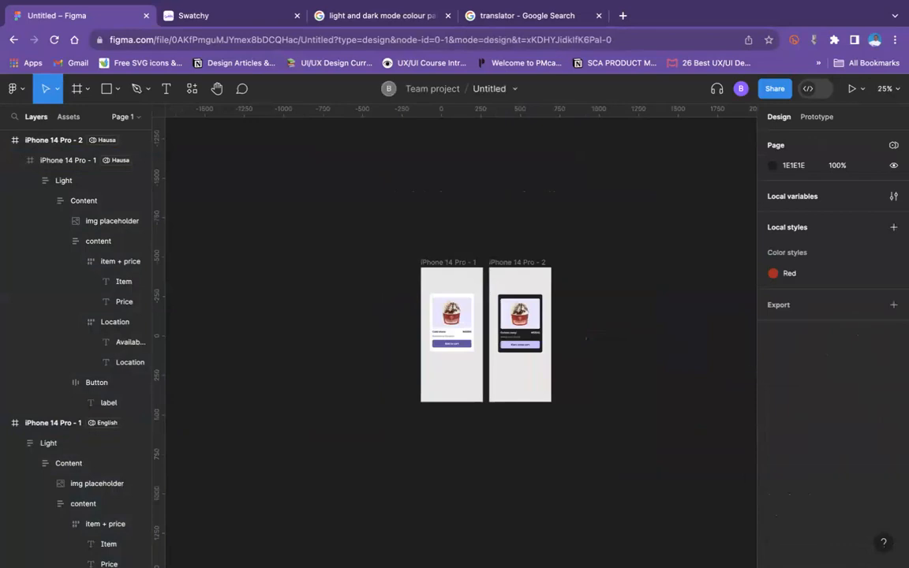
left_click(5, 140)
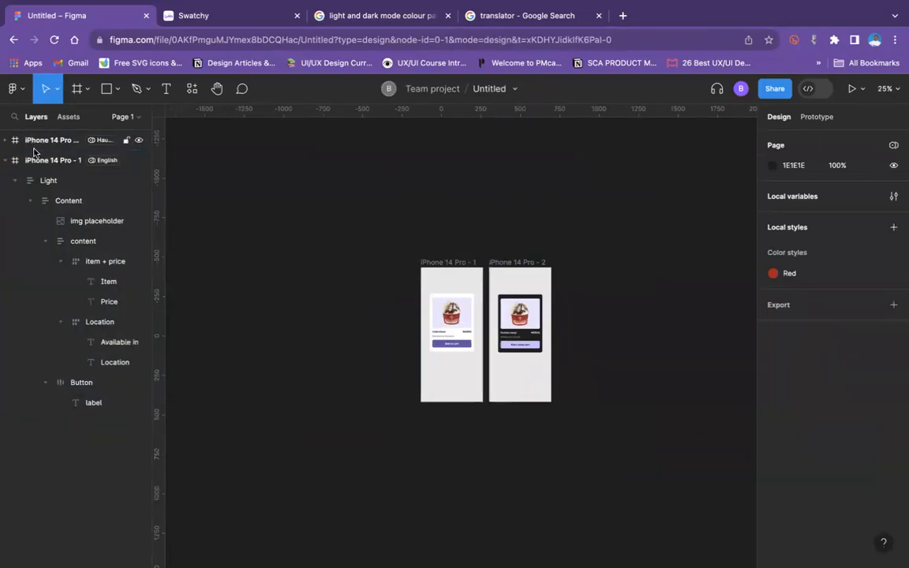
left_click(11, 161)
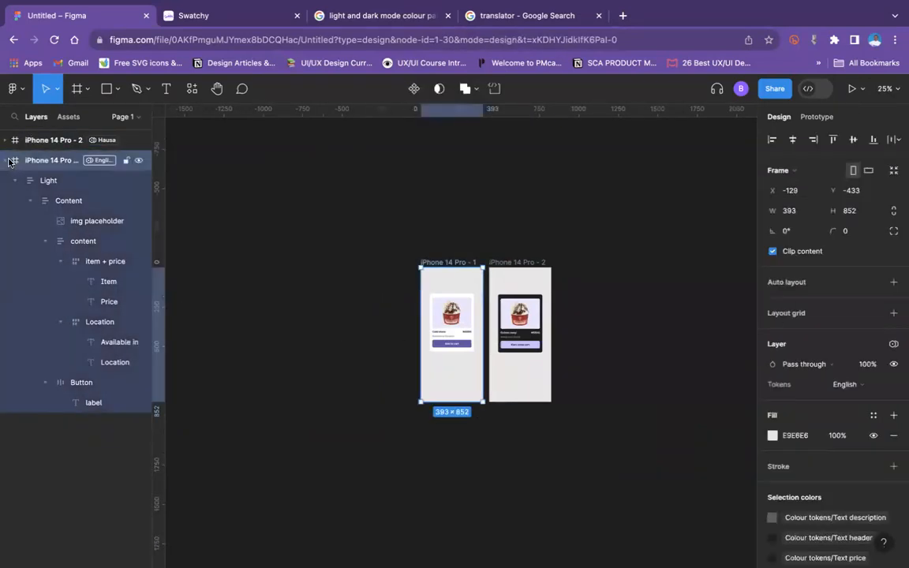
left_click(8, 160)
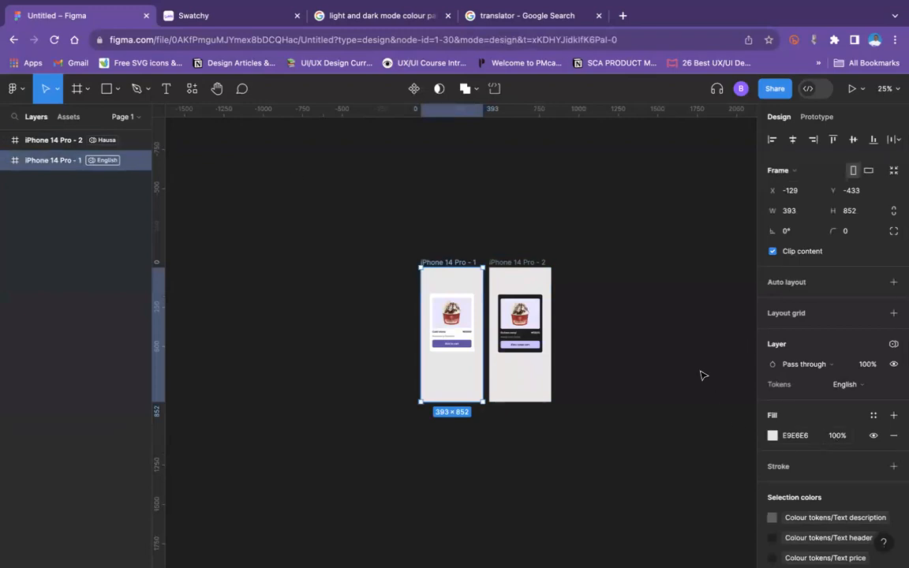
left_click(623, 333)
Step: Review the iPhone 14 Pro - 1 frame's fill, selection colours and available Tokens modes without changing them
left_click(447, 297)
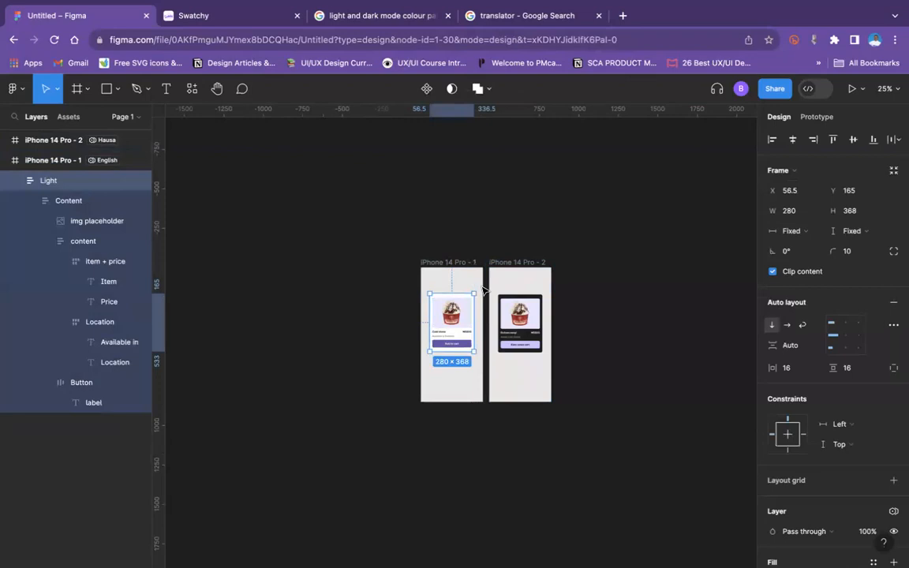
key("ctrl+plus")
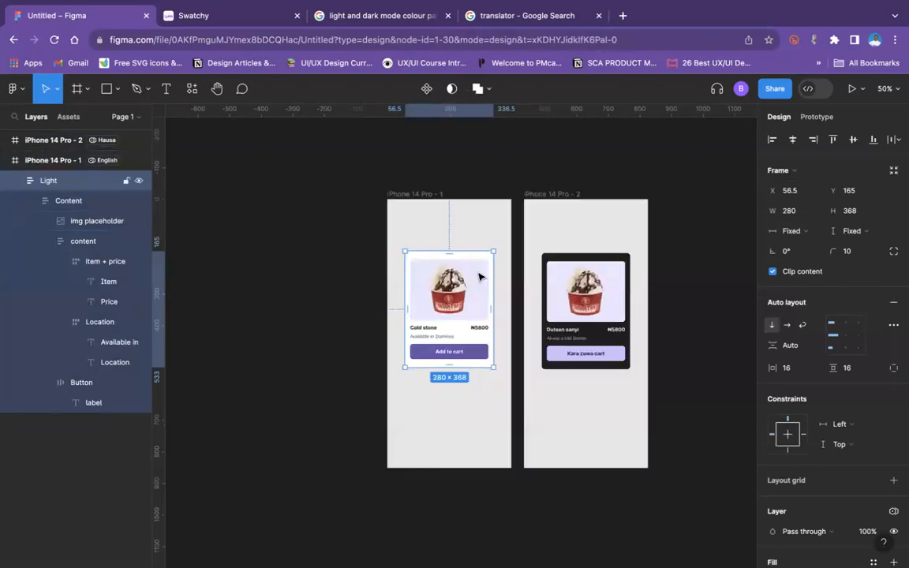
left_click(403, 194)
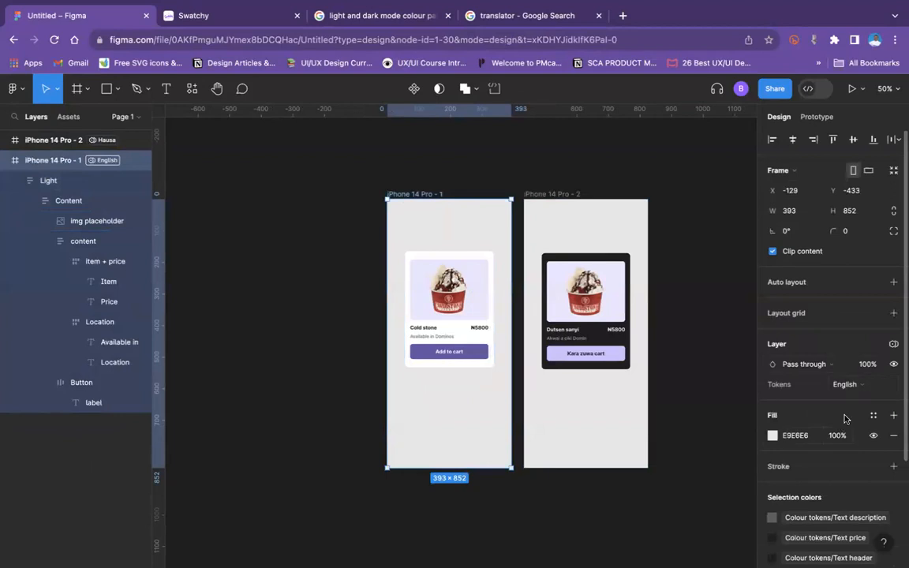
left_click(858, 387)
left_click(858, 390)
left_click(435, 197)
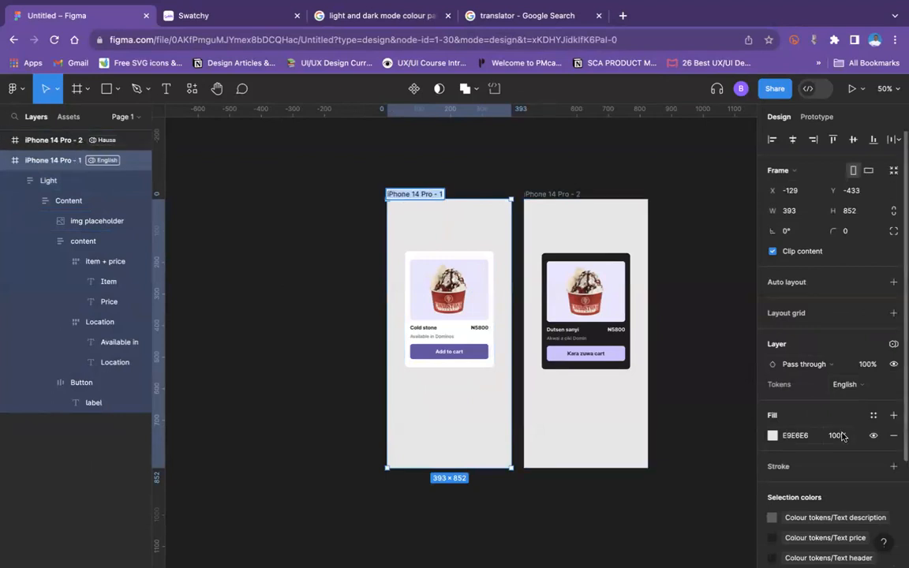
scroll(843, 436, "down", 5)
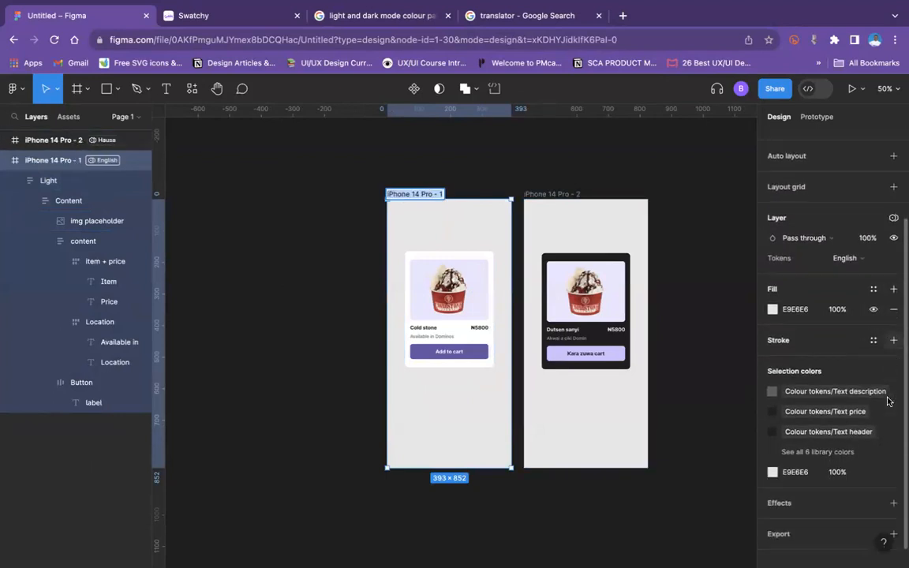
scroll(886, 404, "down", 1)
scroll(884, 406, "up", 2)
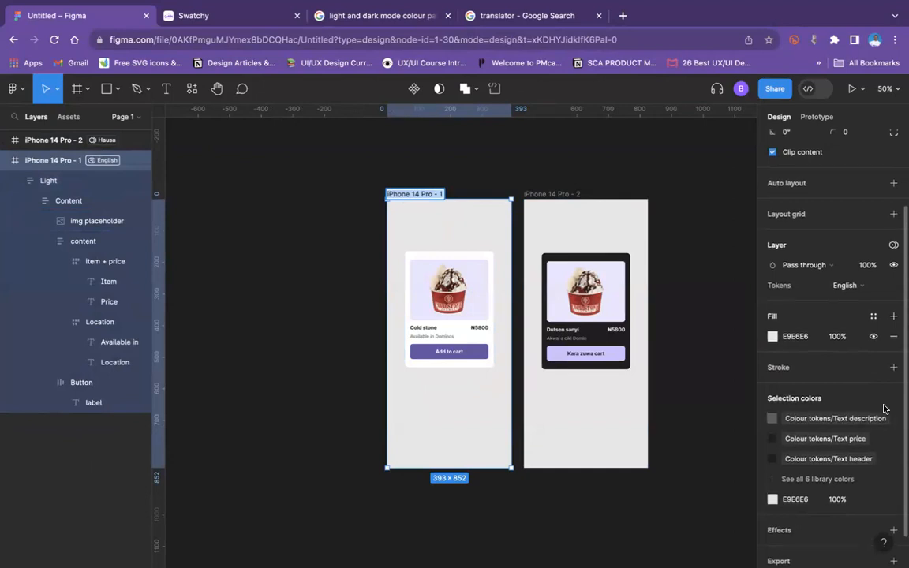
scroll(885, 408, "up", 4)
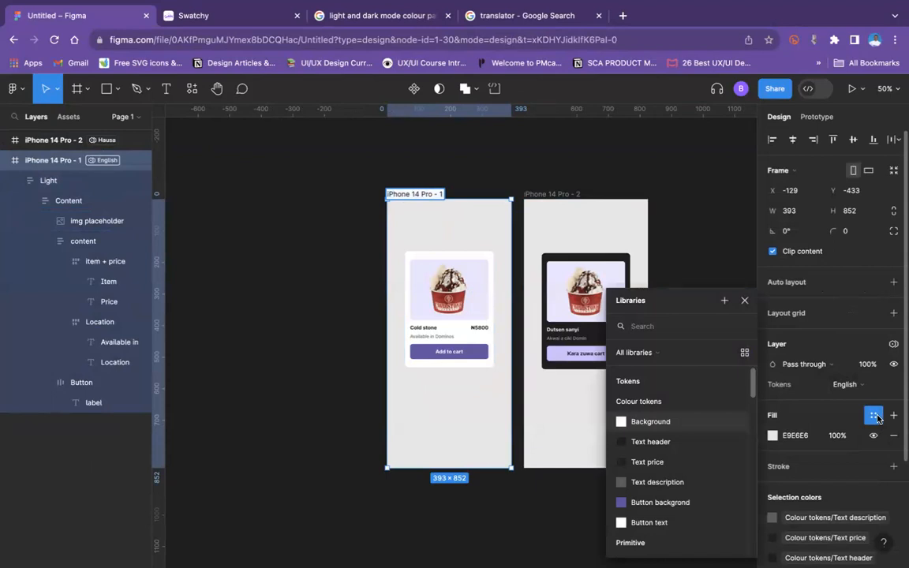
left_click(876, 417)
left_click(893, 345)
mouse_move(862, 389)
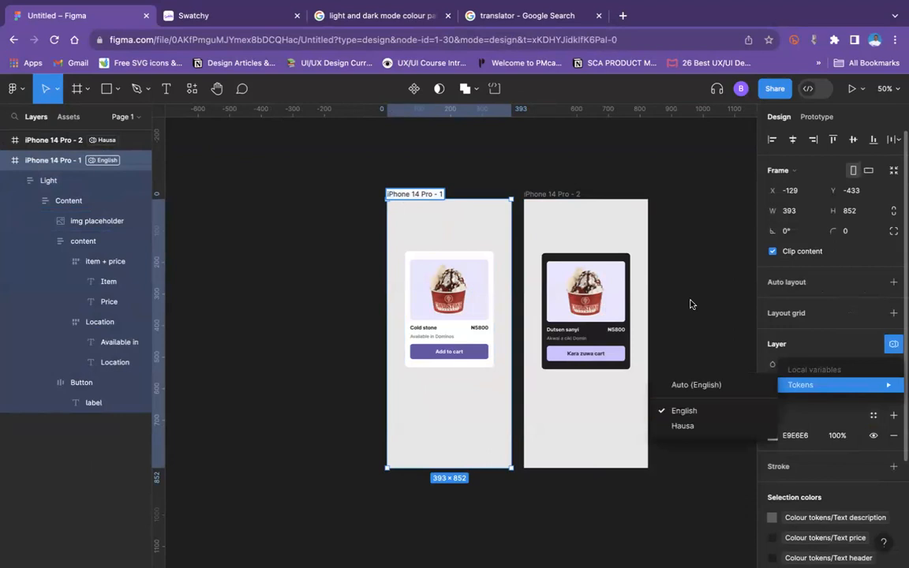
left_click(549, 339)
Step: Move the English product card up to Y 131 within the iPhone 14 Pro - 1 frame
left_click(419, 301)
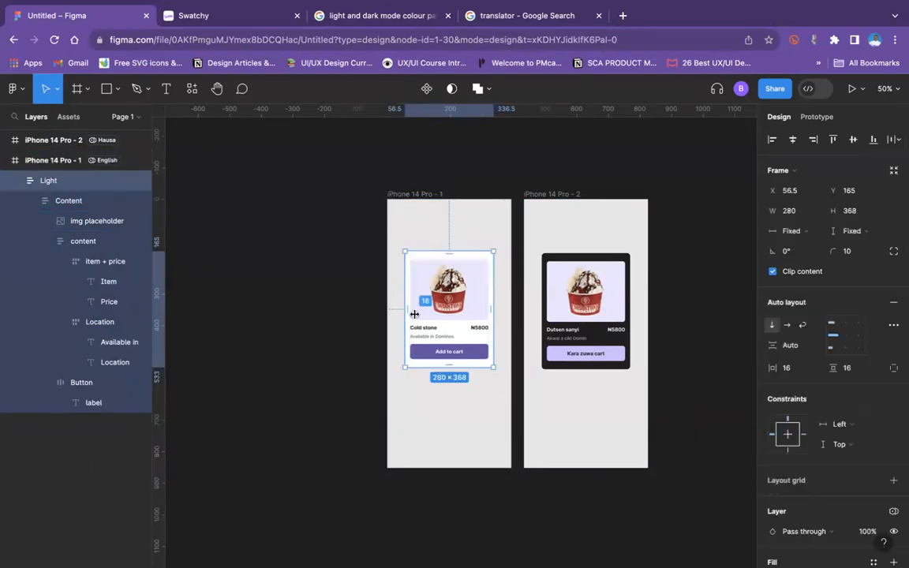
left_click_drag(468, 365, 464, 319)
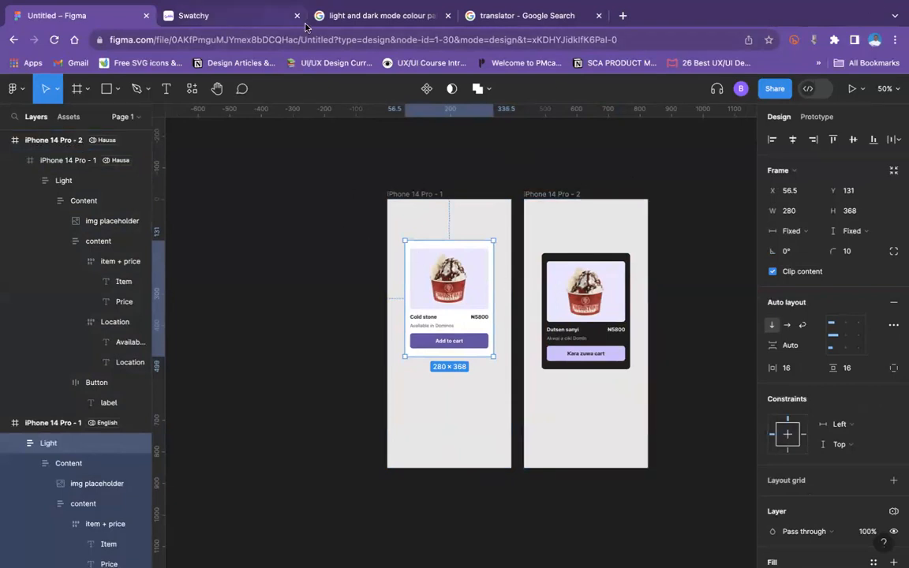
Step: Open the local variables table to examine the Tokens collection's English and Hausa values
left_click(444, 173)
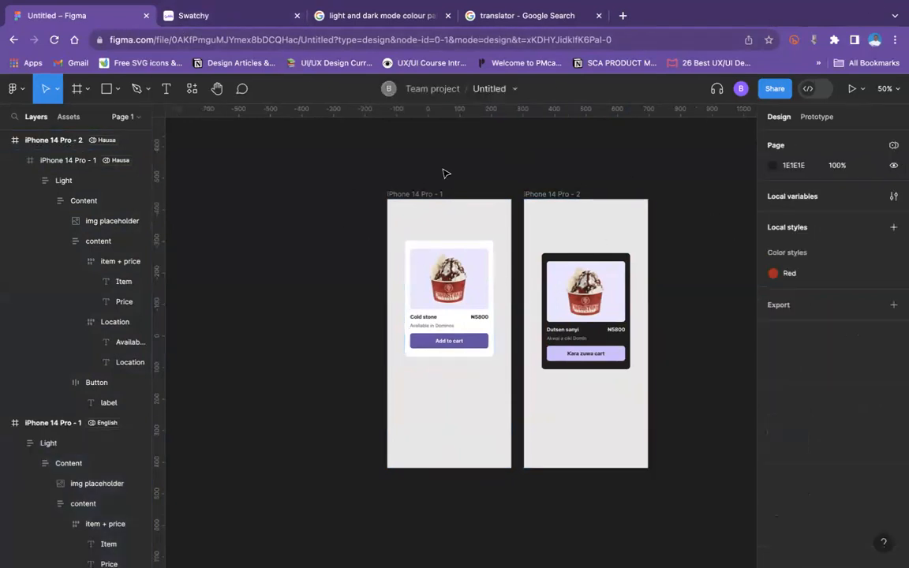
left_click(893, 196)
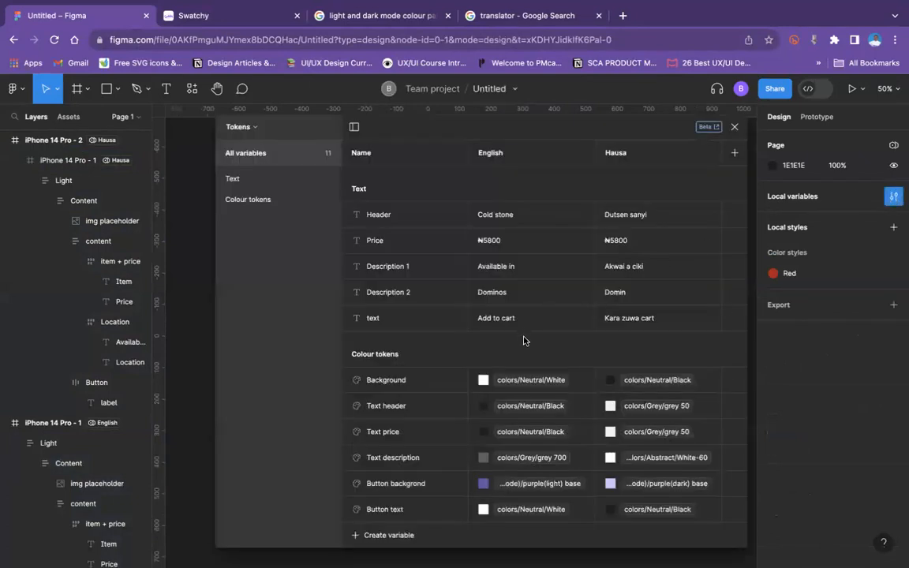
Step: Review the string variables in the Tokens collection's Text group and close the variables table
left_click(245, 181)
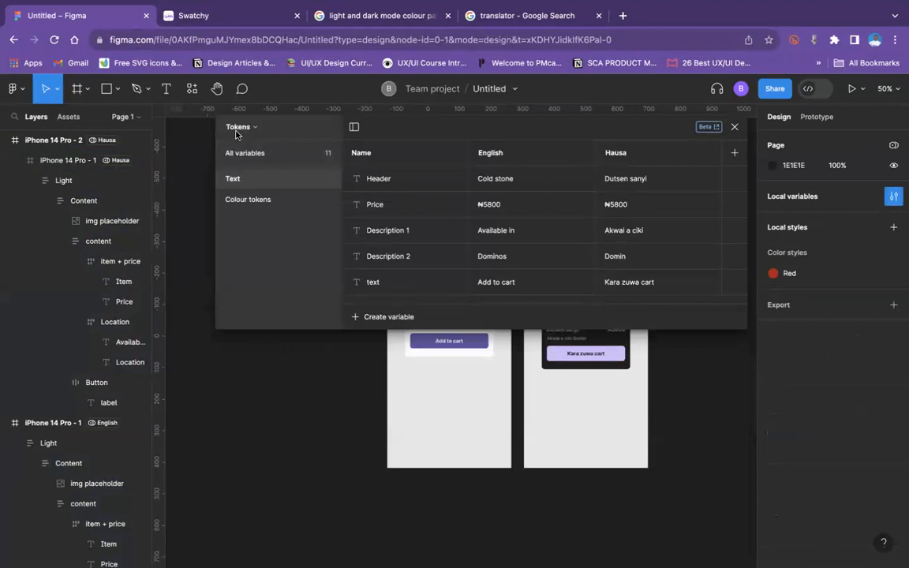
left_click(734, 127)
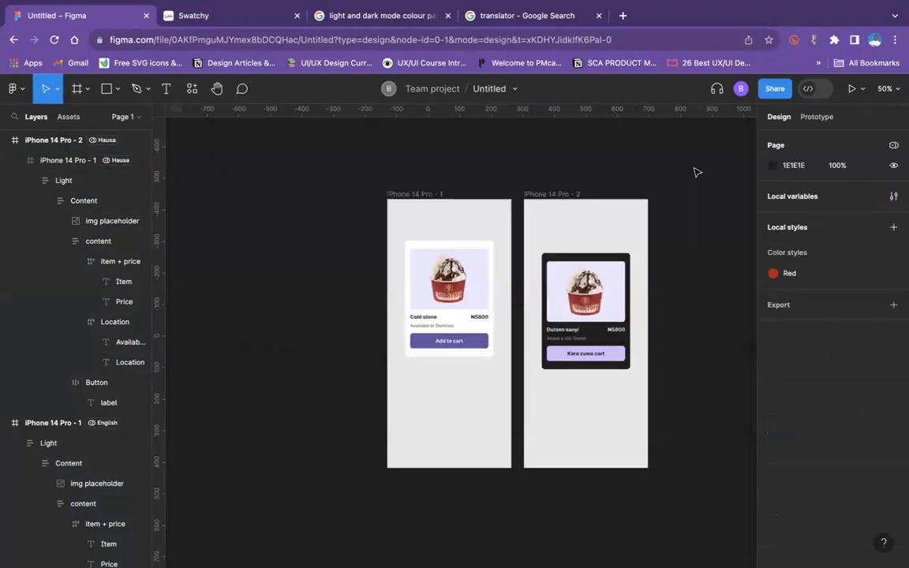
Step: Try applying the Tokens collection's Hausa mode to the product card in the iPhone 14 Pro - 1 frame, and undo it
left_click(451, 292)
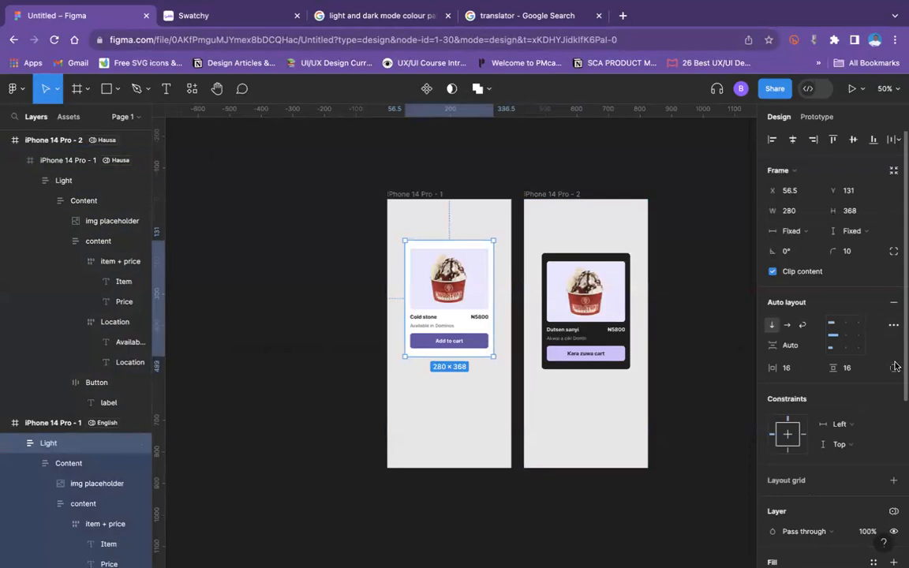
scroll(892, 363, "down", 3)
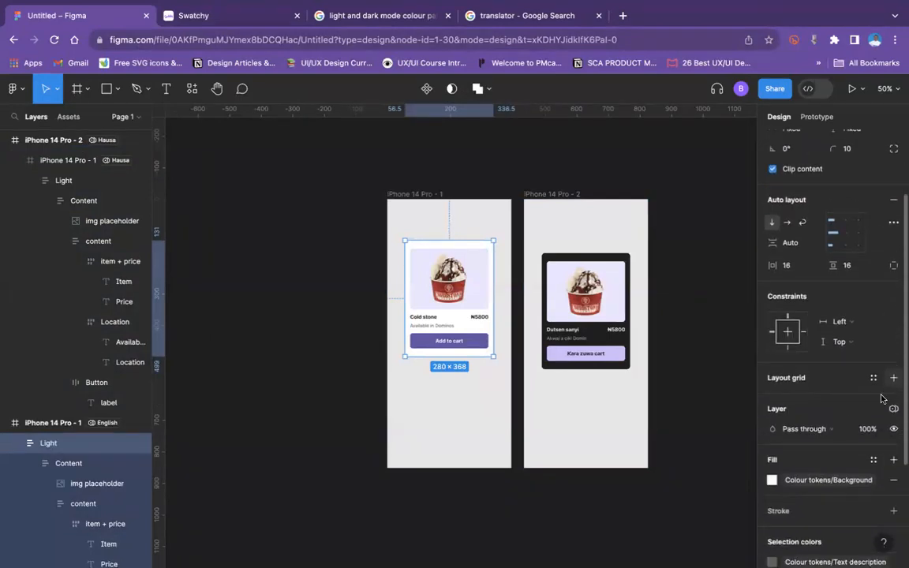
left_click(894, 409)
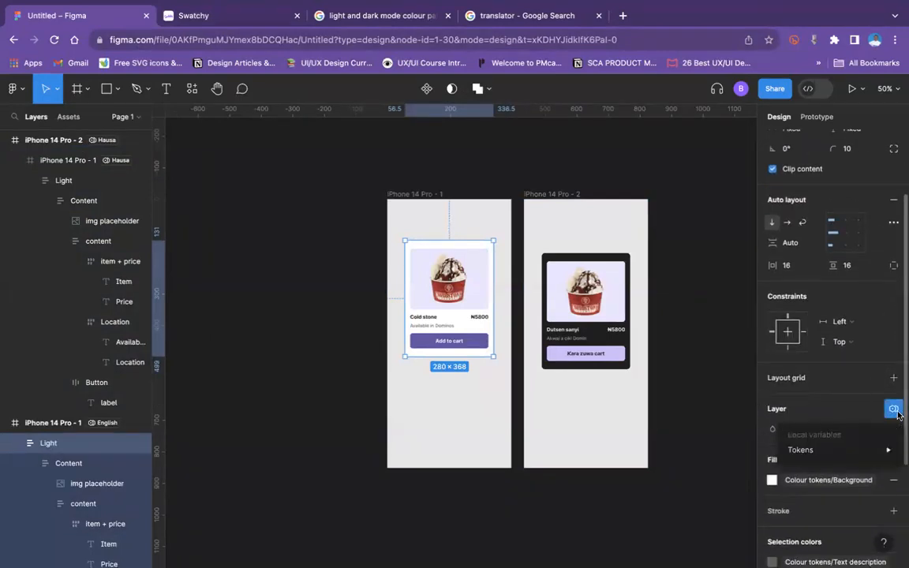
mouse_move(868, 450)
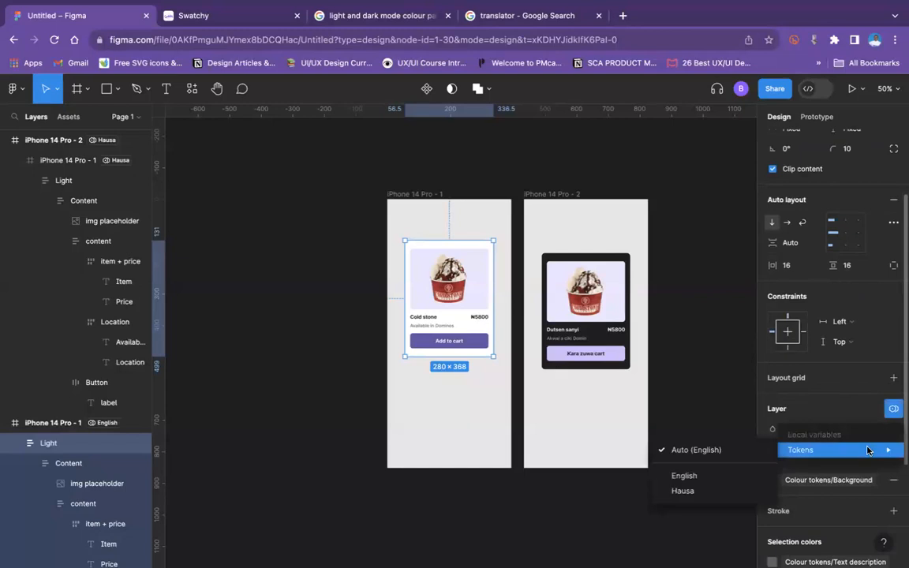
left_click(700, 490)
key("ctrl+z")
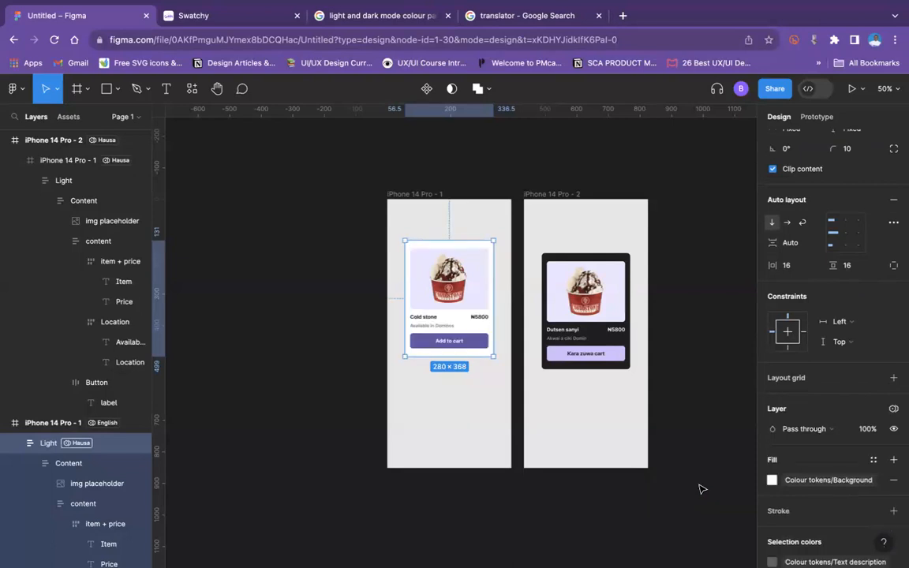
left_click(387, 16)
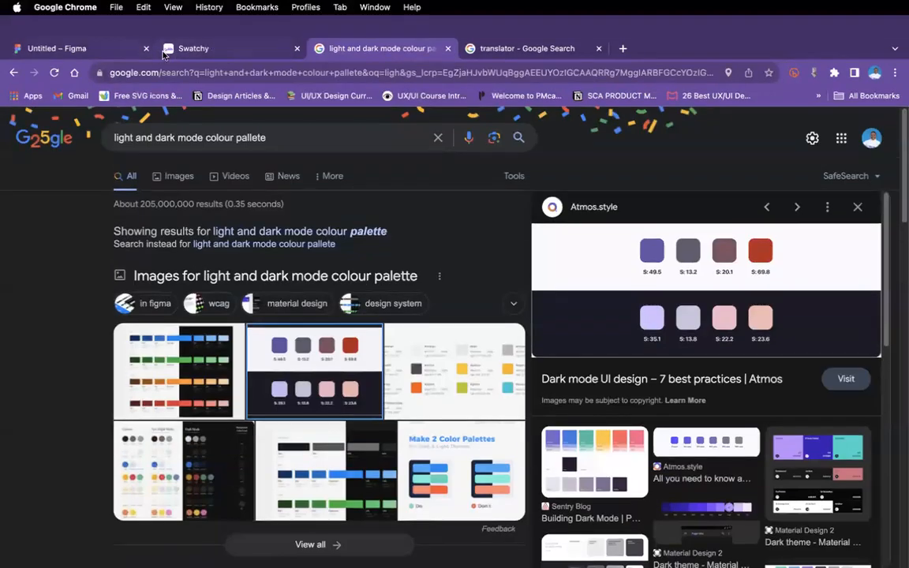
left_click(79, 50)
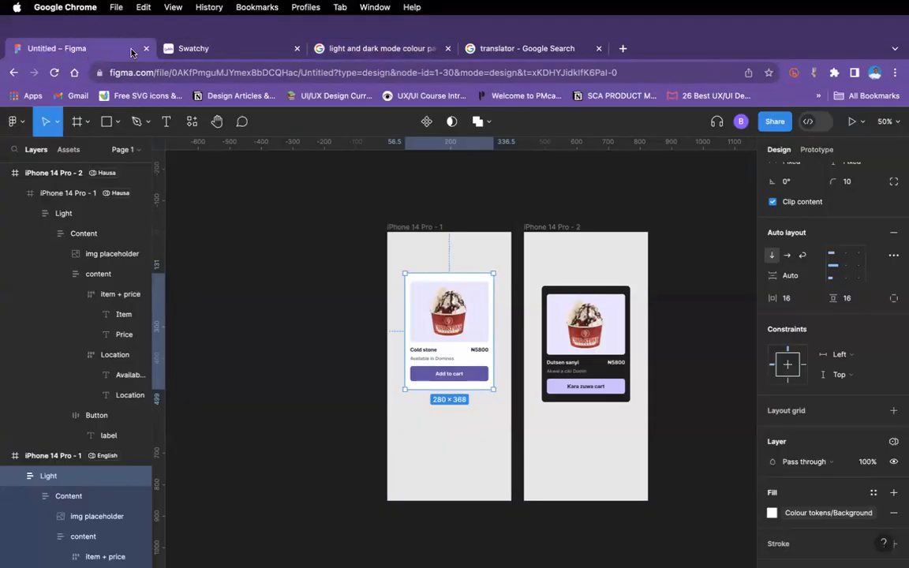
left_click(677, 208)
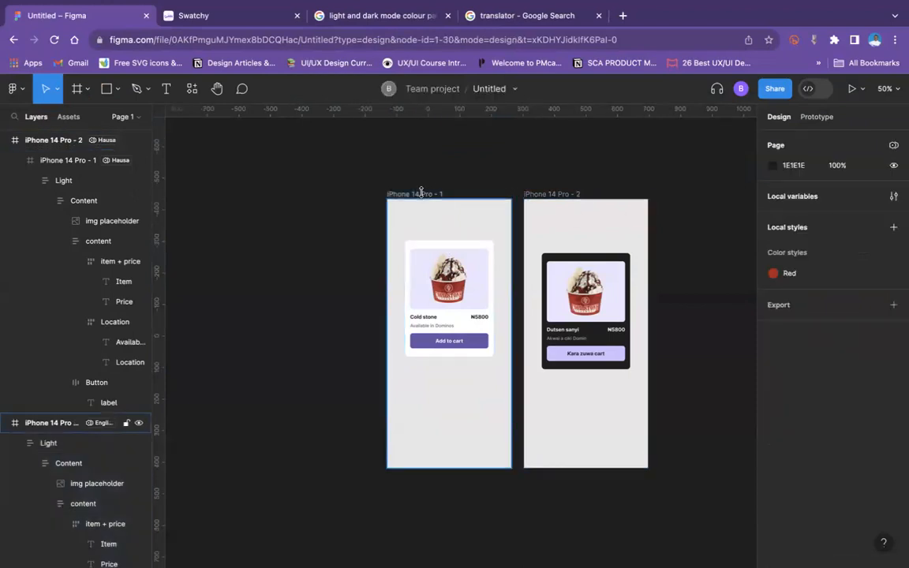
left_click(421, 193)
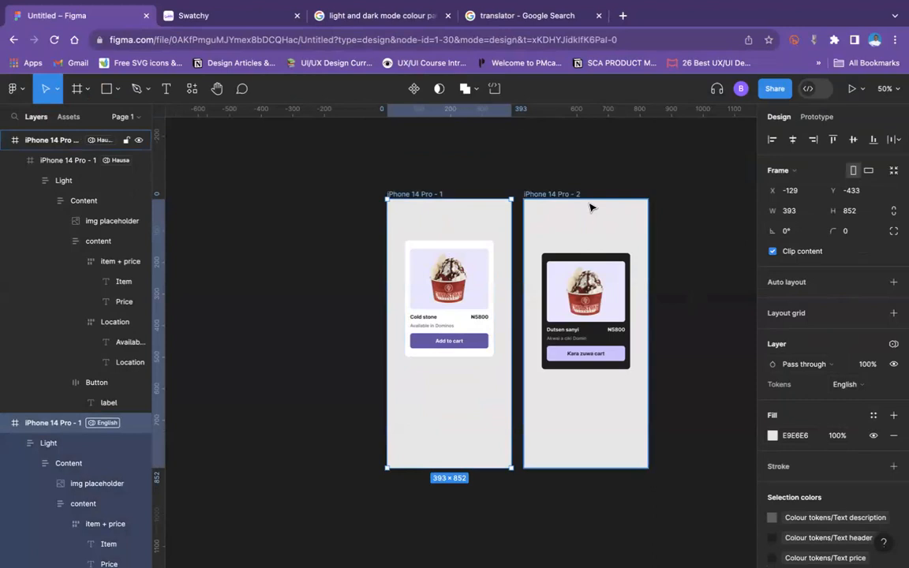
left_click(715, 236)
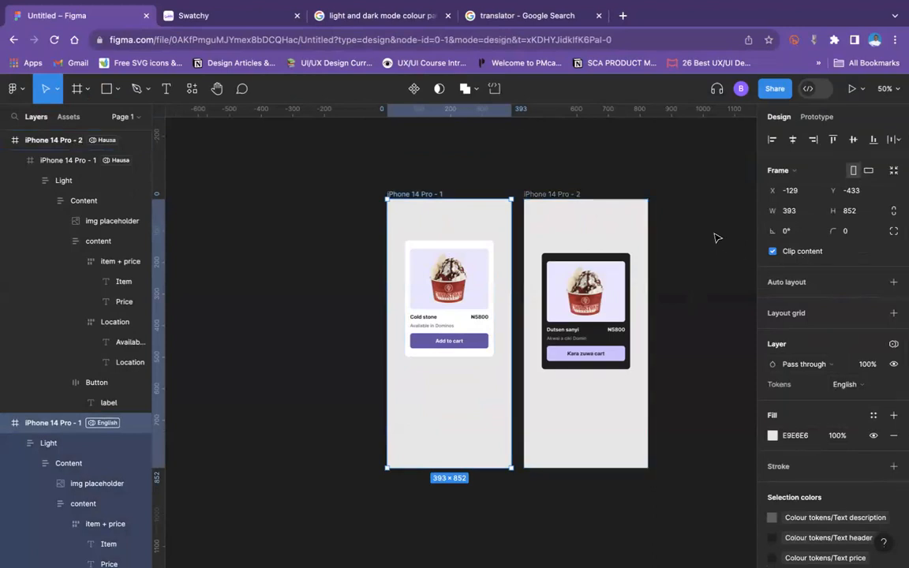
Step: Create a new local variable collection named Text
left_click(892, 197)
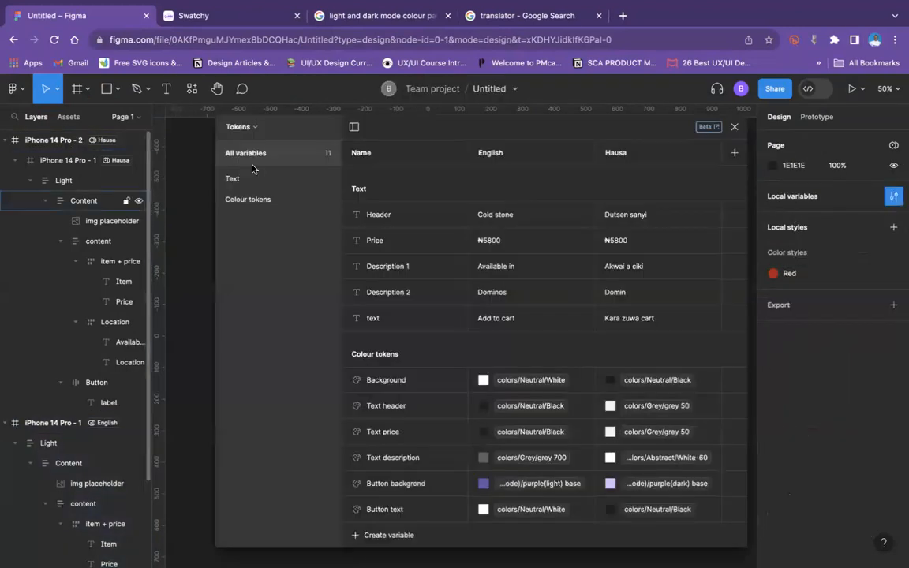
left_click(256, 126)
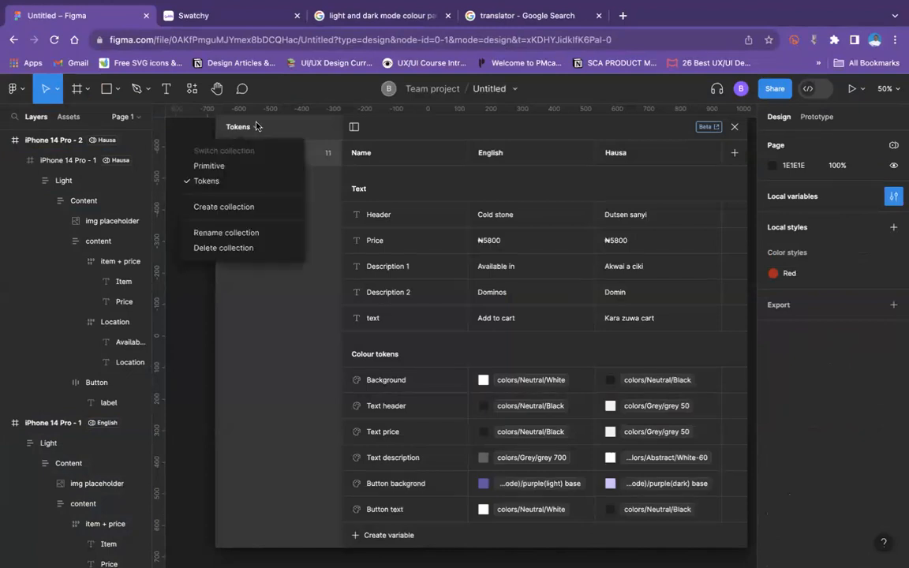
left_click(238, 207)
double_click(368, 129)
type("Text")
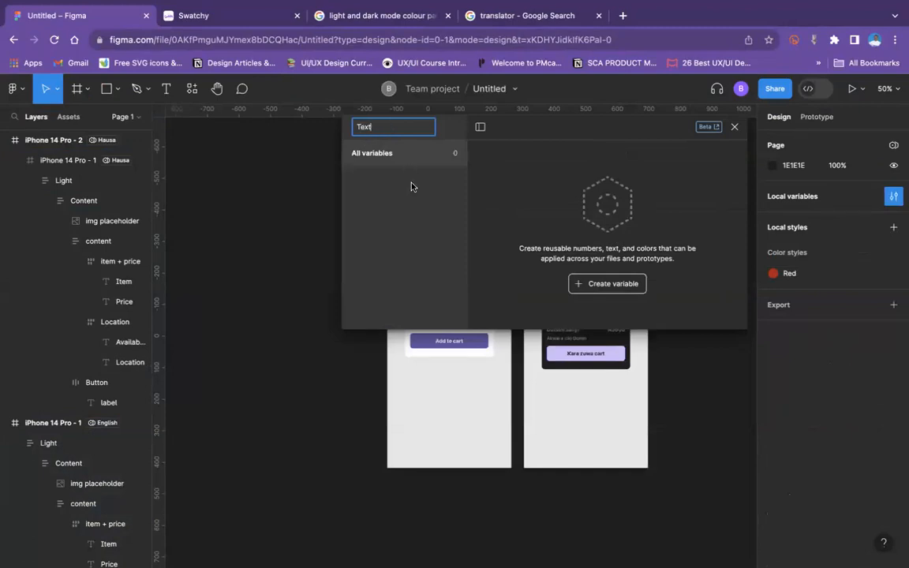
key("Return")
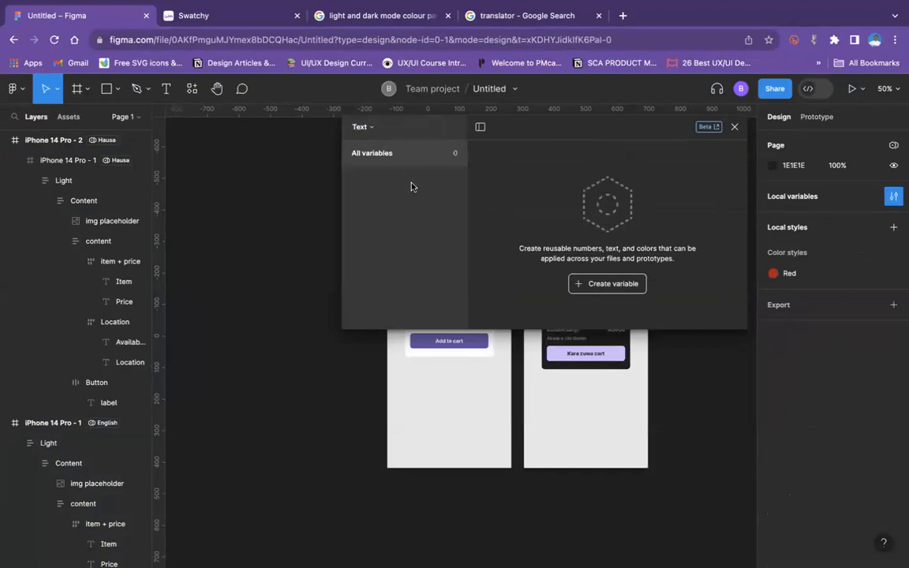
left_click_drag(669, 130, 695, 229)
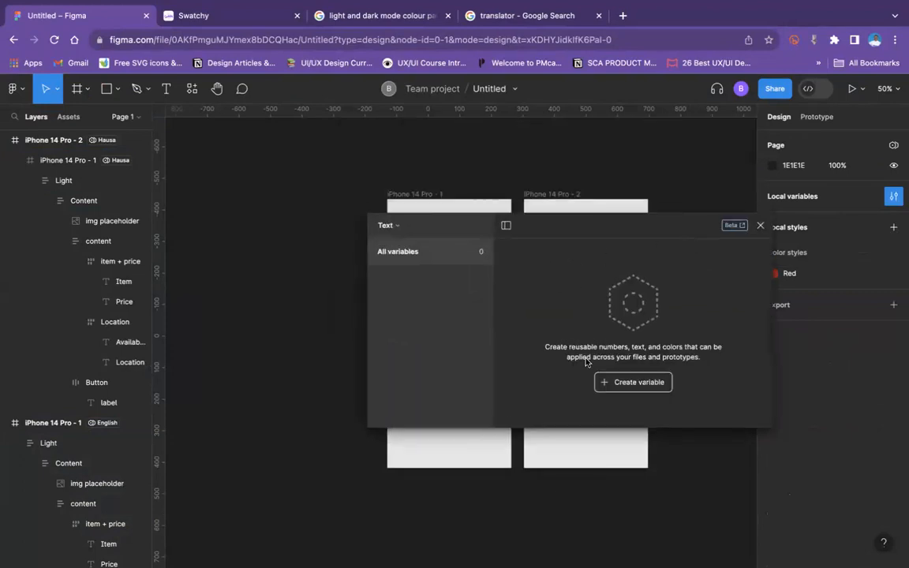
left_click(627, 390)
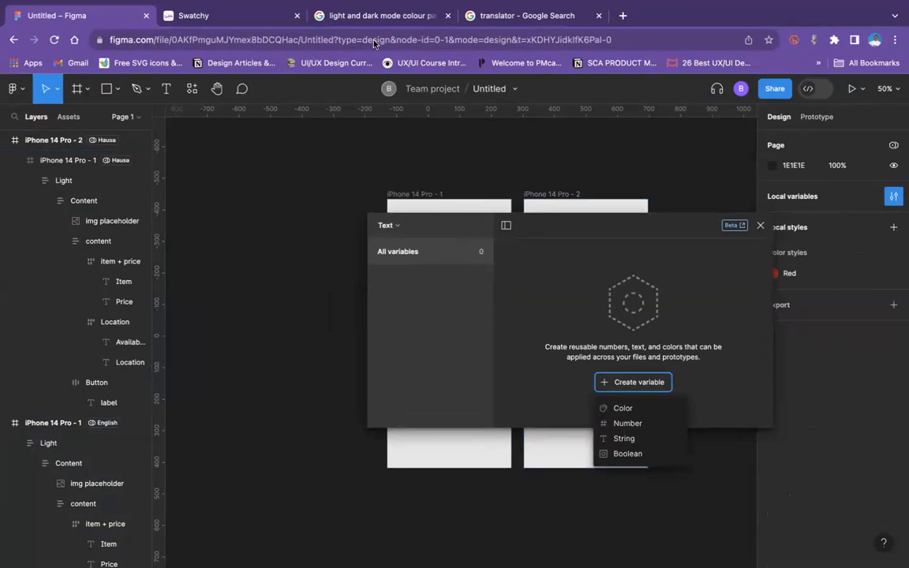
left_click(400, 226)
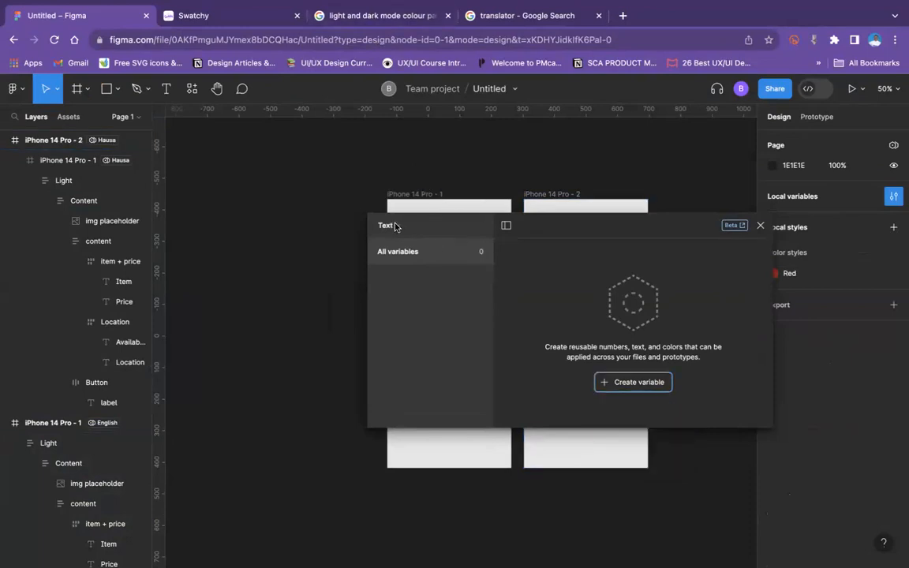
Step: Delete the Header, Price, Description 1, Description 2 and text string variables from the Tokens collection
left_click(396, 227)
left_click(389, 295)
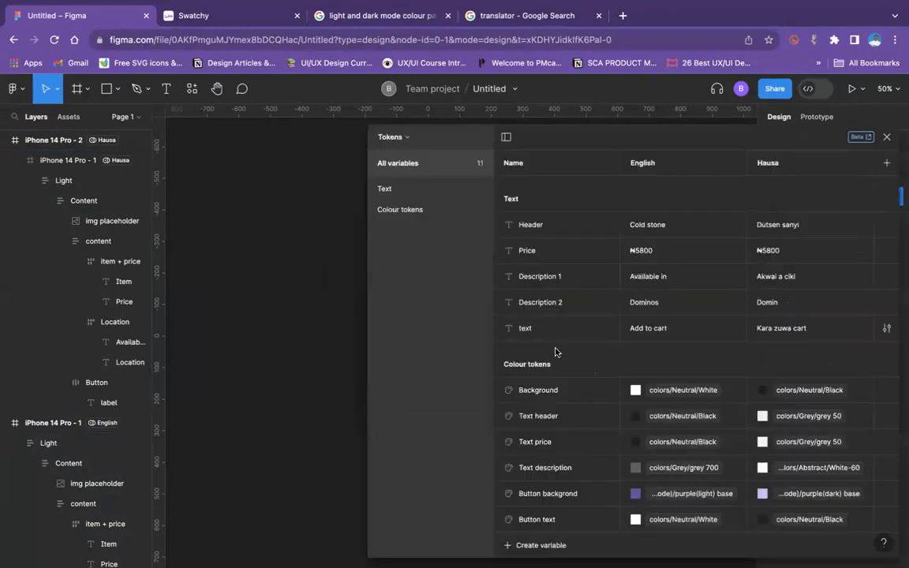
left_click_drag(505, 224, 630, 300)
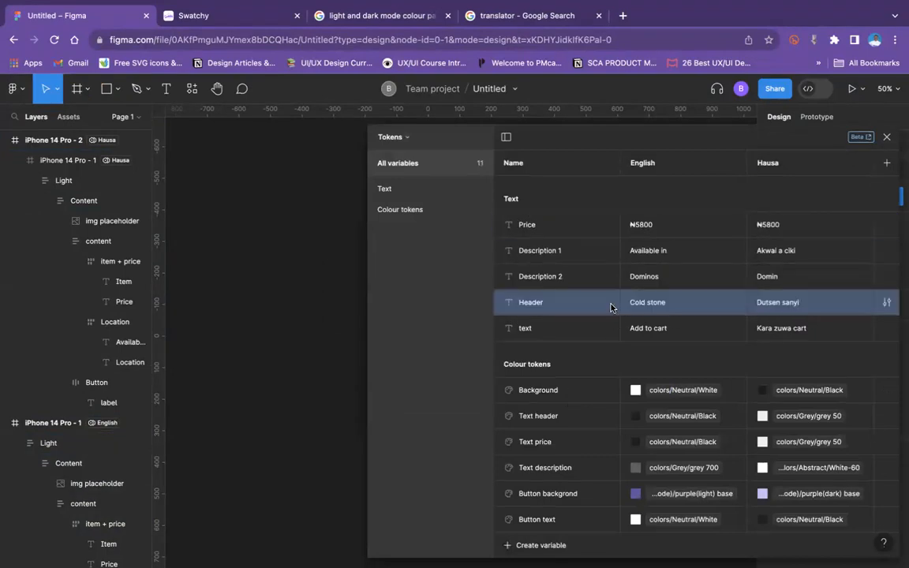
key("super+z")
left_click(574, 330)
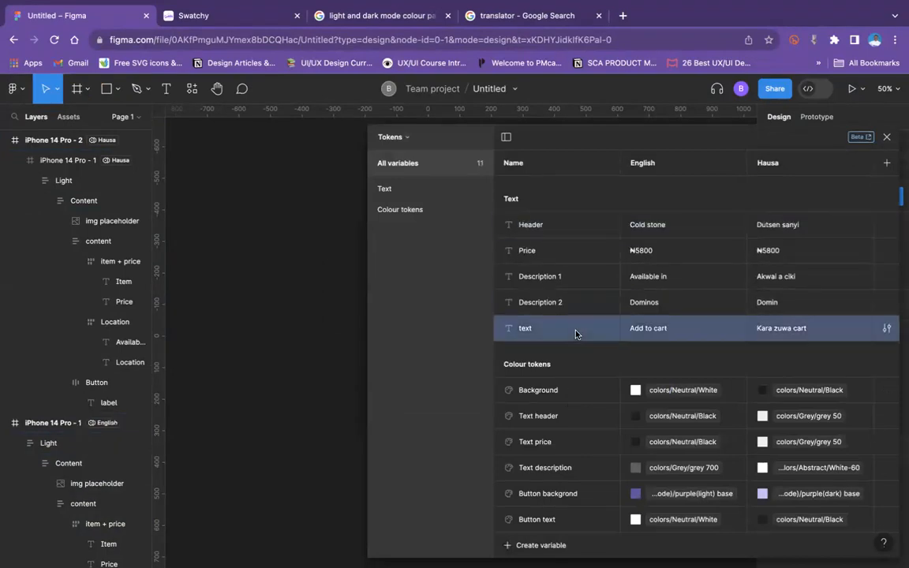
left_click(557, 229, "shift")
right_click(557, 230)
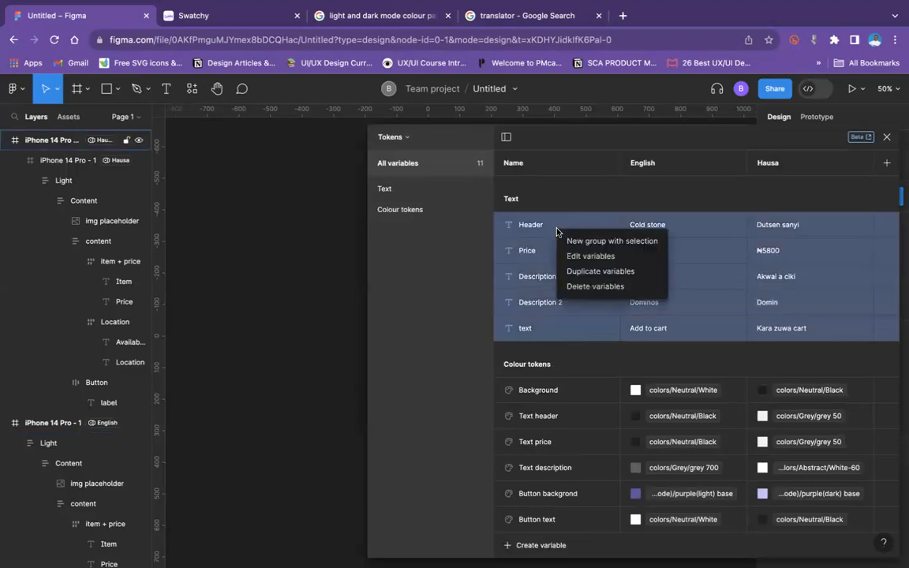
left_click(598, 286)
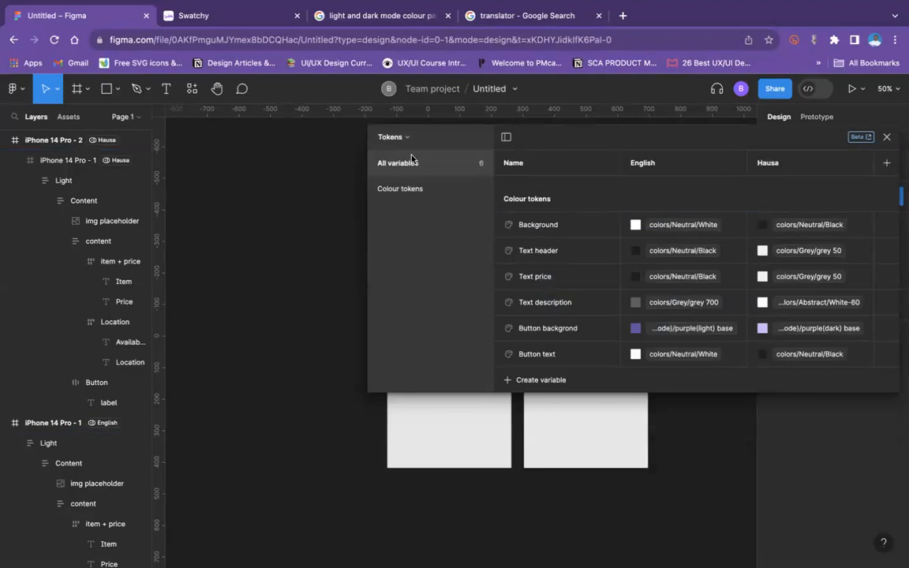
Step: Add a new string variable to the Text collection
left_click_drag(682, 145, 536, 218)
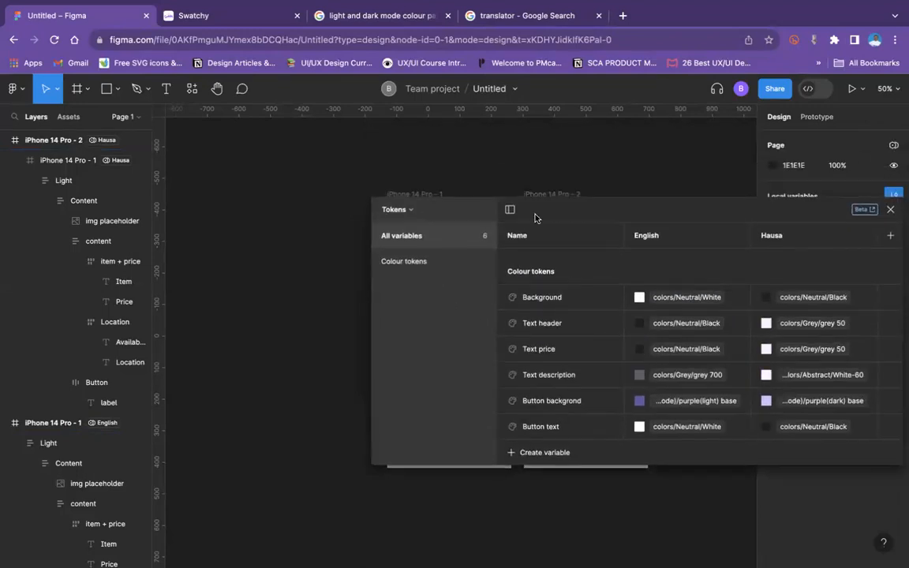
left_click(410, 211)
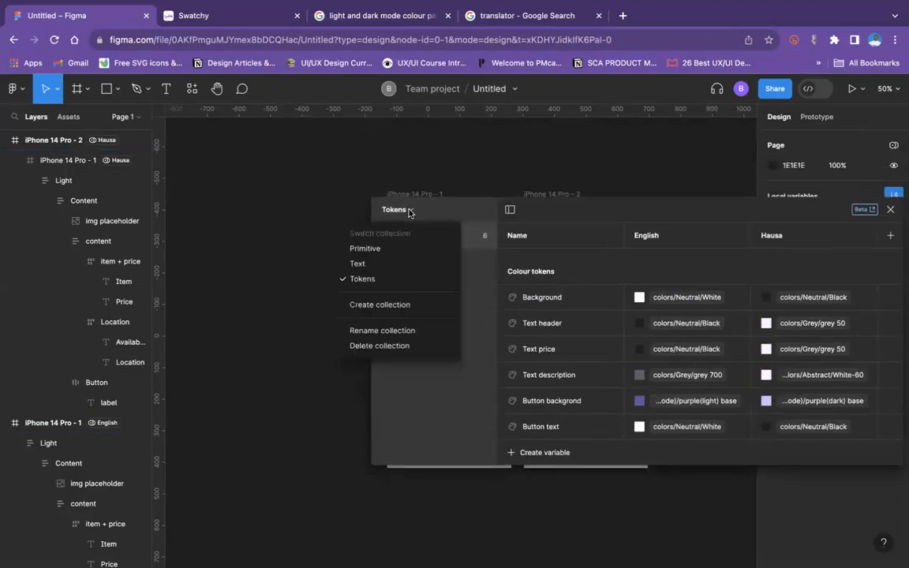
left_click(383, 264)
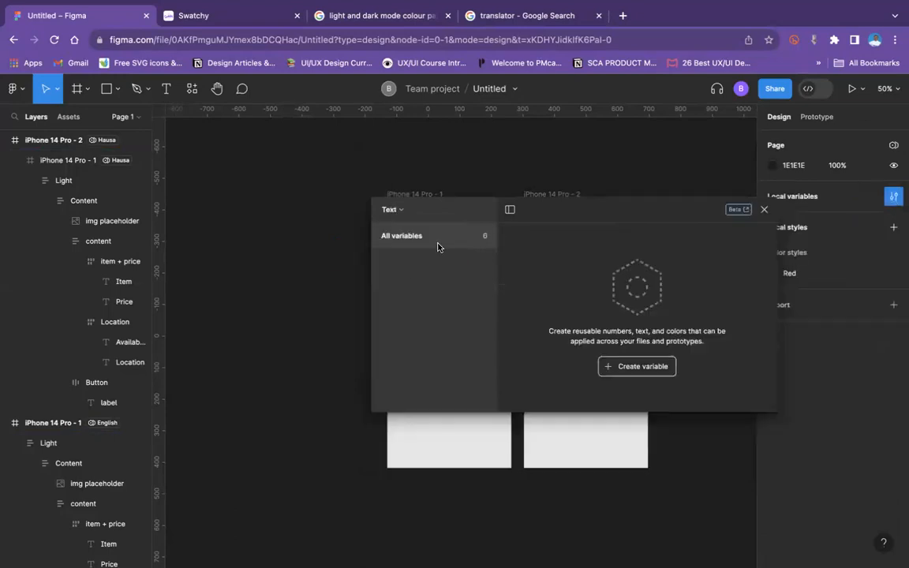
left_click(645, 366)
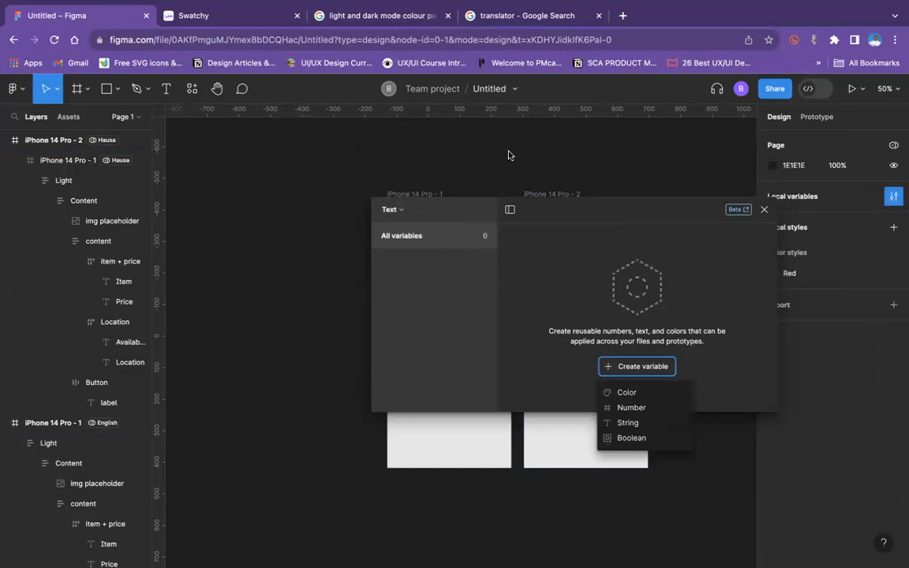
left_click(639, 423)
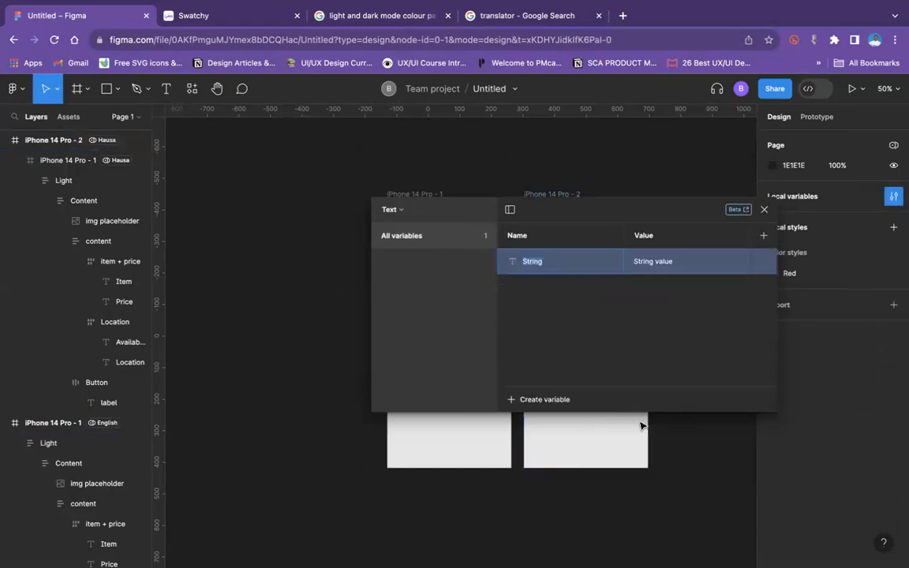
Step: Name the new string variable Header and set its value to Coldstone
left_click_drag(568, 206, 512, 367)
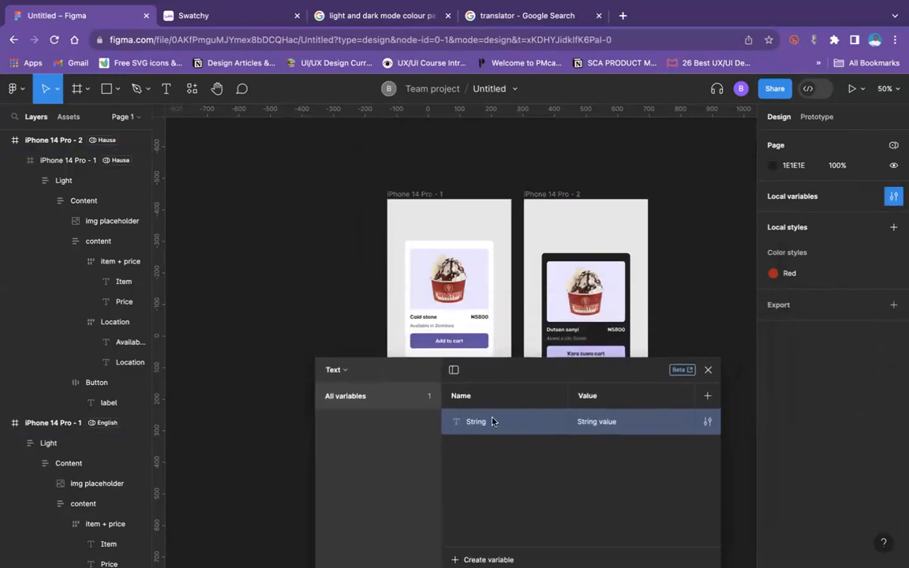
left_click(484, 426)
type("Header")
left_click(631, 423)
type("V")
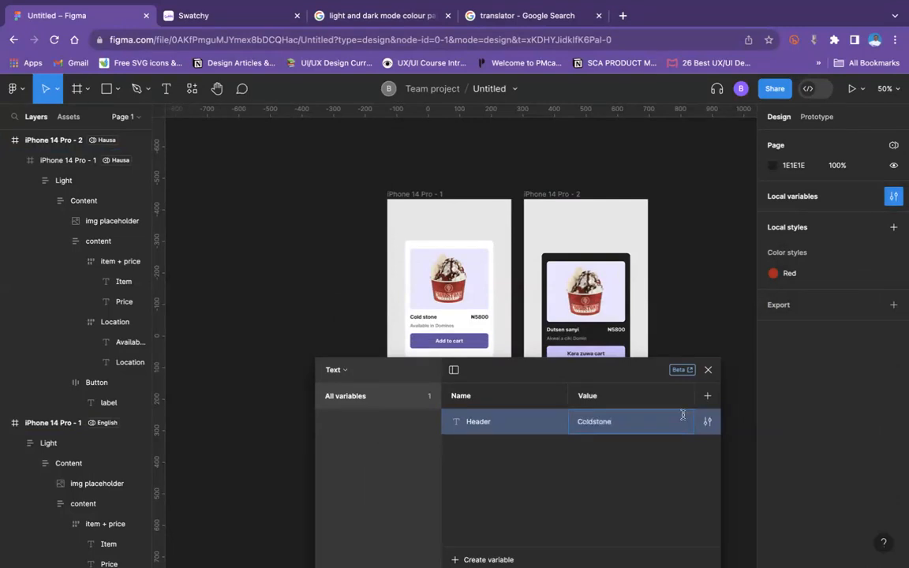
Step: Add a second mode to the Text collection and rename the first mode English
left_click(708, 395)
double_click(603, 385)
type("English")
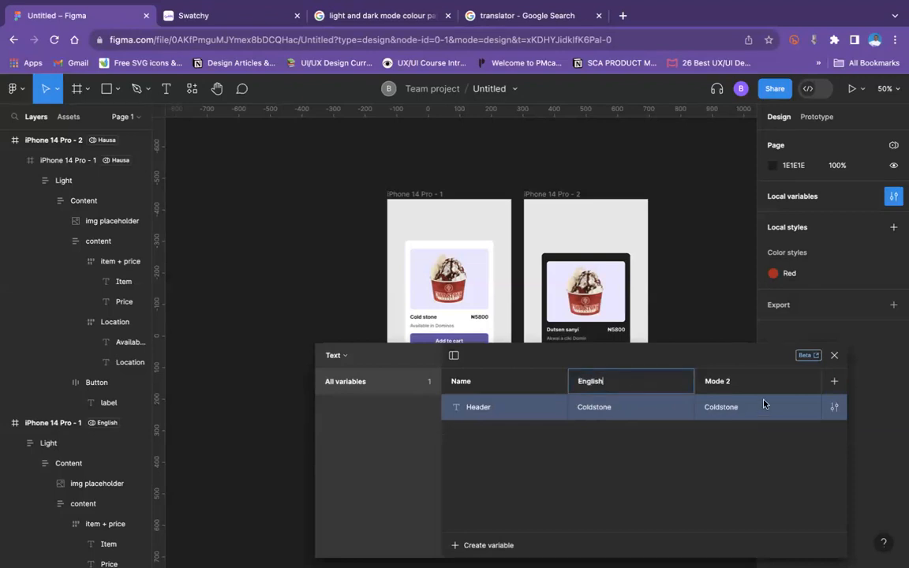
left_click(736, 385)
Step: Copy the Header variable's English value and translate Coldstone into Hausa in the Google translator tab
left_click(632, 409)
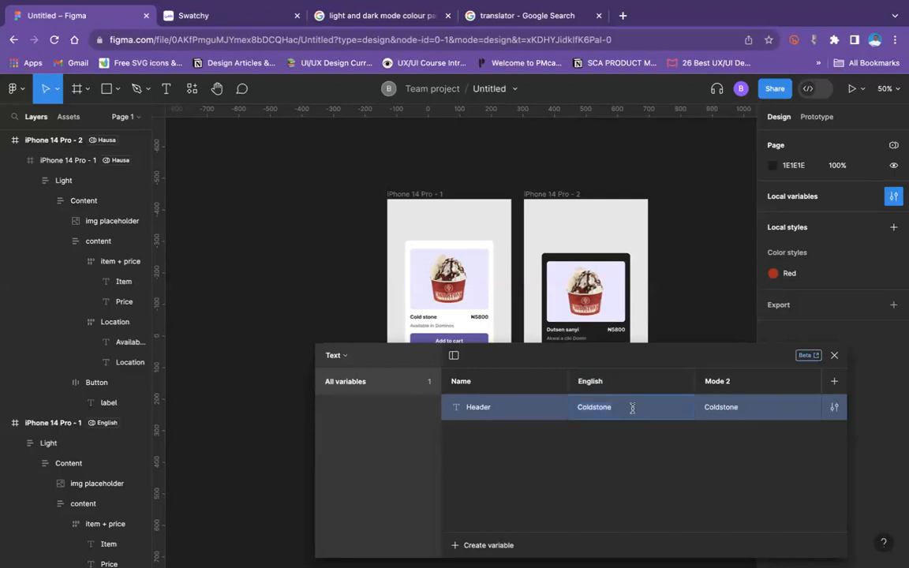
left_click(550, 23)
triple_click(196, 274)
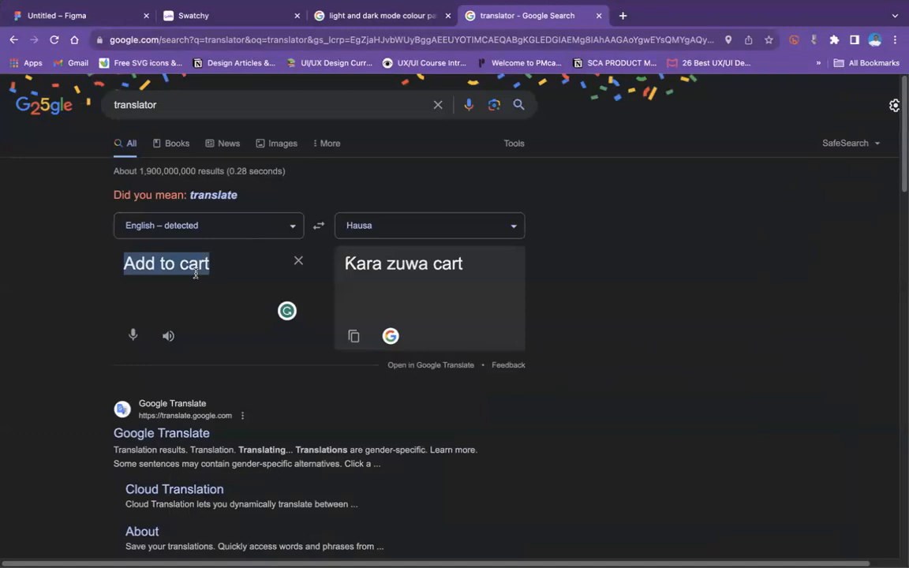
type("Coldstone")
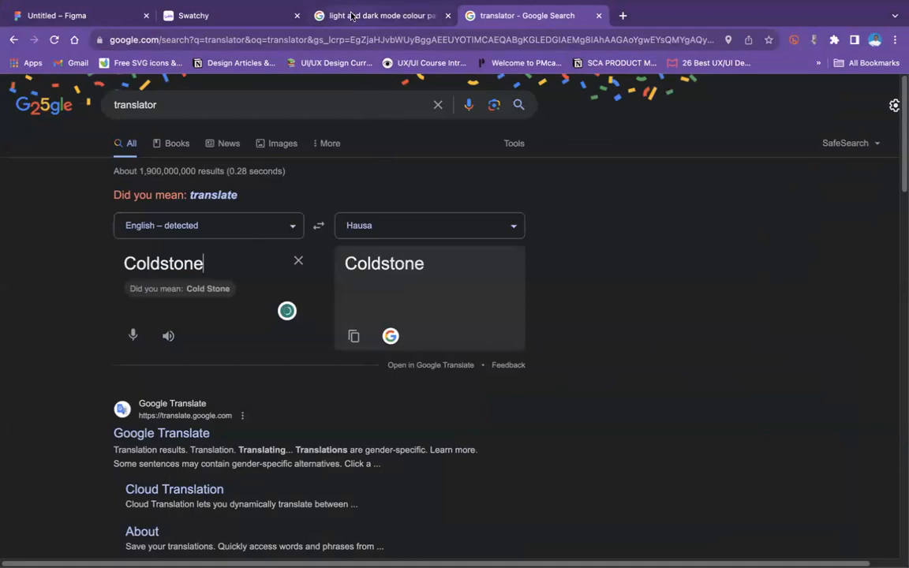
Step: Set the translator's target language to Afrikaans for the Coldstone text
left_click(114, 15)
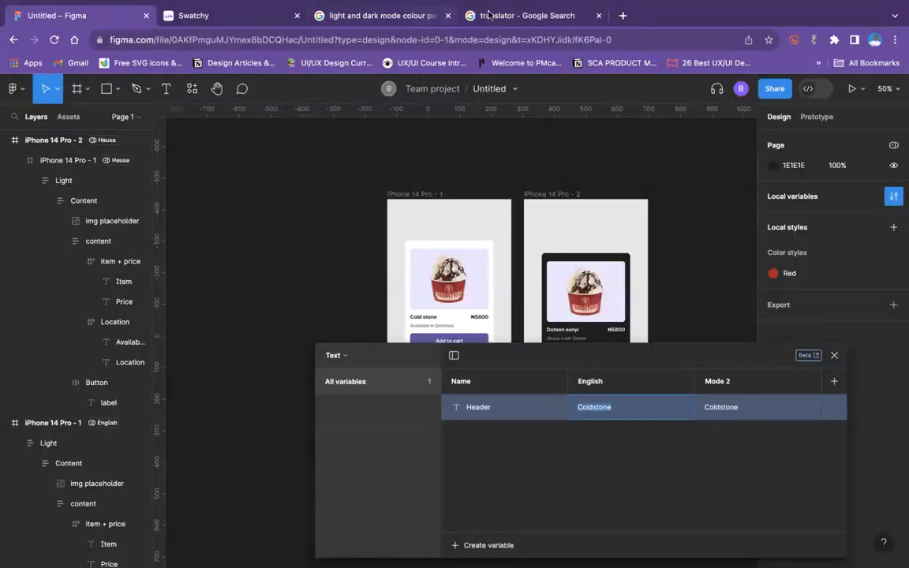
left_click(523, 16)
left_click(258, 259)
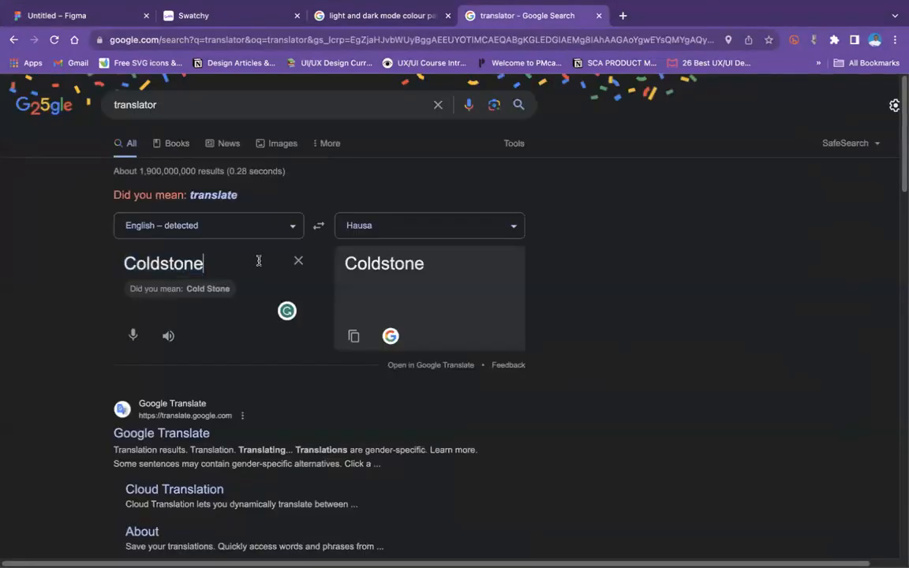
left_click(419, 229)
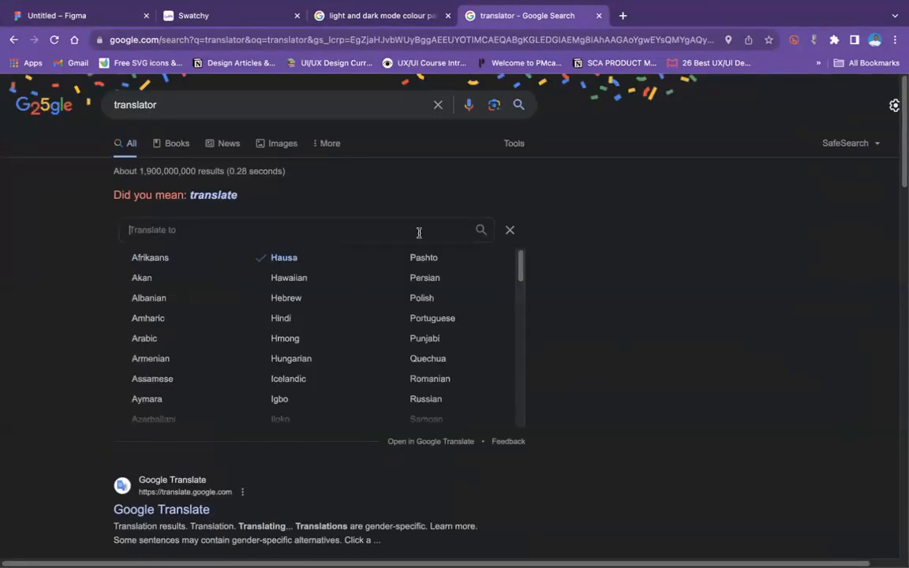
left_click(182, 258)
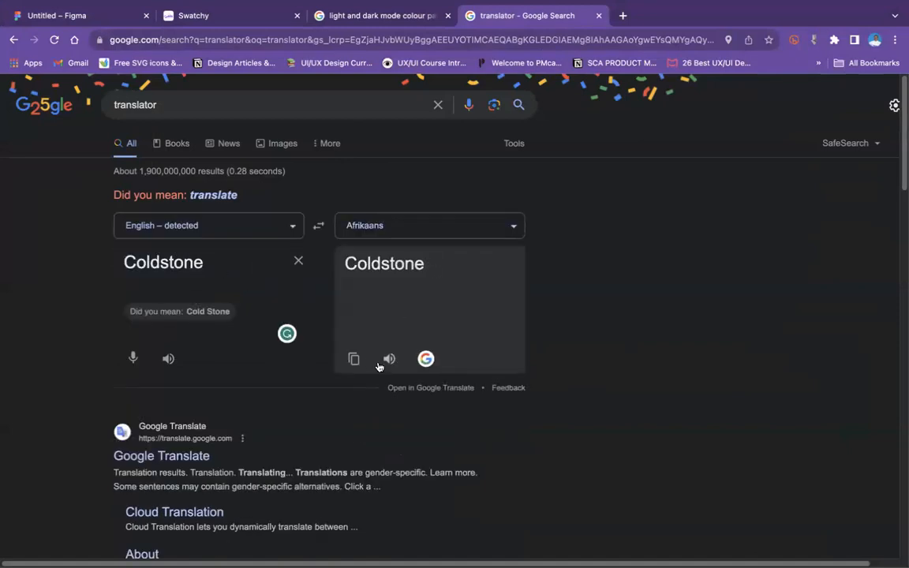
Step: Set the translator's source language to French
left_click(210, 230)
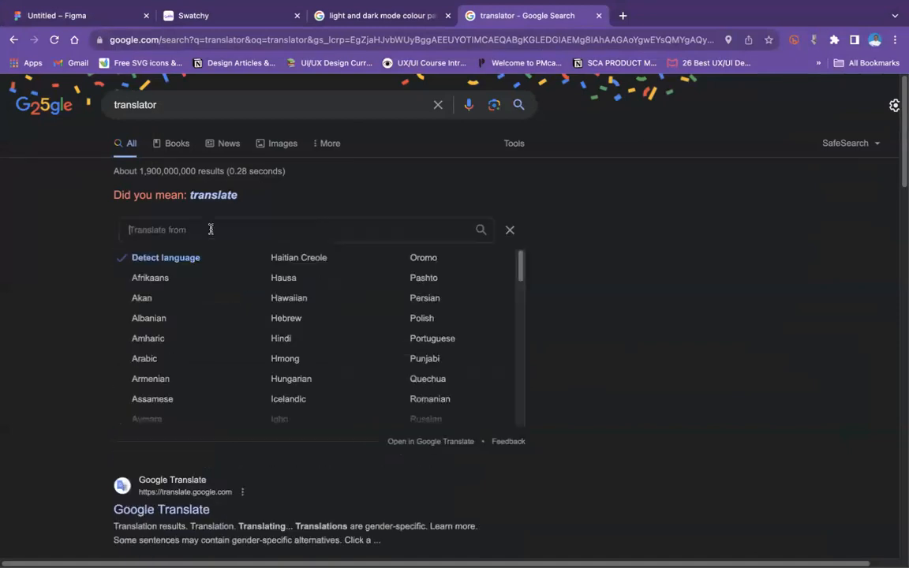
scroll(327, 330, "down", 5)
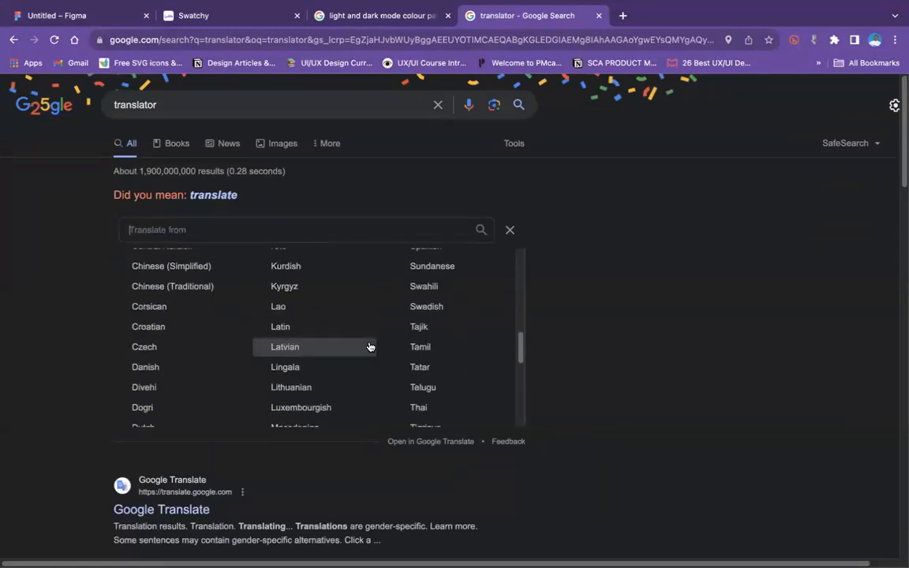
scroll(324, 348, "down", 7)
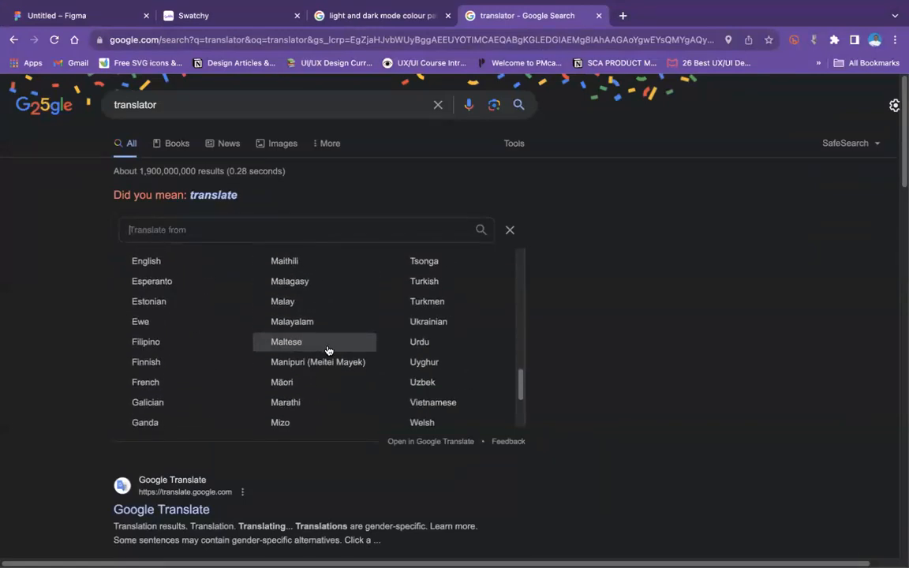
type("fre")
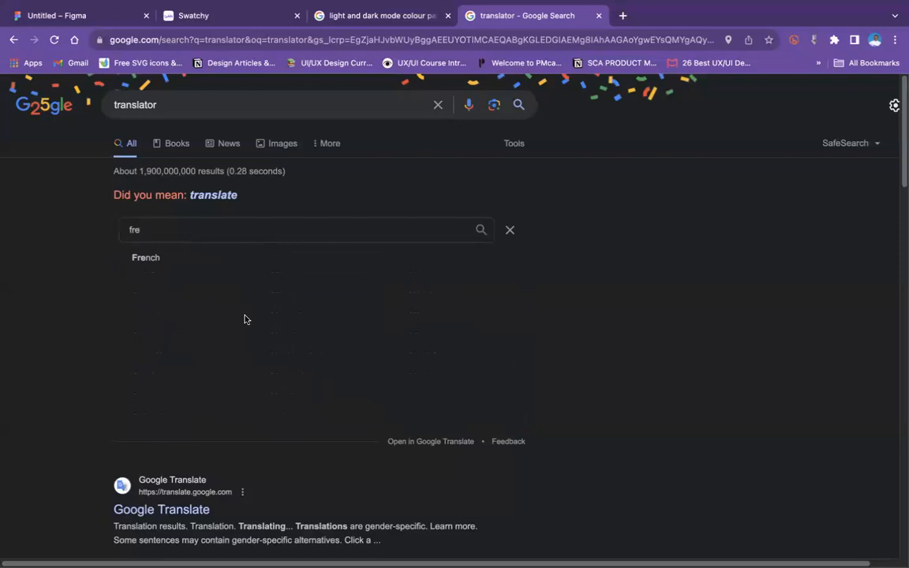
left_click(196, 261)
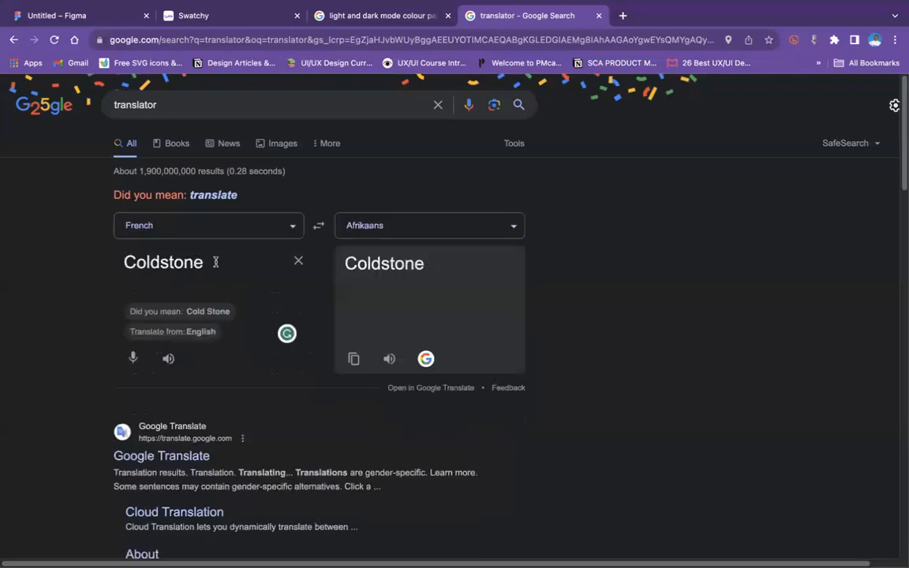
Step: Translate the suggested spelling Cold Stone and set the Header variable's Mode 2 value in Figma to the copied translation, Koue klip
left_click(211, 311)
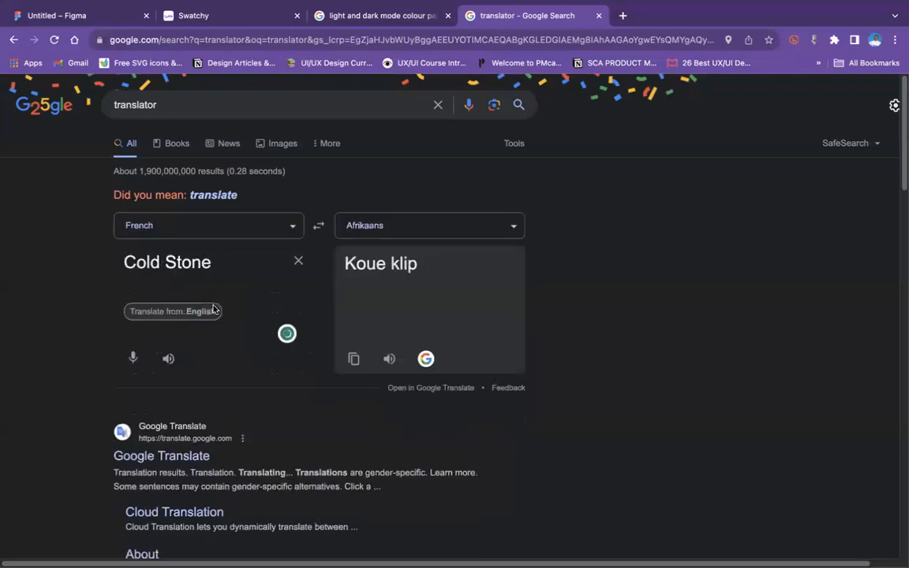
left_click(354, 359)
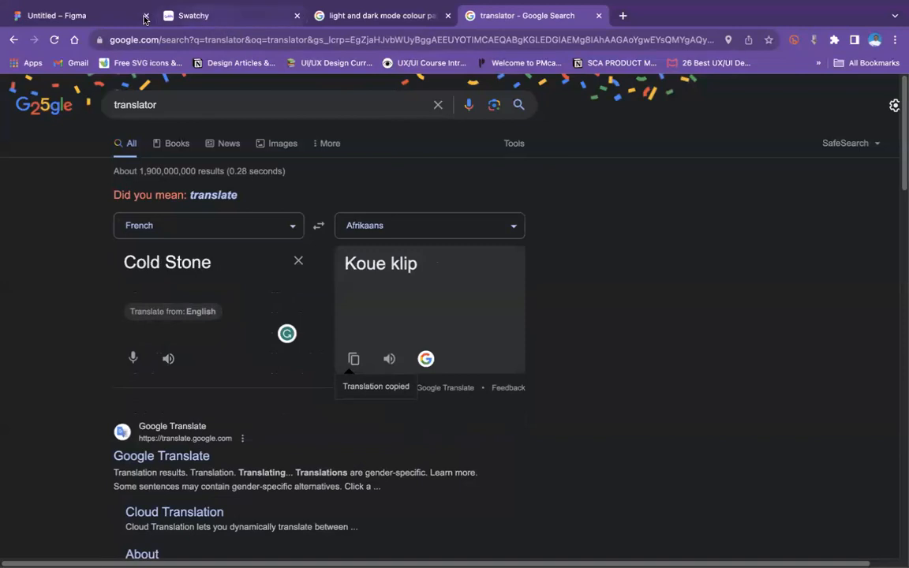
left_click(98, 19)
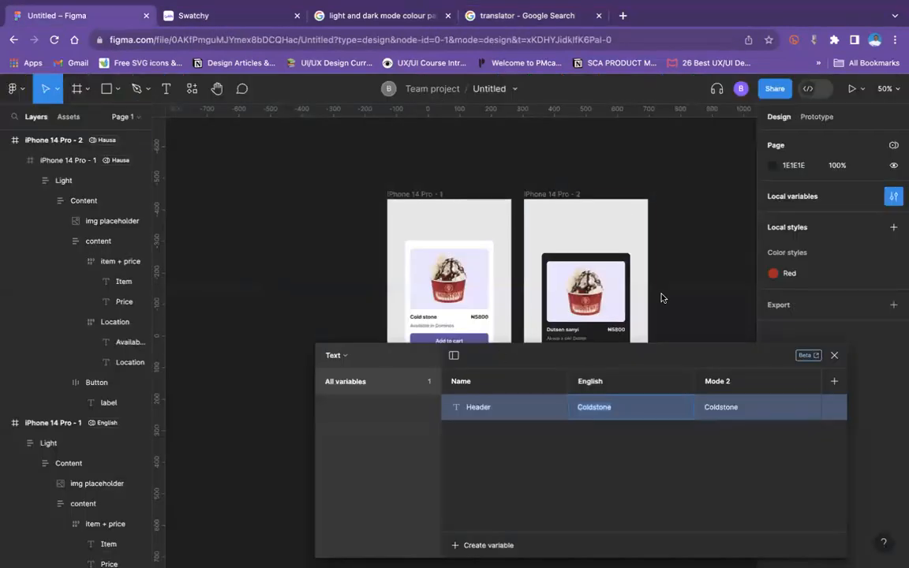
left_click(731, 409)
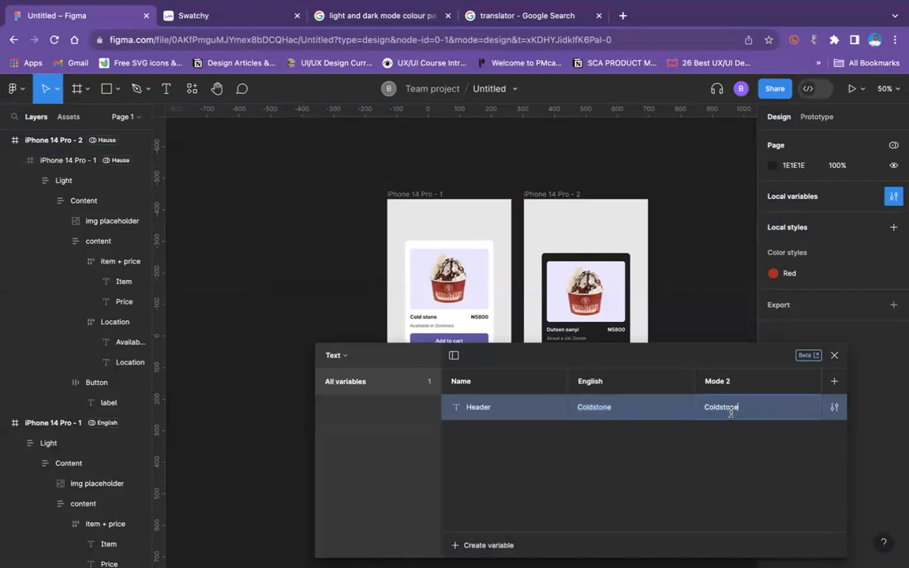
key("ctrl+v")
Step: Rename Mode 2 of the Text collection to French
double_click(732, 382)
type("F")
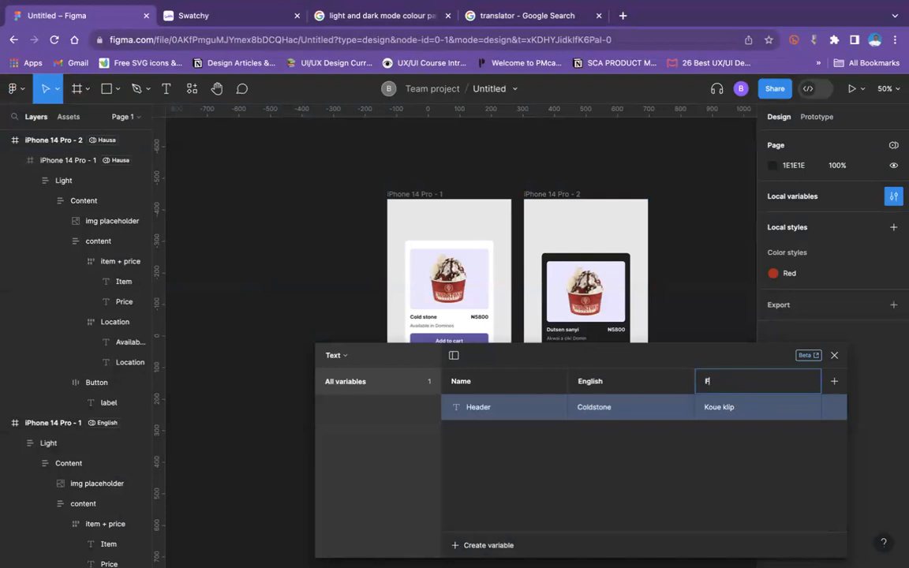
key("Return")
Step: Add a new string variable named Price to the Text collection
left_click(490, 545)
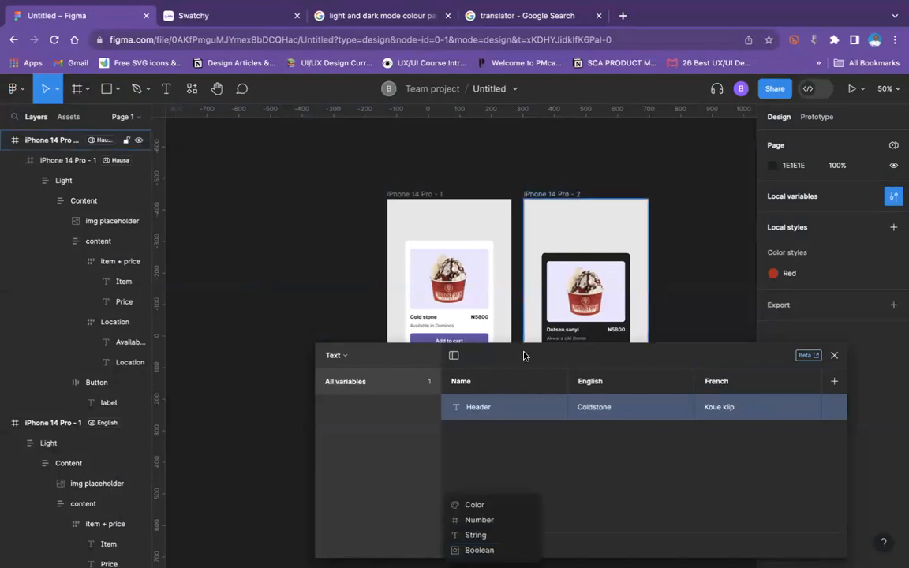
left_click(476, 535)
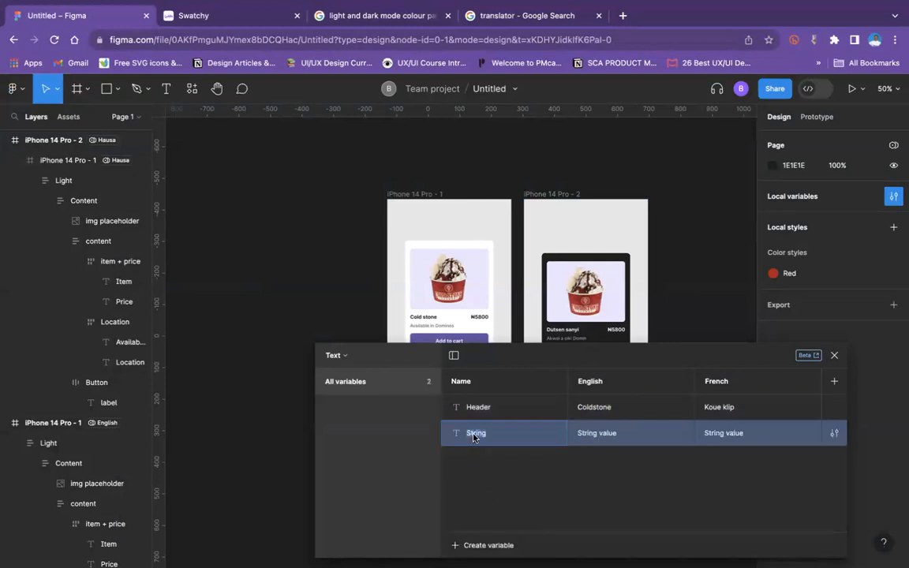
type("Price")
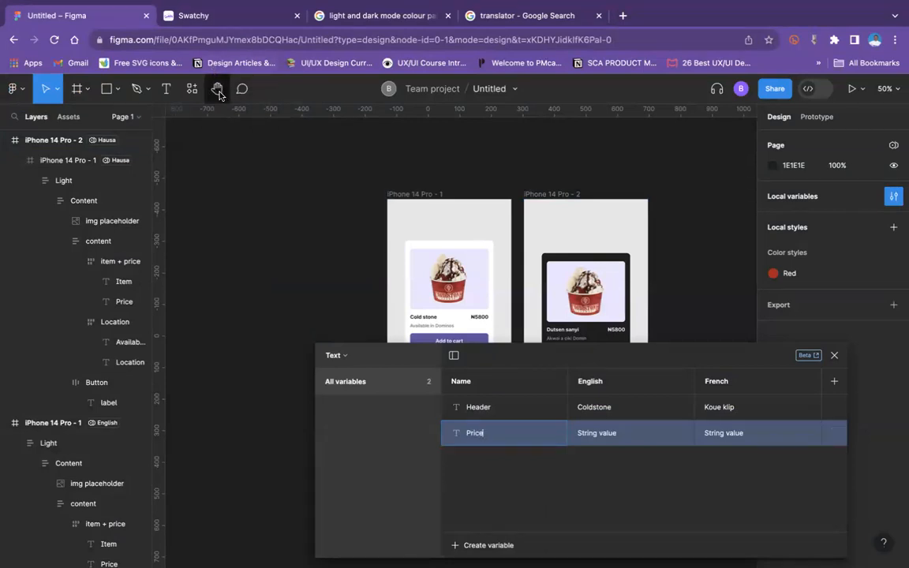
Step: Copy the price text from the card on iPhone 14 Pro - 1 and set the Price variable's English value to ₦5800
left_click(478, 315)
double_click(480, 315)
double_click(480, 315)
double_click(480, 315)
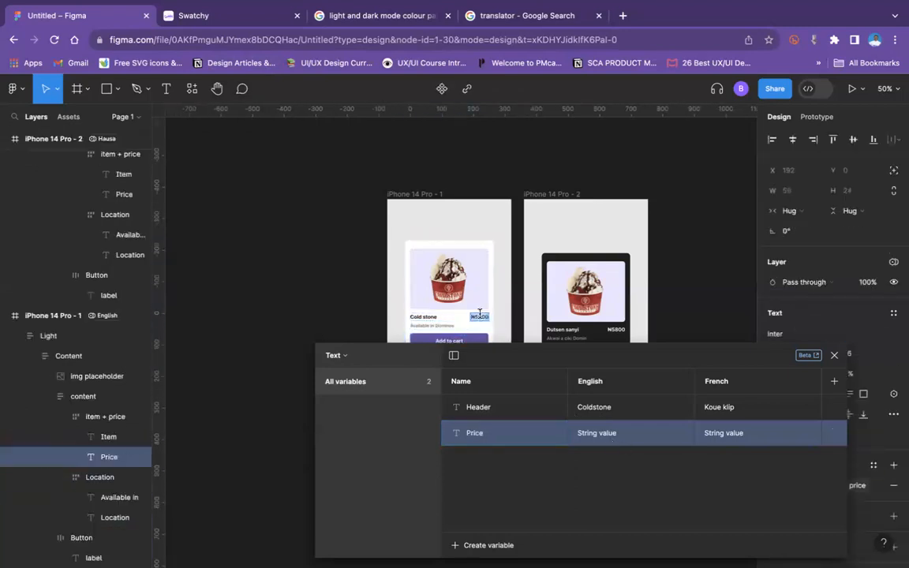
left_click(629, 432)
key("super+v")
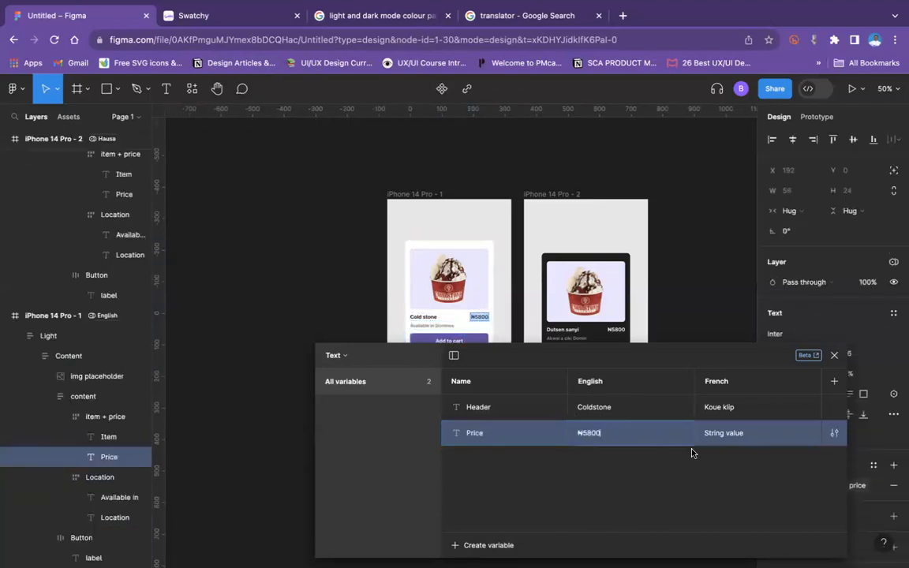
Step: Run ₦5800 through the translator in the browser and set the Price variable's French value in Figma to ₦5800
left_click(732, 434)
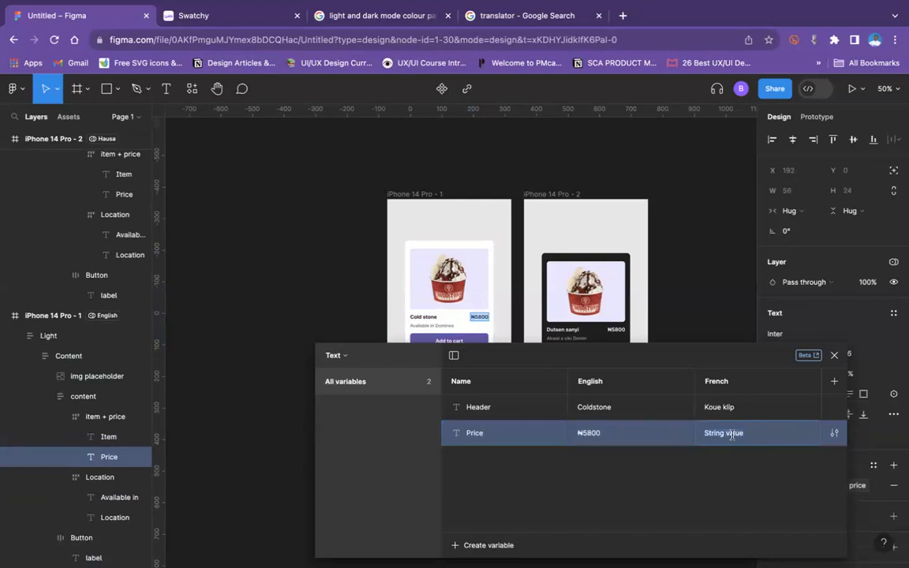
left_click(527, 16)
triple_click(242, 256)
key("super+v")
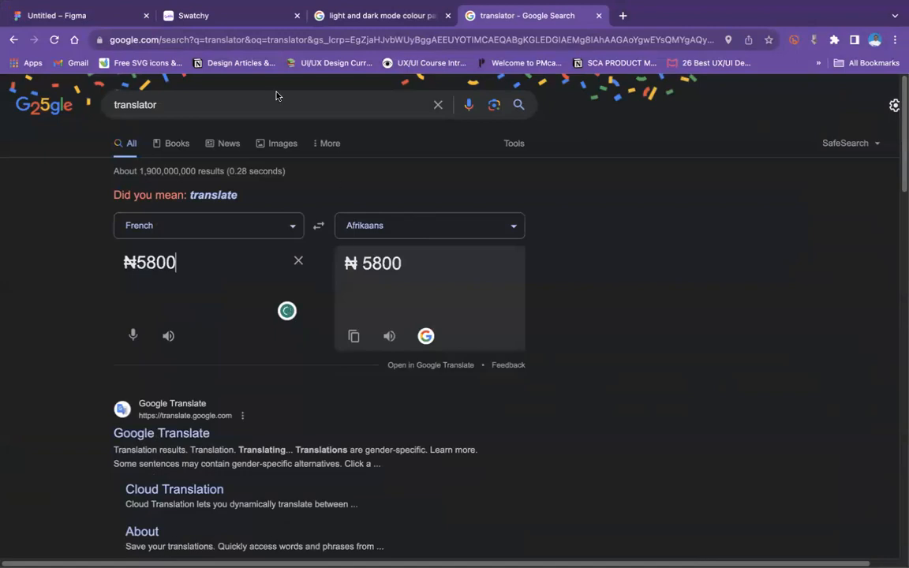
left_click(111, 16)
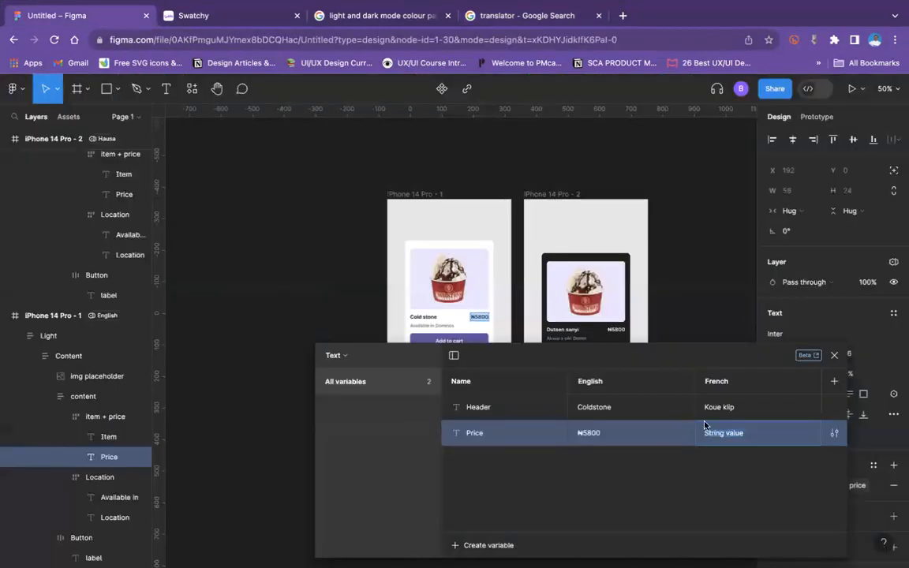
key("super+v")
key("Return")
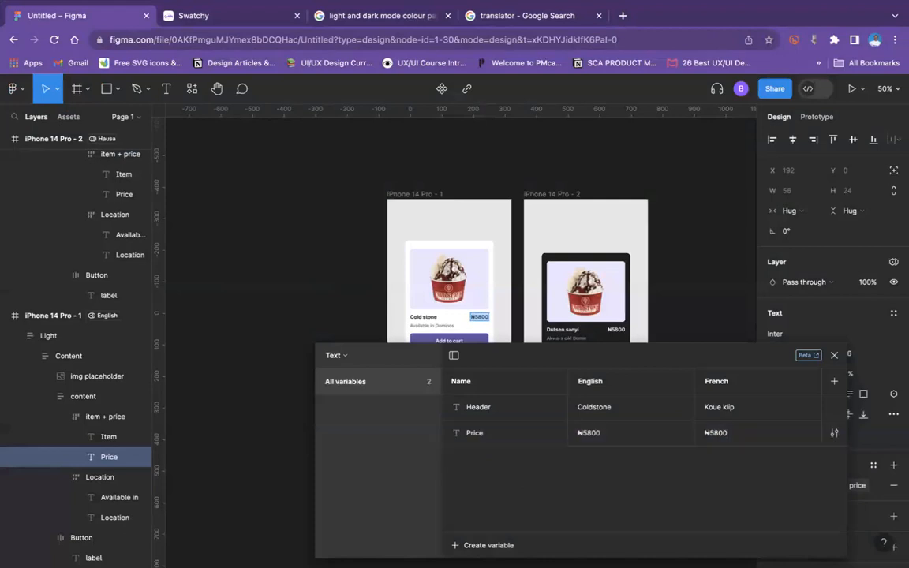
Step: Duplicate the Price variable as Description 1 and set its English value to the card's text Available in
key("super+d")
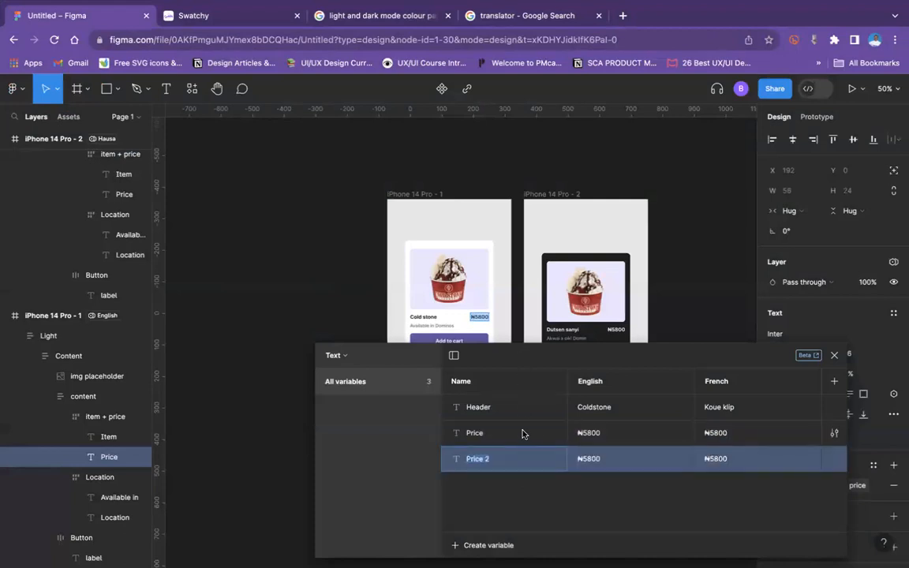
type("Description 1")
left_click(424, 326)
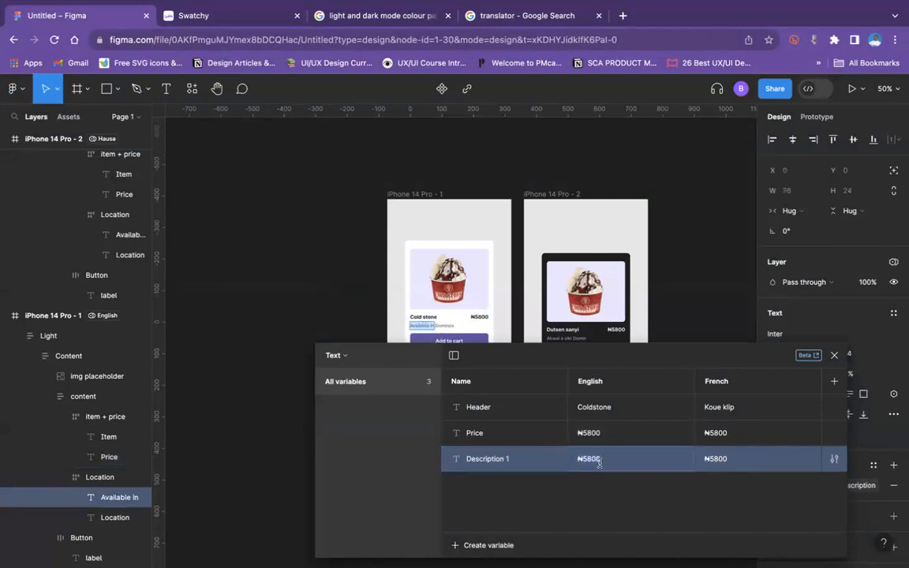
Step: Translate Available in with the browser translator and set Description 1's French value in Figma to Beskikbaar in
left_click(470, 17)
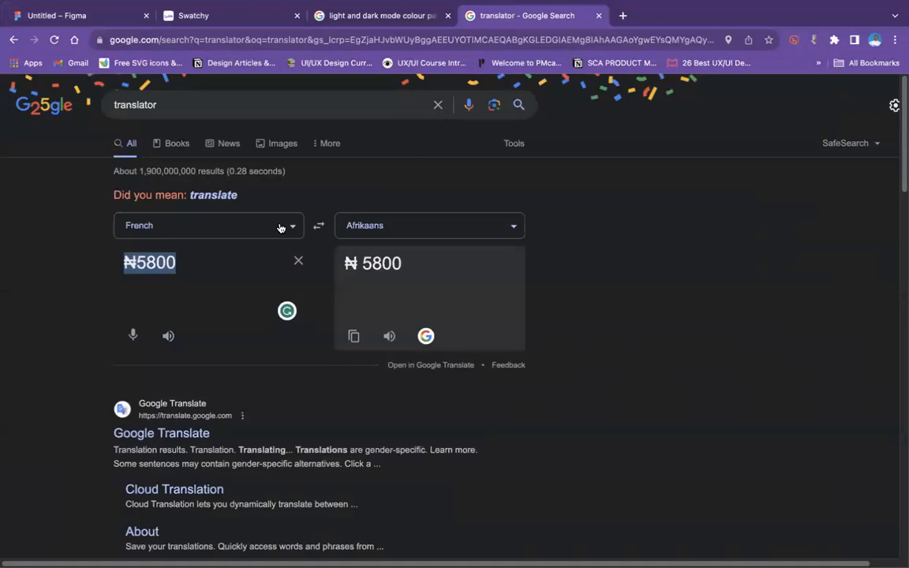
type("Available in")
left_click(352, 338)
left_click(79, 15)
left_click(725, 460)
key("super+v")
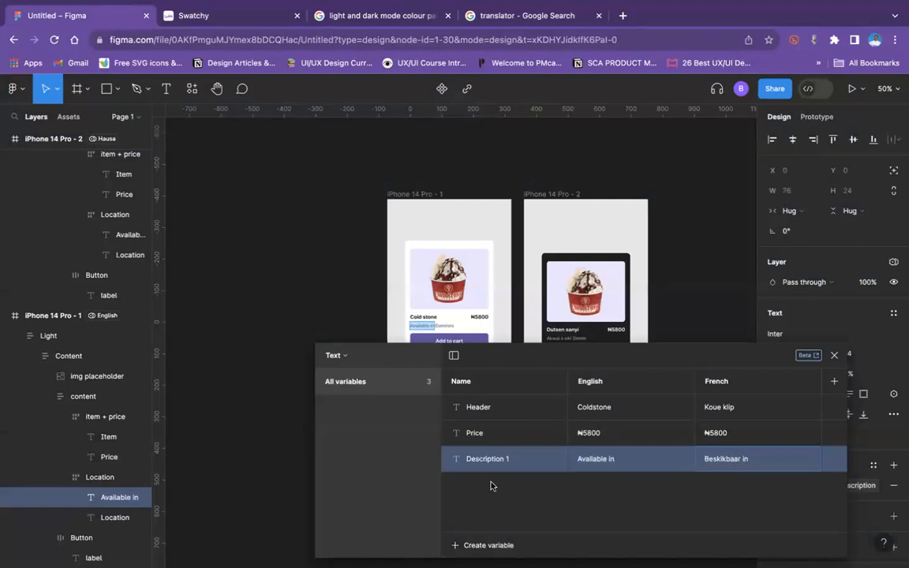
key("Return")
Step: Duplicate the Description 1 variable and set the copy's English value to the card's location text, Dominos
key("super+d")
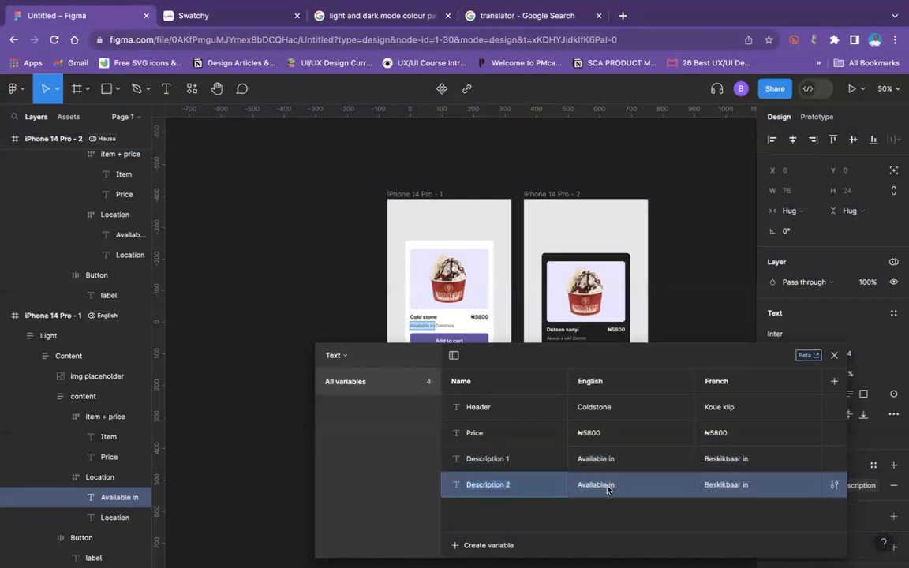
left_click(444, 326)
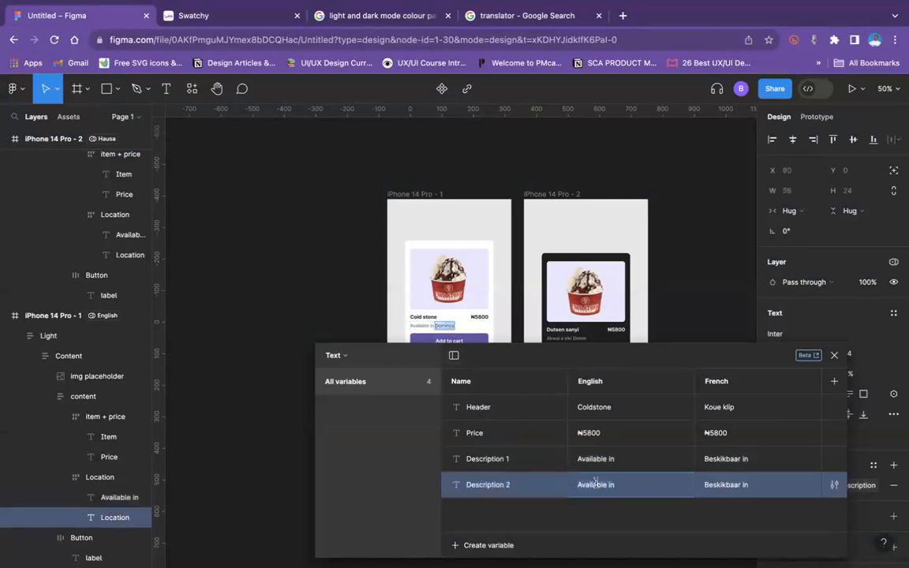
key("super+v")
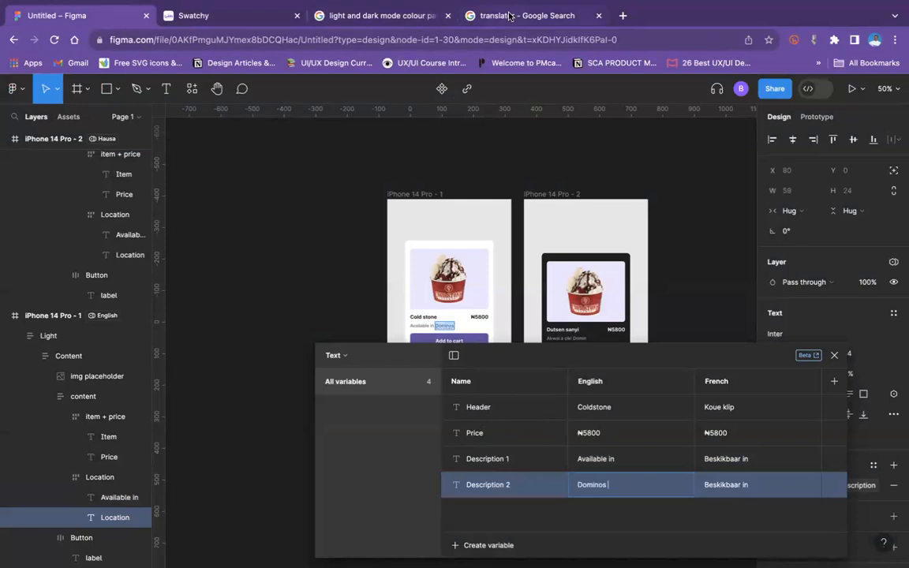
Step: Translate Dominos with the browser translator and set Description 2's French value in Figma to Domino's
left_click(513, 17)
left_click(217, 262)
key("super+a")
key("super+v")
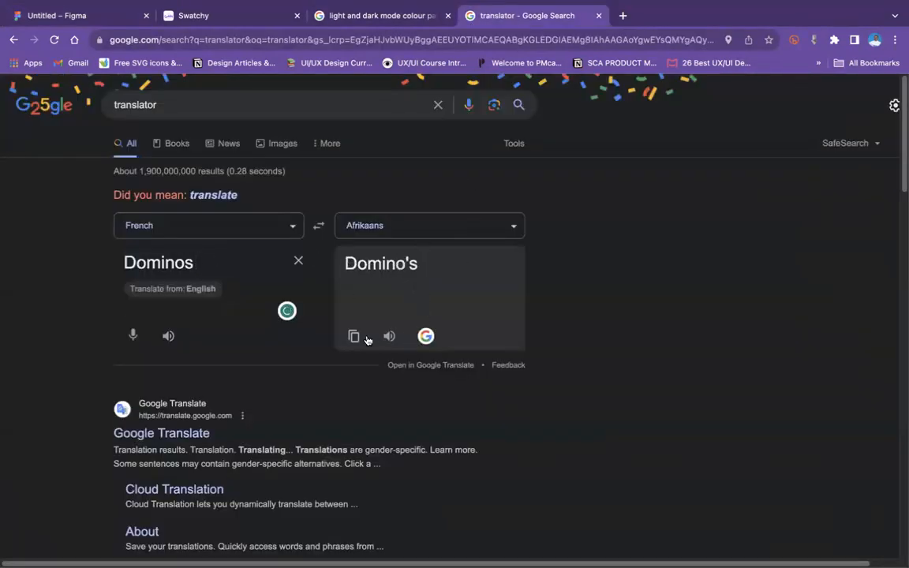
left_click(356, 336)
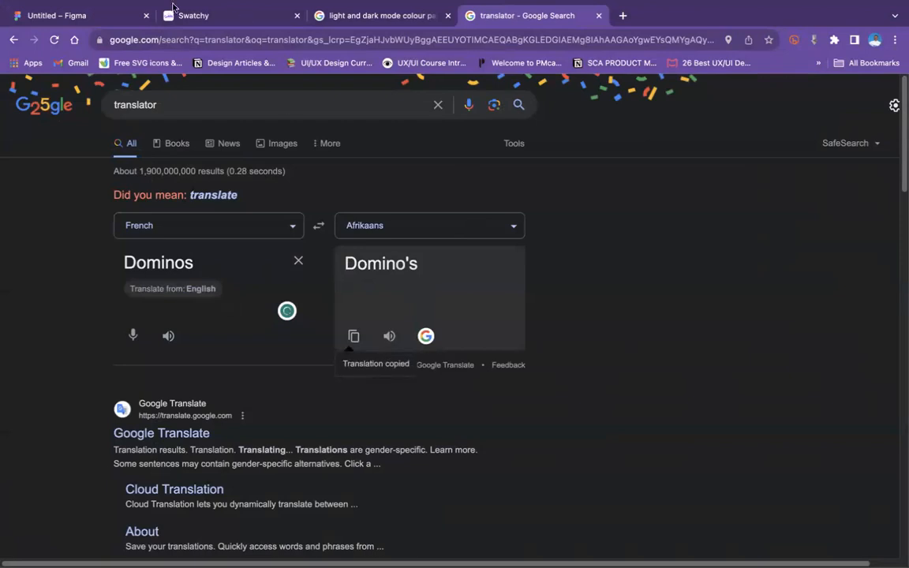
left_click(92, 17)
left_click(735, 487)
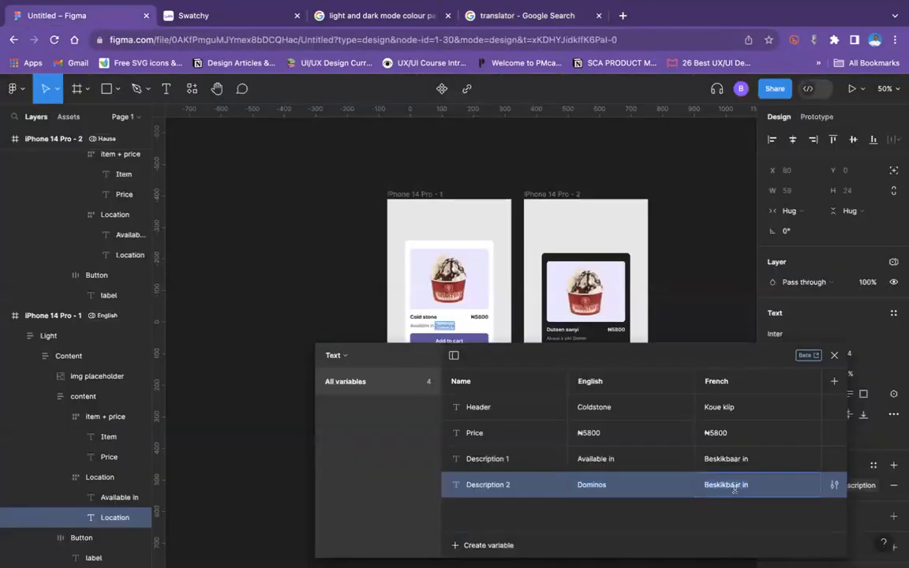
key("ctrl+v")
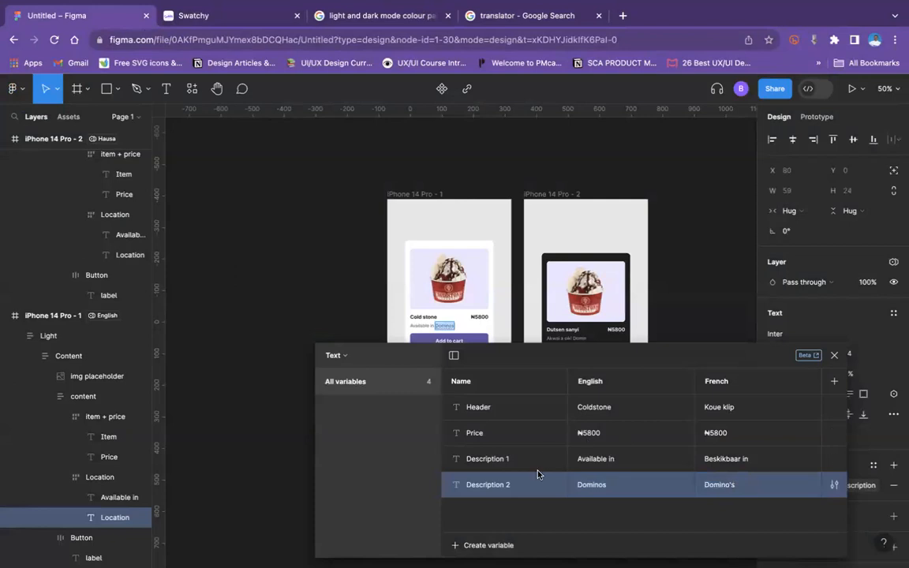
Step: Duplicate the Description 2 variable as Text B and set its English value to the button label Add to cart
key("shift+Return")
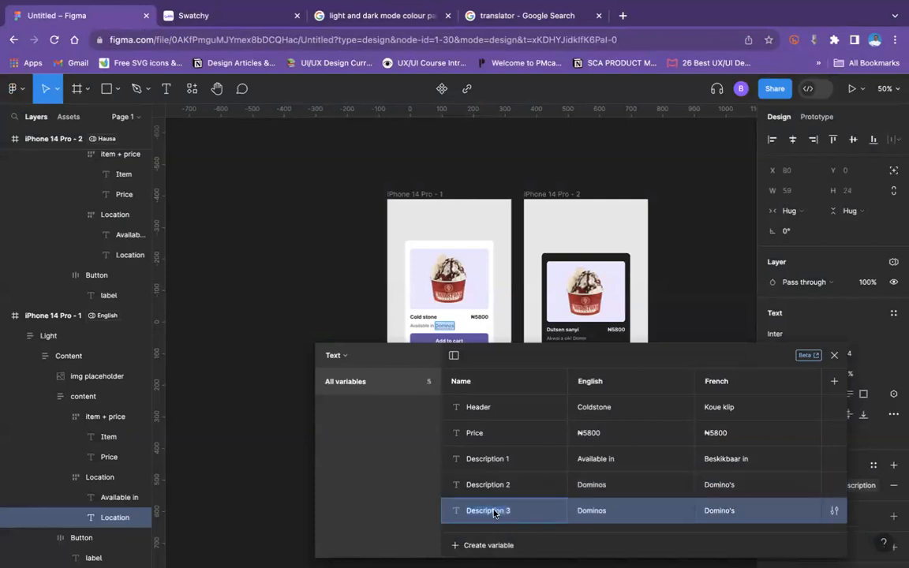
type("Text B")
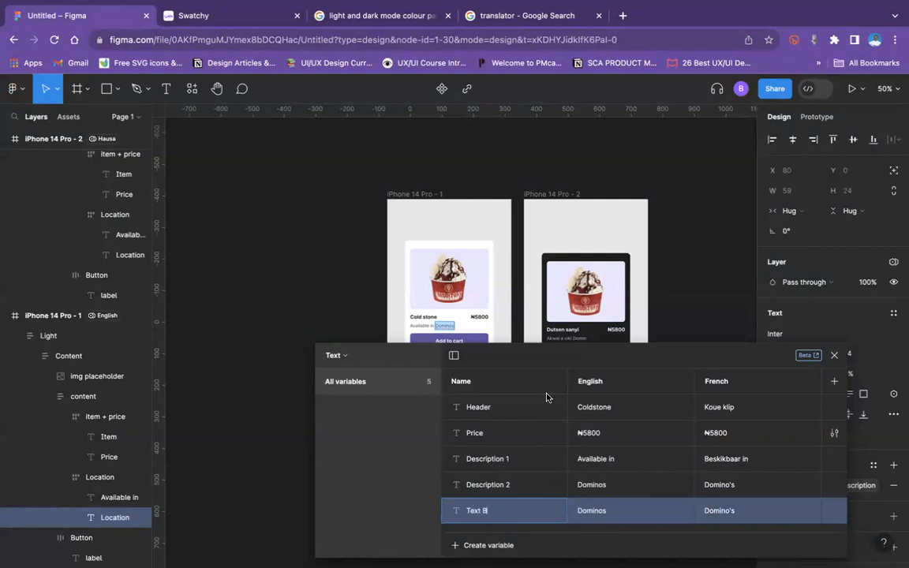
left_click(449, 338)
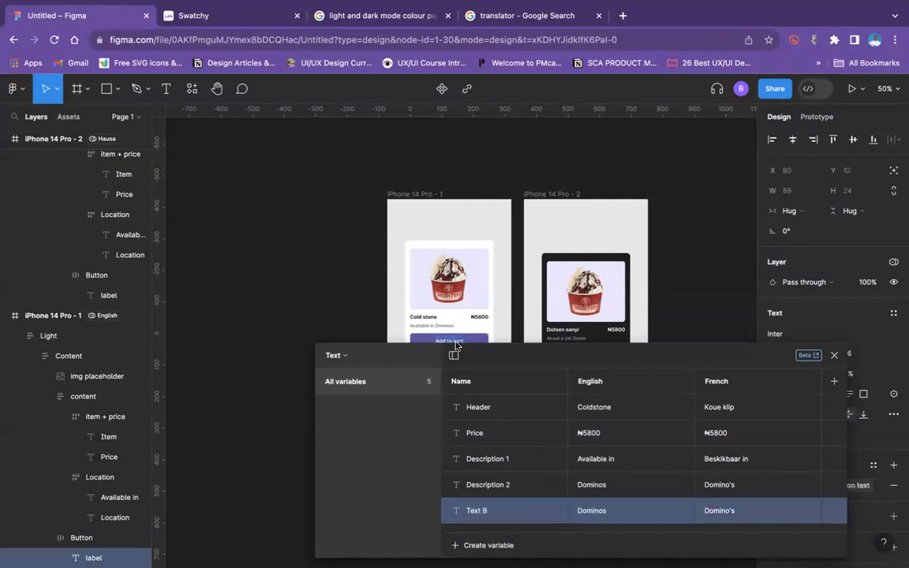
key("super+v")
Step: Translate Add to cart with the browser translator and set Text B's French value in Figma to Voeg by mandjie
left_click(728, 510)
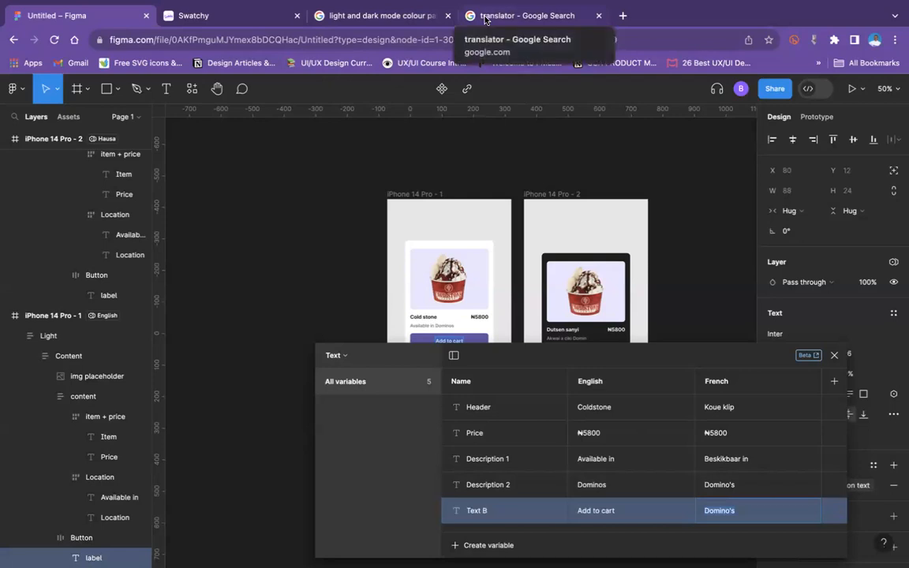
left_click(365, 19)
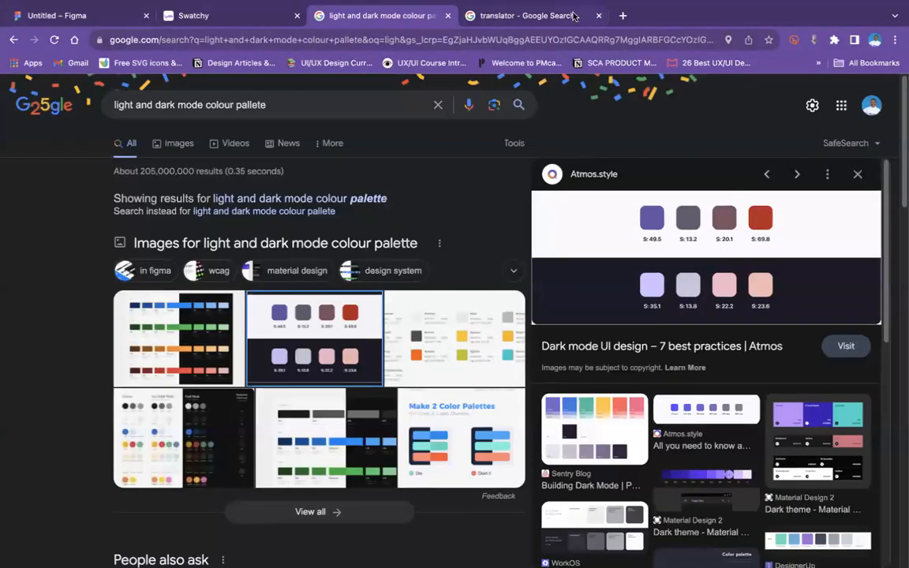
left_click(527, 15)
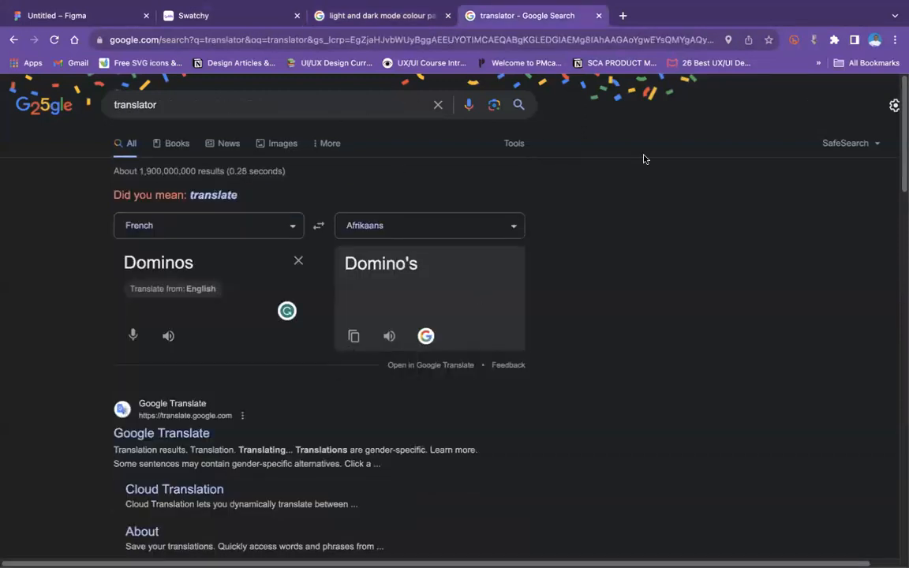
double_click(220, 266)
key("ctrl+v")
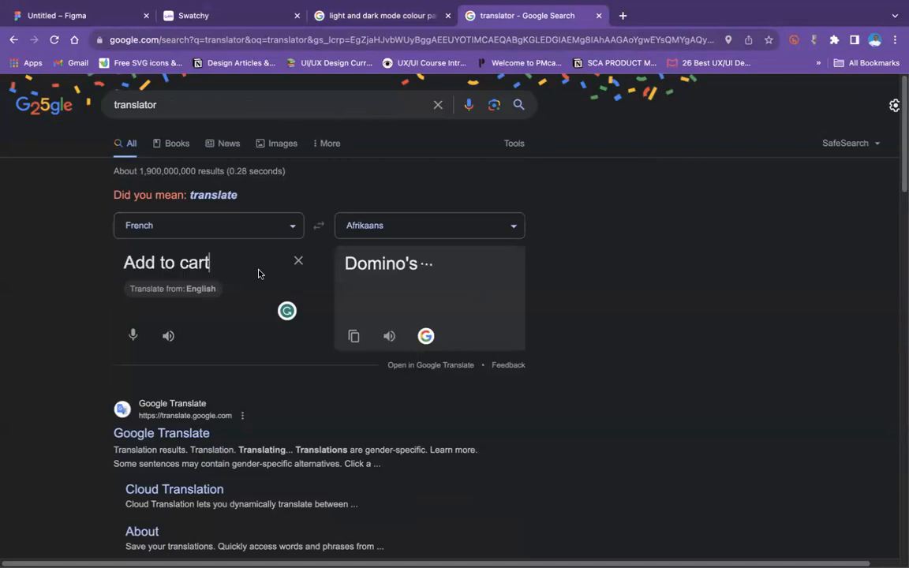
left_click(354, 336)
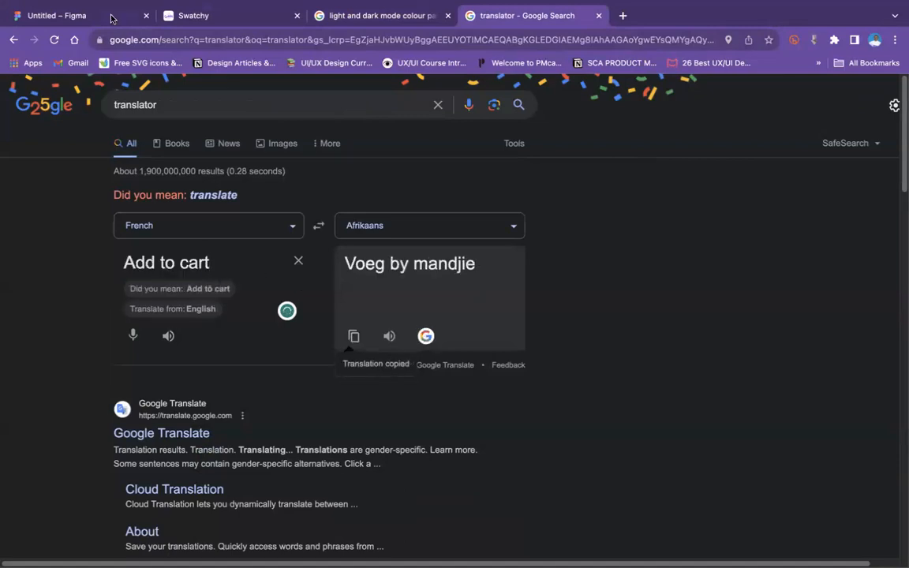
key("ctrl+Tab")
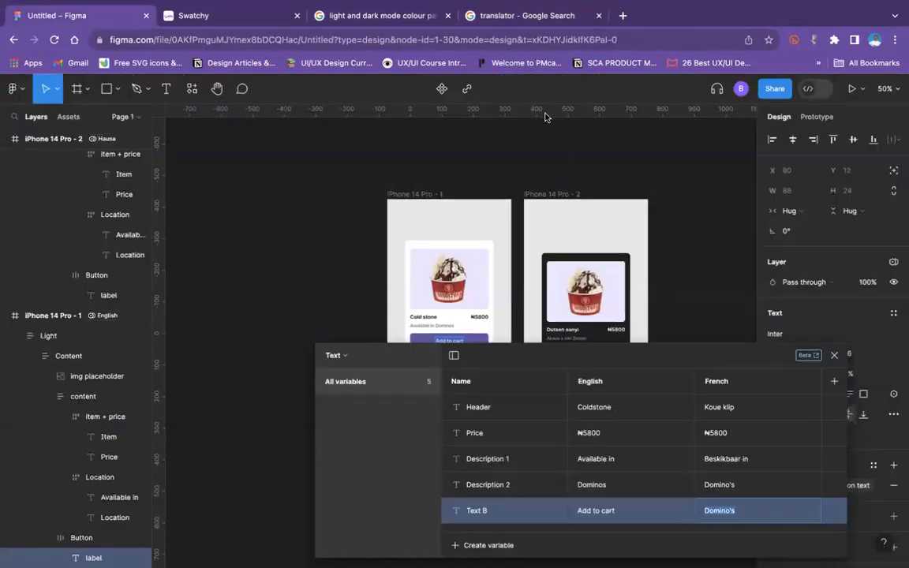
left_click(731, 512)
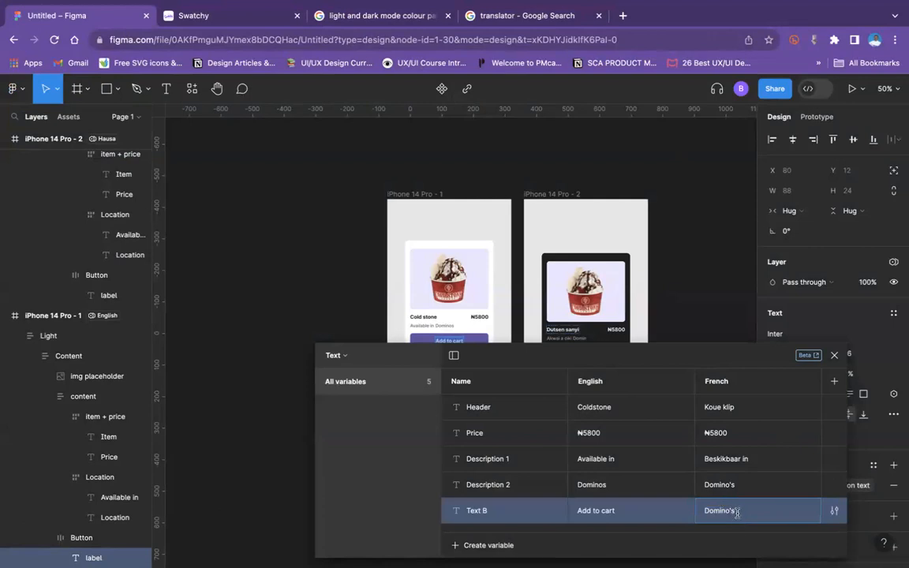
key("super+v")
left_click(686, 312)
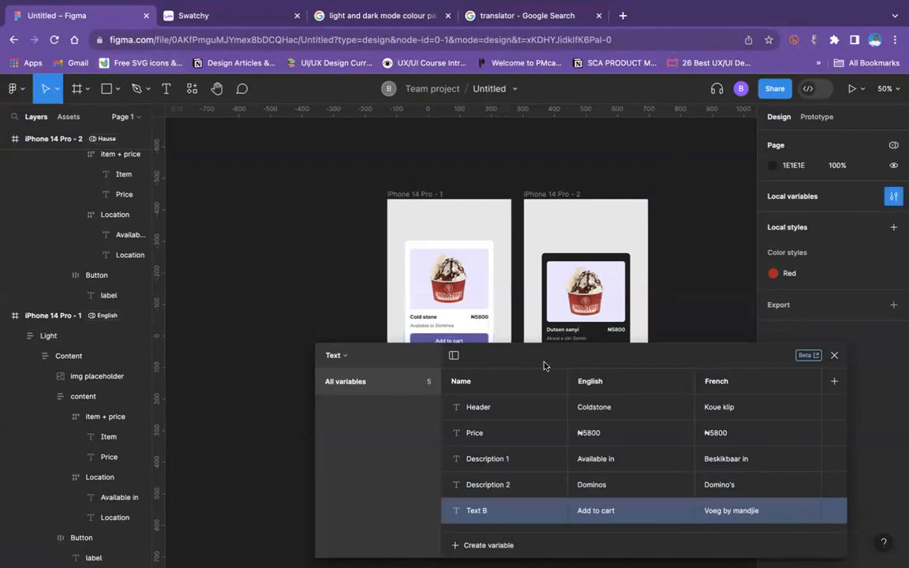
Step: Group all five variables, from Header to Text B, under the group name Text and close the variables window
left_click_drag(543, 365, 531, 305)
left_click_drag(512, 222, 505, 196)
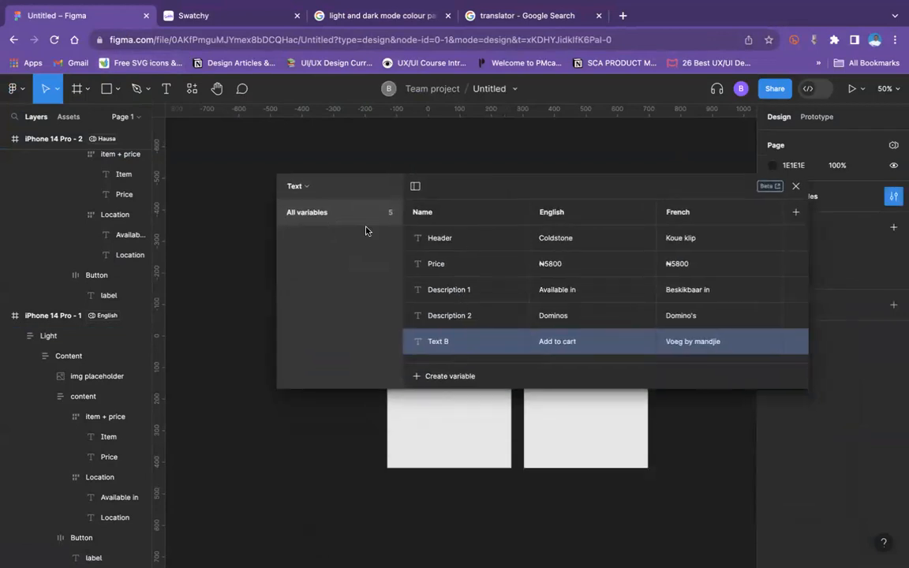
left_click(433, 238)
left_click(458, 346, "shift")
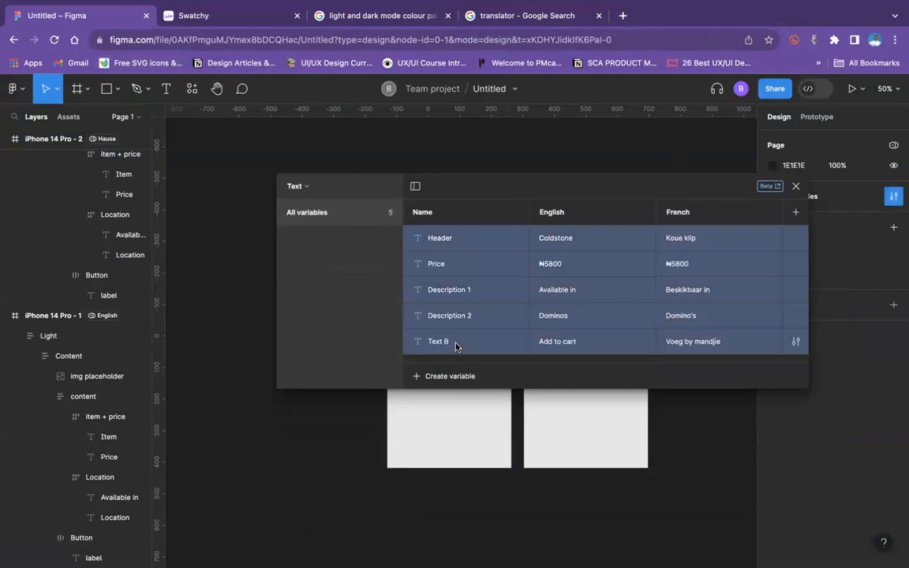
right_click(472, 350)
left_click(473, 356)
double_click(314, 244)
type("Text")
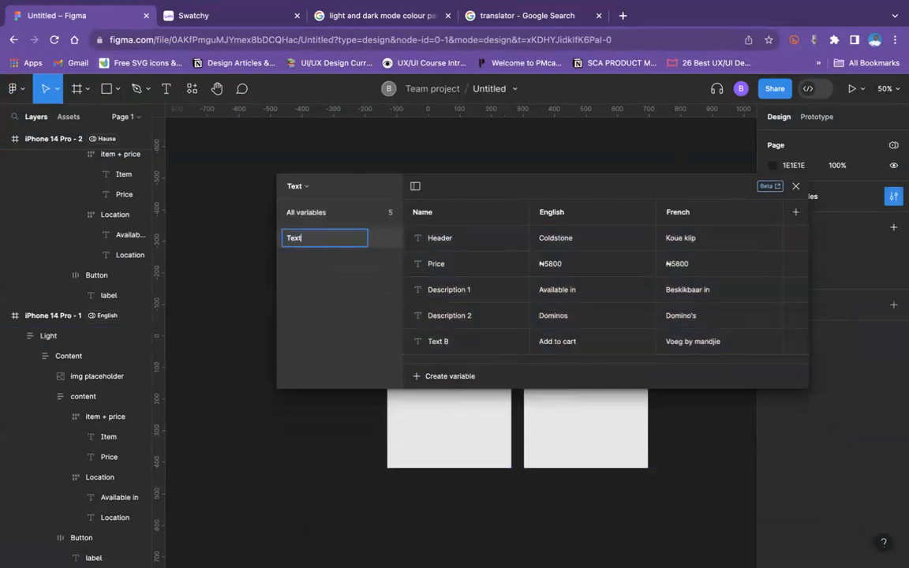
key("Return")
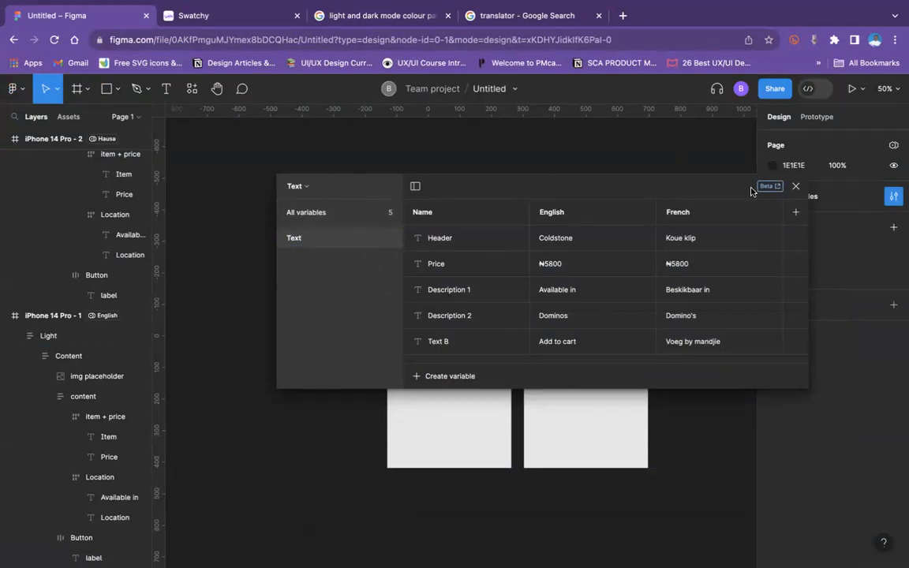
left_click(796, 187)
Step: Check which variable collections and modes can be applied to the dark card's inner frame
left_click(591, 431)
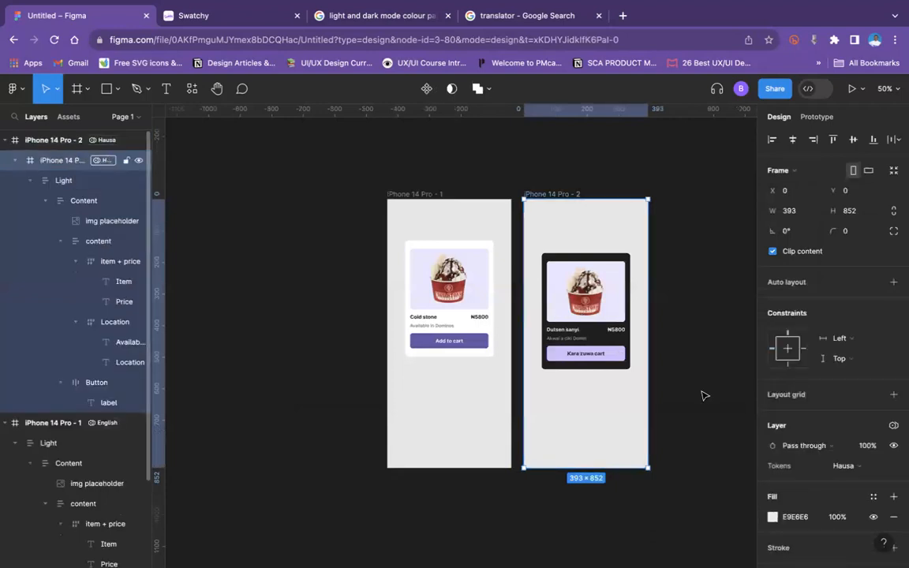
left_click(894, 425)
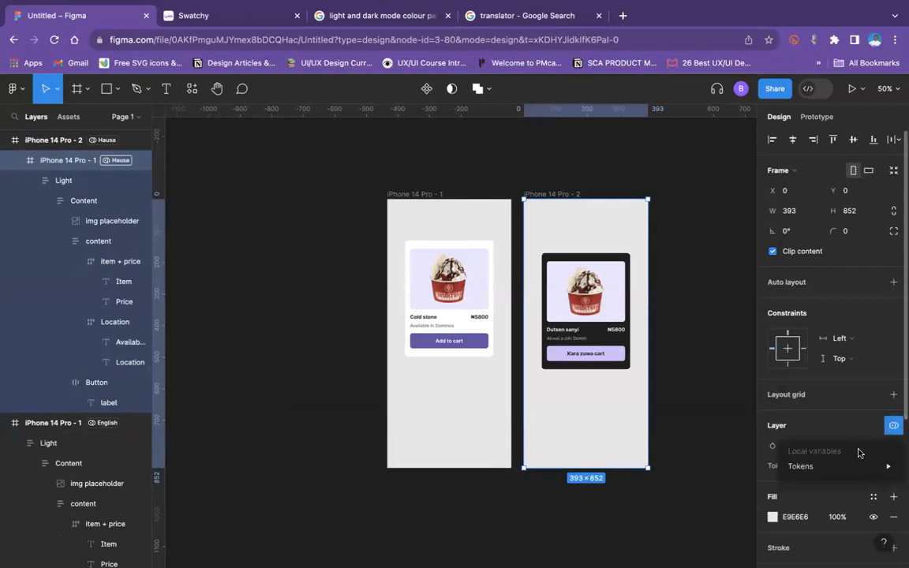
mouse_move(840, 468)
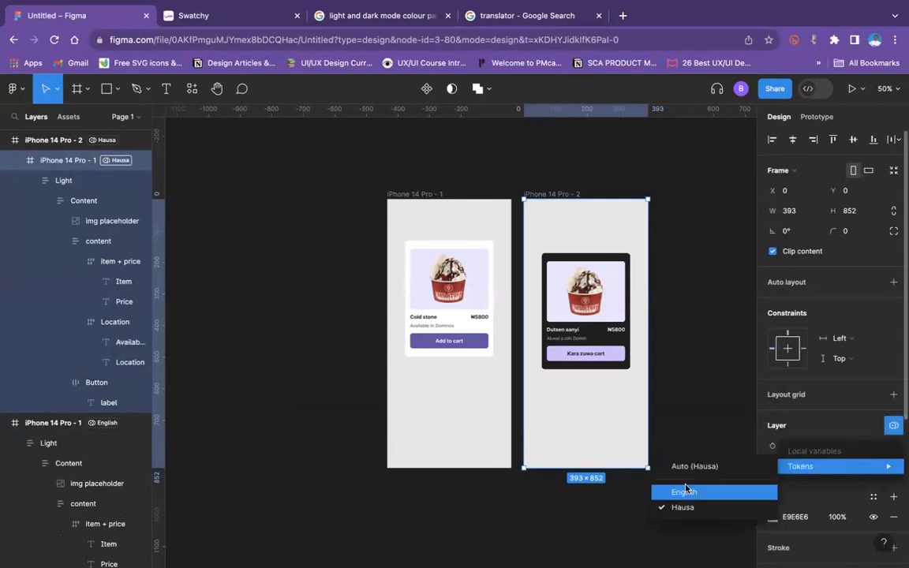
left_click(439, 279)
Step: Move the Light card out of its frame onto the canvas and delete both iPhone 14 Pro frames
left_click(439, 280)
left_click_drag(438, 280, 242, 237)
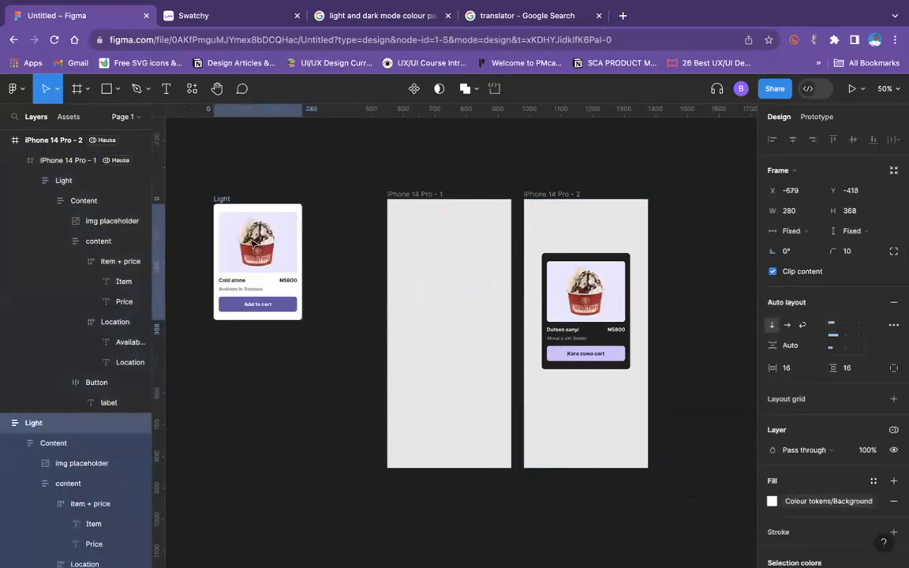
left_click(408, 193)
key("Delete")
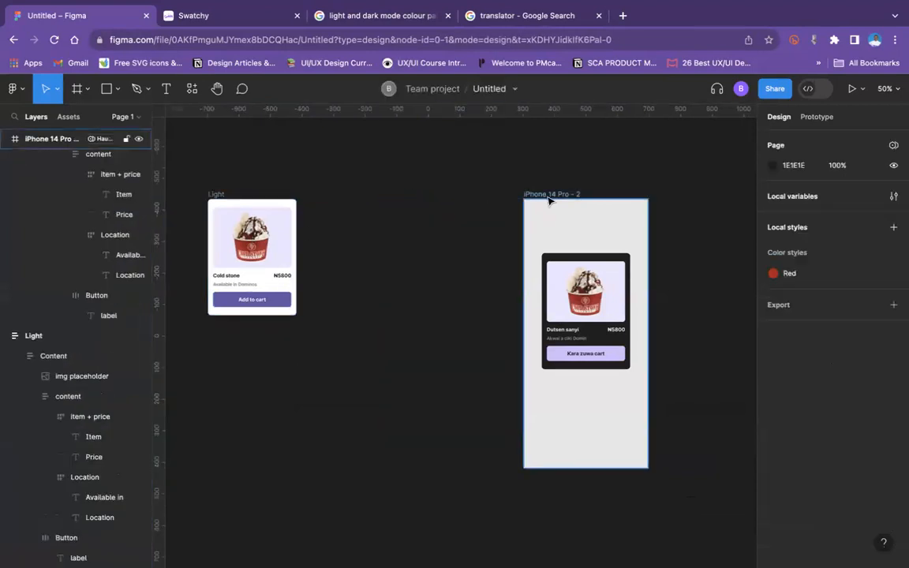
left_click(550, 198)
key("Delete")
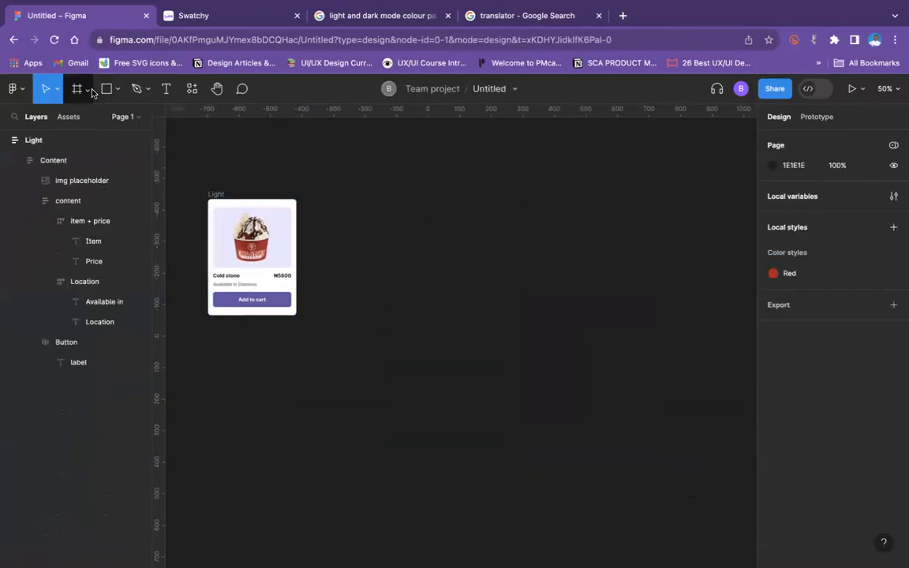
Step: Add a new phone frame beside the Light card using the iPhone 14 preset, 390 × 844
left_click(87, 90)
left_click(523, 306)
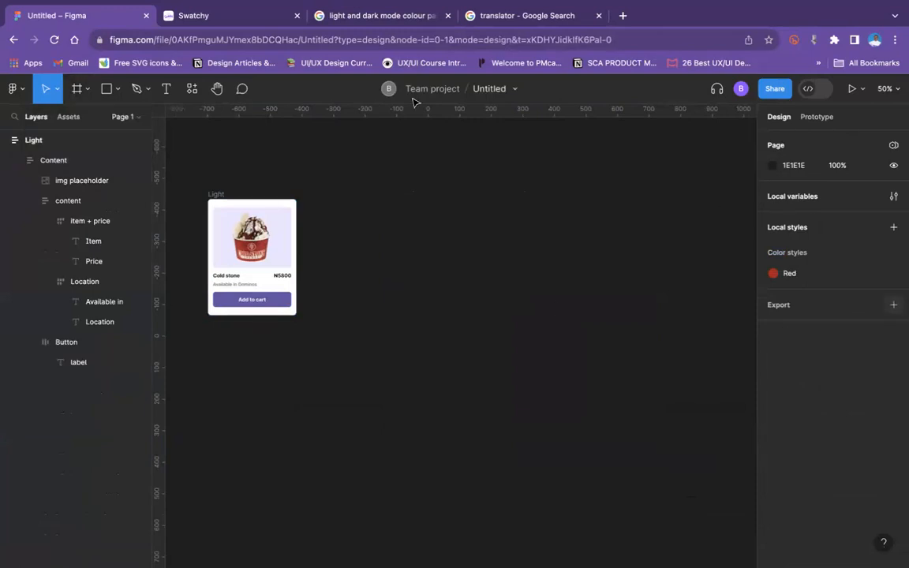
left_click(86, 90)
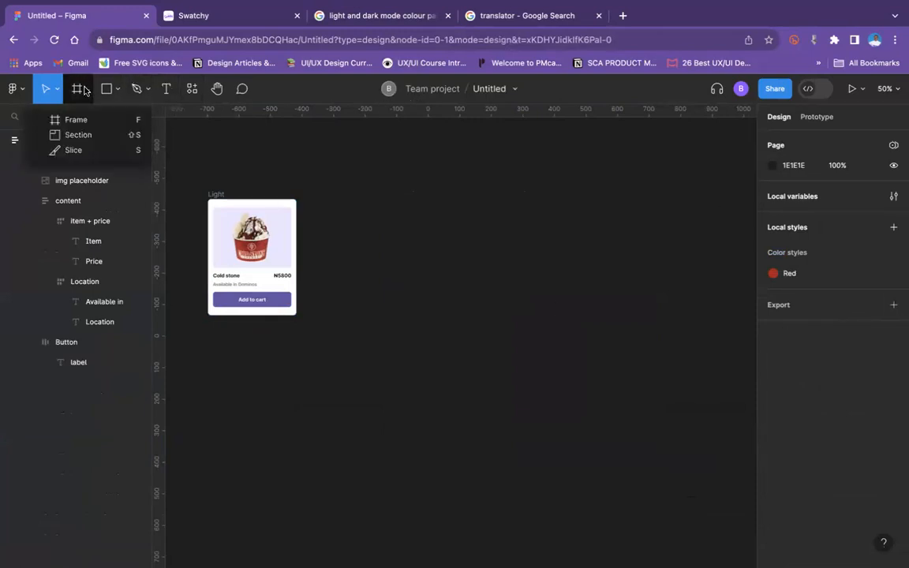
left_click(79, 108)
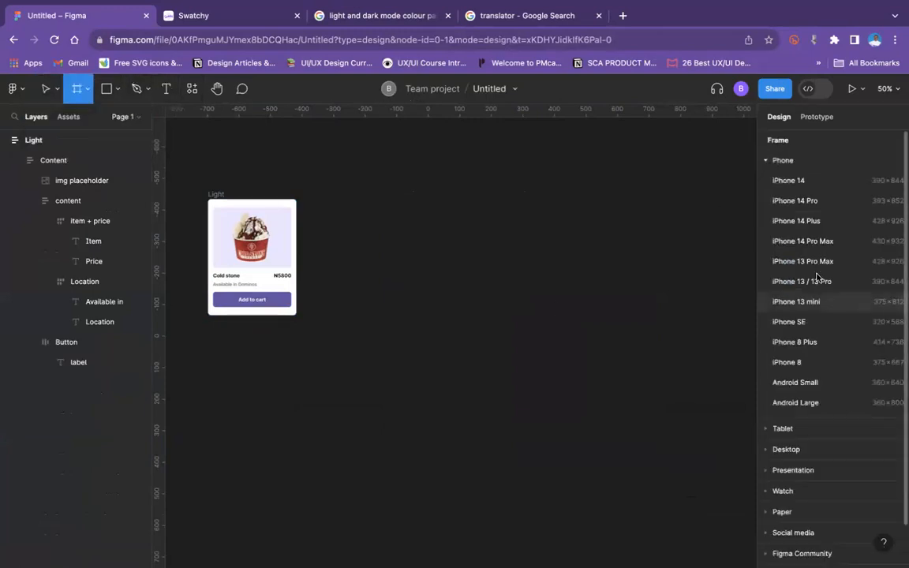
left_click(816, 182)
key("Escape")
left_click(488, 288)
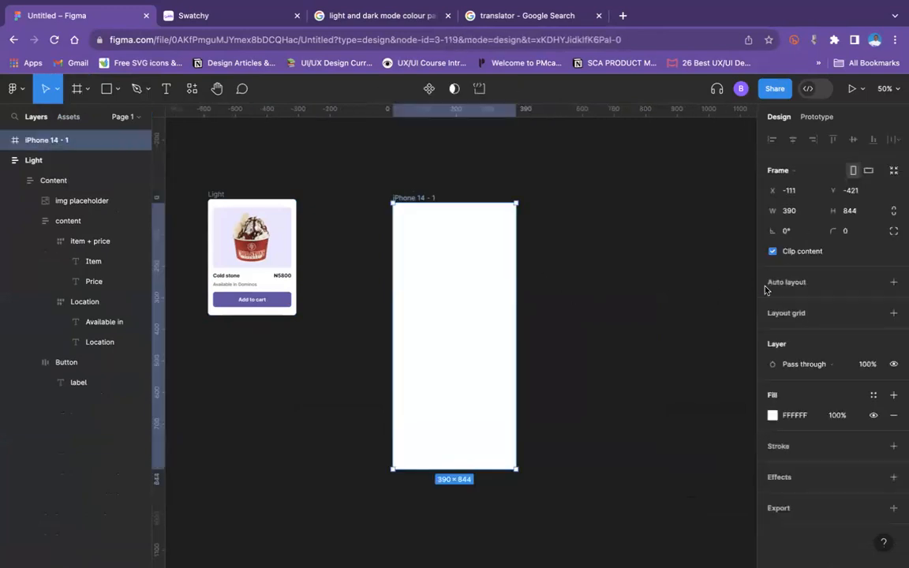
Step: Fill the iPhone 14 frame with light grey E4E4E4 and place the Light card inside it at about X 70, Y 168
left_click(773, 416)
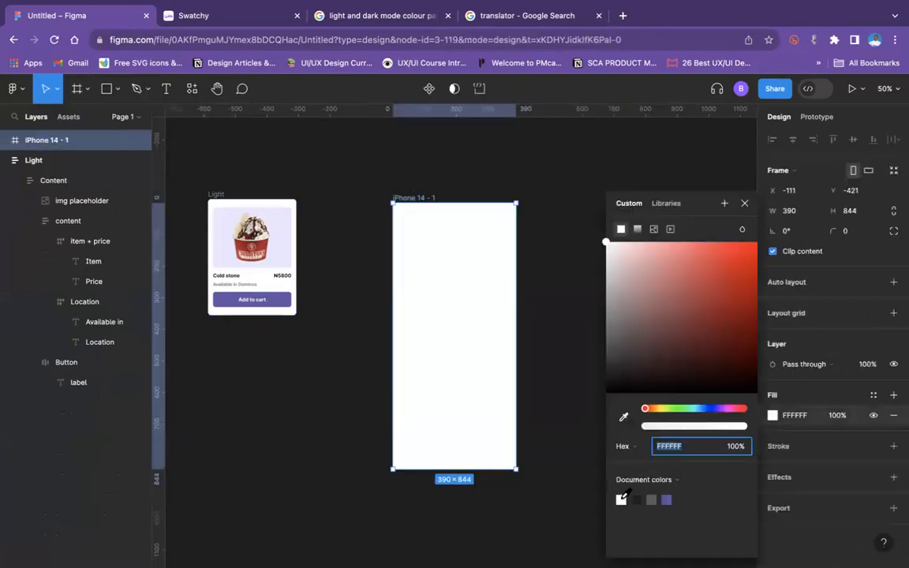
left_click(651, 500)
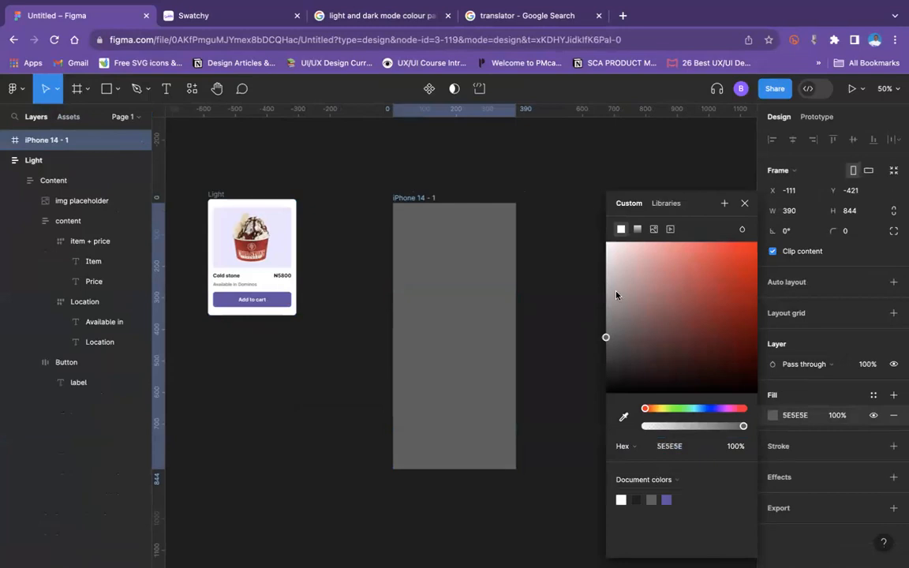
left_click_drag(617, 295, 605, 258)
left_click_drag(212, 199, 427, 254)
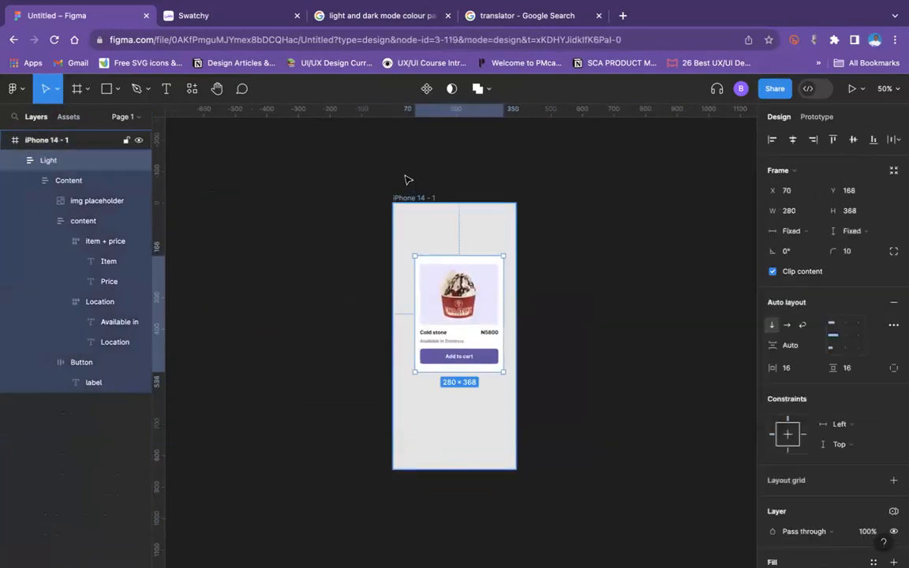
Step: Check which variable collections and modes can be applied to the new iPhone 14 frame
left_click(412, 197)
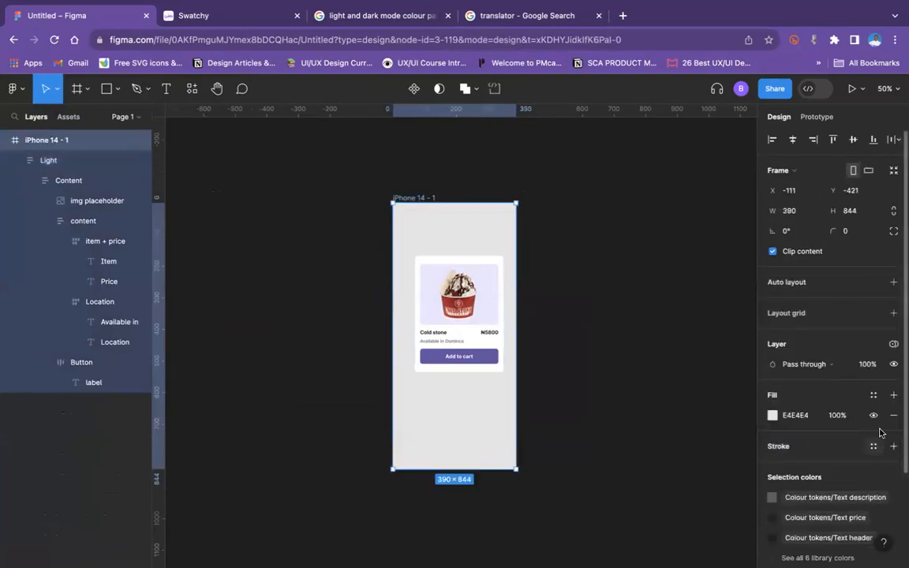
left_click(893, 344)
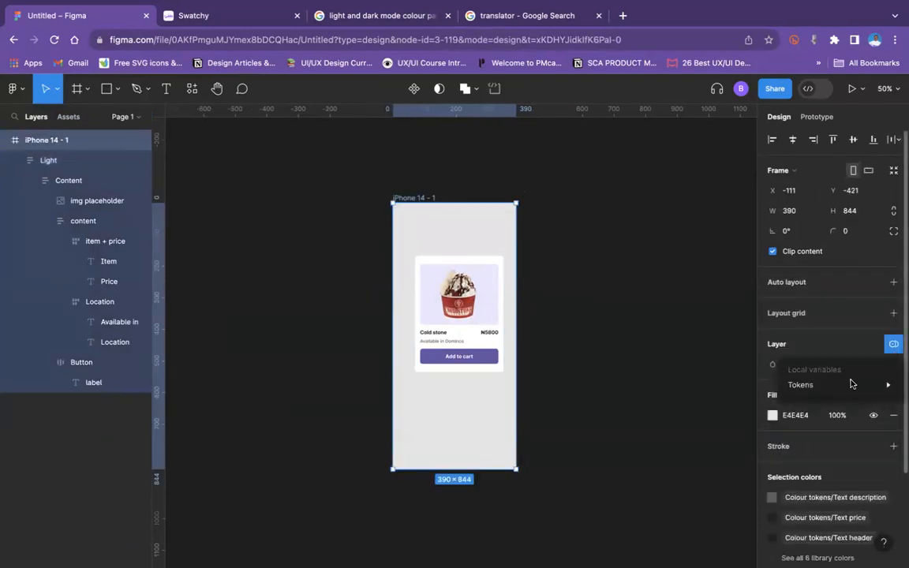
mouse_move(852, 383)
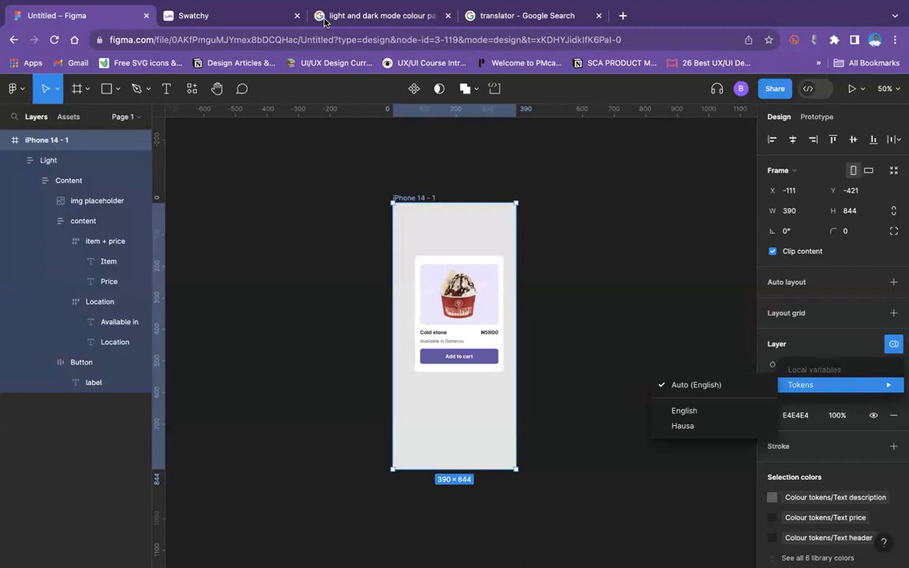
left_click(603, 230)
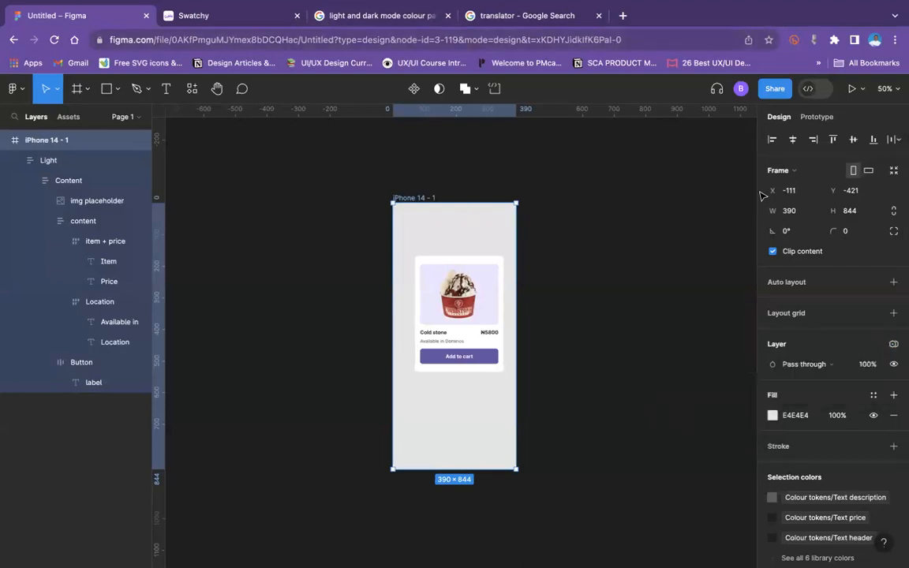
Step: Compare the variables and modes of the Text collection with those of the Tokens collection
left_click(688, 225)
left_click(893, 198)
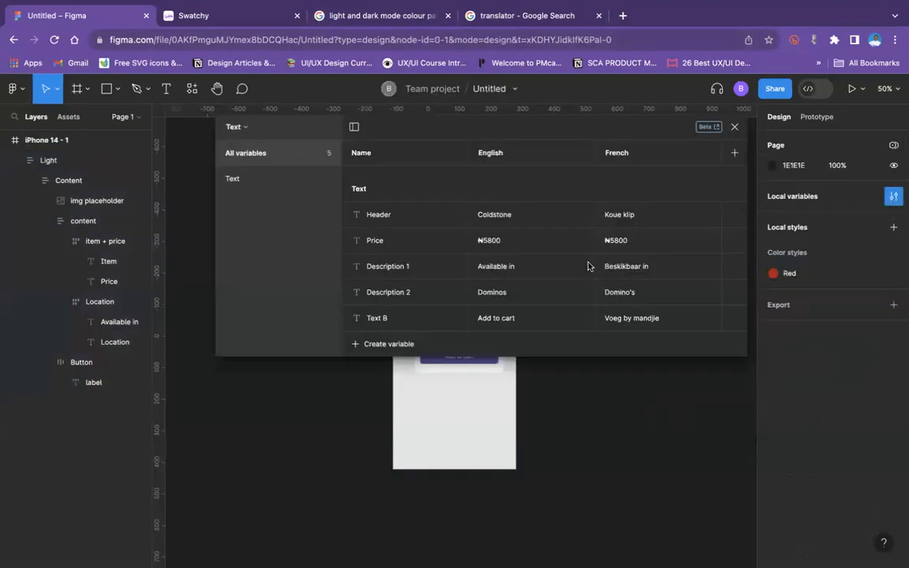
left_click(235, 127)
left_click(236, 202)
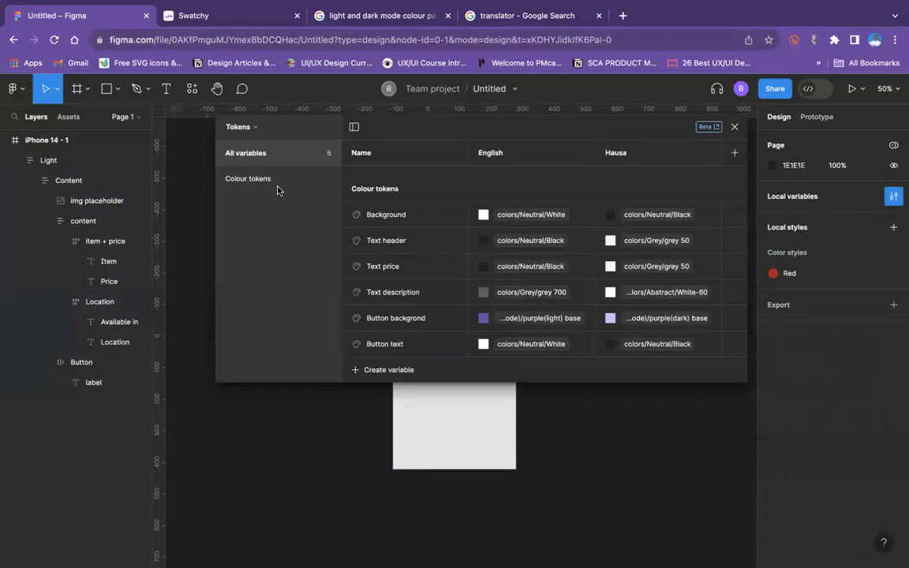
left_click(246, 131)
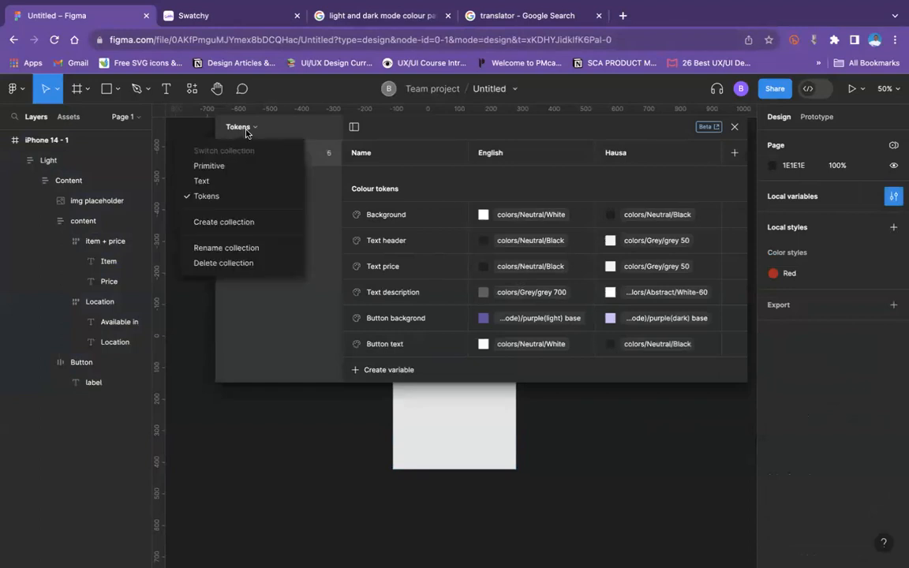
left_click(227, 175)
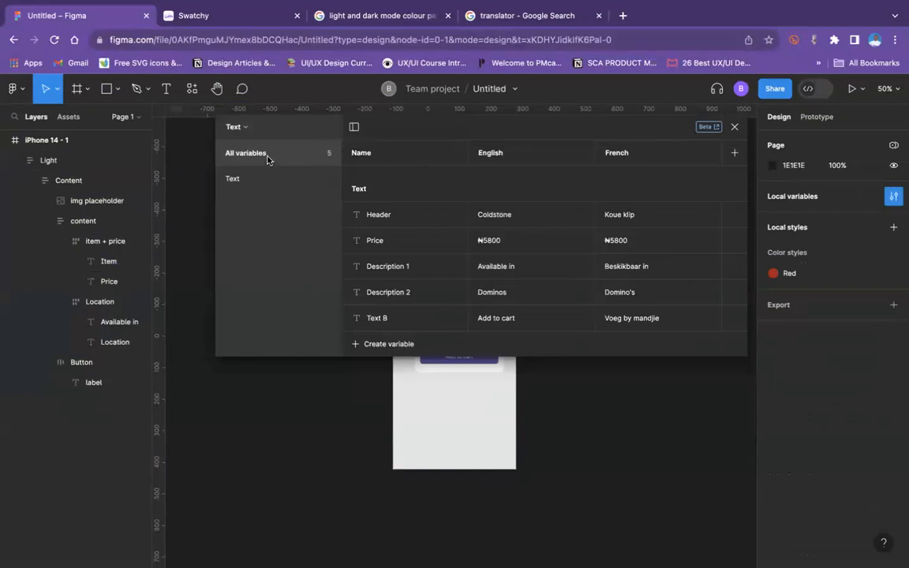
left_click(250, 131)
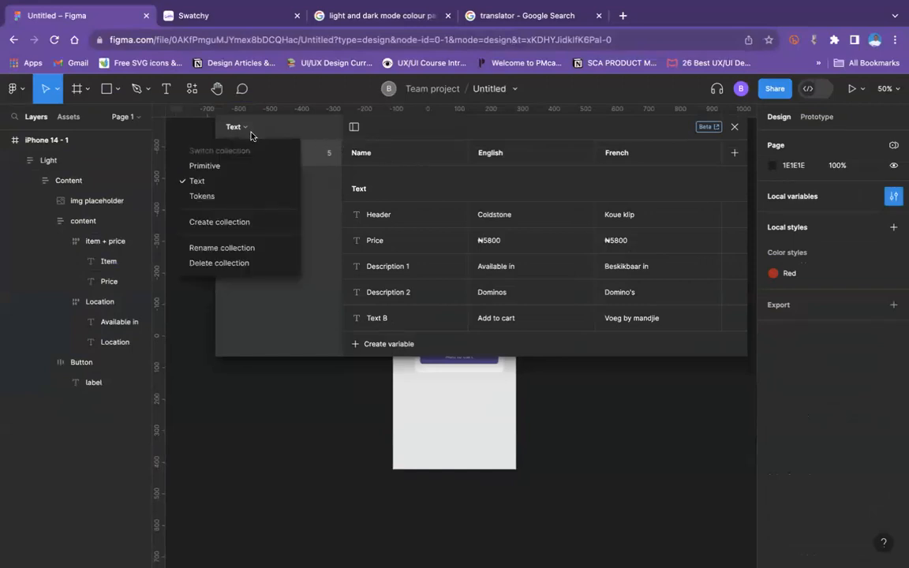
left_click(236, 195)
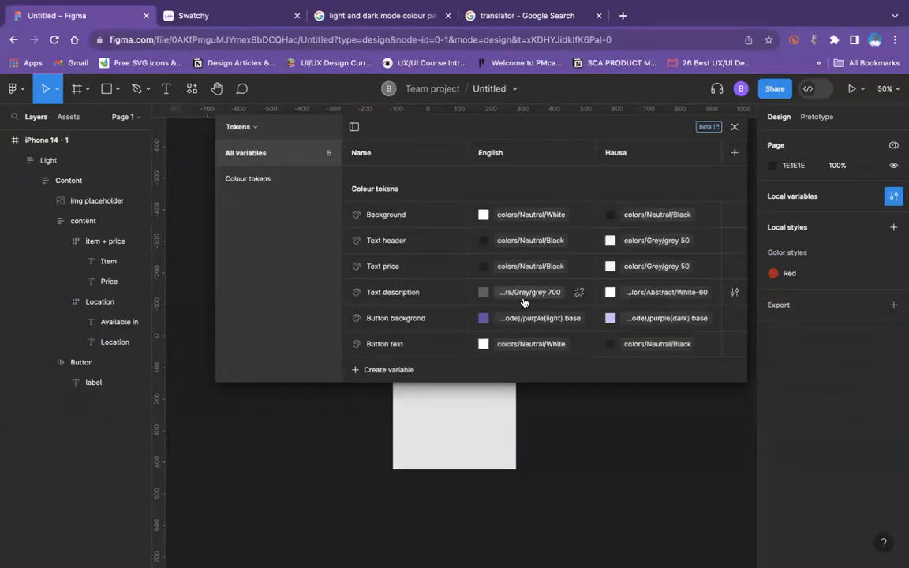
left_click(735, 127)
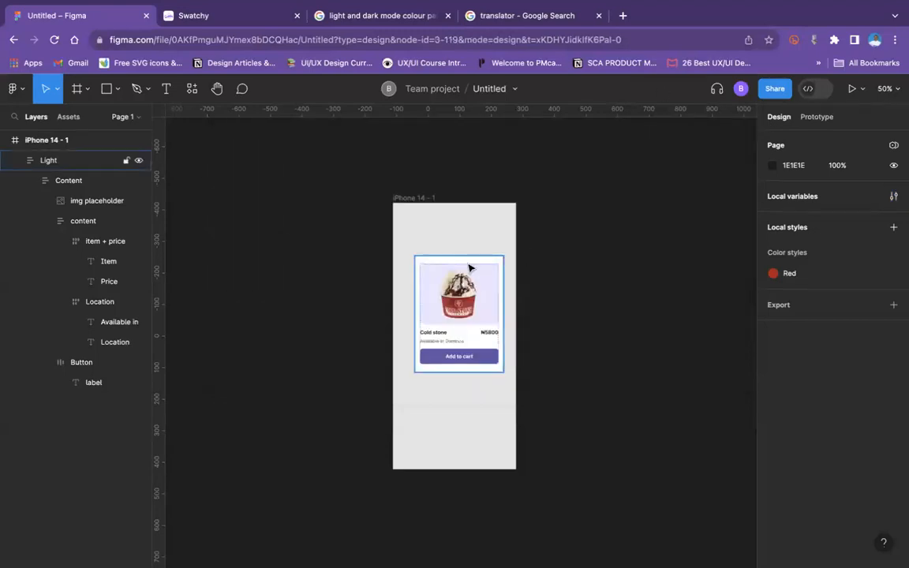
Step: Duplicate the iPhone 14 - 1 frame with its product card and select the copy
left_click(467, 267)
left_click(421, 198)
key("super+d")
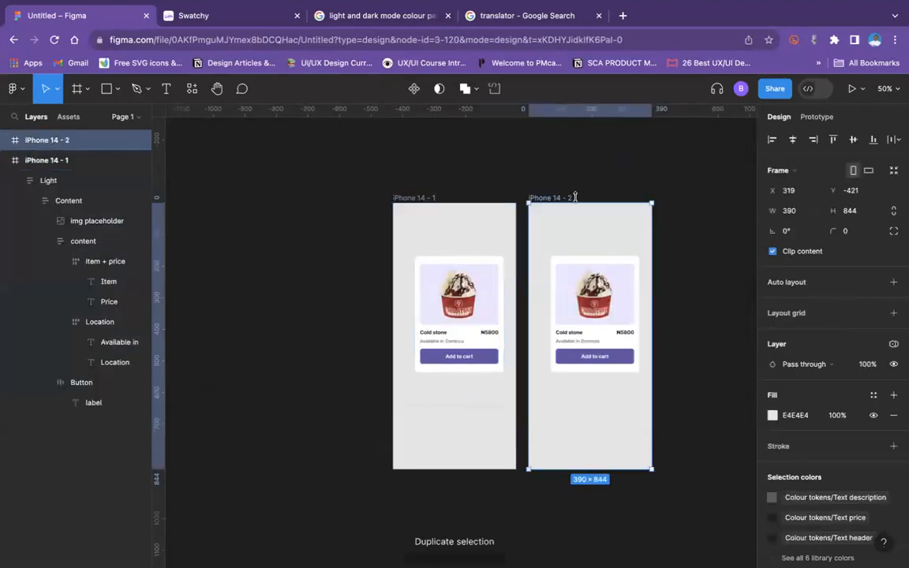
left_click(641, 185)
left_click(564, 199)
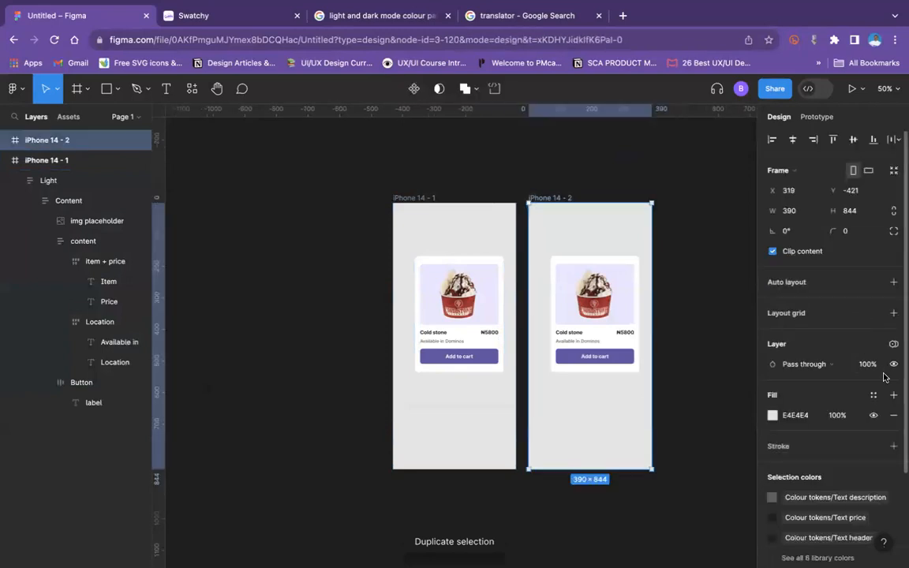
Step: Check which variable collections and modes can be applied to the duplicated frame and to the Light card inside it
scroll(892, 426, "down", 3)
scroll(884, 387, "up", 3)
scroll(881, 357, "down", 1)
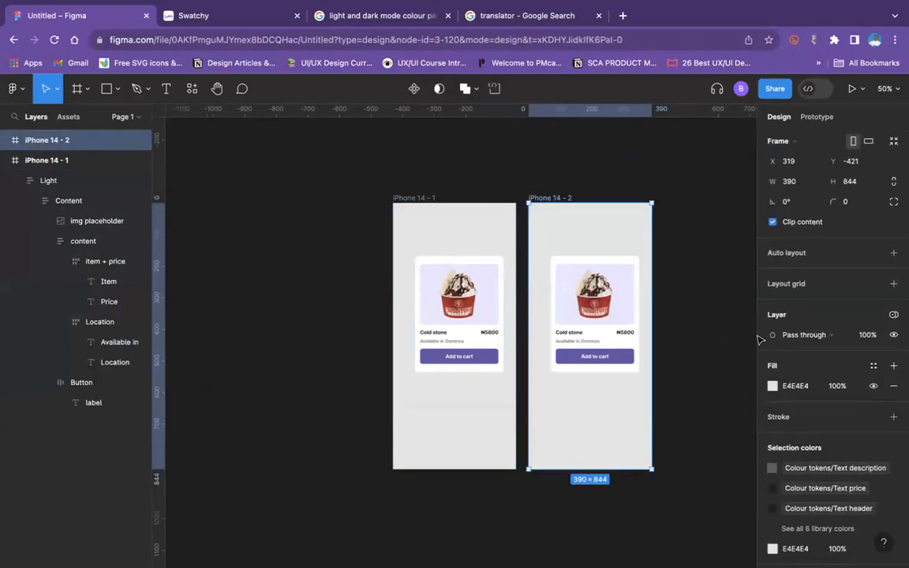
left_click(894, 314)
mouse_move(872, 356)
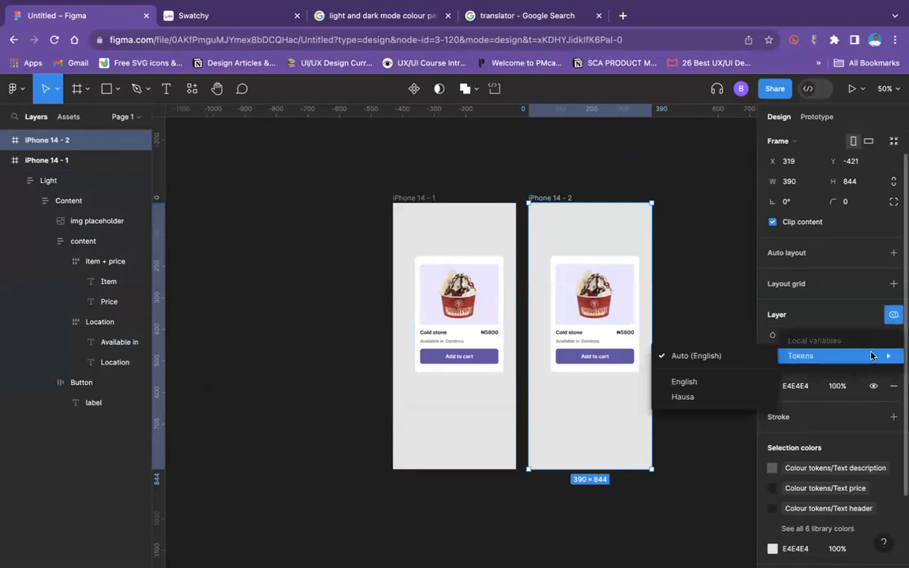
left_click(655, 316)
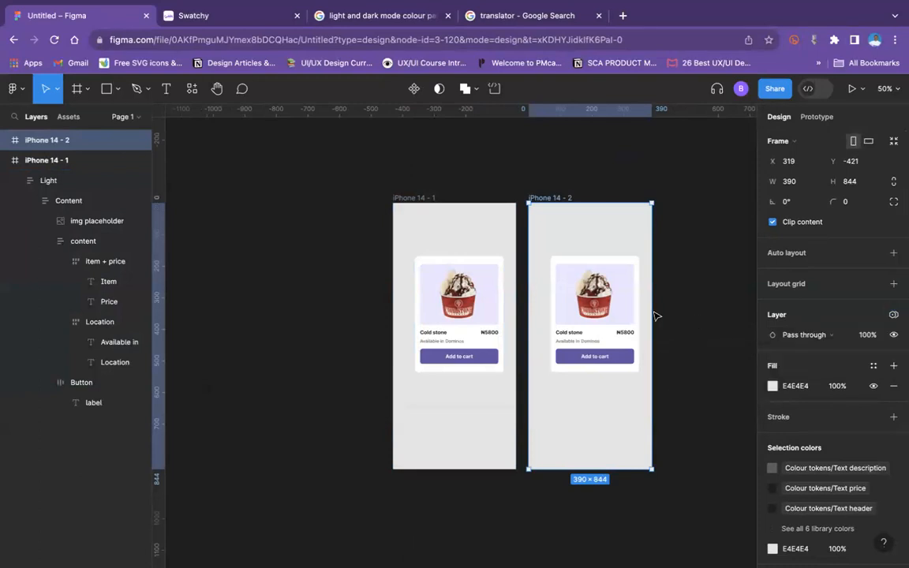
left_click(623, 316)
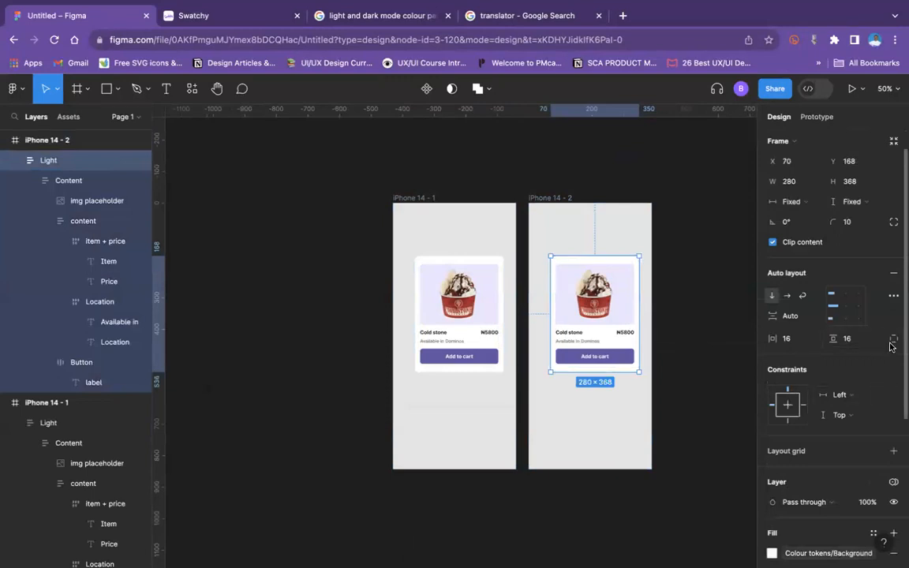
scroll(892, 356, "down", 3)
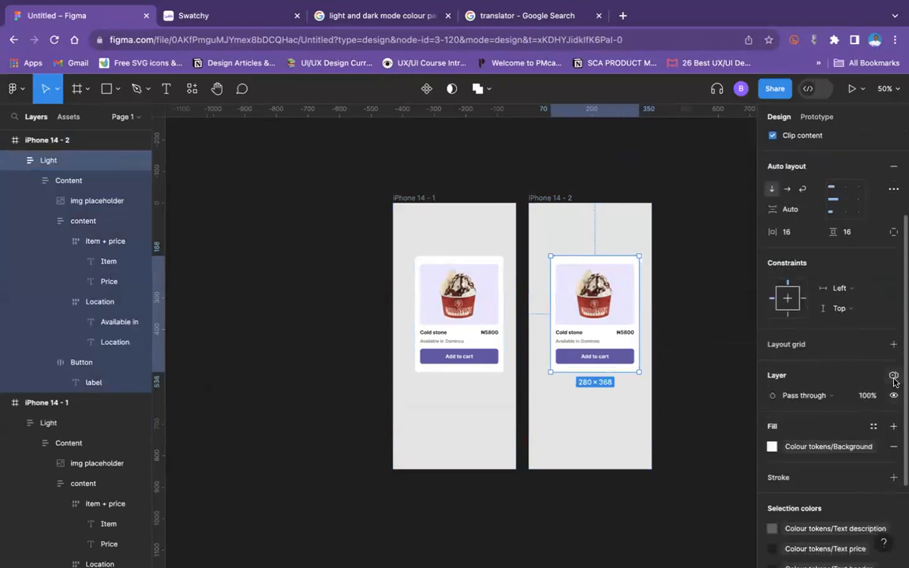
left_click(894, 376)
mouse_move(872, 423)
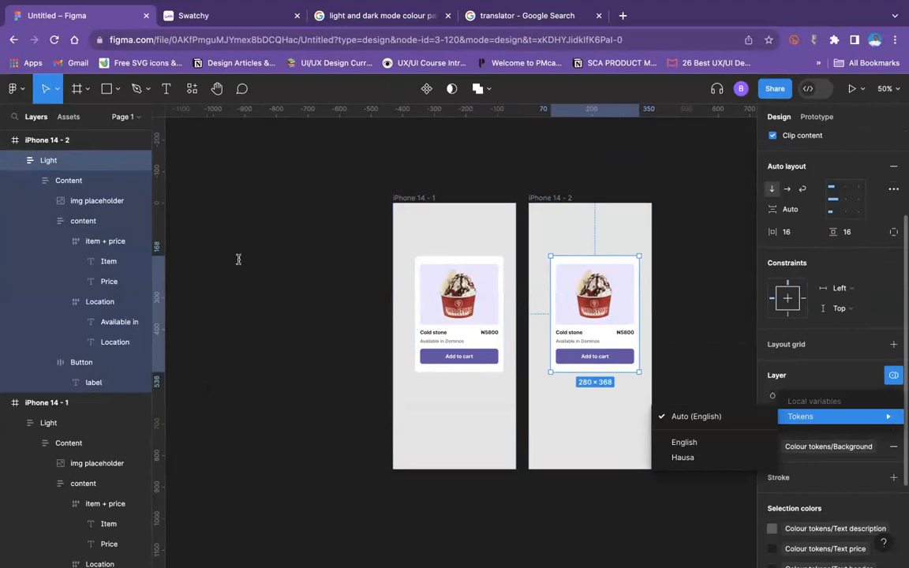
left_click(706, 265)
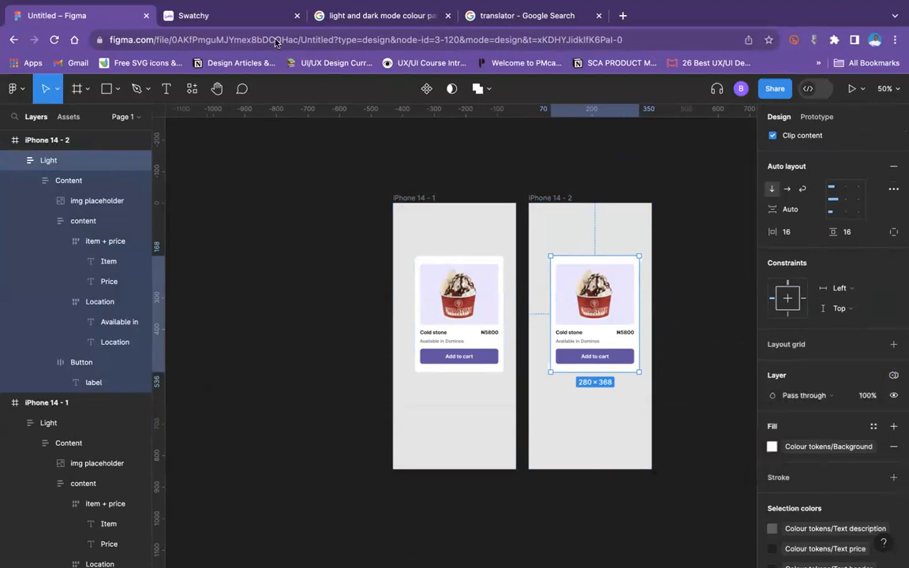
Step: Ungroup the Text variable group in the Text collection, return to the Tokens collection and close the local variables
left_click(715, 201)
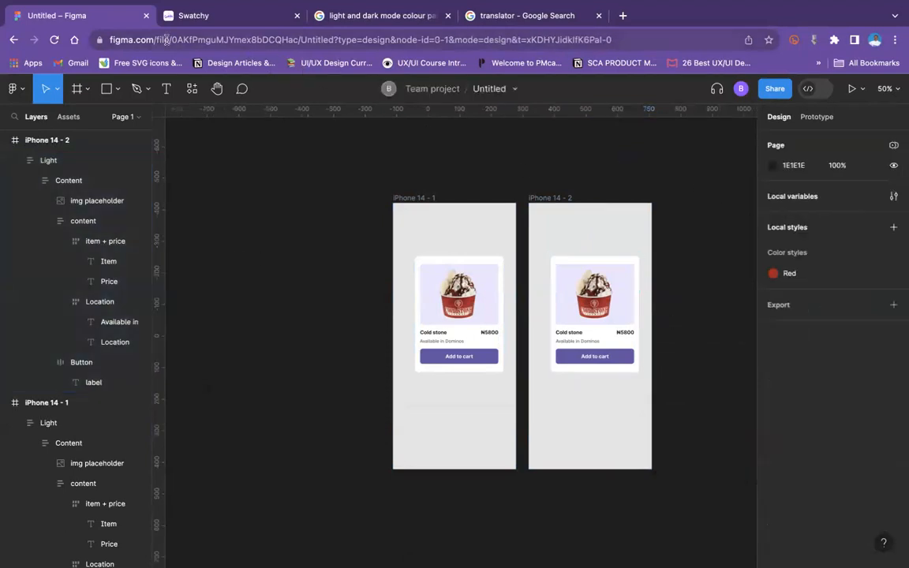
left_click(894, 197)
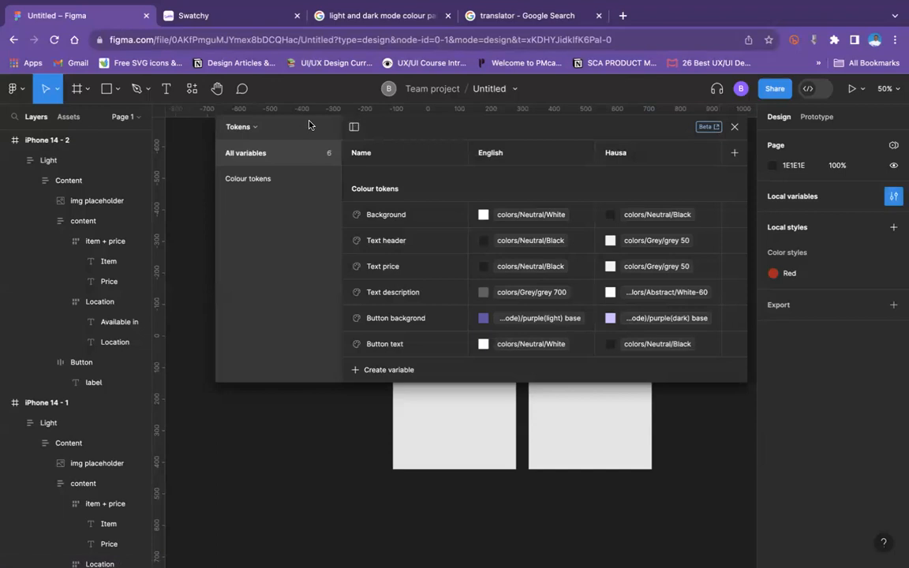
left_click(283, 181)
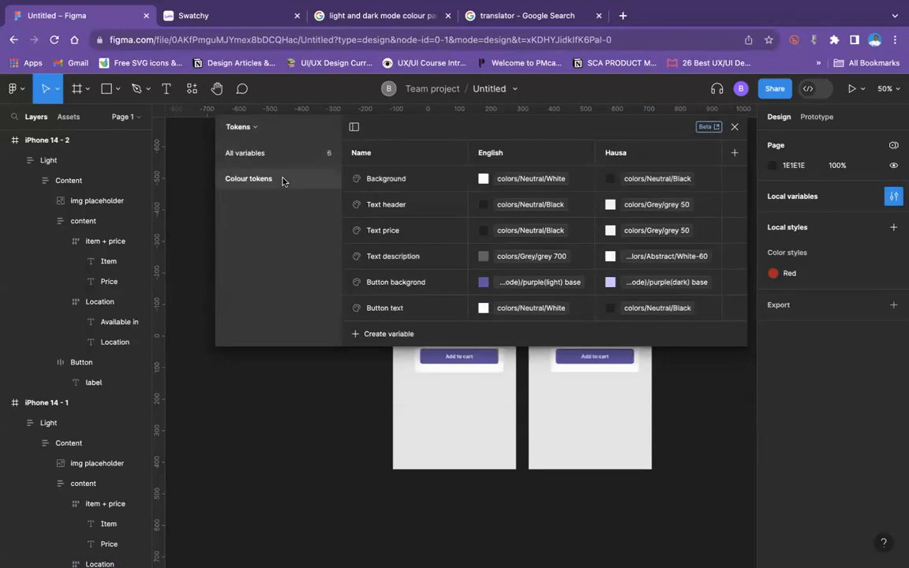
left_click(251, 128)
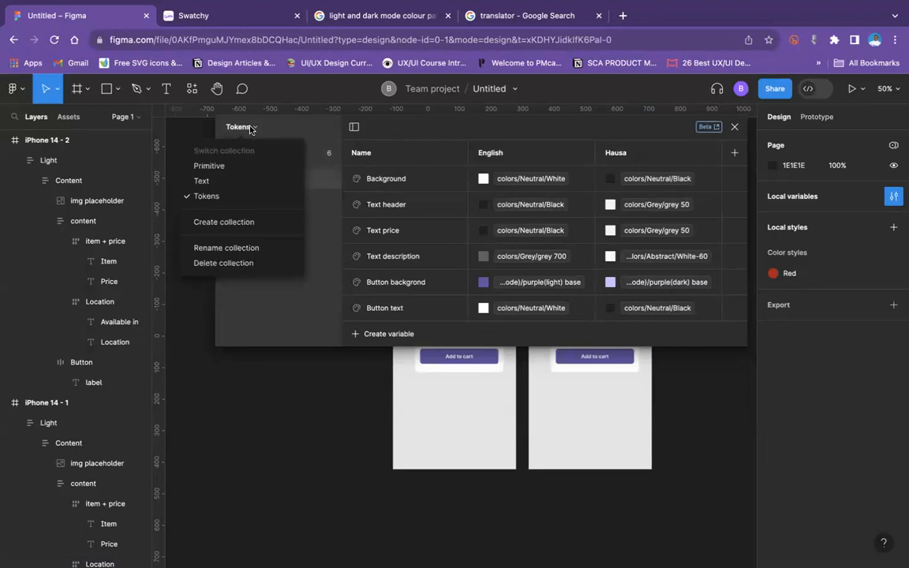
left_click(238, 180)
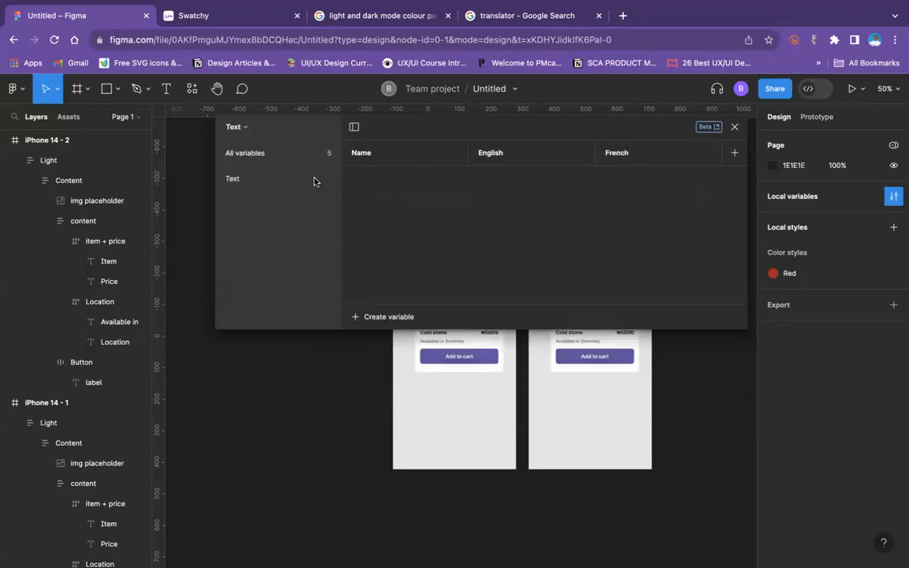
left_click(255, 179)
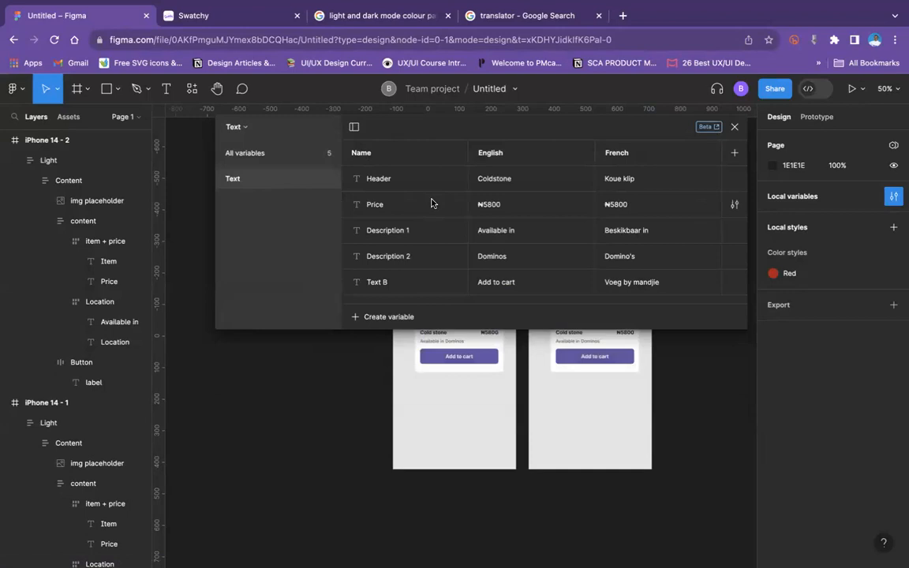
right_click(290, 180)
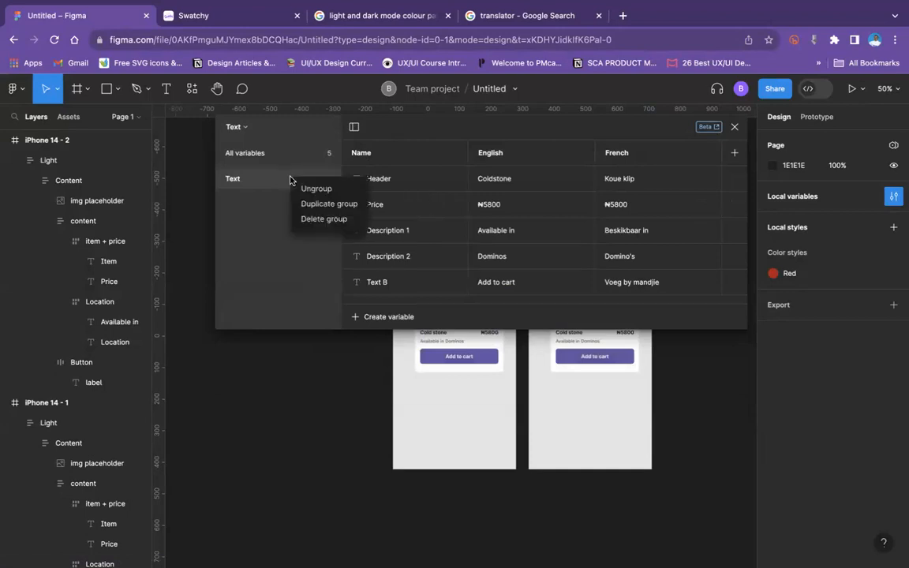
left_click(304, 188)
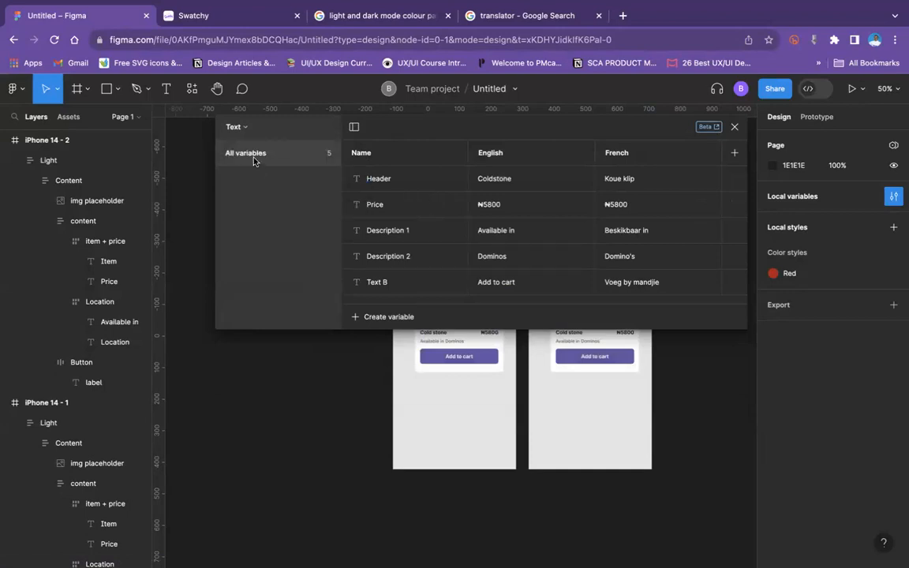
left_click(249, 129)
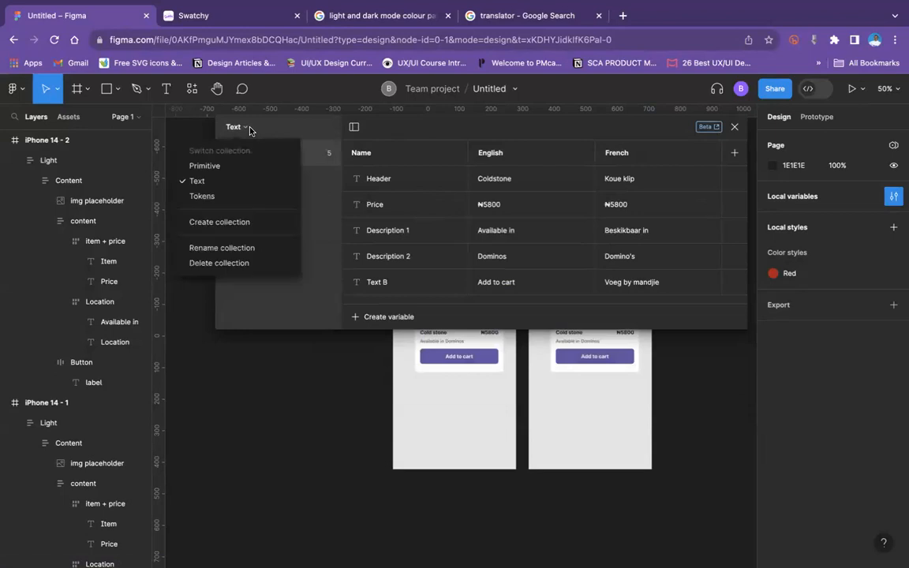
left_click(233, 196)
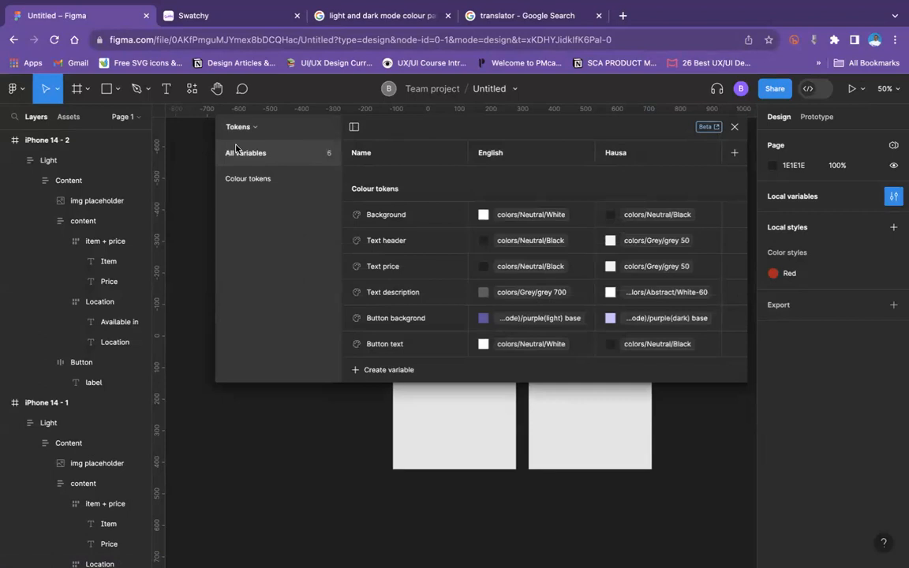
left_click(734, 127)
Step: Delete the Light card from the iPhone 14 - 2 frame
left_click(432, 300)
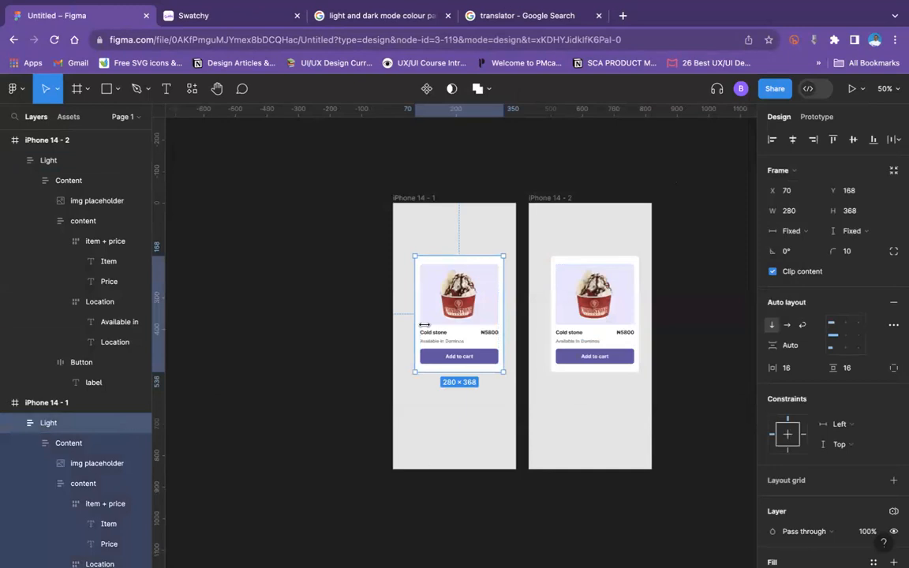
left_click(569, 273)
key("Delete")
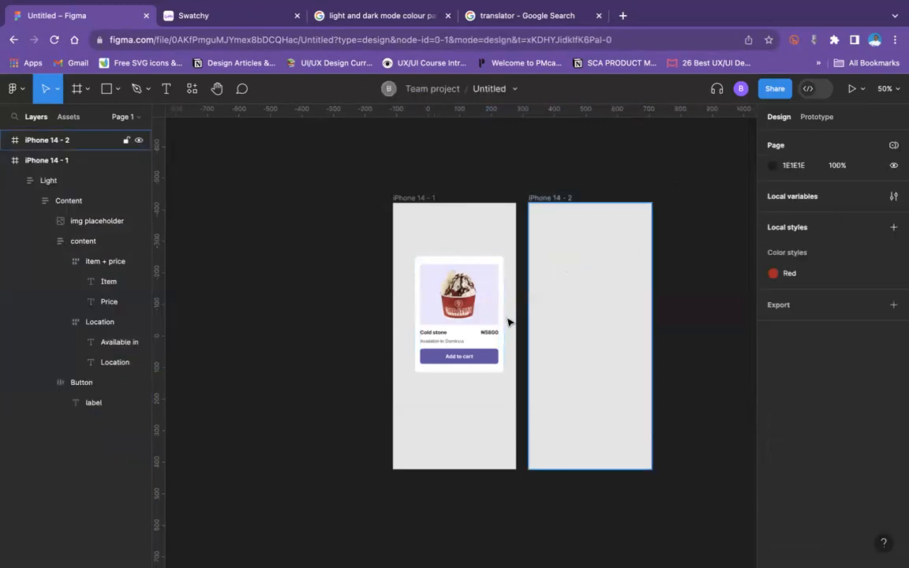
Step: Check which colour variable is applied to the fill of the card's Cold stone item text
left_click(436, 337)
double_click(435, 336)
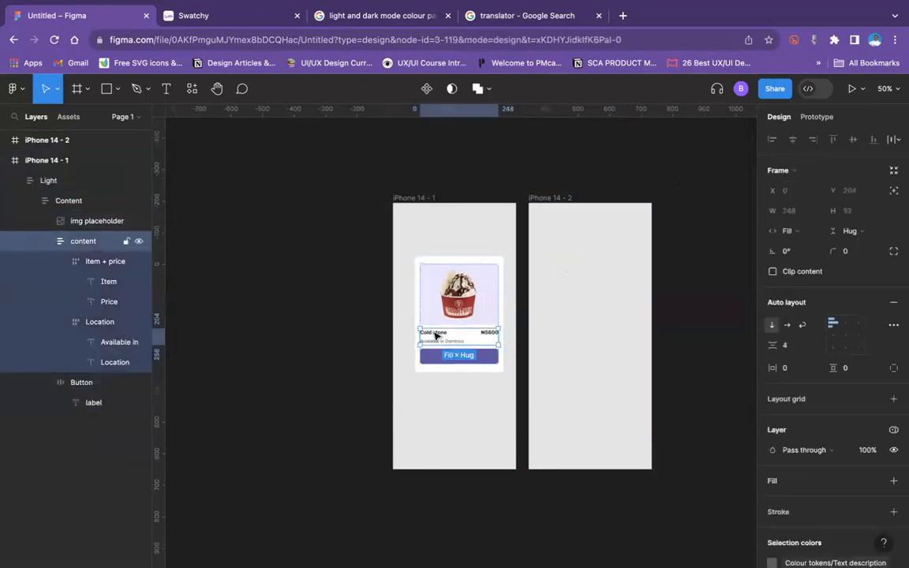
double_click(435, 336)
double_click(435, 335)
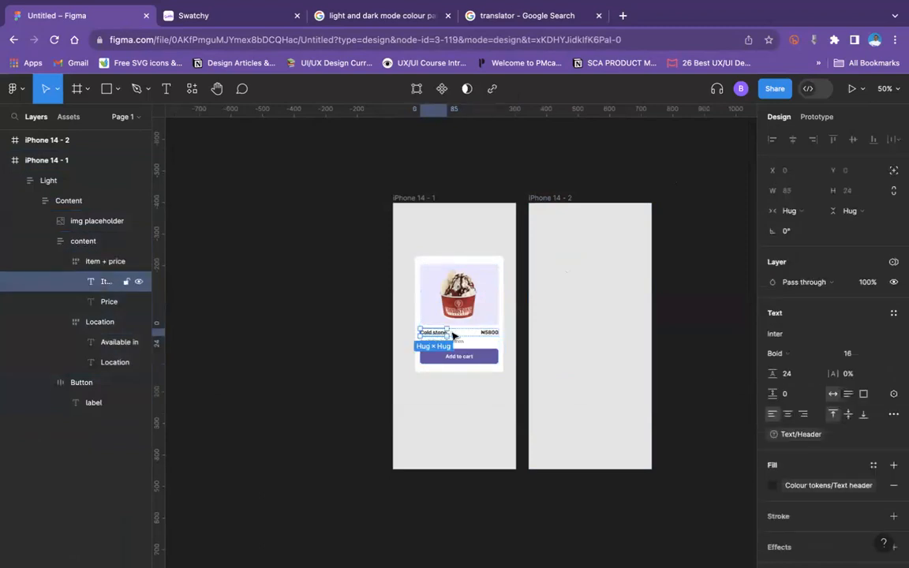
left_click(828, 485)
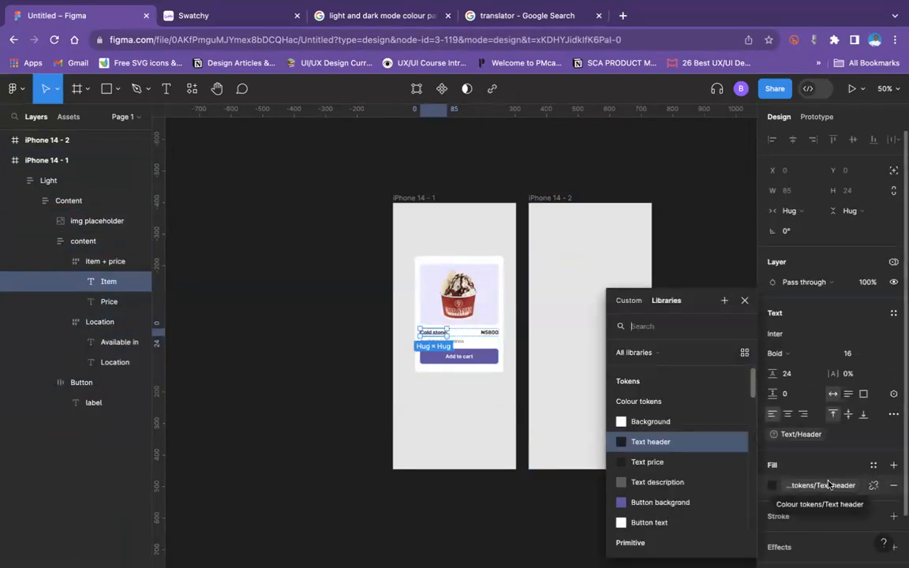
left_click(829, 485)
Step: Centre the Light card horizontally in the iPhone 14 - 1 frame, at about X 55, Y 174
left_click(474, 246)
mouse_move(446, 280)
left_mouse_down()
mouse_move(592, 282)
mouse_move(431, 284)
mouse_move(447, 284)
left_mouse_up()
left_click(566, 291)
left_click(428, 304)
Step: Apply the Hausa mode of the Tokens collection to the Light card
scroll(890, 452, "down", 1)
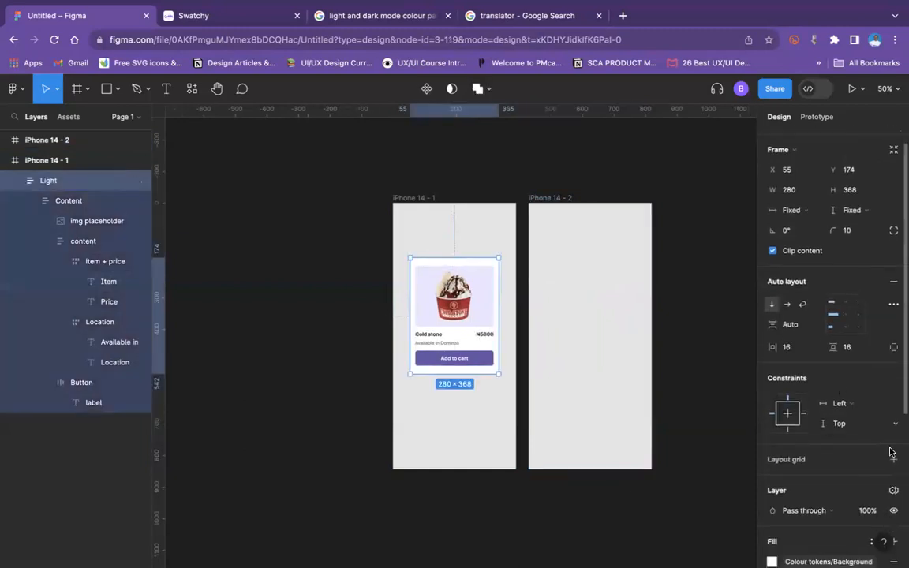
scroll(890, 453, "down", 2)
left_click(894, 408)
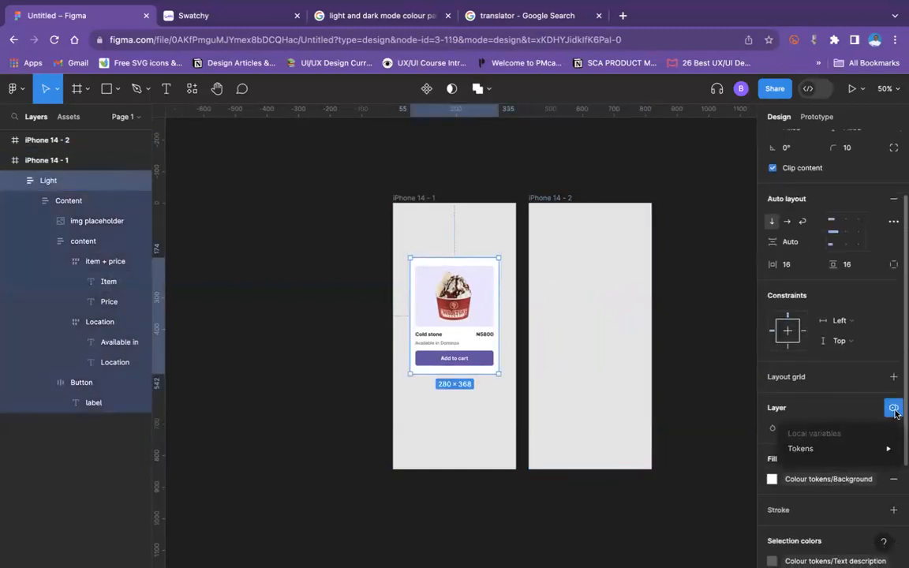
mouse_move(881, 448)
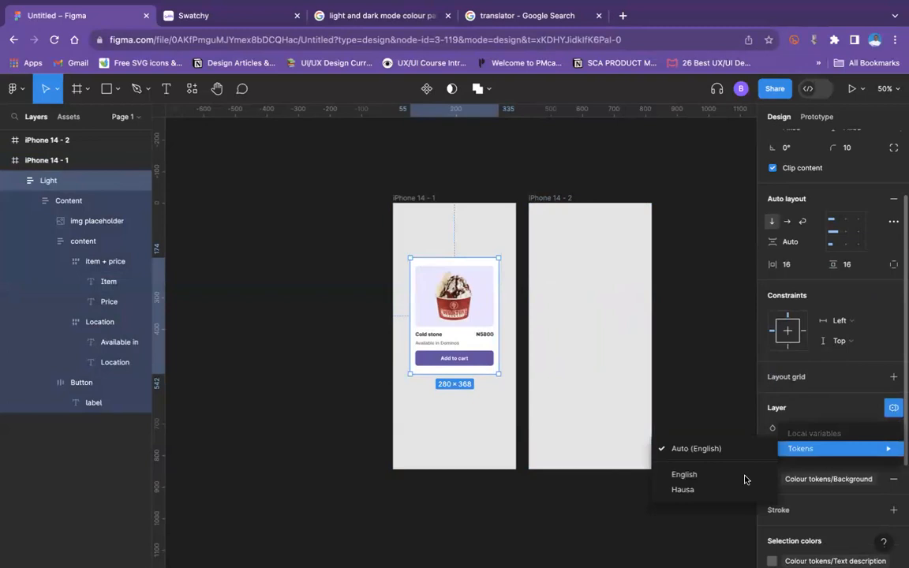
left_click(728, 489)
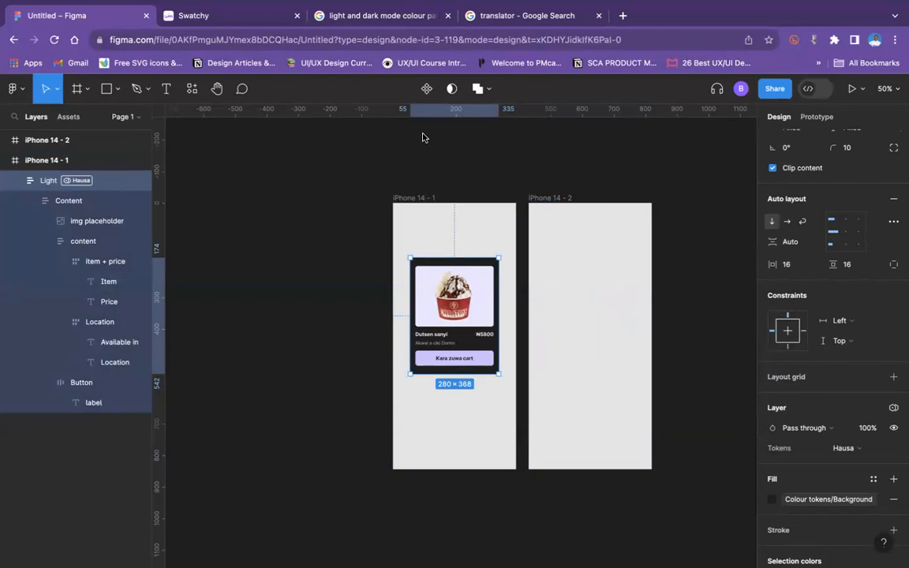
Step: Move the Light card within the iPhone 14 - 1 frame to about X 43, Y 198 and deselect it
mouse_move(443, 302)
left_mouse_down()
mouse_move(596, 310)
mouse_move(446, 310)
left_mouse_up()
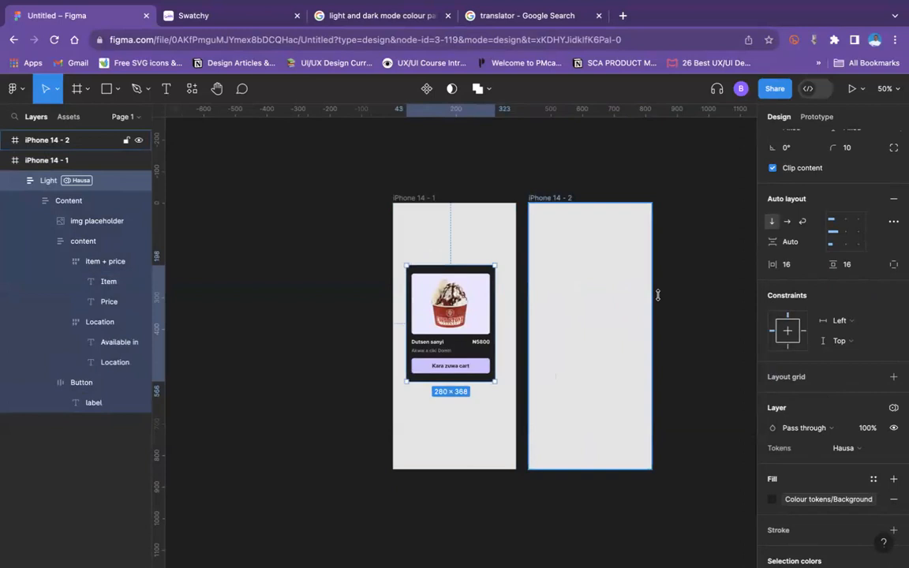
left_click(669, 292)
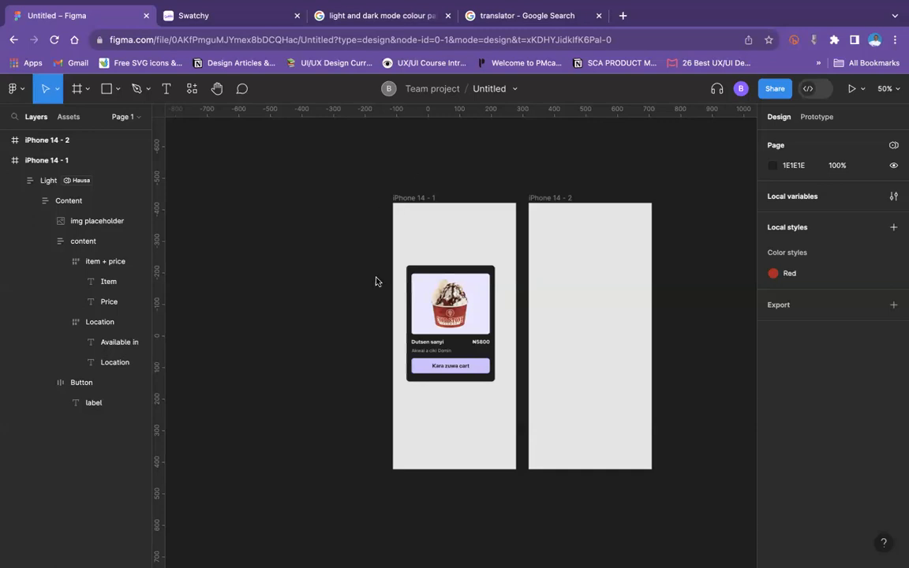
scroll(462, 306, "right", 4)
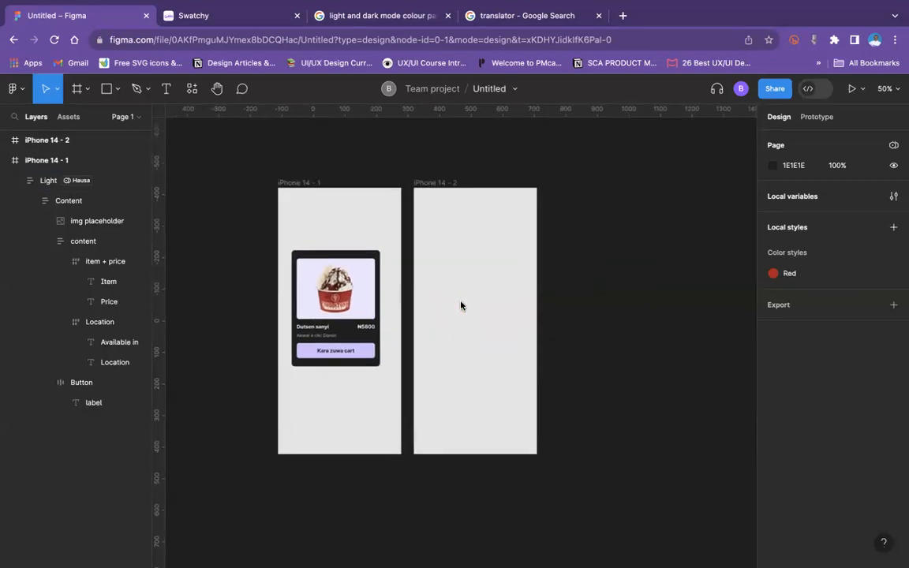
left_click(282, 188)
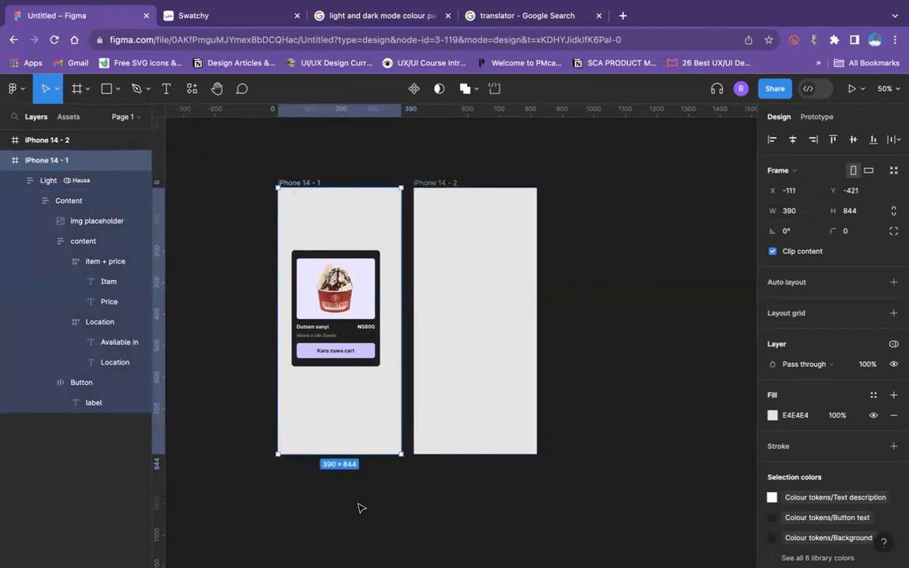
scroll(298, 447, "down", 2)
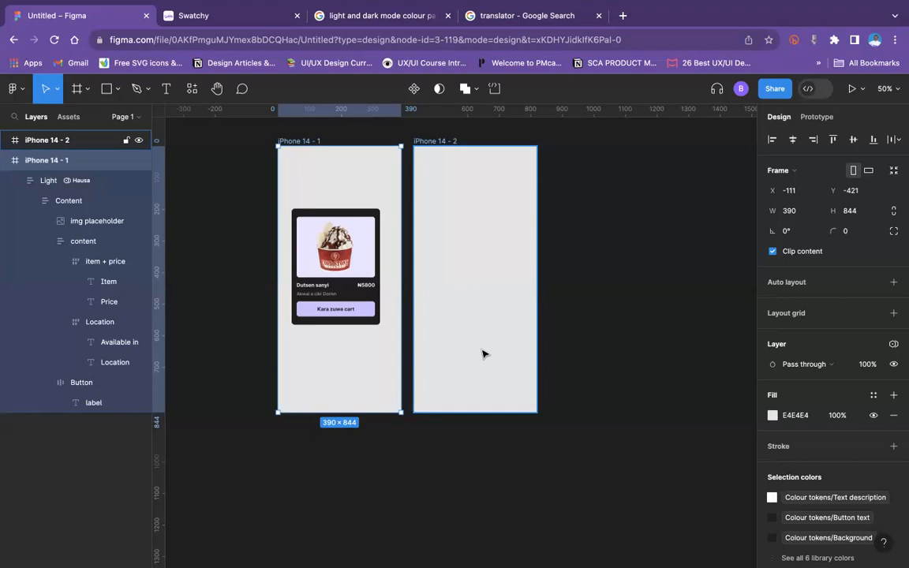
left_click(655, 158)
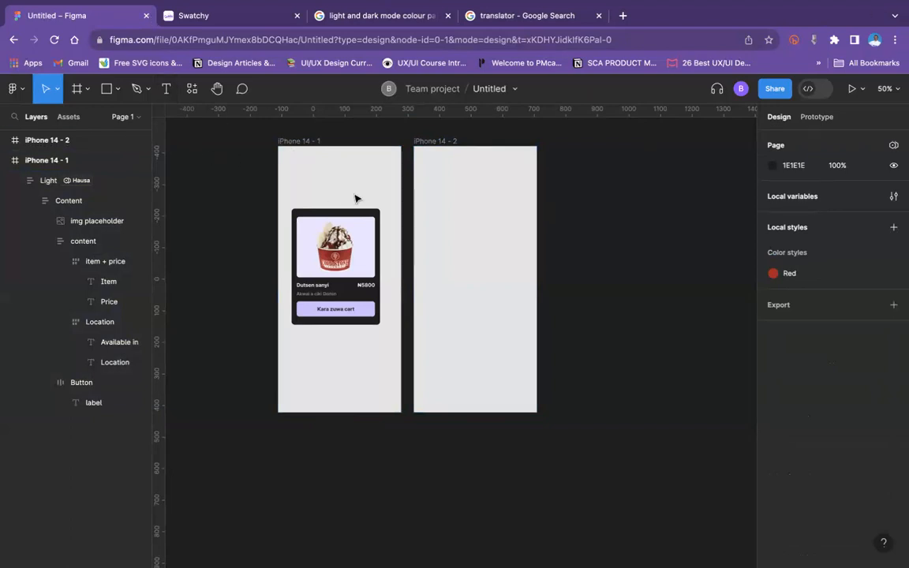
left_click(321, 145)
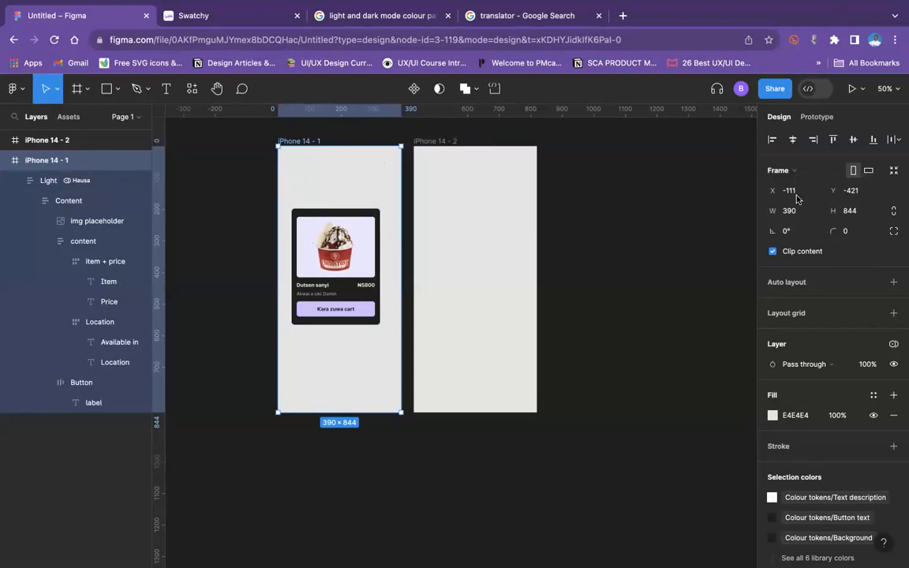
left_click(337, 192)
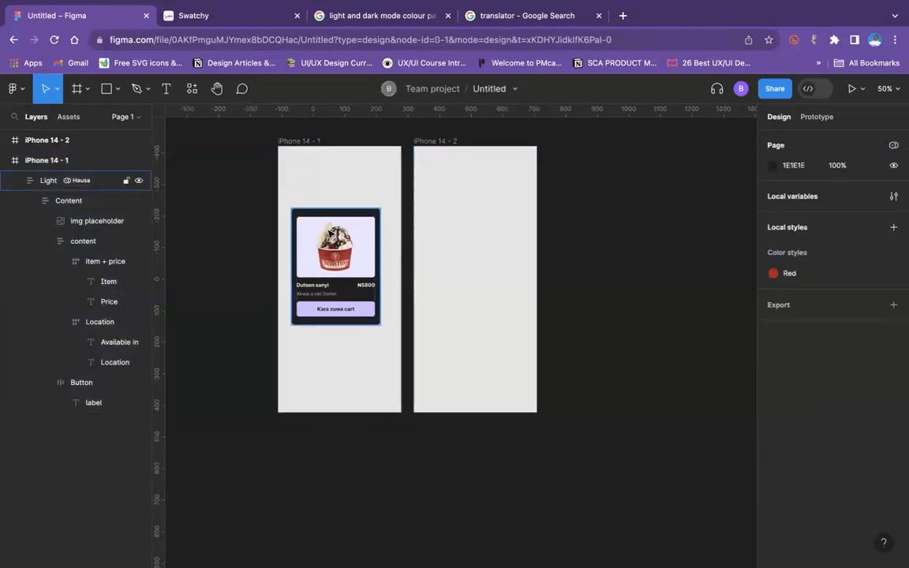
left_click(300, 210)
left_click(624, 194)
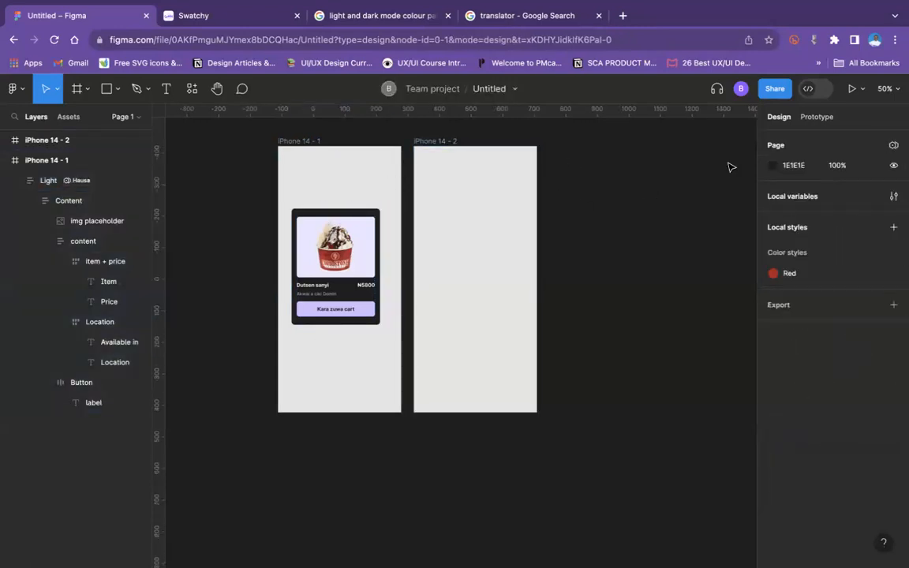
Step: Create a number variable in the Tokens collection of the local variables
left_click(893, 196)
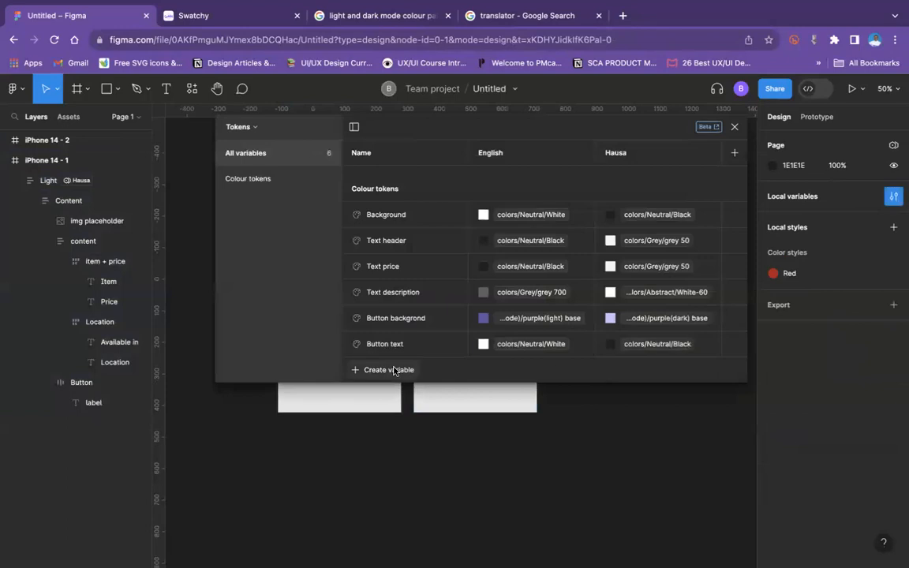
left_click(394, 371)
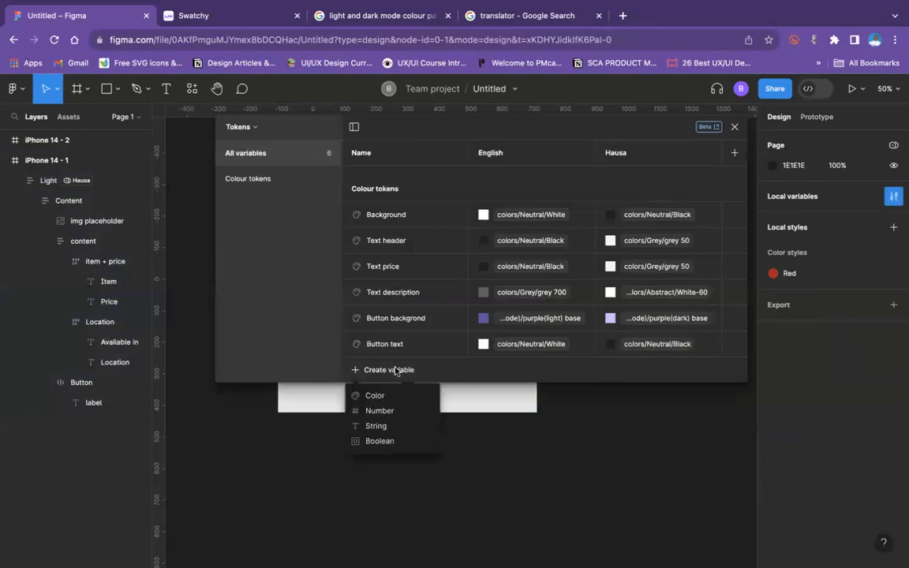
left_click(380, 411)
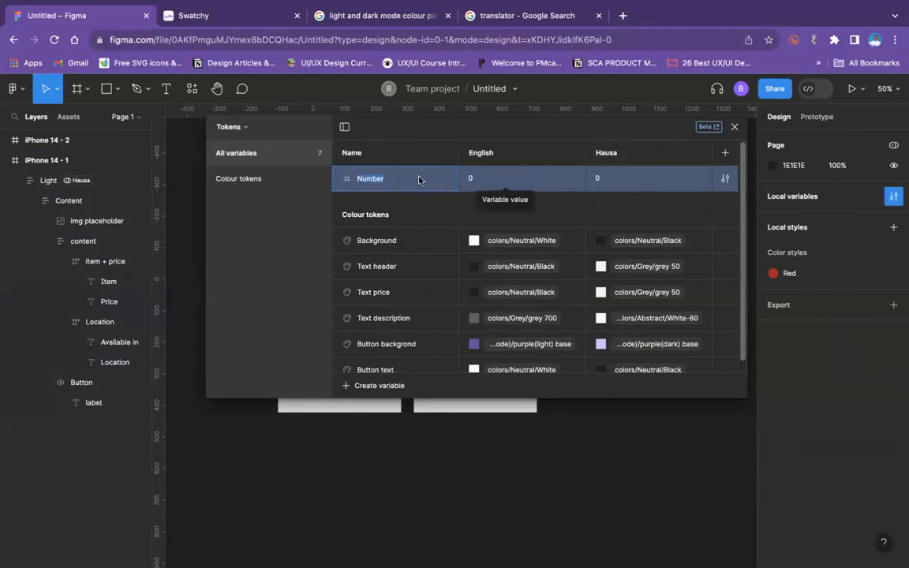
Step: Open the new number variable's settings and switch its scoping for all supported properties off and back on
left_click(725, 178)
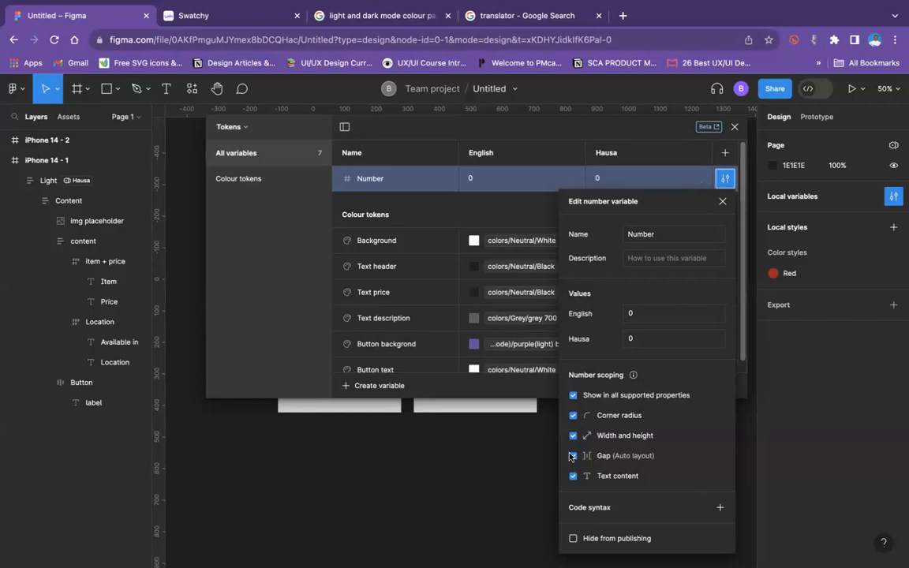
left_click(573, 395)
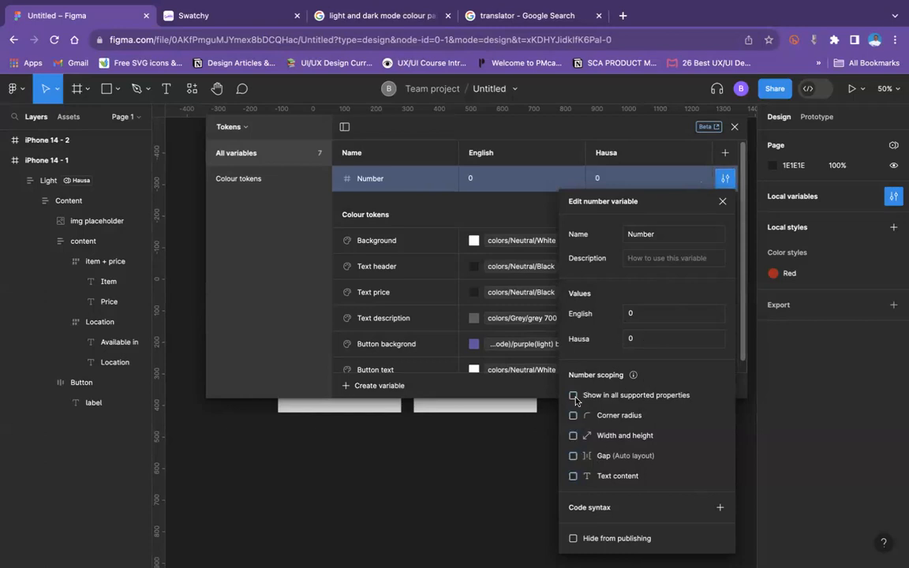
left_click(574, 416)
left_click(573, 396)
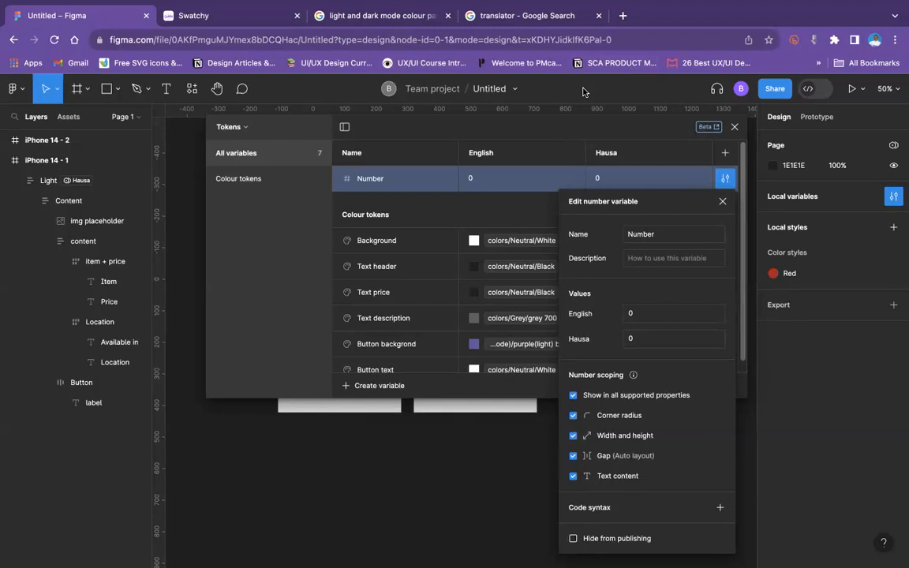
Step: Start creating another variable in the Tokens collection and show the available variable types
mouse_move(563, 9)
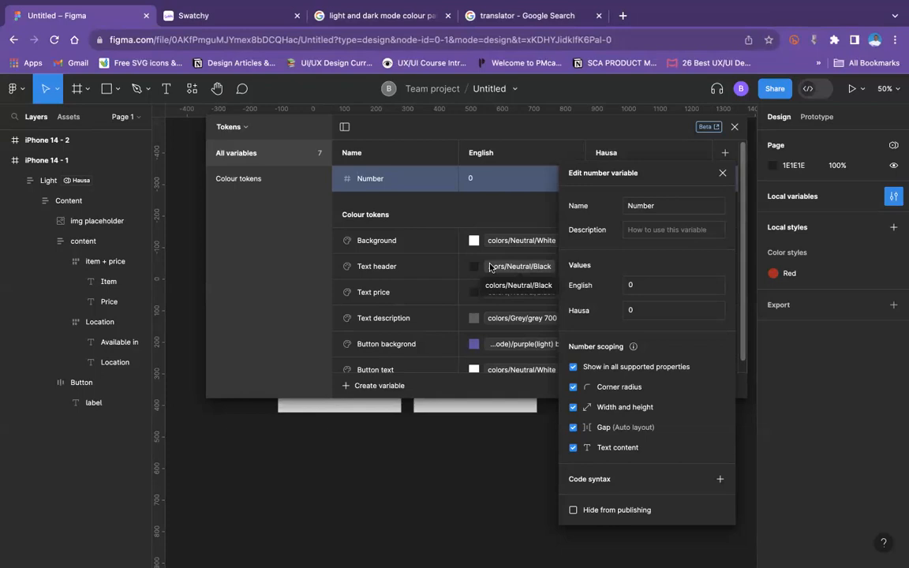
left_click(367, 386)
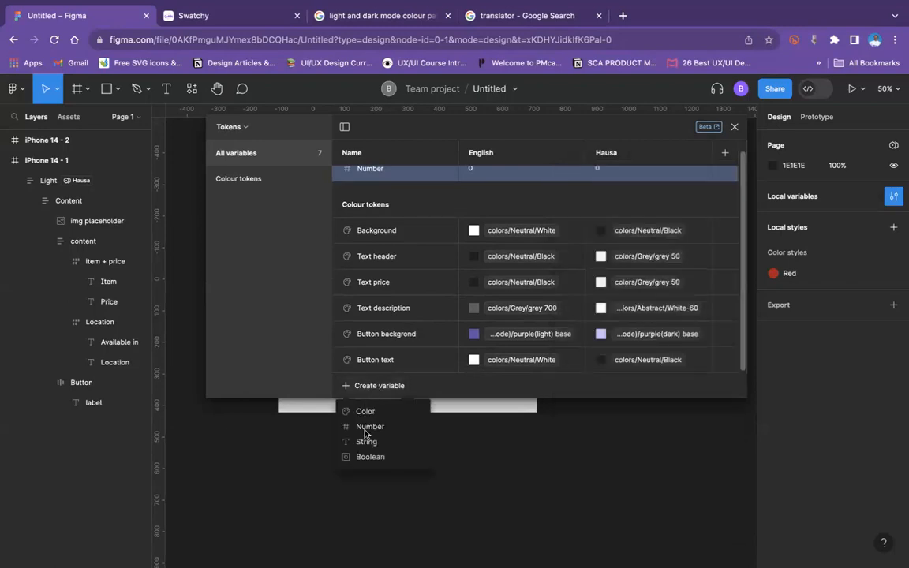